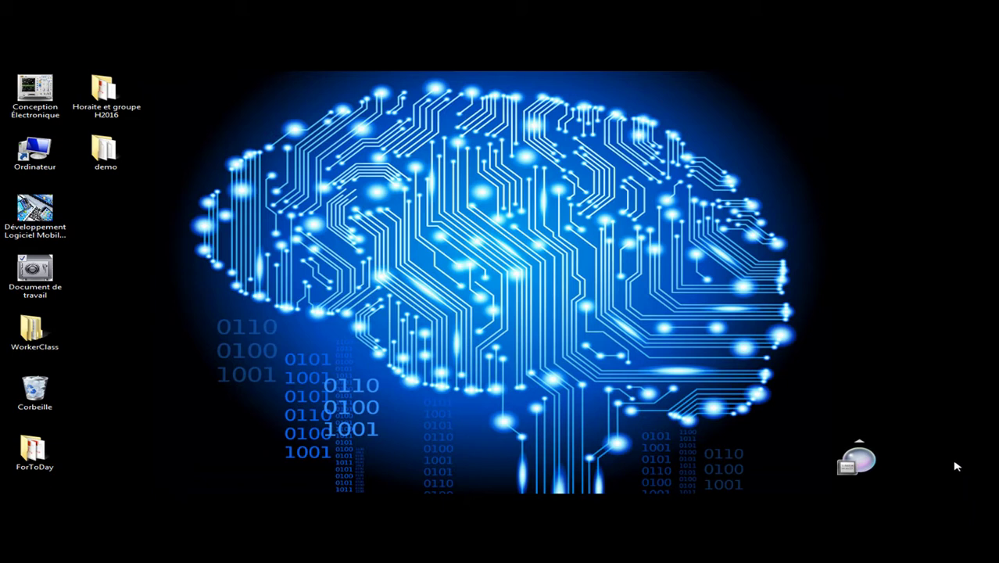
Step: Switch to the open PICkit 3 poster PDF in Adobe Acrobat and review the connector pinout and target circuit
{"action": "mouse_move", "coordinate": [997, 375]}
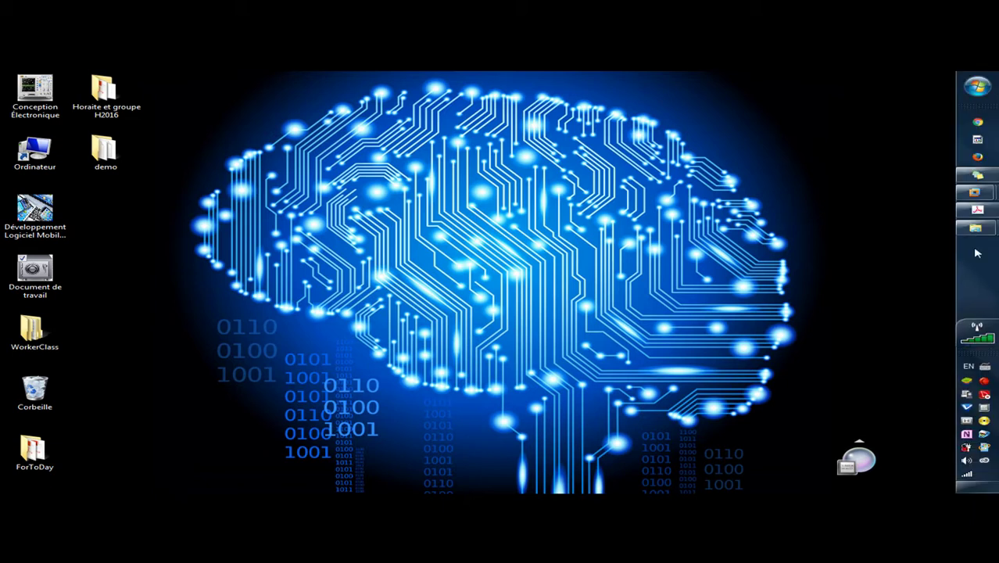
{"action": "left_click", "coordinate": [978, 211]}
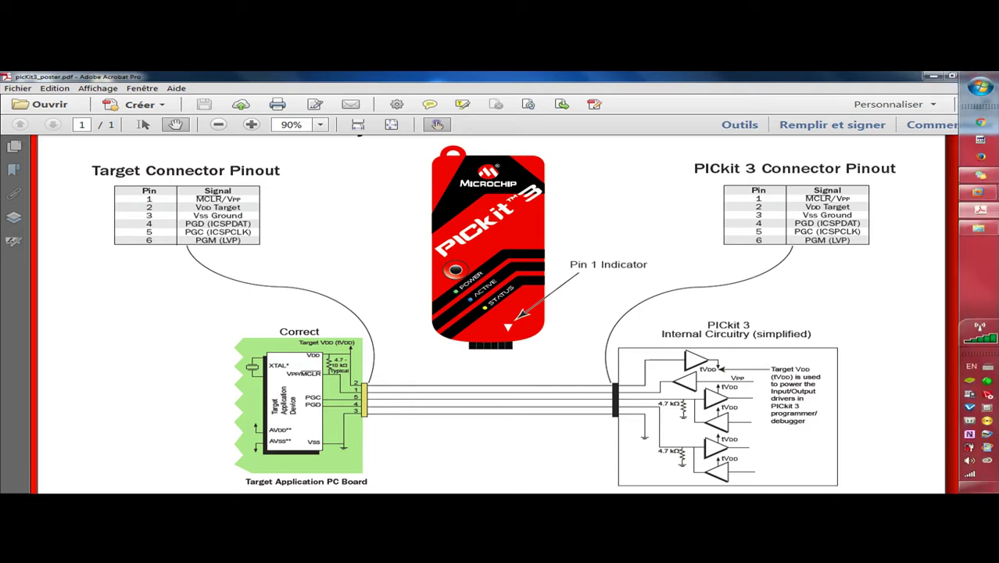
Step: Launch EAGLE 7.2.0 and minimize the PICkit 3 poster PDF window
{"action": "left_click", "coordinate": [979, 89]}
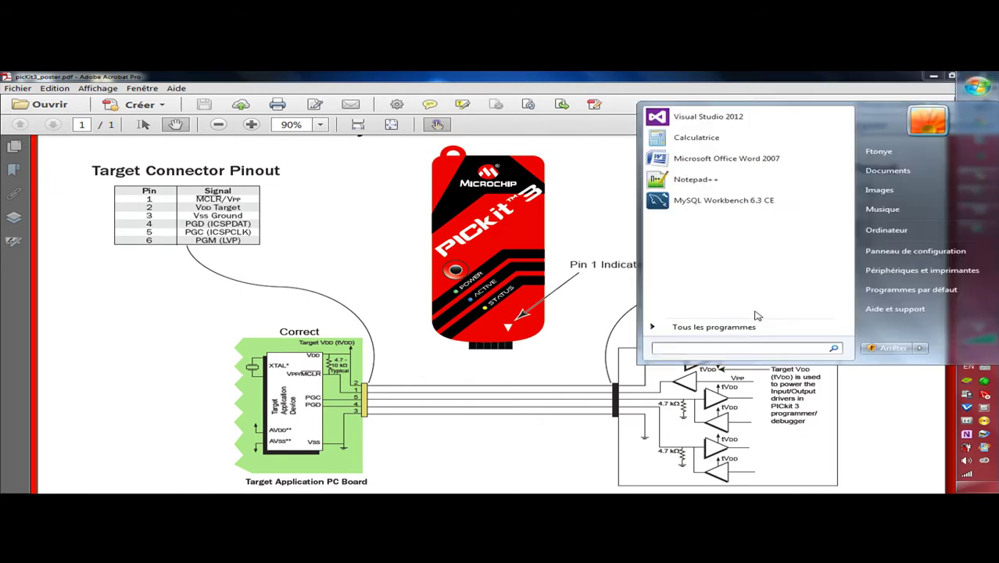
{"action": "type", "text": "eagle"}
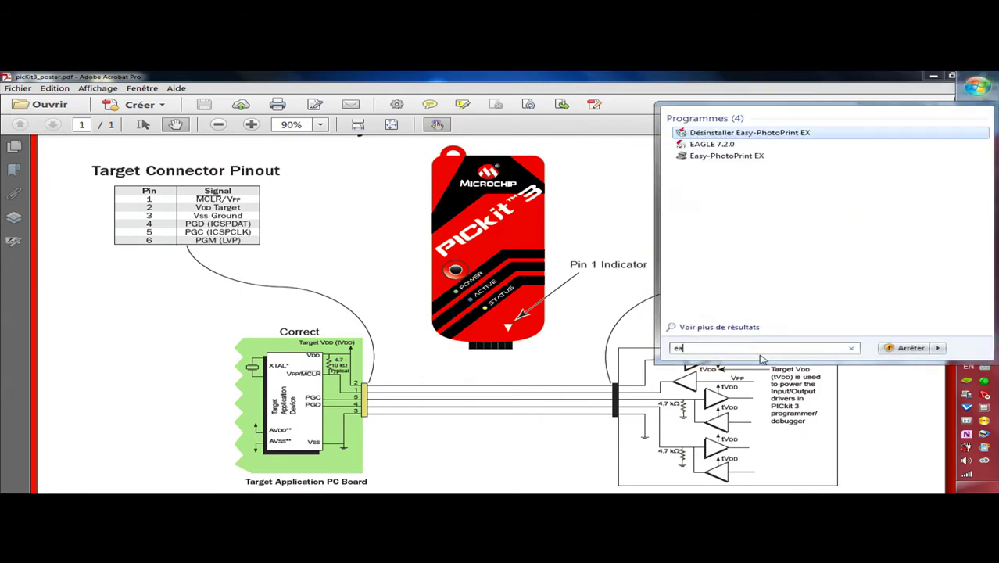
{"action": "key", "text": "Return"}
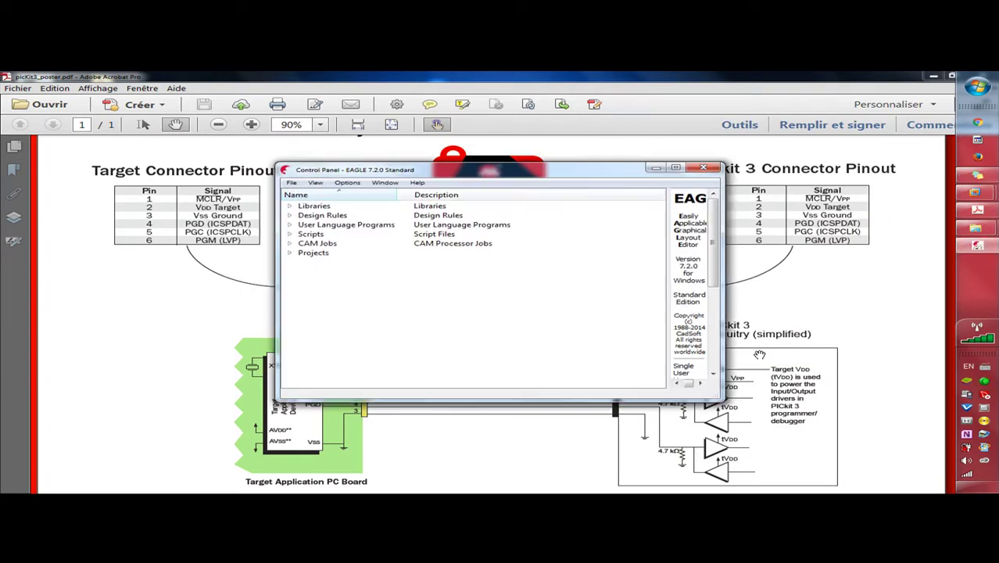
{"action": "left_click", "coordinate": [933, 76]}
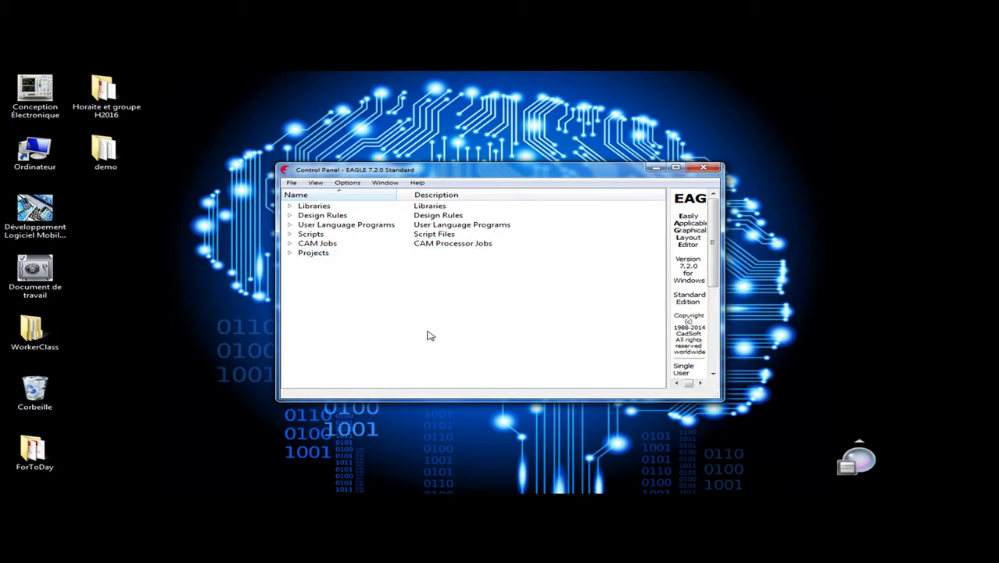
Step: Examine the example projects and the list of installed component libraries in the EAGLE Control Panel
{"action": "left_click", "coordinate": [289, 253]}
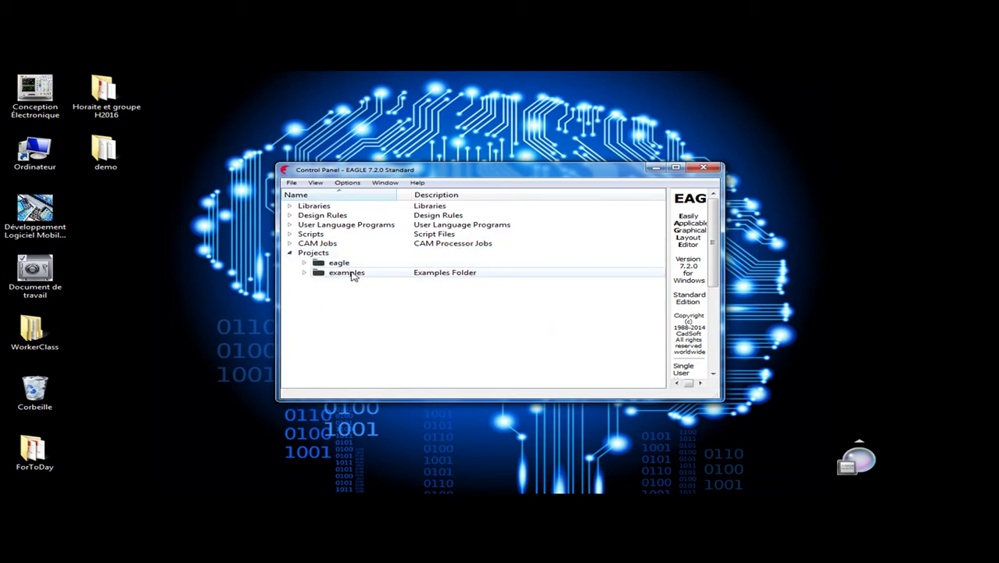
{"action": "left_click", "coordinate": [305, 273]}
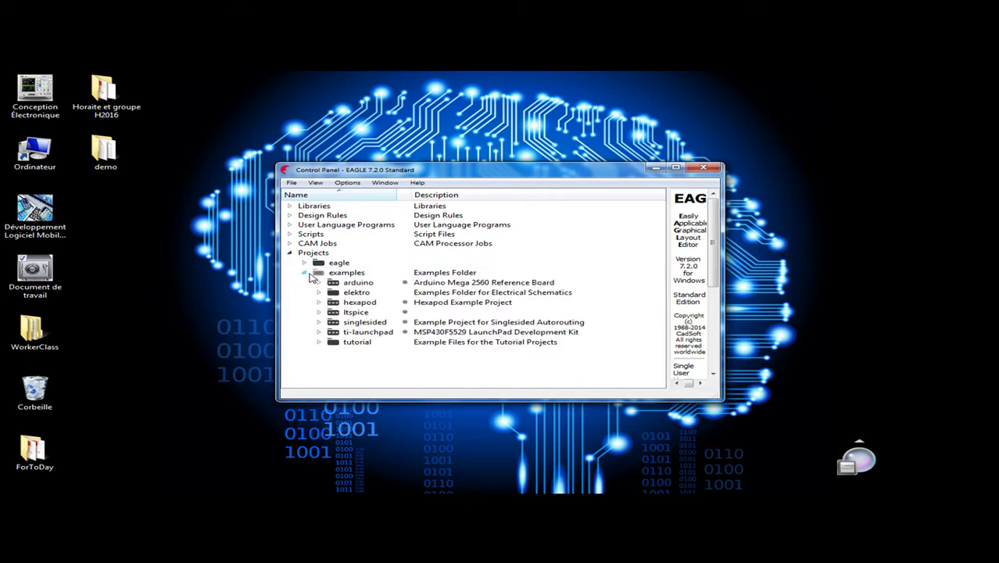
{"action": "left_click", "coordinate": [289, 205]}
{"action": "scroll", "coordinate": [365, 219], "scroll_direction": "down", "scroll_amount": 8}
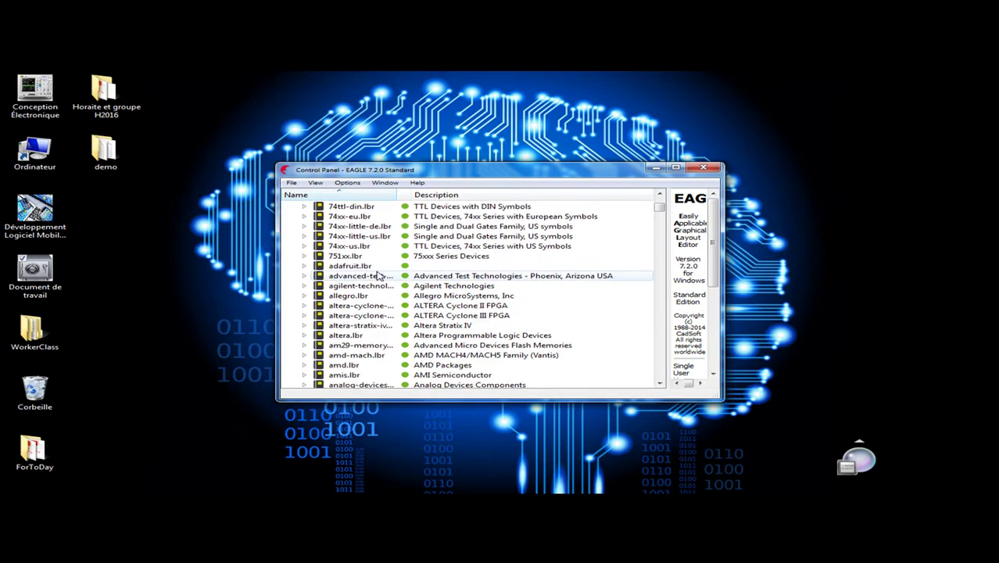
{"action": "scroll", "coordinate": [385, 251], "scroll_direction": "up", "scroll_amount": 8}
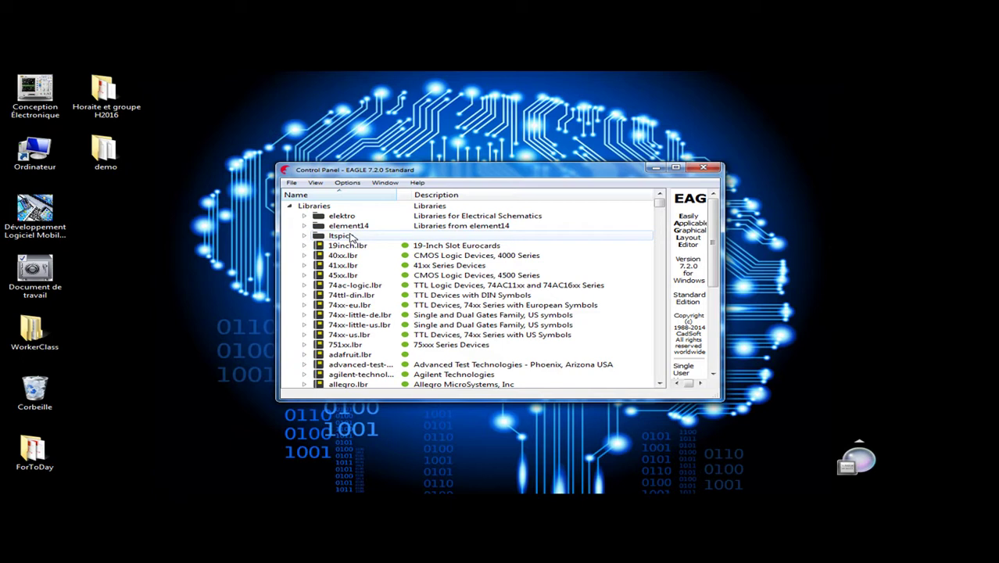
Step: Move the Control Panel window aside and create a desktop folder named demo2
{"action": "left_click_drag", "start_coordinate": [338, 172], "coordinate": [383, 160]}
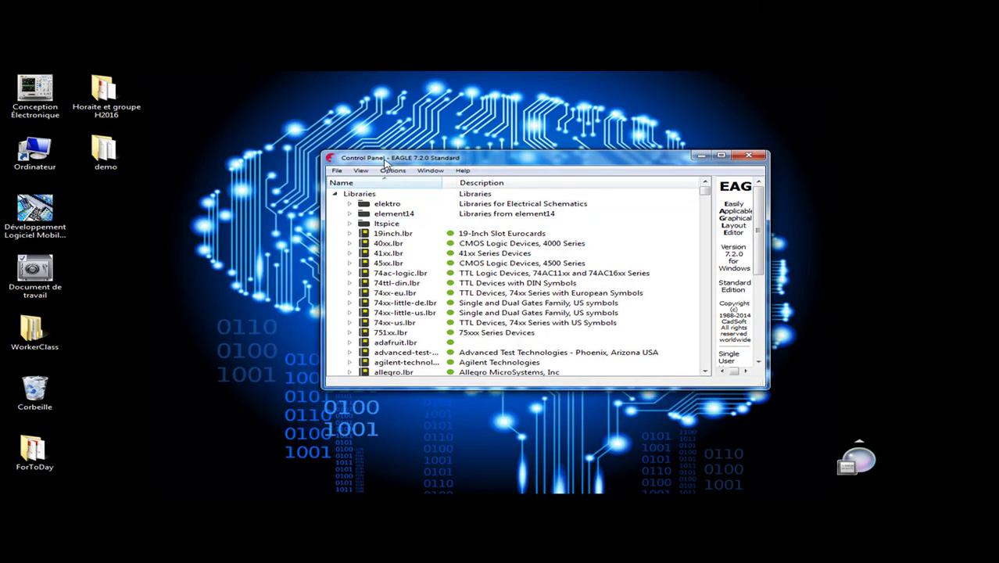
{"action": "right_click", "coordinate": [115, 205]}
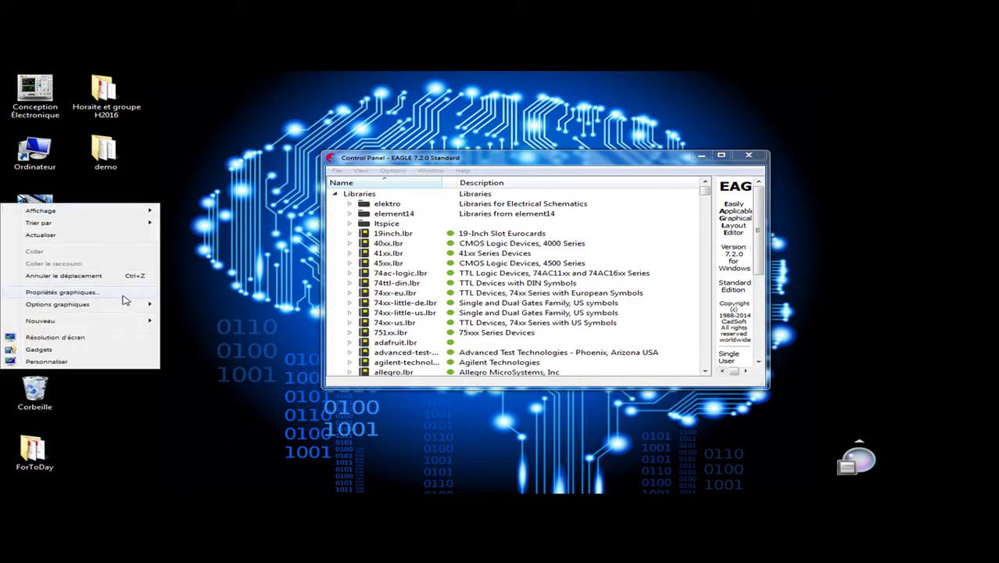
{"action": "mouse_move", "coordinate": [123, 325]}
{"action": "left_click", "coordinate": [242, 137]}
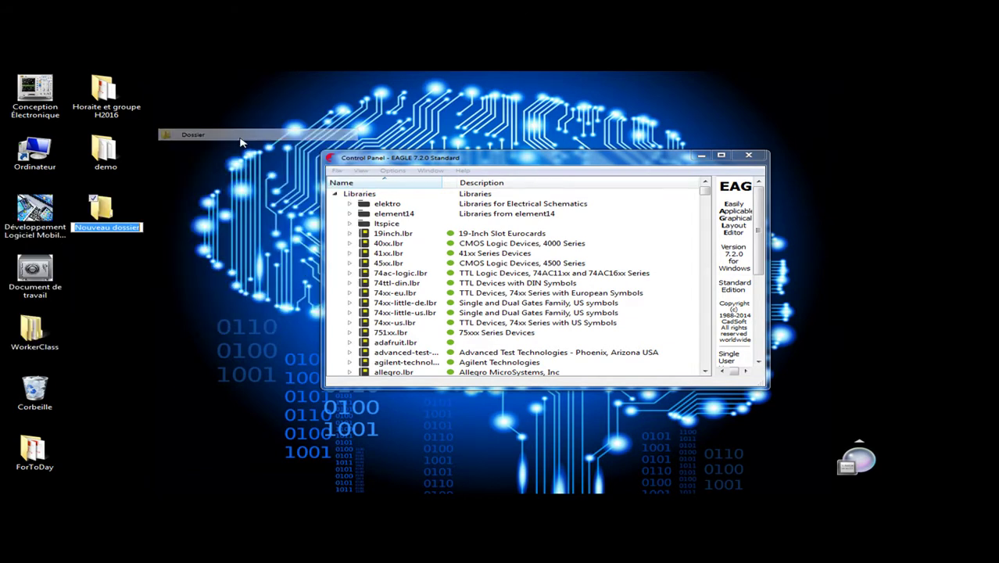
{"action": "type", "text": "demo2"}
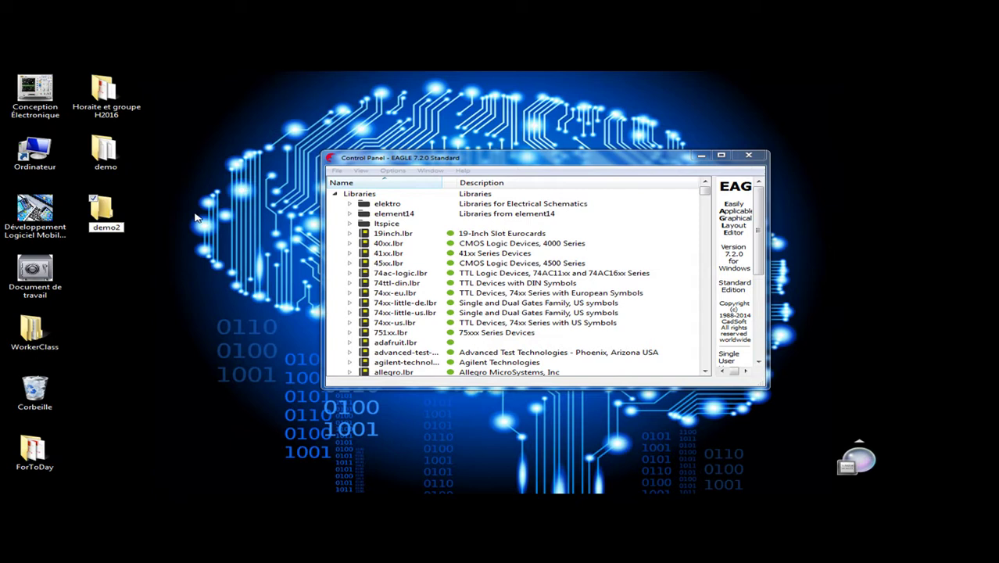
{"action": "key", "text": "Return"}
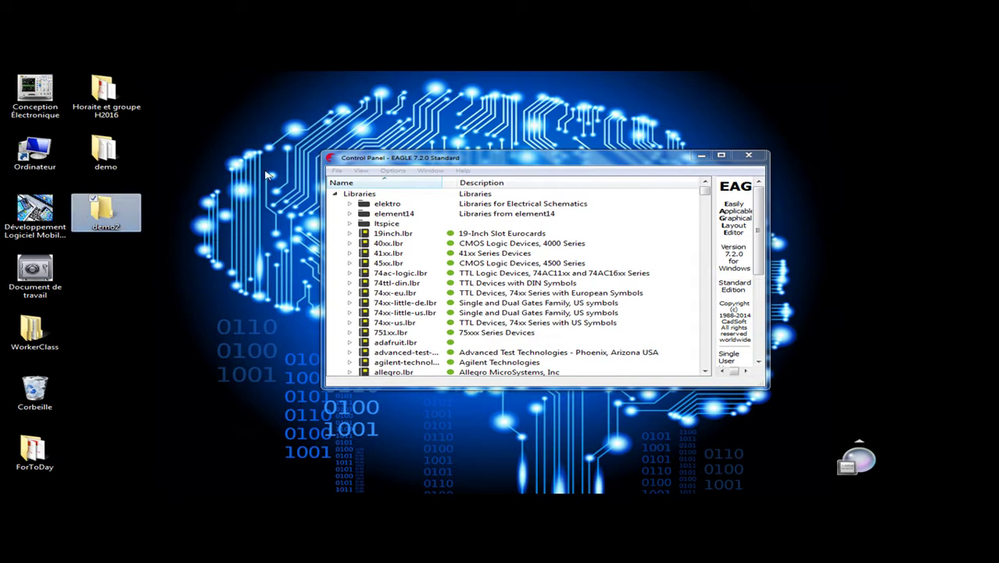
Step: Create a new schematic from the EAGLE Control Panel and maximize its window
{"action": "left_click", "coordinate": [338, 170]}
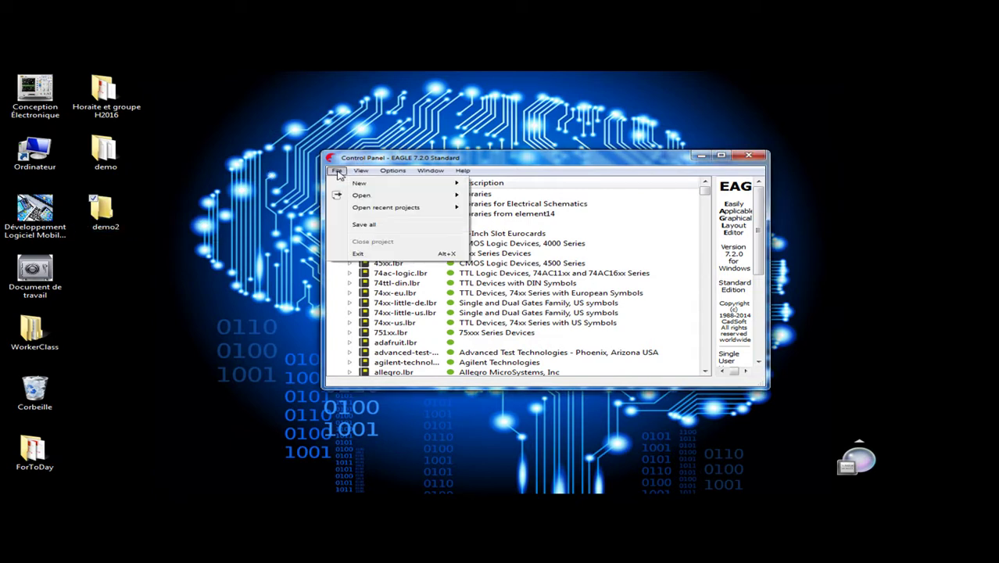
{"action": "mouse_move", "coordinate": [366, 186]}
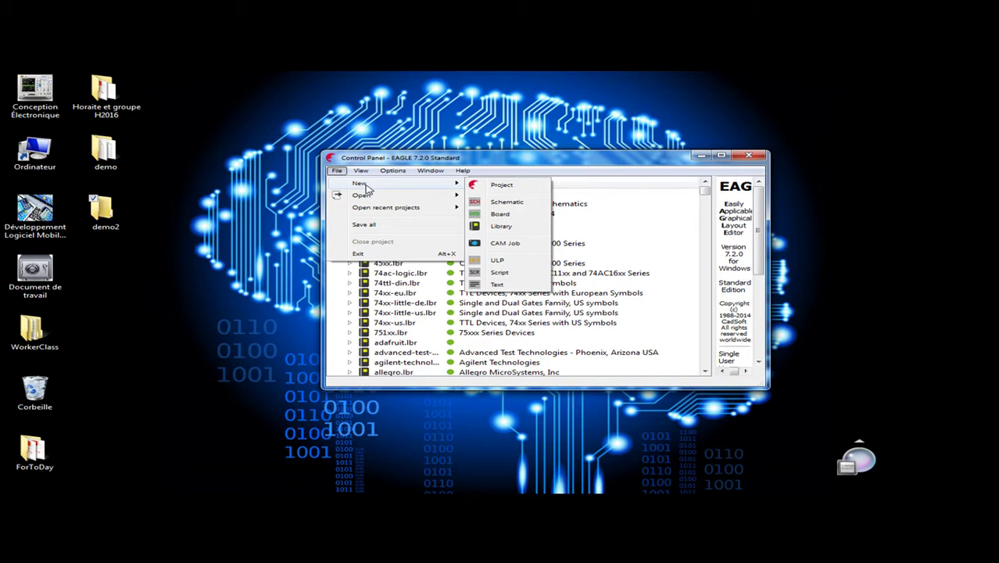
{"action": "left_click", "coordinate": [496, 202]}
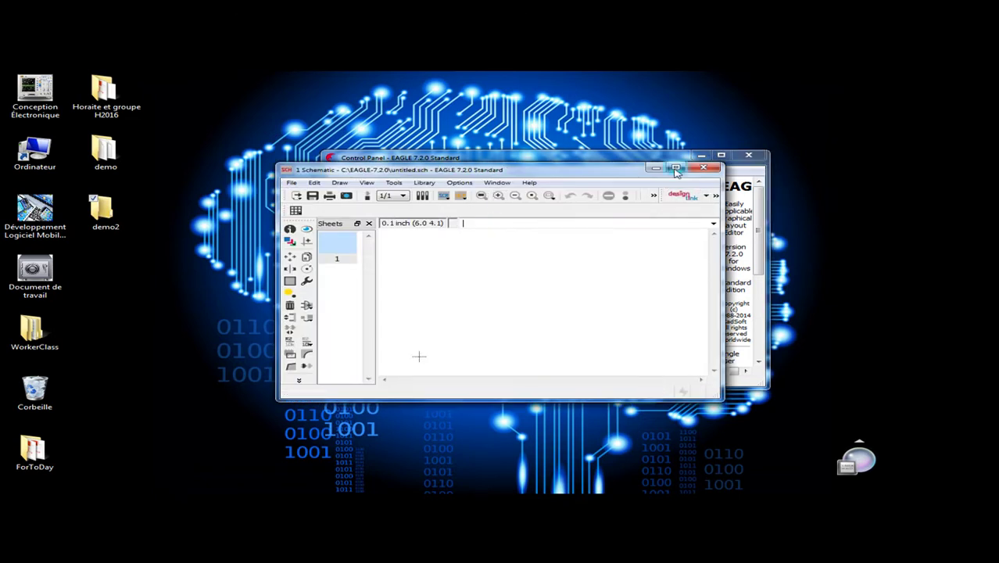
{"action": "left_click", "coordinate": [675, 167]}
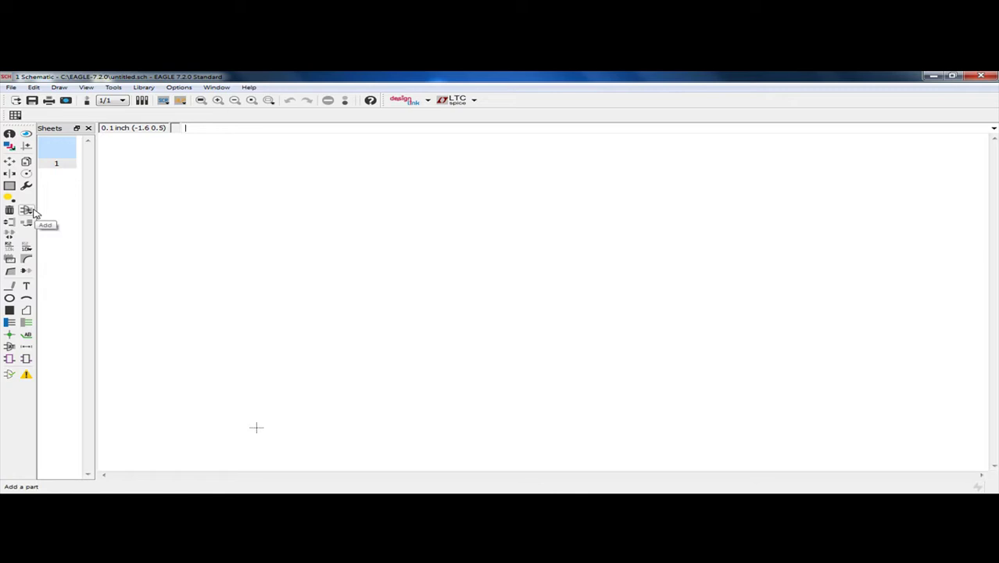
Step: Look over the part libraries offered by the Add command, then cancel without placing a part
{"action": "left_click", "coordinate": [30, 210]}
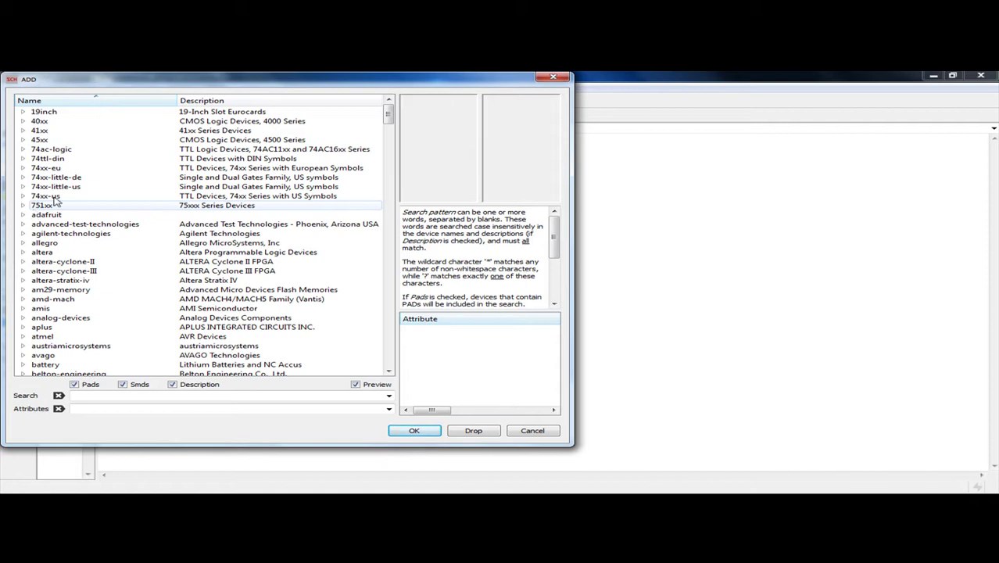
{"action": "left_click_drag", "start_coordinate": [173, 81], "coordinate": [270, 373]}
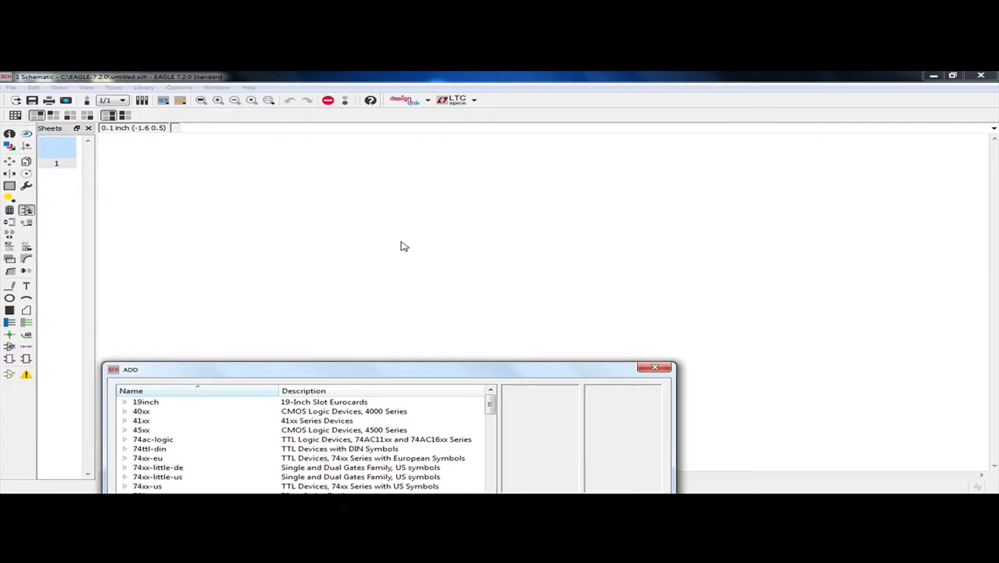
{"action": "left_click_drag", "start_coordinate": [486, 371], "coordinate": [508, 121]}
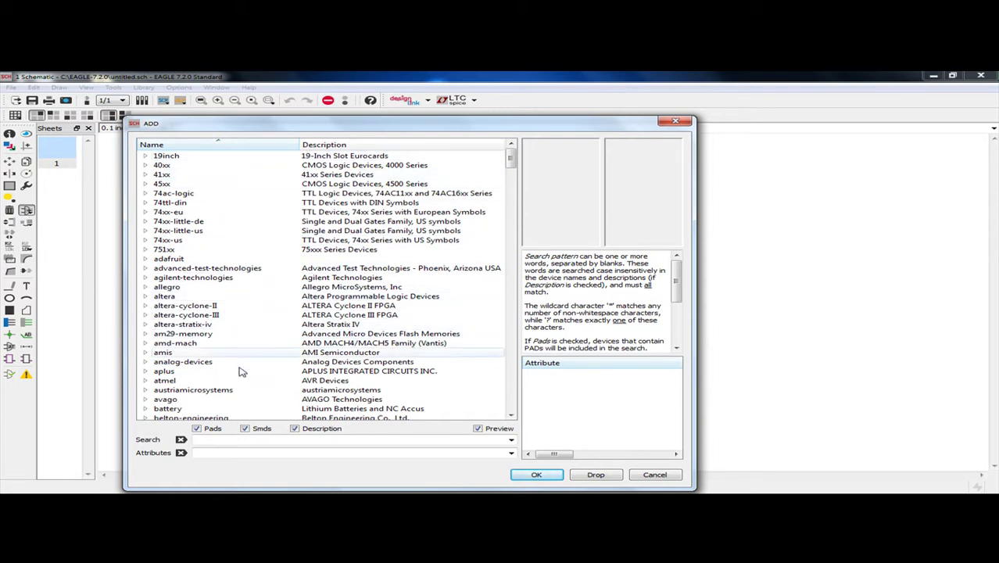
{"action": "left_click", "coordinate": [654, 474]}
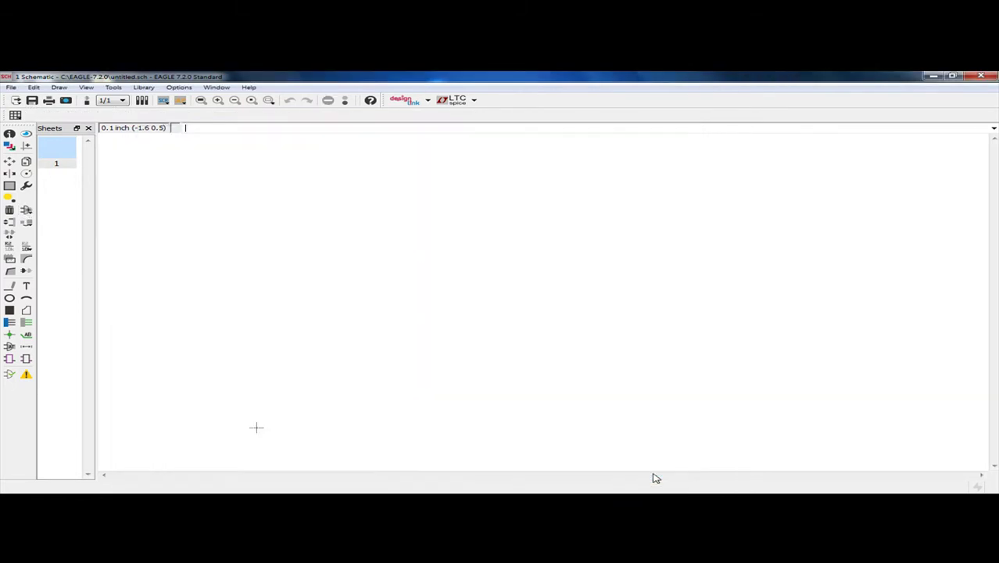
Step: Try to load everything in the EAGLE-7.2.0 lbr folder as libraries in use for the schematic
{"action": "left_click", "coordinate": [143, 87]}
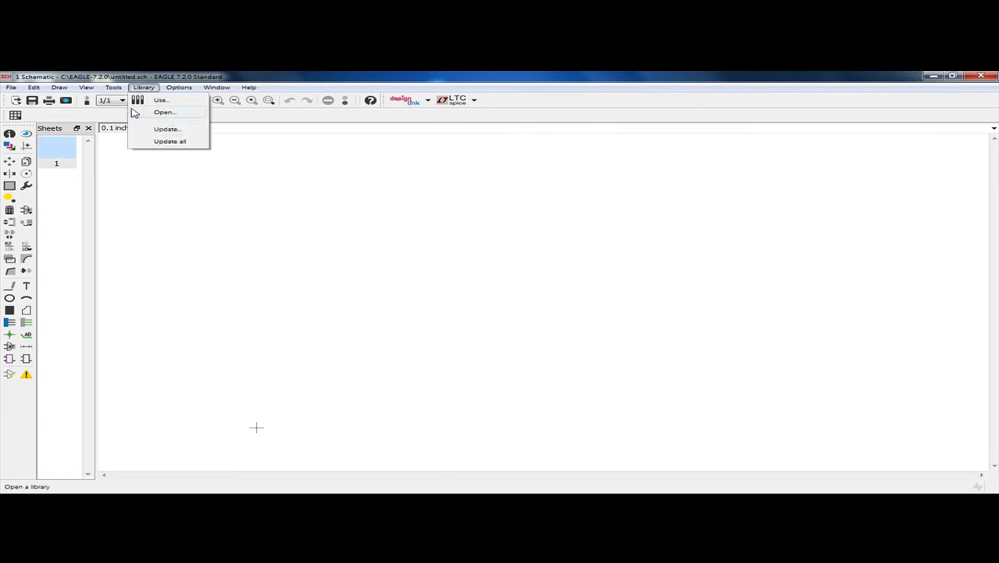
{"action": "left_click", "coordinate": [160, 100]}
{"action": "left_click", "coordinate": [227, 240]}
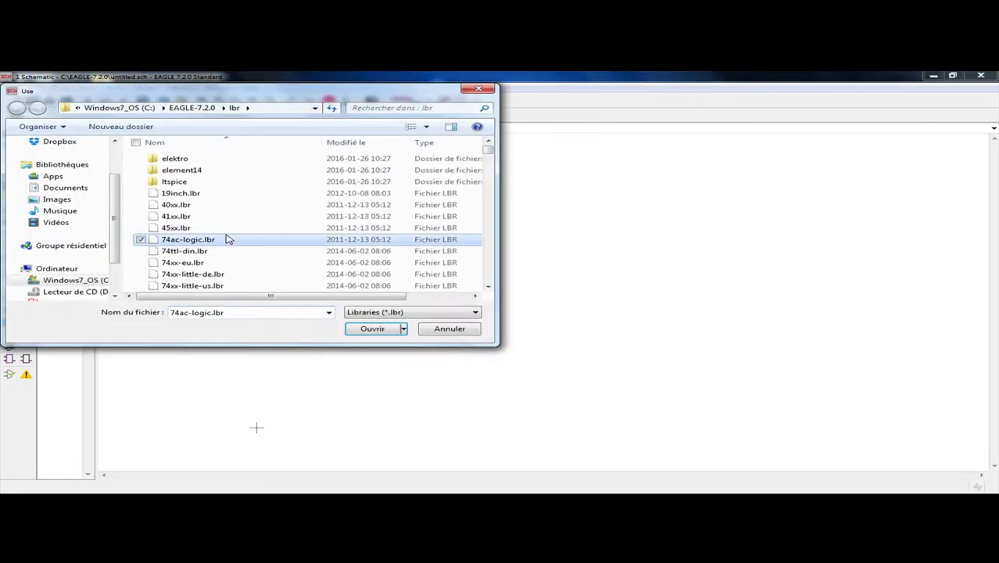
{"action": "key", "text": "ctrl+a"}
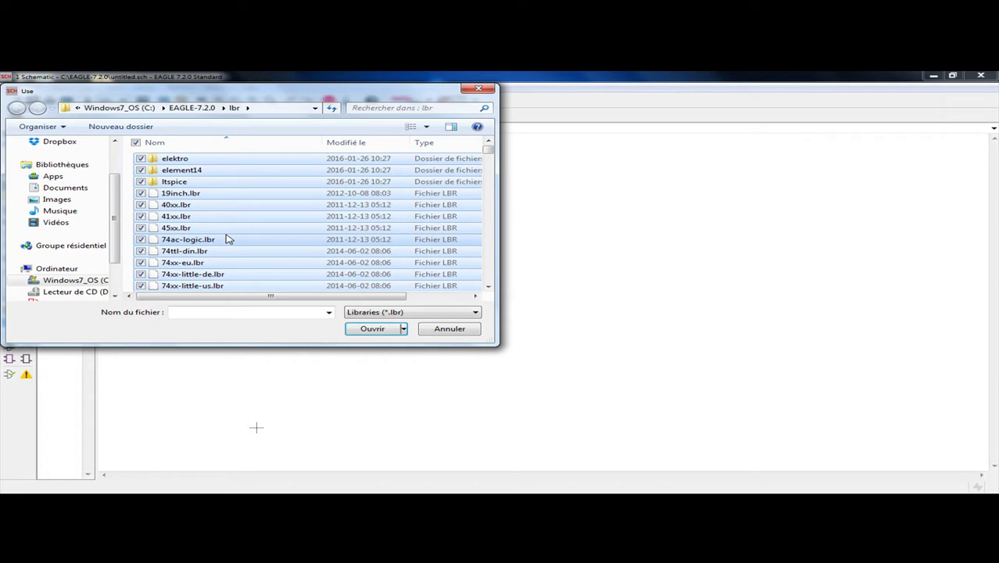
{"action": "left_click", "coordinate": [373, 331]}
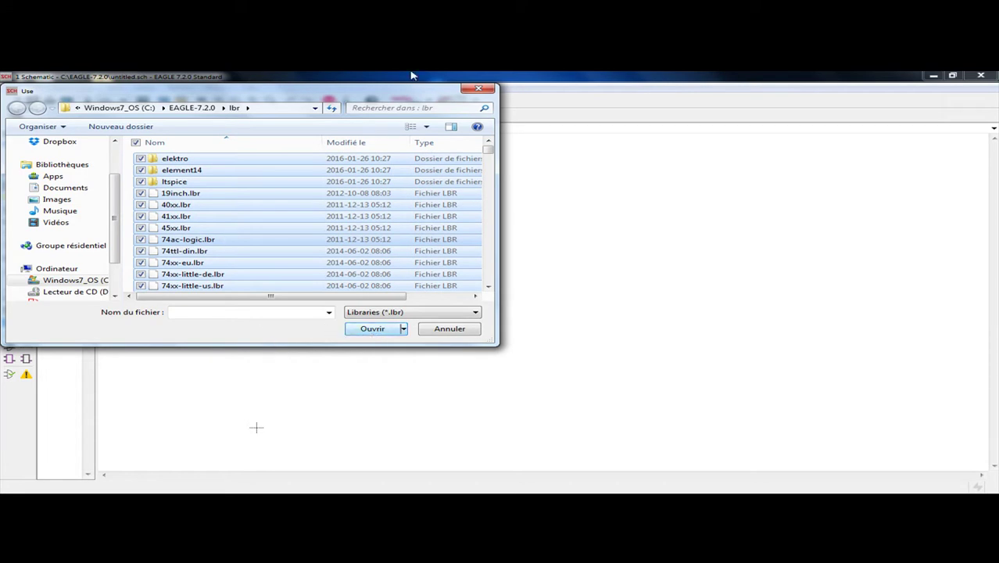
{"action": "left_click", "coordinate": [478, 87]}
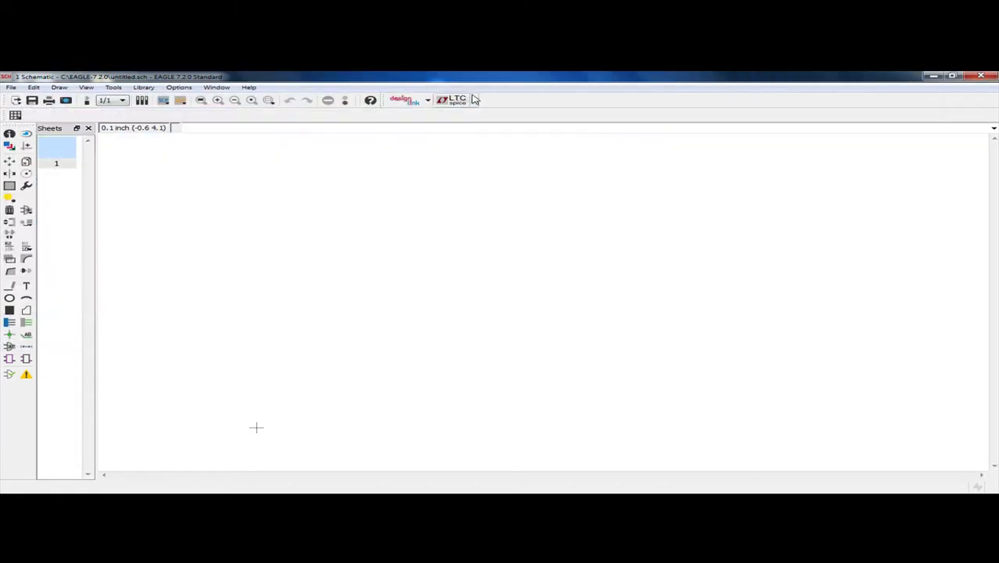
Step: Search for lm7805 among the parts to add and expand the 78* positive voltage regulator in the linear library
{"action": "left_click", "coordinate": [27, 221]}
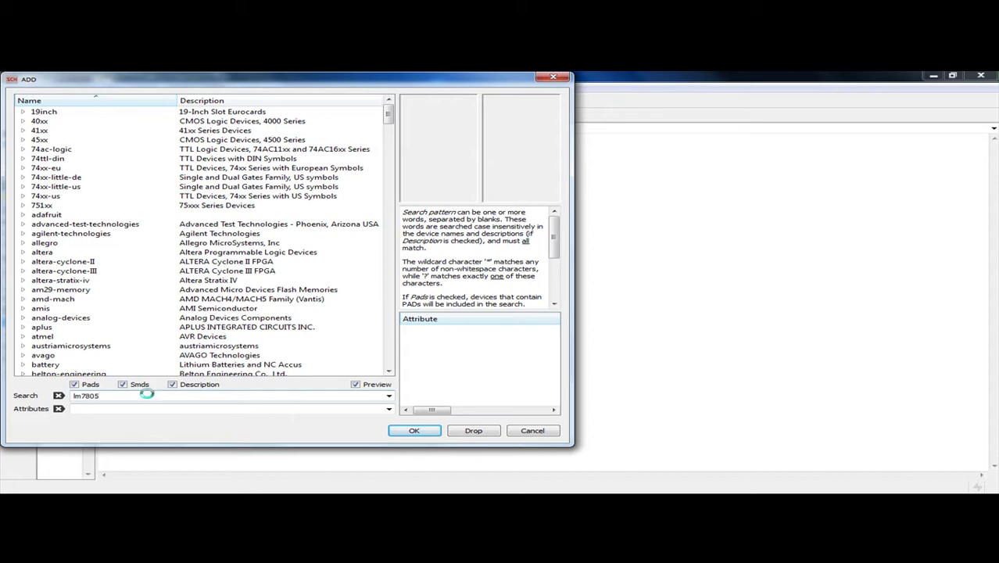
{"action": "key", "text": "Return"}
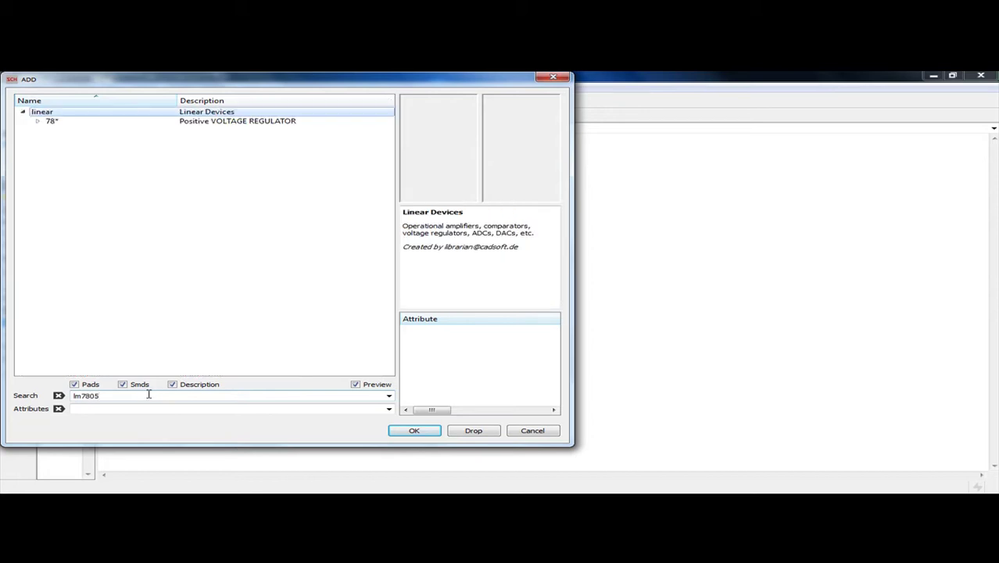
{"action": "left_click", "coordinate": [37, 123]}
{"action": "scroll", "coordinate": [102, 175], "scroll_direction": "down", "scroll_amount": 1}
{"action": "scroll", "coordinate": [125, 203], "scroll_direction": "down", "scroll_amount": 3}
{"action": "scroll", "coordinate": [129, 228], "scroll_direction": "up", "scroll_amount": 5}
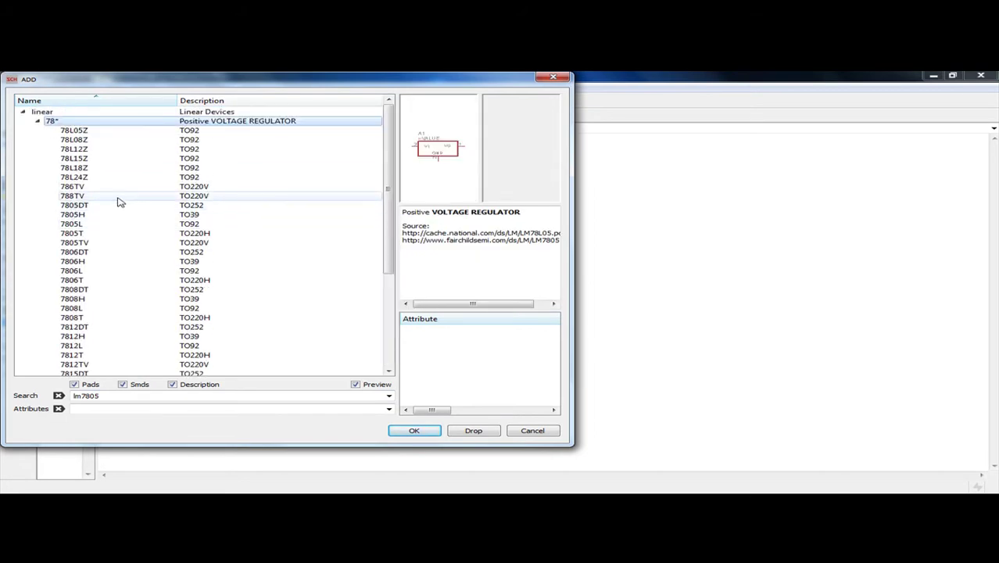
Step: Compare the footprint previews of the 78* regulator variants, from 78L05Z through 7808DT
{"action": "left_click", "coordinate": [76, 130]}
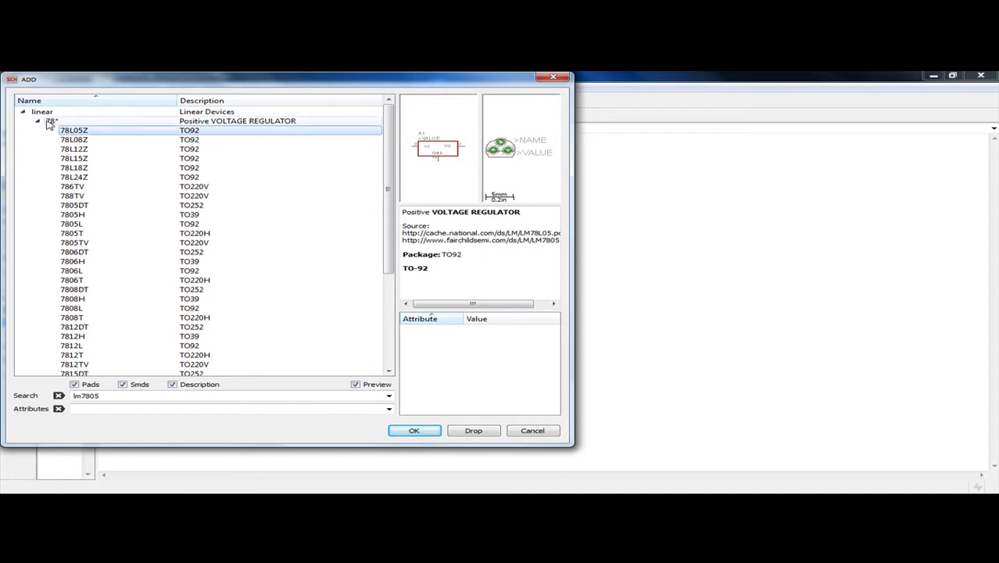
{"action": "left_click", "coordinate": [91, 152]}
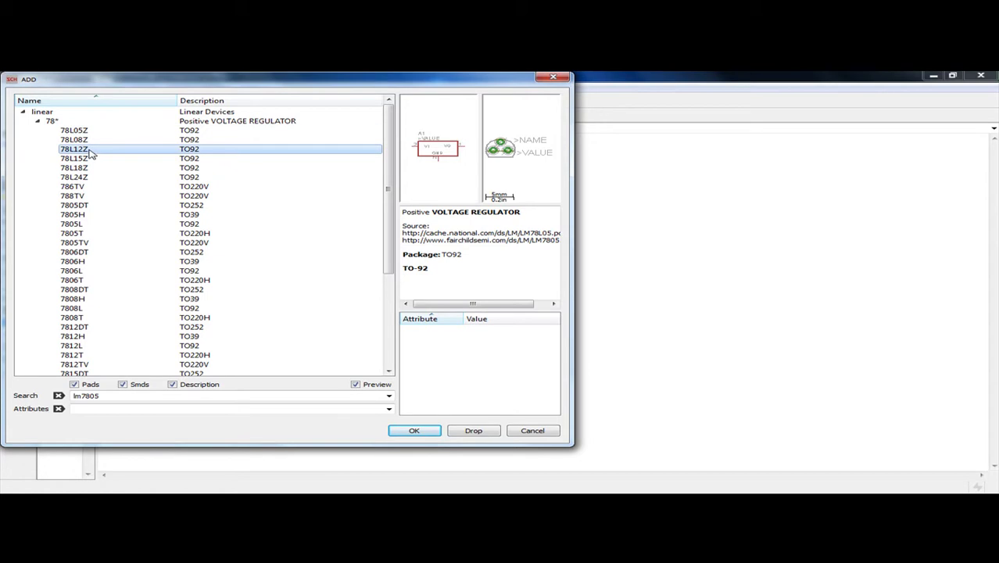
{"action": "key", "text": "Left"}
{"action": "key", "text": "Down"}
{"action": "key", "text": "Down"}
{"action": "key", "text": "Down"}
{"action": "key", "text": "Down"}
{"action": "key", "text": "Down"}
{"action": "key", "text": "Down"}
{"action": "key", "text": "Down"}
{"action": "key", "text": "Down"}
{"action": "key", "text": "Down"}
{"action": "key", "text": "Down"}
{"action": "key", "text": "Down"}
{"action": "key", "text": "Down"}
{"action": "key", "text": "Down"}
{"action": "key", "text": "Down"}
{"action": "key", "text": "Down"}
{"action": "key", "text": "Down"}
{"action": "key", "text": "Down"}
{"action": "key", "text": "Down"}
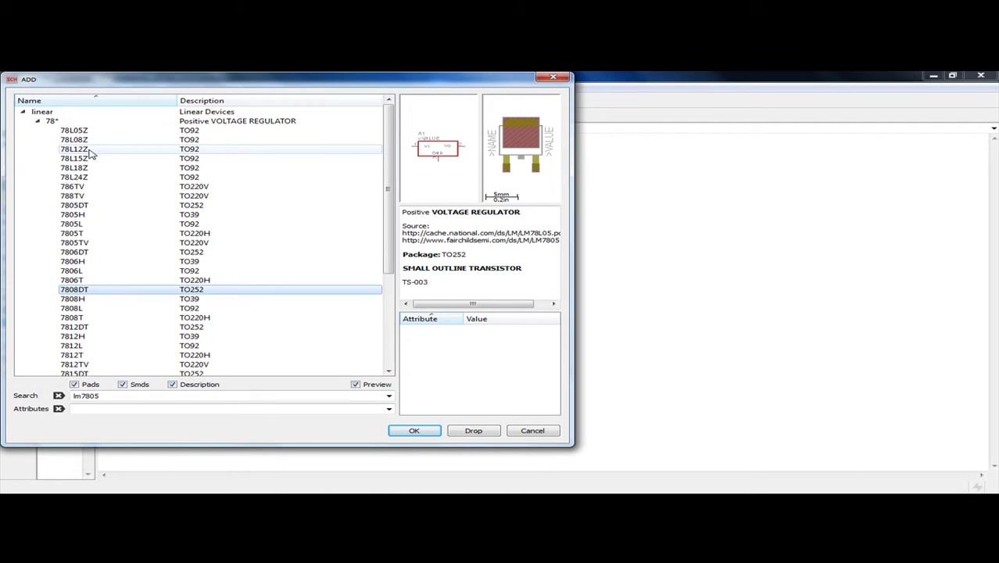
{"action": "key", "text": "Up"}
{"action": "key", "text": "Up"}
{"action": "key", "text": "Up"}
{"action": "key", "text": "Up"}
{"action": "key", "text": "Up"}
{"action": "key", "text": "Up"}
{"action": "key", "text": "Up"}
{"action": "key", "text": "Up"}
{"action": "key", "text": "Up"}
{"action": "key", "text": "Up"}
{"action": "key", "text": "Up"}
{"action": "key", "text": "Up"}
{"action": "key", "text": "Up"}
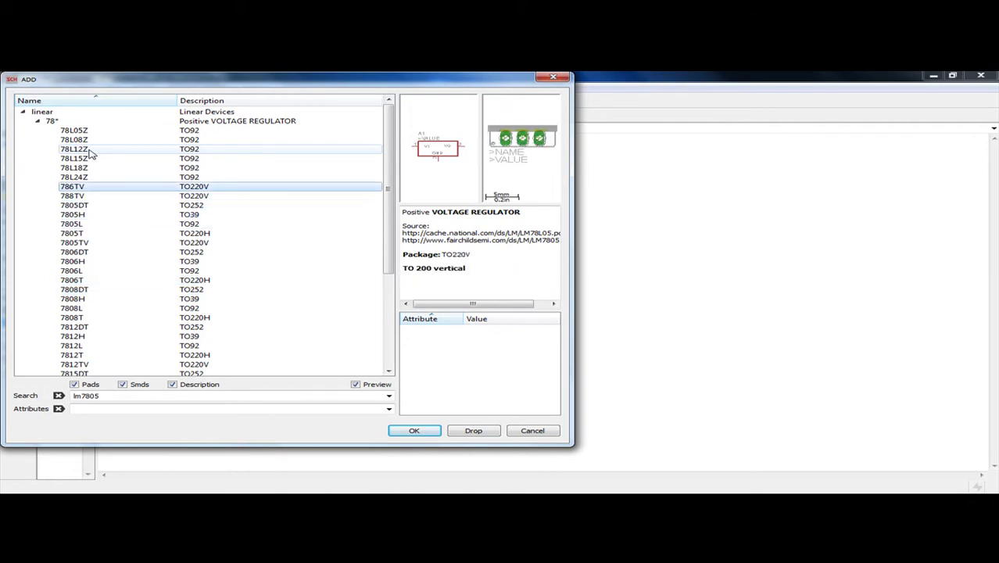
Step: Add the 78L05Z regulator in the TO92 package and place one in the upper part of the sheet
{"action": "key", "text": "Up"}
{"action": "key", "text": "Up"}
{"action": "key", "text": "Up"}
{"action": "key", "text": "Up"}
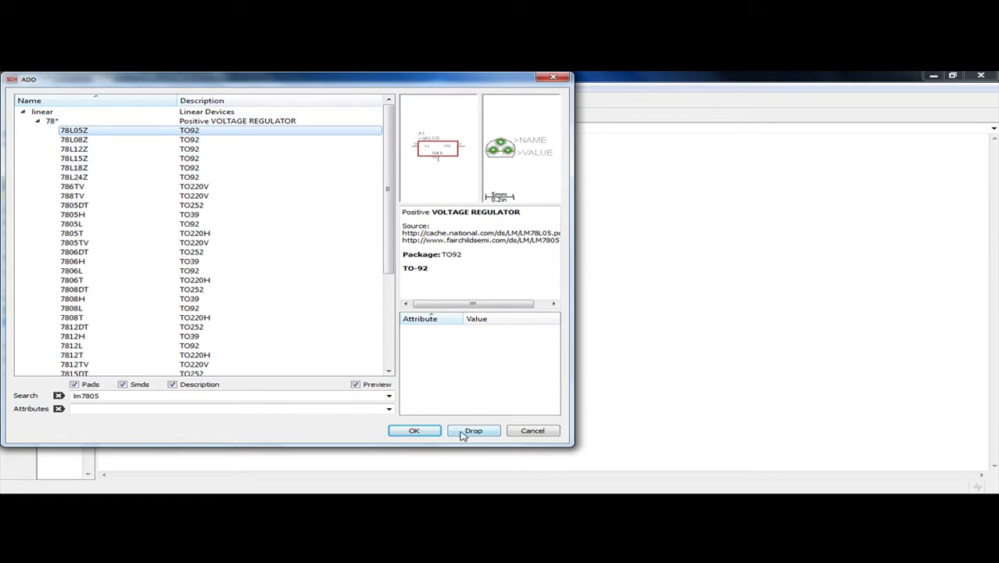
{"action": "left_click", "coordinate": [414, 431]}
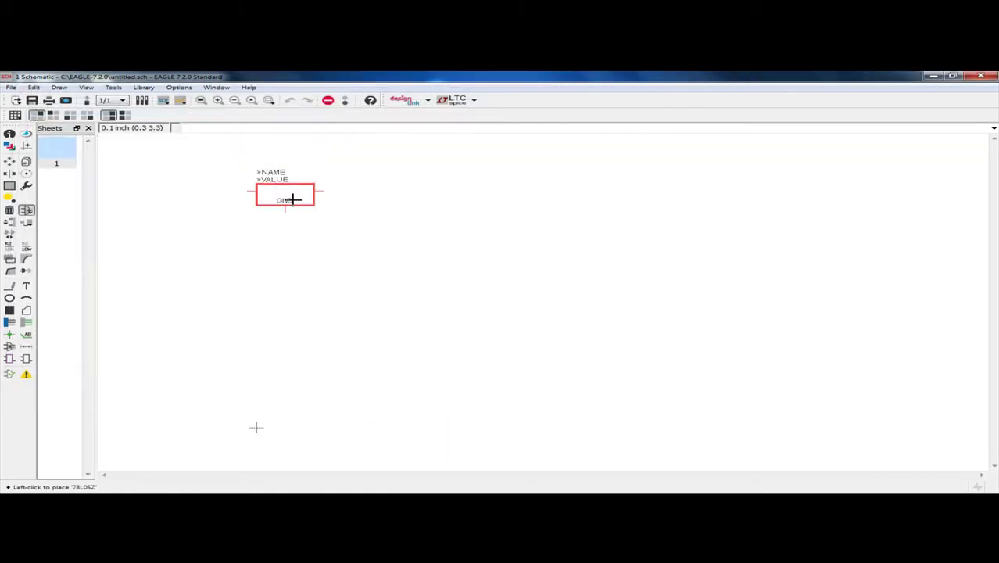
{"action": "scroll", "coordinate": [309, 222], "scroll_direction": "down", "scroll_amount": 2}
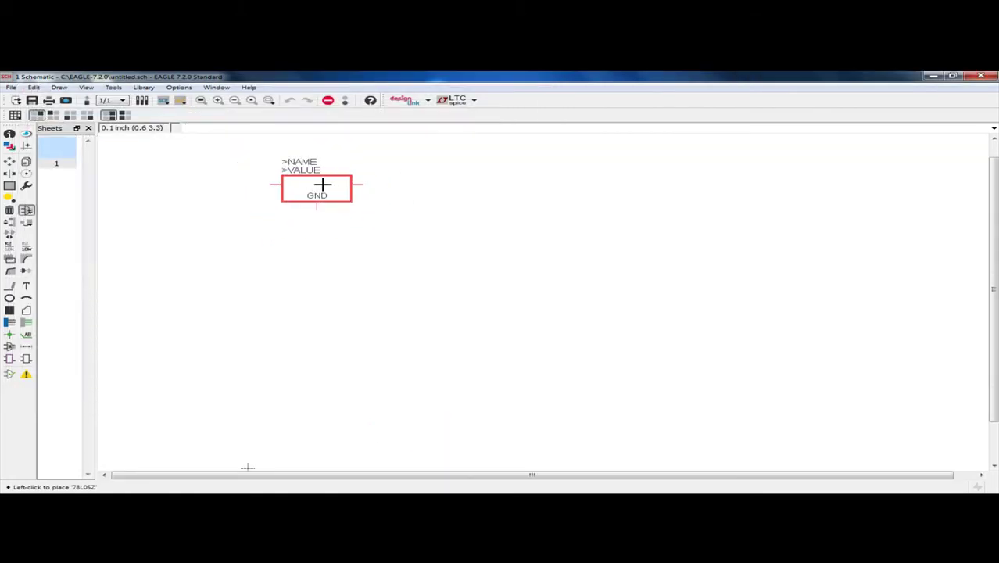
{"action": "left_click", "coordinate": [312, 184]}
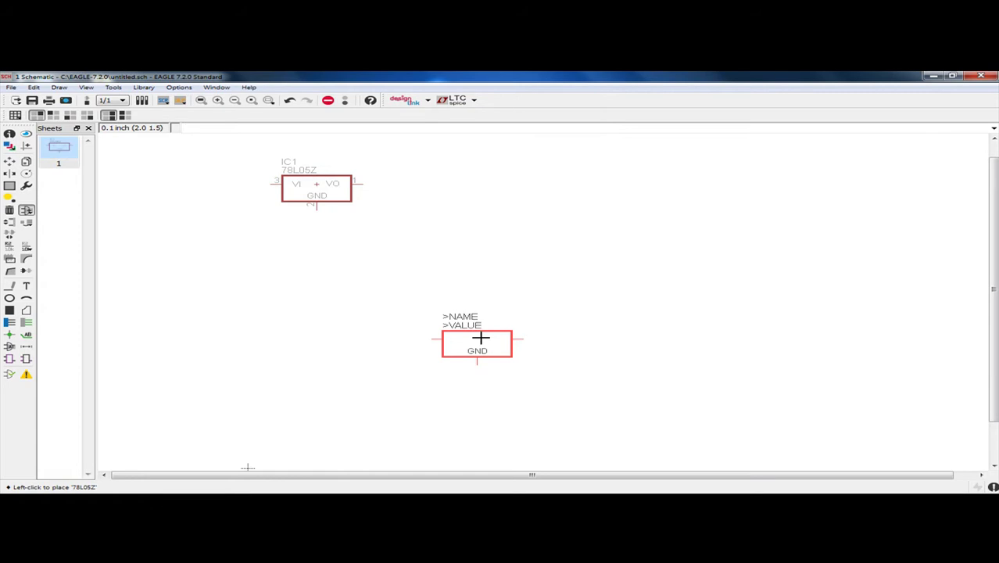
{"action": "key", "text": "Escape"}
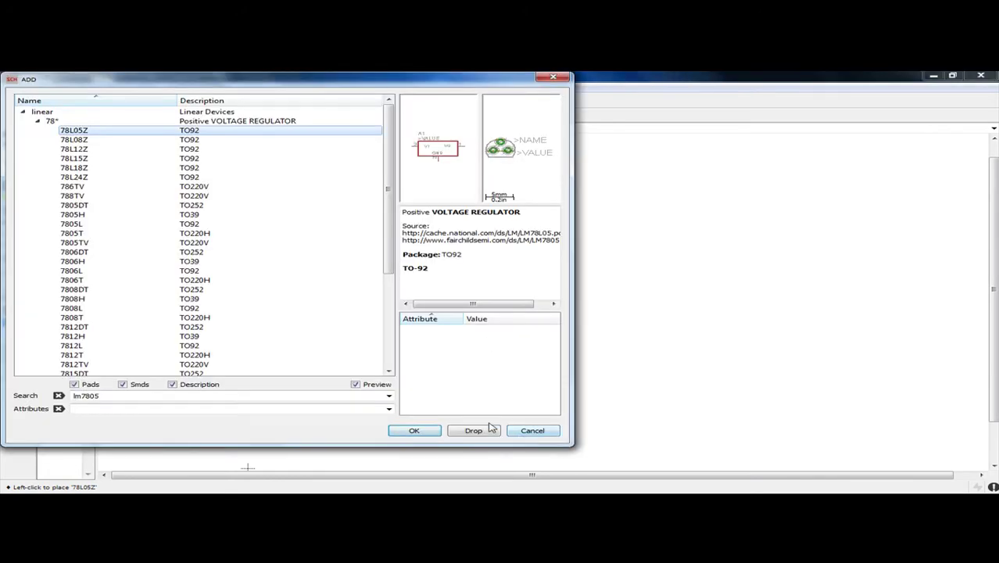
Step: Search the parts for capacitor and look over the C-US variants in the adafruit library
{"action": "left_click_drag", "start_coordinate": [129, 395], "coordinate": [72, 396]}
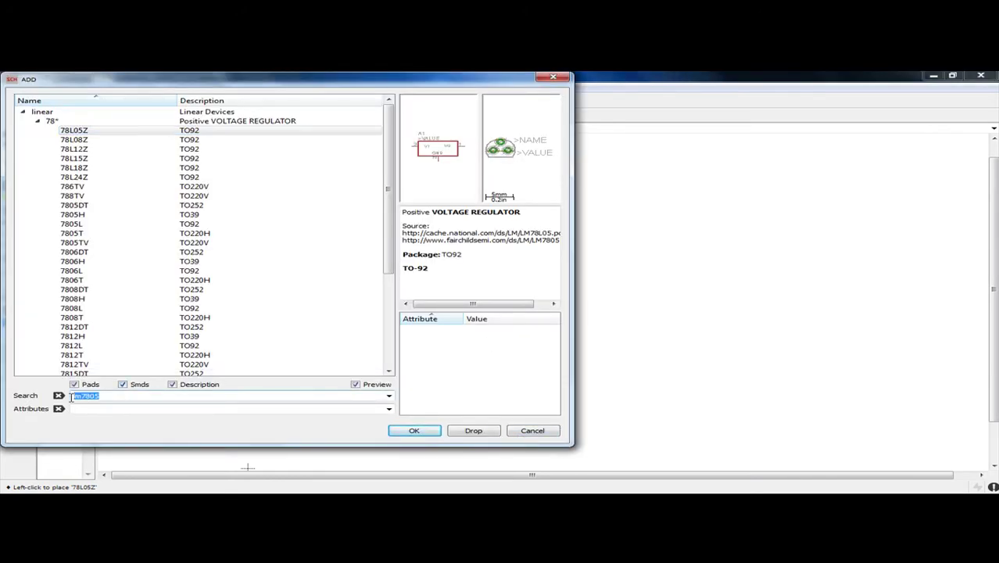
{"action": "type", "text": "capacitor"}
{"action": "key", "text": "Return"}
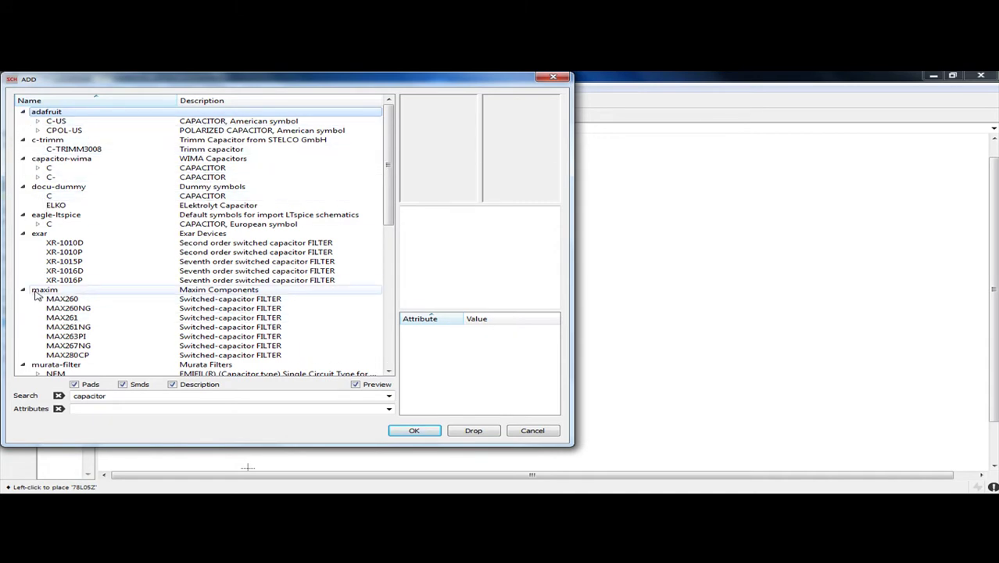
{"action": "left_click", "coordinate": [39, 122]}
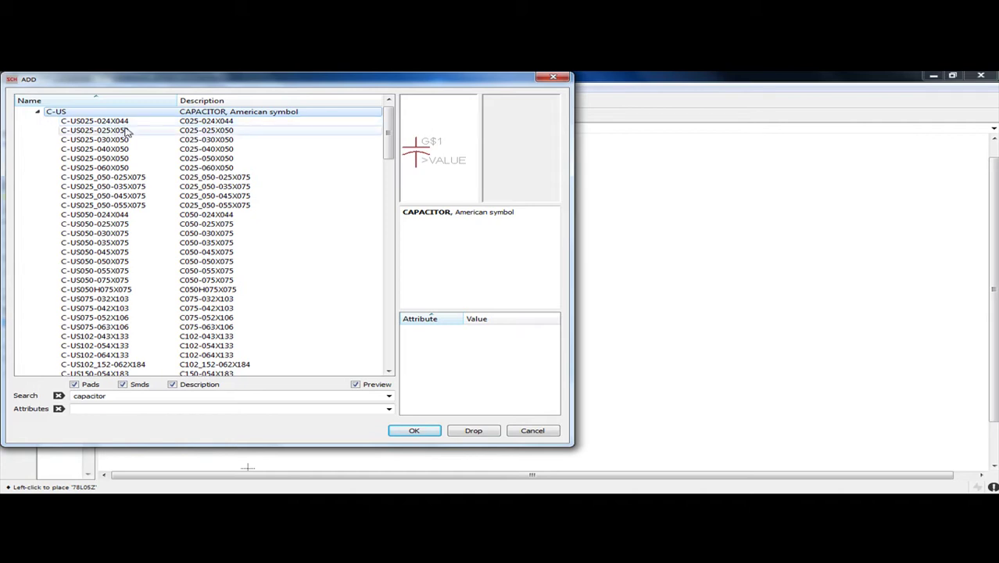
{"action": "scroll", "coordinate": [129, 156], "scroll_direction": "down", "scroll_amount": 4}
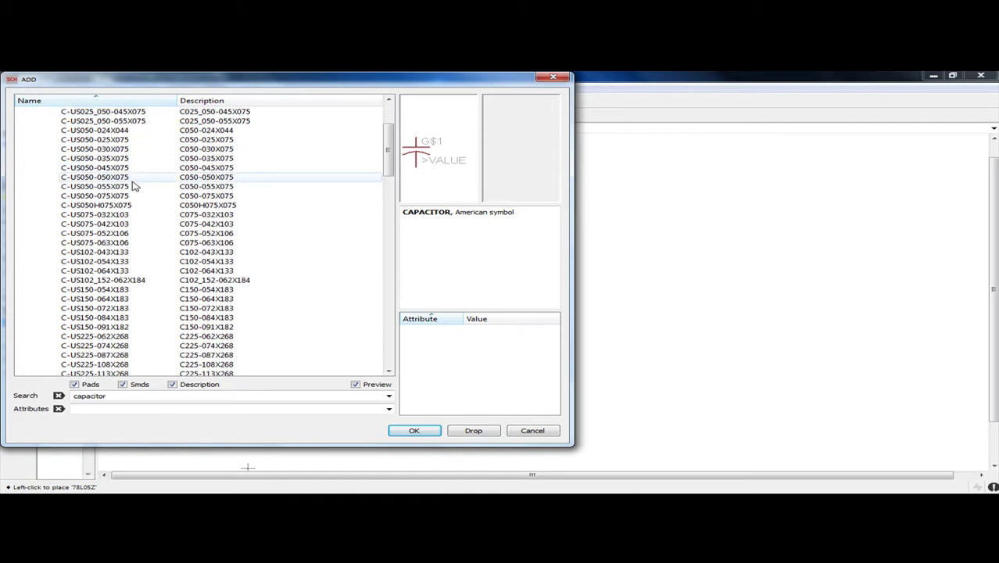
{"action": "scroll", "coordinate": [79, 129], "scroll_direction": "up", "scroll_amount": 5}
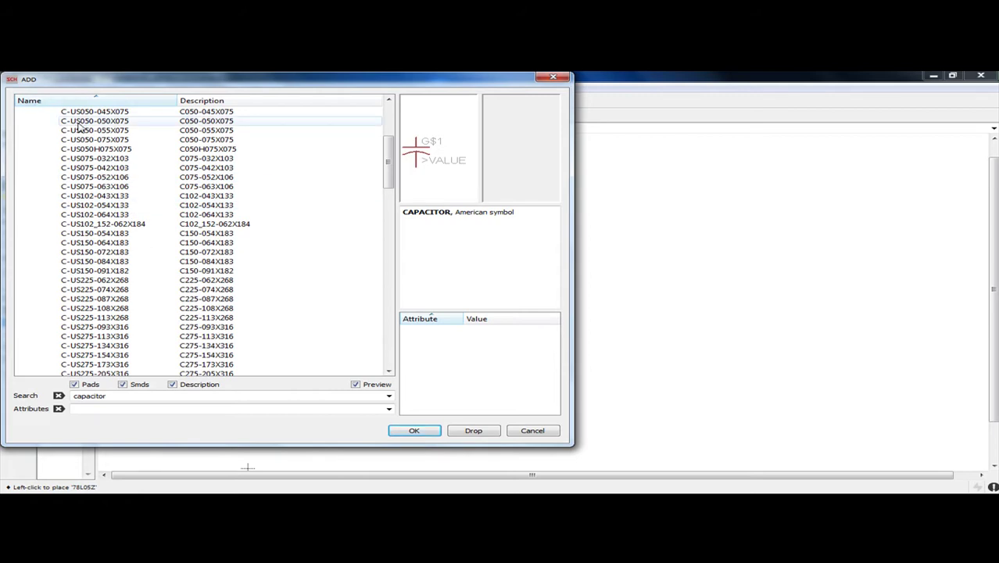
{"action": "left_click", "coordinate": [37, 122]}
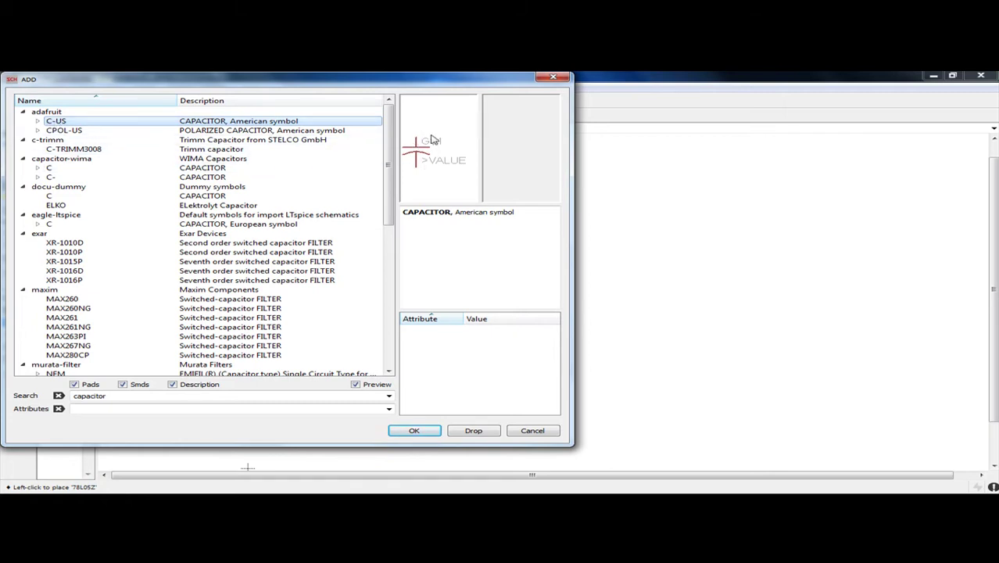
Step: Preview the CPOL-US085CS-1R variant of the polarized capacitor, then collapse the CPOL-US list
{"action": "double_click", "coordinate": [43, 130]}
{"action": "left_click", "coordinate": [79, 140]}
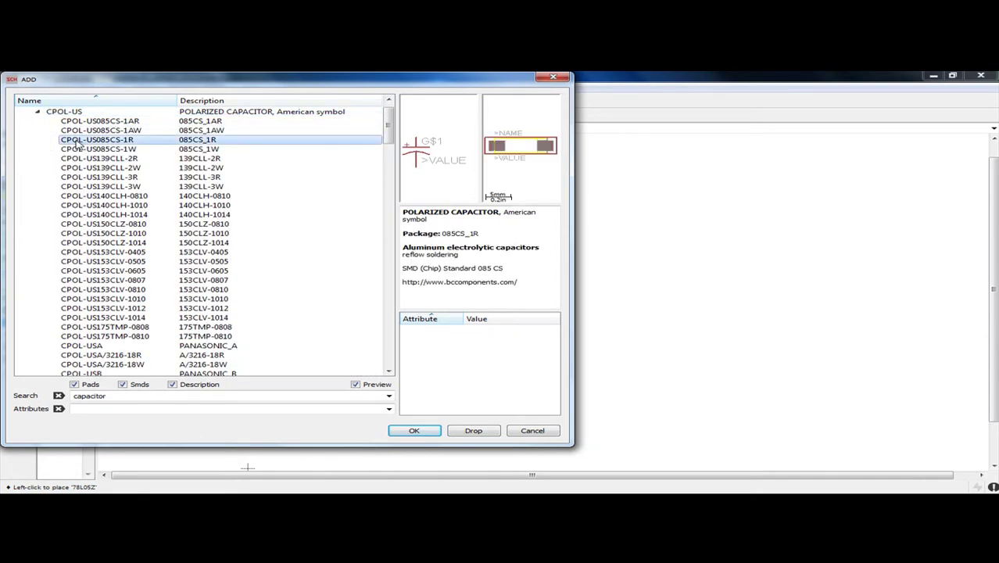
{"action": "left_click", "coordinate": [37, 113]}
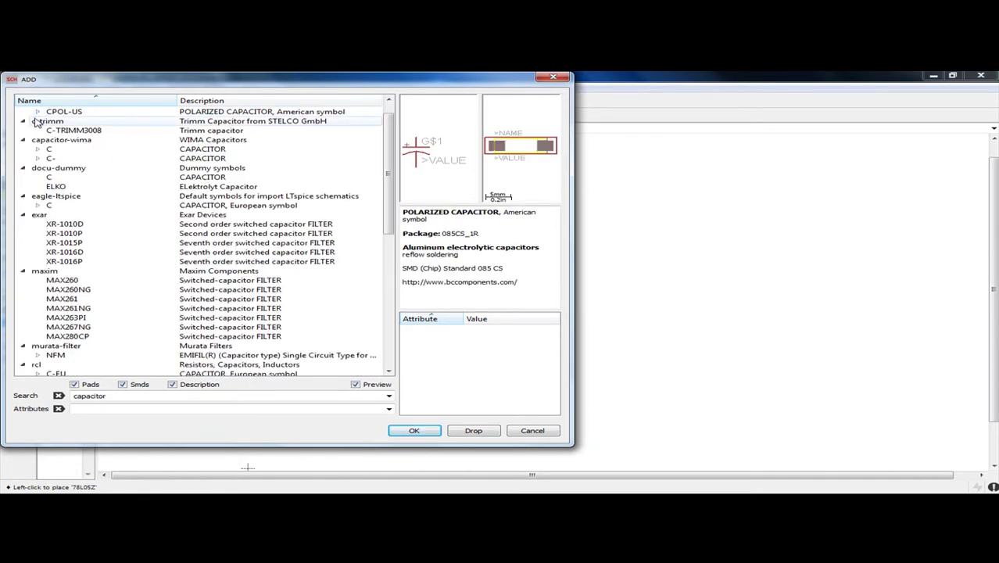
{"action": "scroll", "coordinate": [36, 123], "scroll_direction": "up", "scroll_amount": 1}
Step: Pick the C-USC0805K ceramic chip capacitor from the C-US variants for placement
{"action": "double_click", "coordinate": [41, 121]}
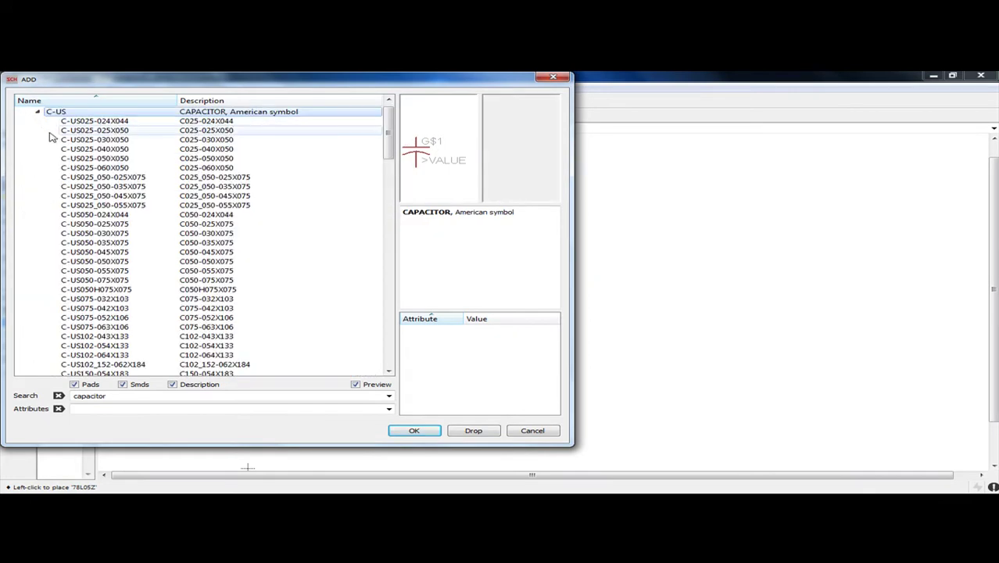
{"action": "scroll", "coordinate": [106, 133], "scroll_direction": "down", "scroll_amount": 4}
{"action": "scroll", "coordinate": [136, 235], "scroll_direction": "down", "scroll_amount": 10}
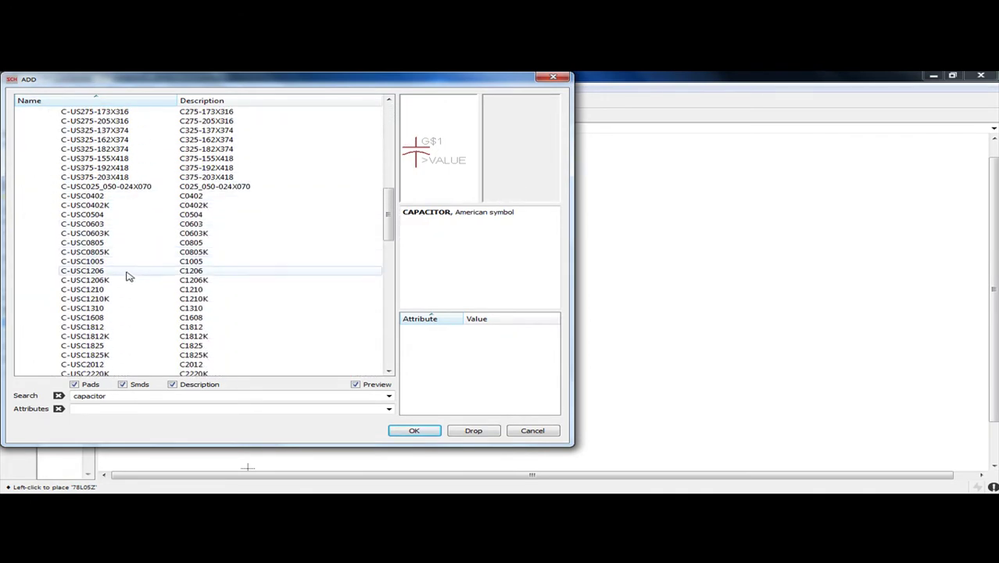
{"action": "left_click", "coordinate": [106, 255]}
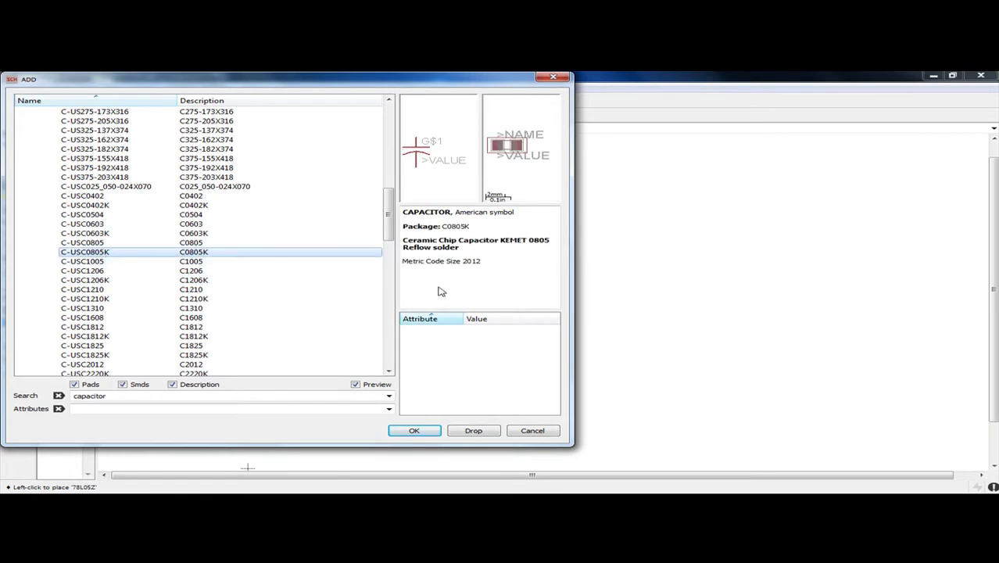
{"action": "left_click", "coordinate": [415, 431]}
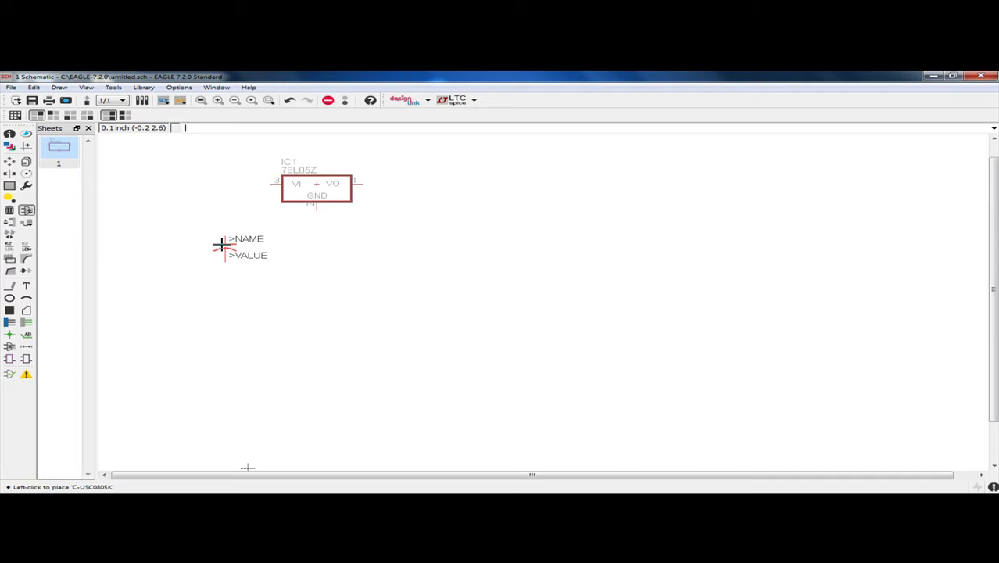
Step: Rotate the unplaced capacitor repeatedly through its orientations until it is back in its original one
{"action": "right_click", "coordinate": [223, 244]}
{"action": "right_click", "coordinate": [223, 245]}
{"action": "right_click", "coordinate": [223, 245]}
{"action": "right_click", "coordinate": [223, 245]}
{"action": "right_click", "coordinate": [223, 244]}
{"action": "right_click", "coordinate": [223, 244]}
{"action": "right_click", "coordinate": [223, 245]}
{"action": "right_click", "coordinate": [220, 242]}
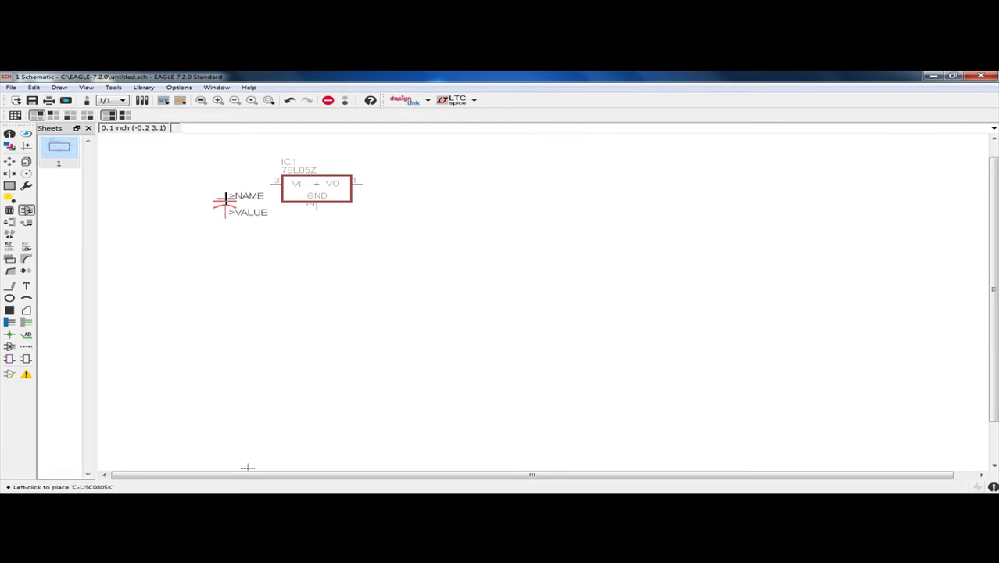
Step: Place one C-USC0805K capacitor on each side of the 78L05Z regulator and end the Add command
{"action": "left_click", "coordinate": [225, 200]}
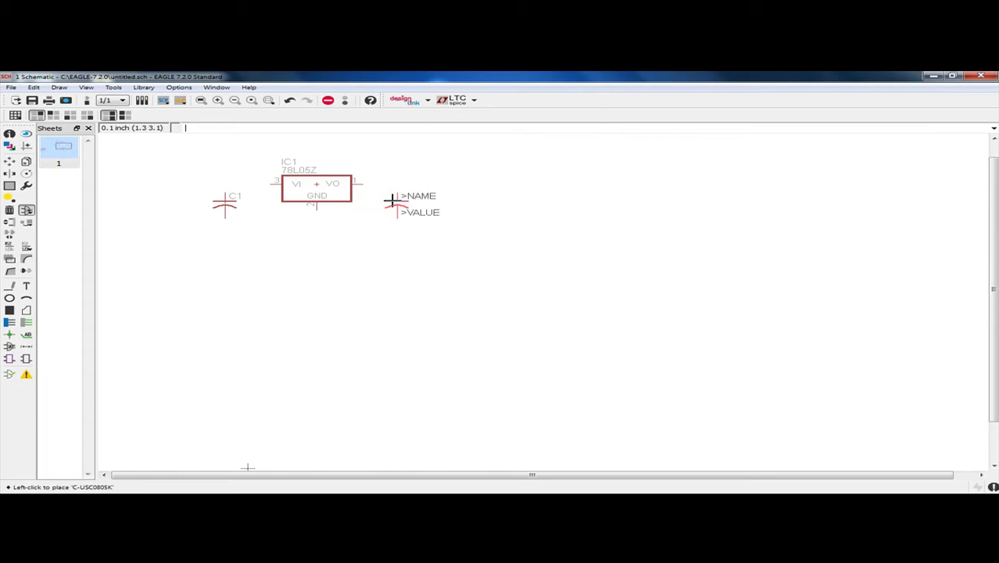
{"action": "left_click", "coordinate": [394, 201]}
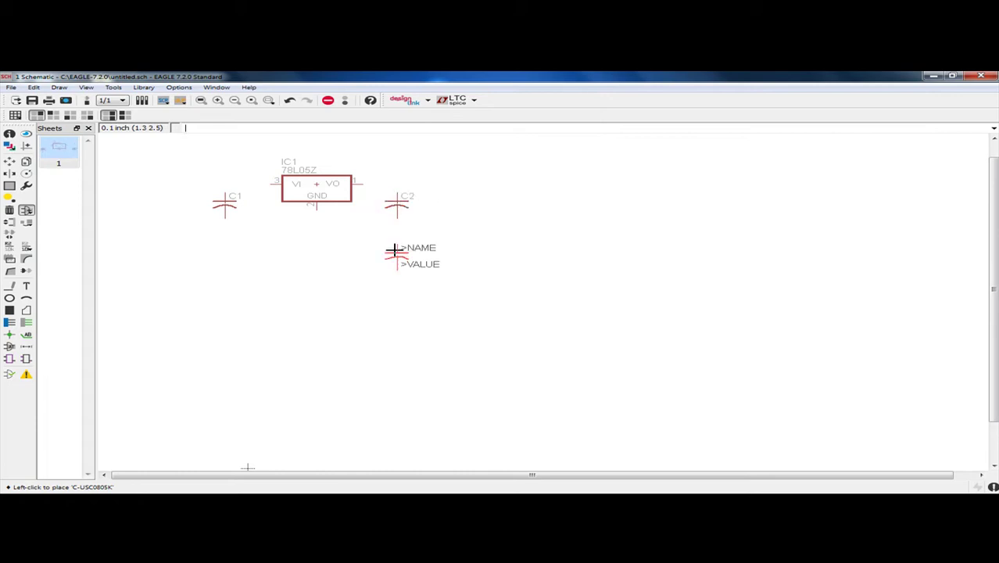
{"action": "key", "text": "Escape"}
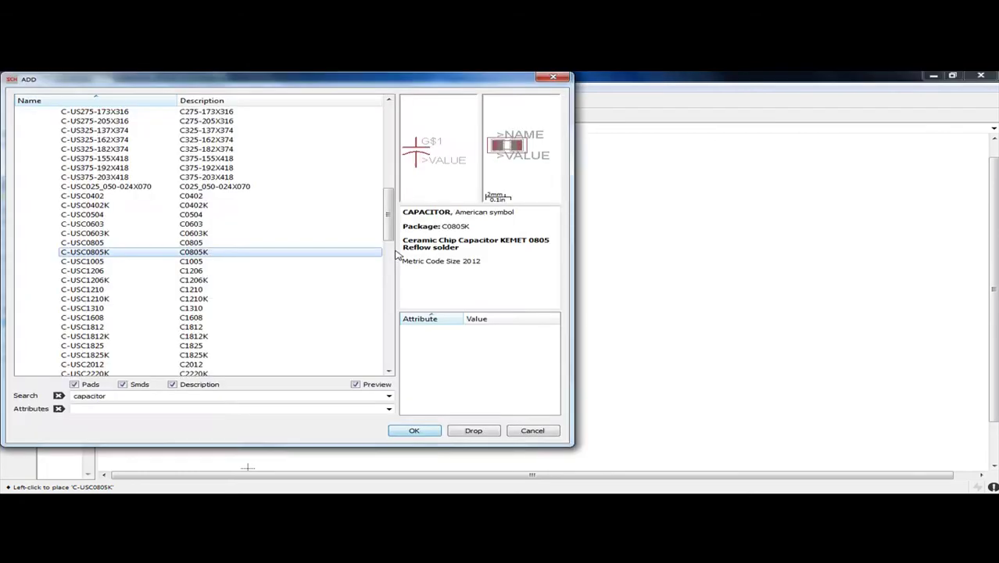
{"action": "left_click", "coordinate": [536, 431]}
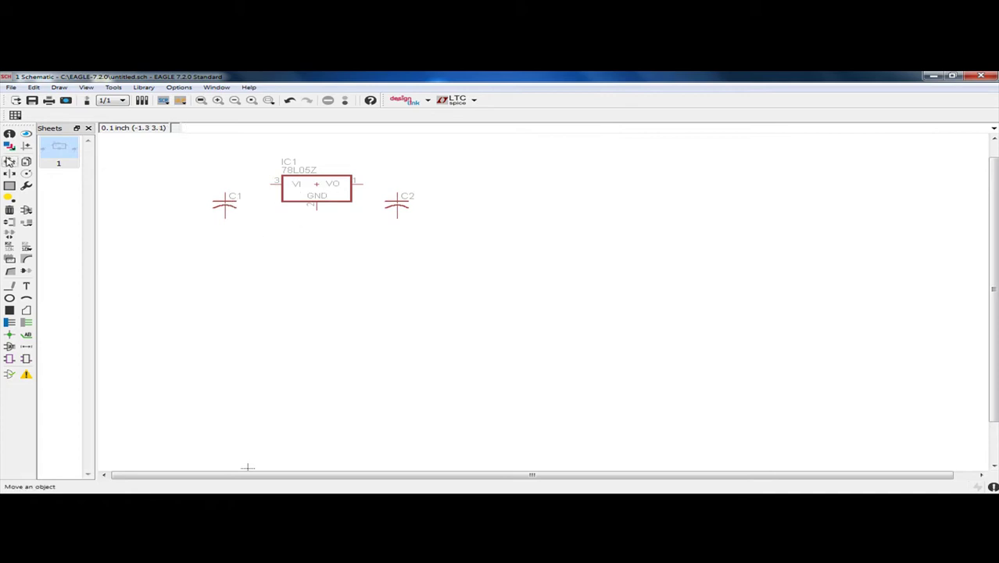
Step: Move the 78L05Z regulator slightly down so it sits closer in line with the two capacitors
{"action": "left_click", "coordinate": [9, 163]}
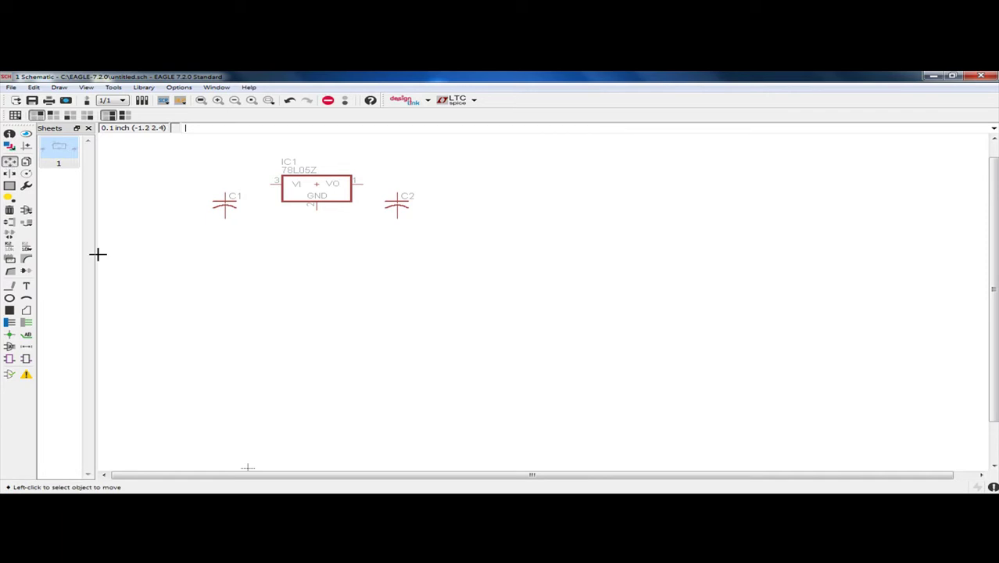
{"action": "scroll", "coordinate": [309, 186], "scroll_direction": "up", "scroll_amount": 2}
{"action": "left_click", "coordinate": [317, 184]}
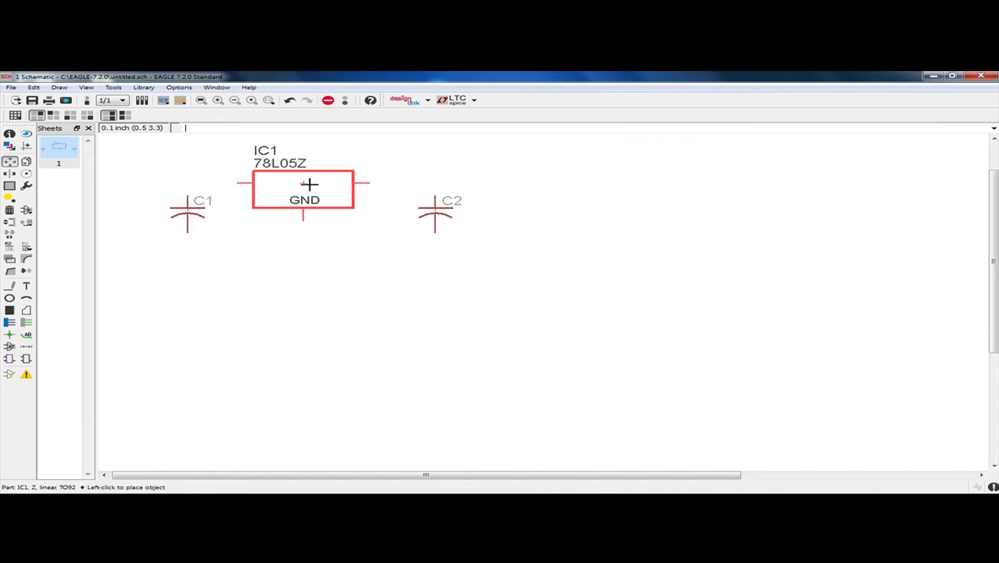
{"action": "left_click", "coordinate": [316, 194]}
{"action": "scroll", "coordinate": [306, 234], "scroll_direction": "down", "scroll_amount": 2}
Step: Group the regulator and both capacitors and try to move them together using the regulator's own Move option
{"action": "left_click", "coordinate": [9, 186]}
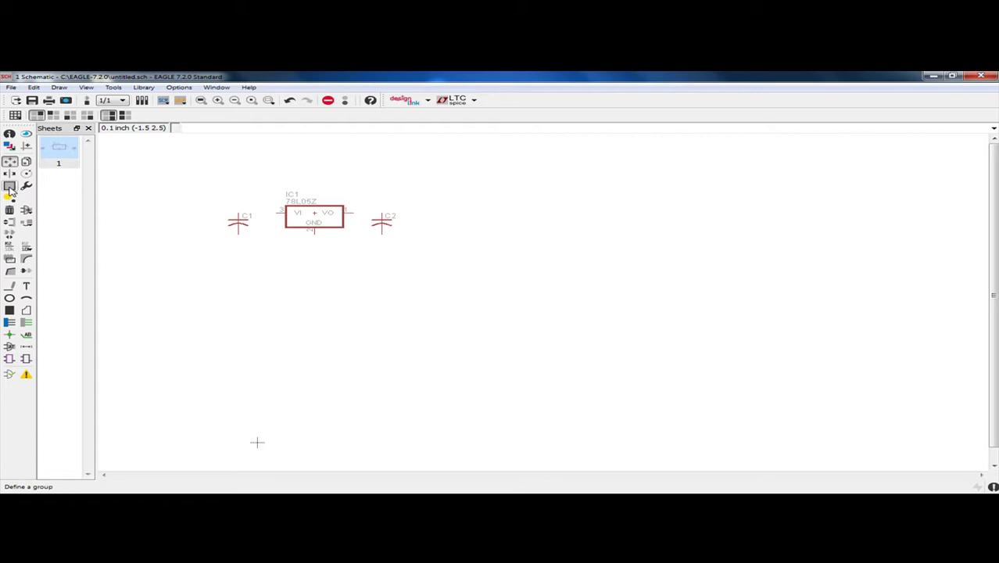
{"action": "left_click_drag", "start_coordinate": [186, 179], "coordinate": [423, 271]}
{"action": "key", "text": "F7"}
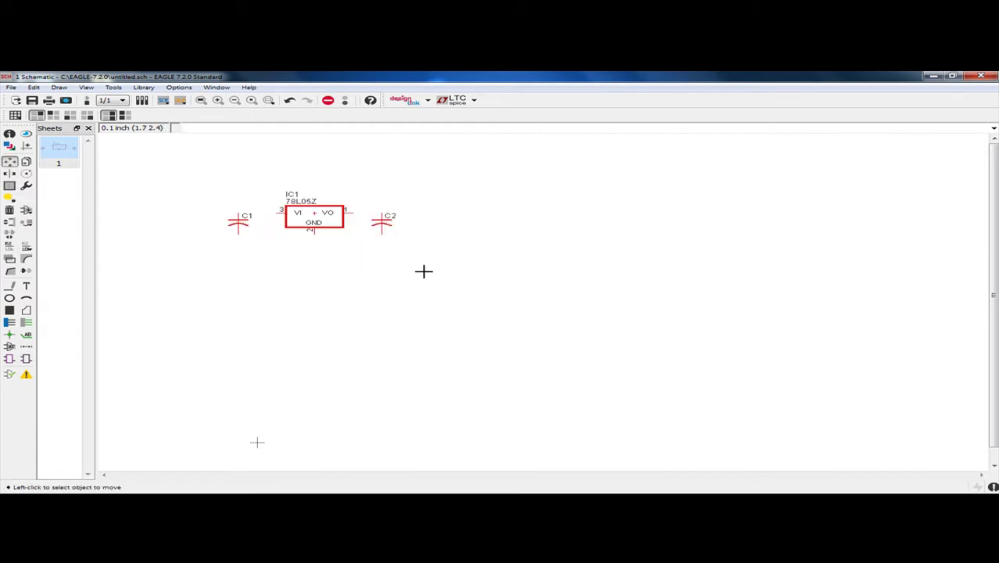
{"action": "right_click", "coordinate": [329, 220]}
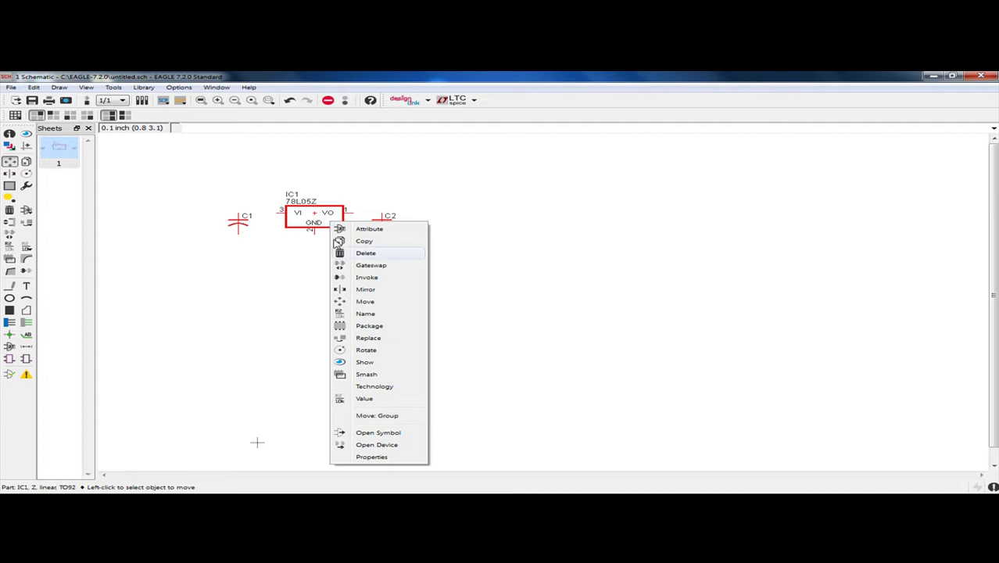
{"action": "left_click", "coordinate": [368, 302]}
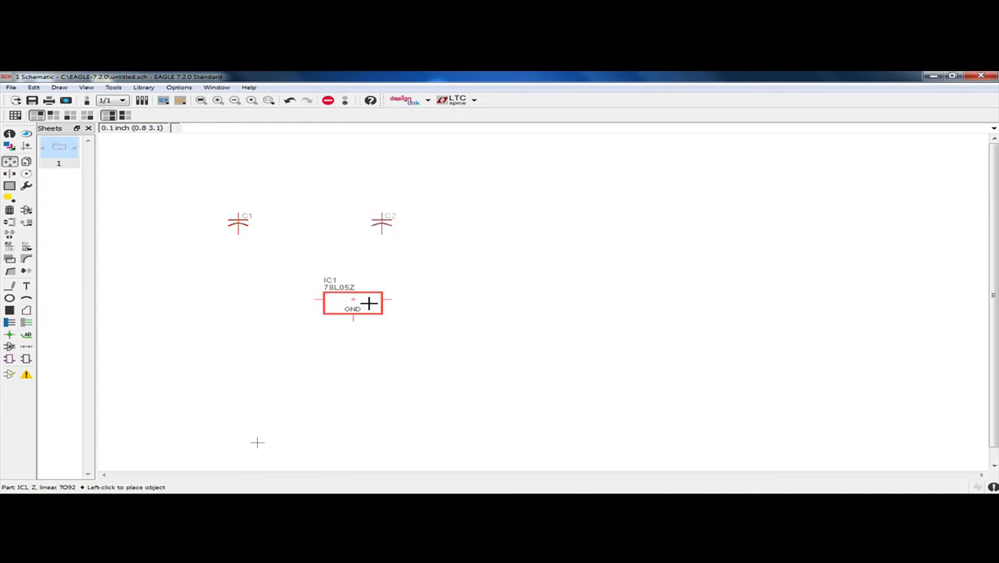
Step: Undo the last regulator move and shift the 78L05Z slightly down again between the capacitors
{"action": "key", "text": "ctrl+z"}
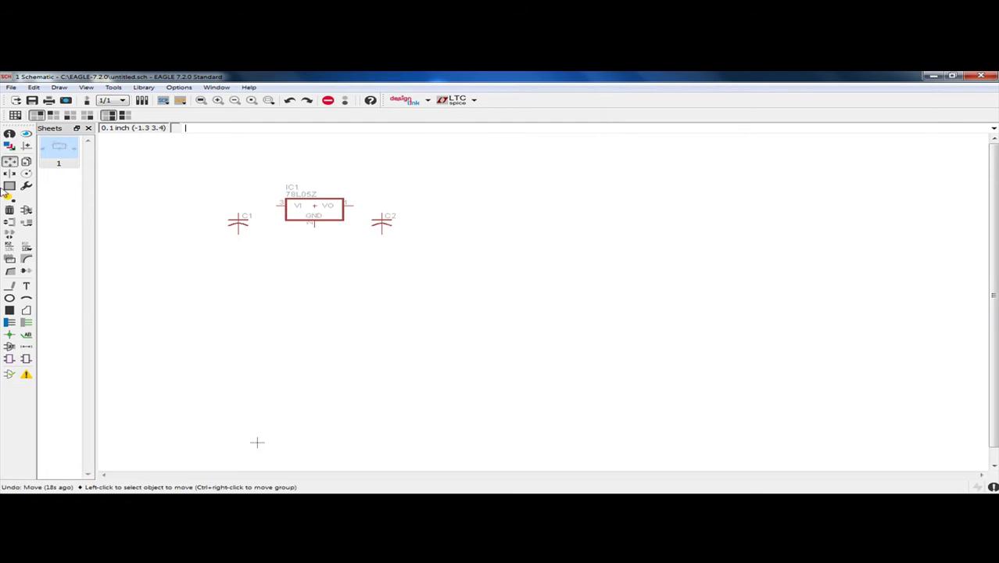
{"action": "left_click", "coordinate": [309, 216]}
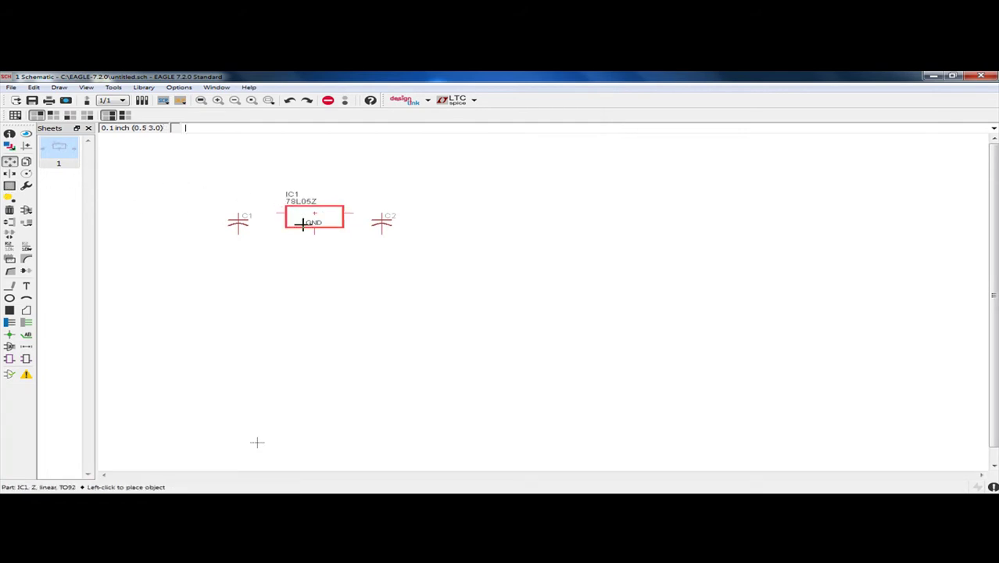
{"action": "left_click", "coordinate": [303, 224]}
Step: Group the regulator with both capacitors and move the whole group up and to the left on the sheet
{"action": "left_click", "coordinate": [10, 185]}
{"action": "left_click_drag", "start_coordinate": [186, 183], "coordinate": [433, 280]}
{"action": "key", "text": "F7"}
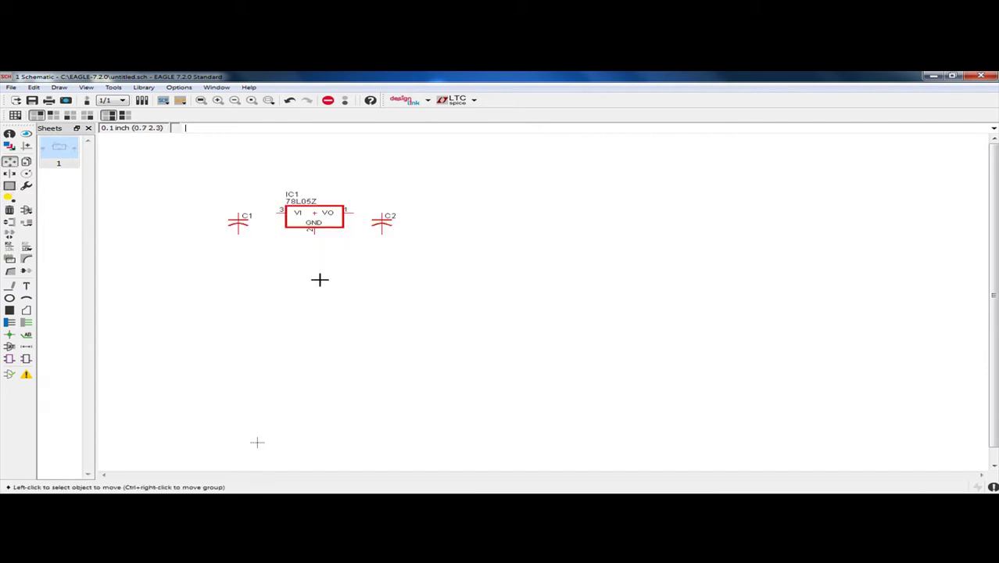
{"action": "right_click", "coordinate": [299, 213], "text": "ctrl"}
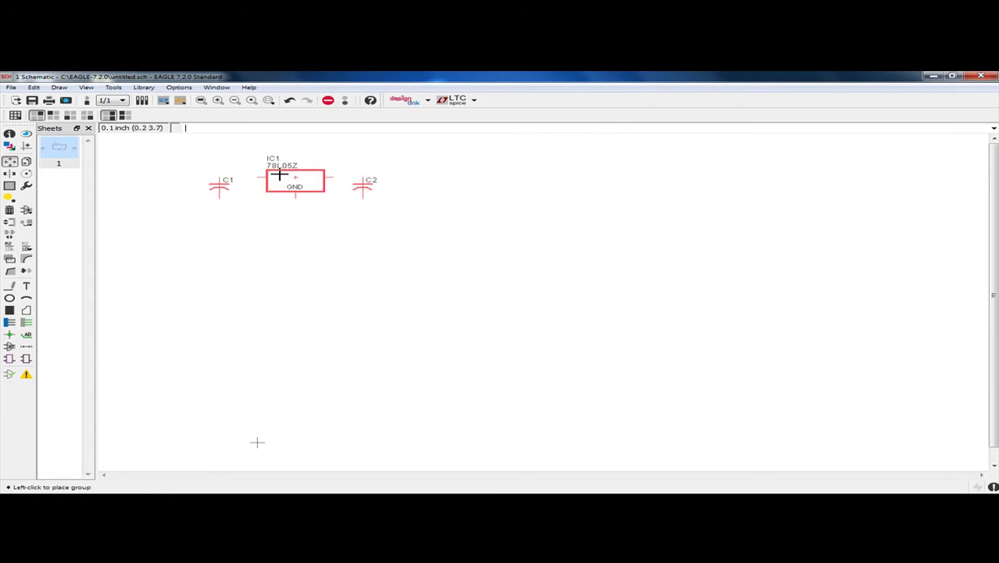
{"action": "left_click", "coordinate": [279, 174]}
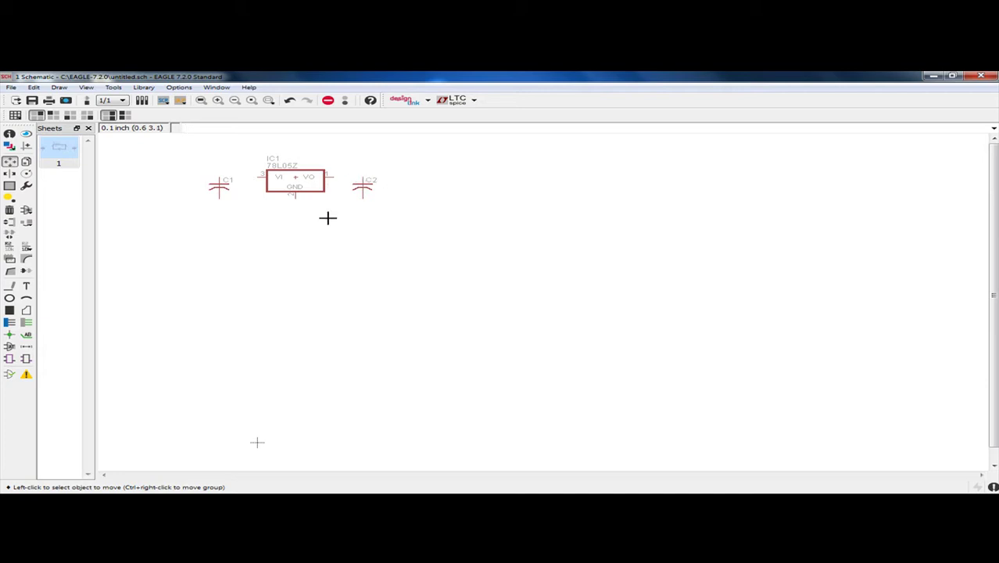
Step: Open the part library for adding a component and search it for header
{"action": "left_click", "coordinate": [27, 212]}
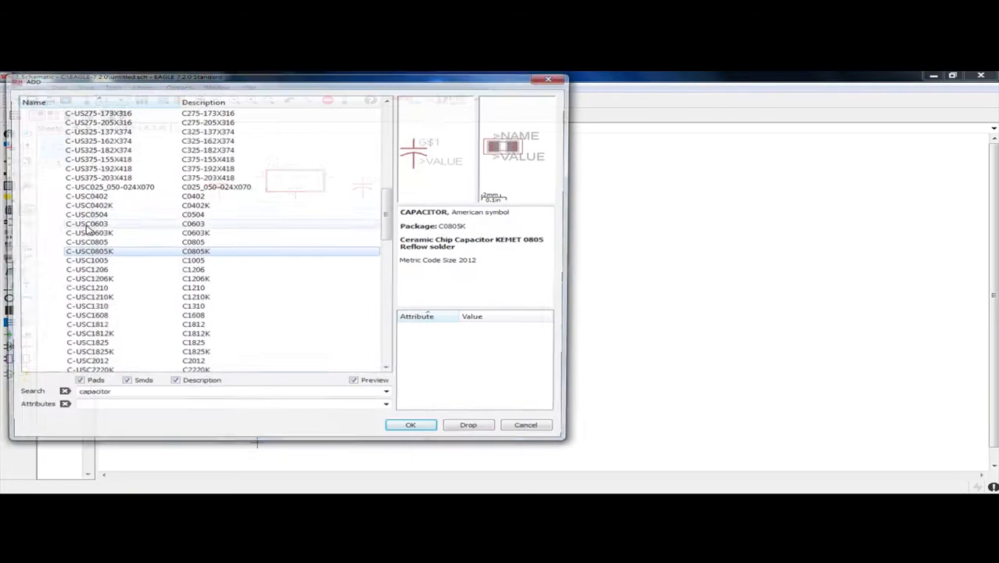
{"action": "left_click_drag", "start_coordinate": [138, 395], "coordinate": [56, 390]}
{"action": "key", "text": "BackSpace"}
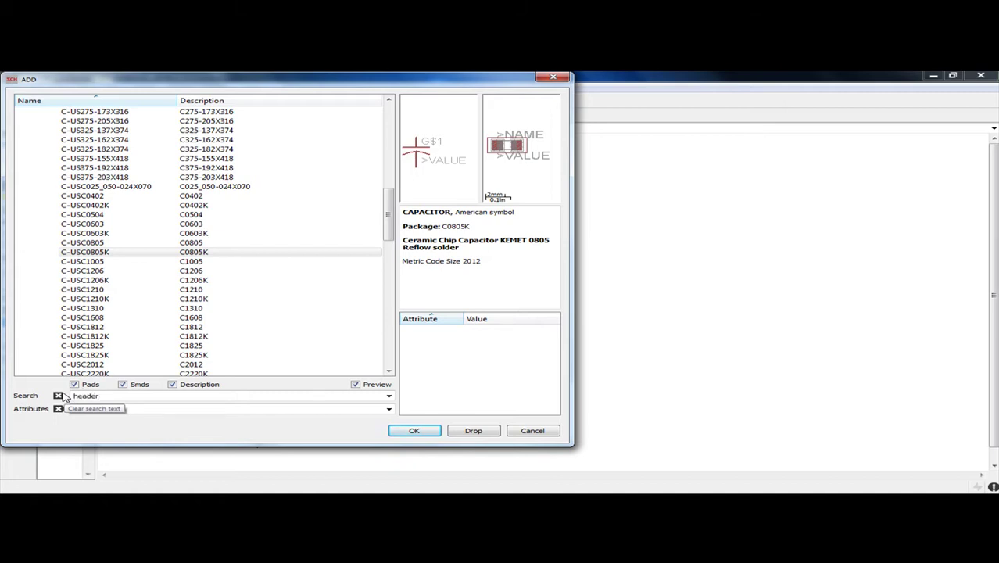
{"action": "key", "text": "Return"}
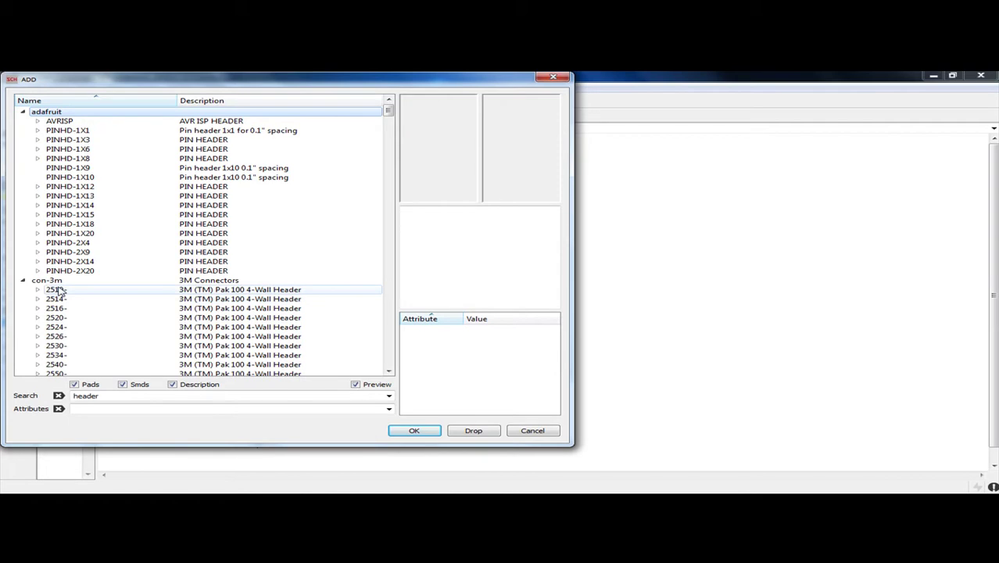
Step: Search the part library for con instead and look through the matching connector parts
{"action": "double_click", "coordinate": [108, 397]}
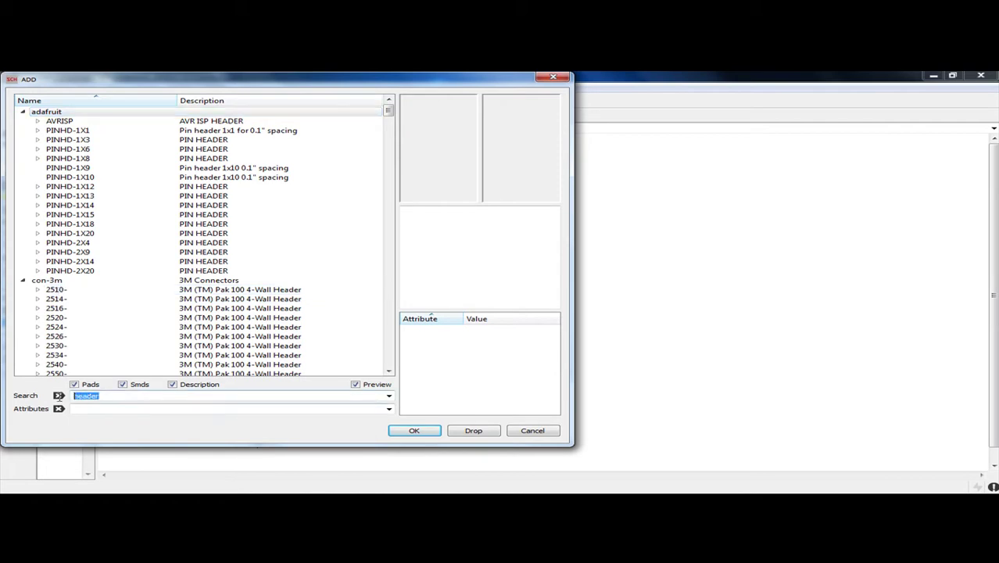
{"action": "type", "text": "con"}
{"action": "key", "text": "Return"}
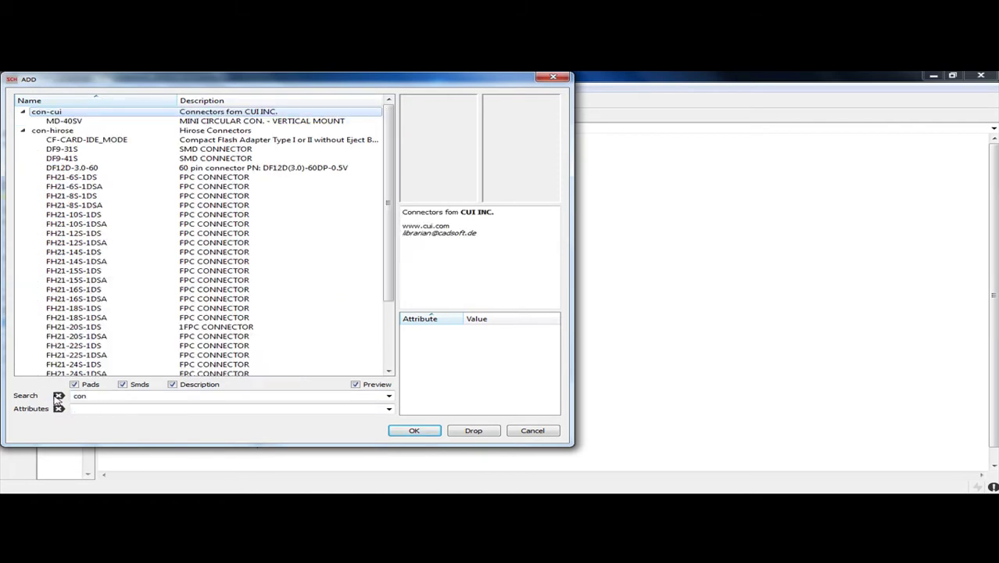
{"action": "scroll", "coordinate": [152, 180], "scroll_direction": "down", "scroll_amount": 3}
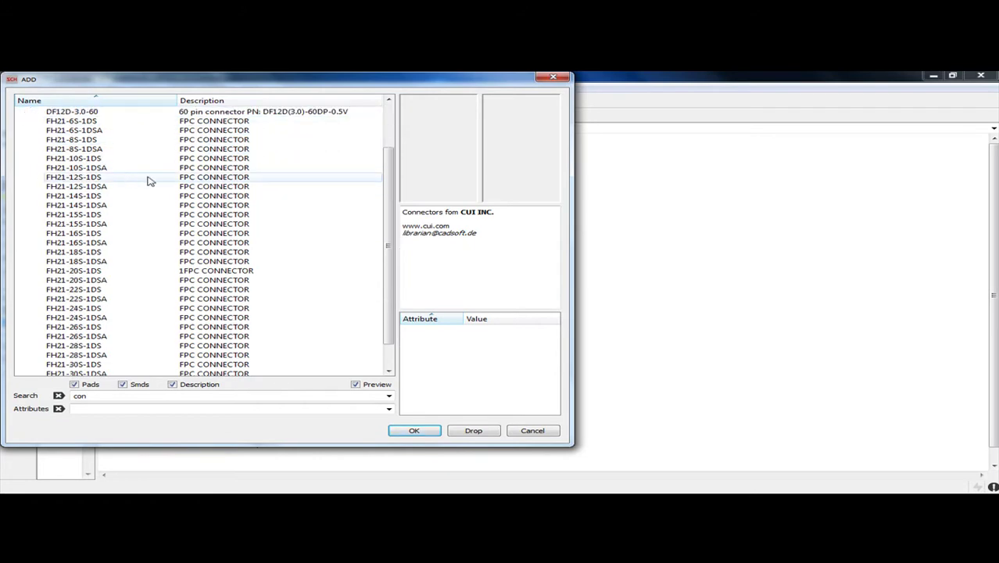
{"action": "scroll", "coordinate": [116, 328], "scroll_direction": "up", "scroll_amount": 3}
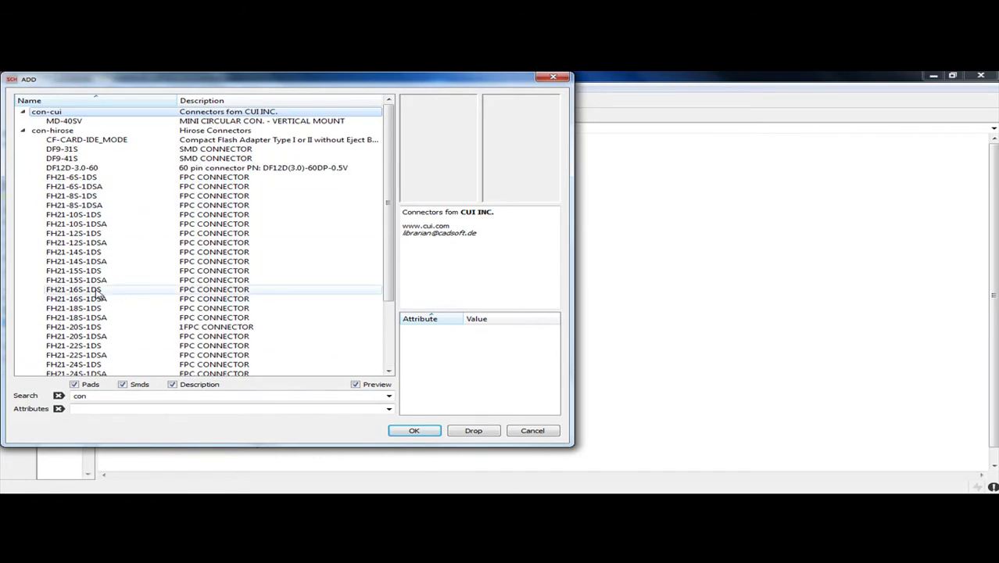
Step: Preview the symbols and footprints of several con-cui and con-hirose connectors, from MD-40SV through the DF9, DF12D and FH21 parts
{"action": "left_click", "coordinate": [61, 122]}
{"action": "left_click", "coordinate": [72, 150]}
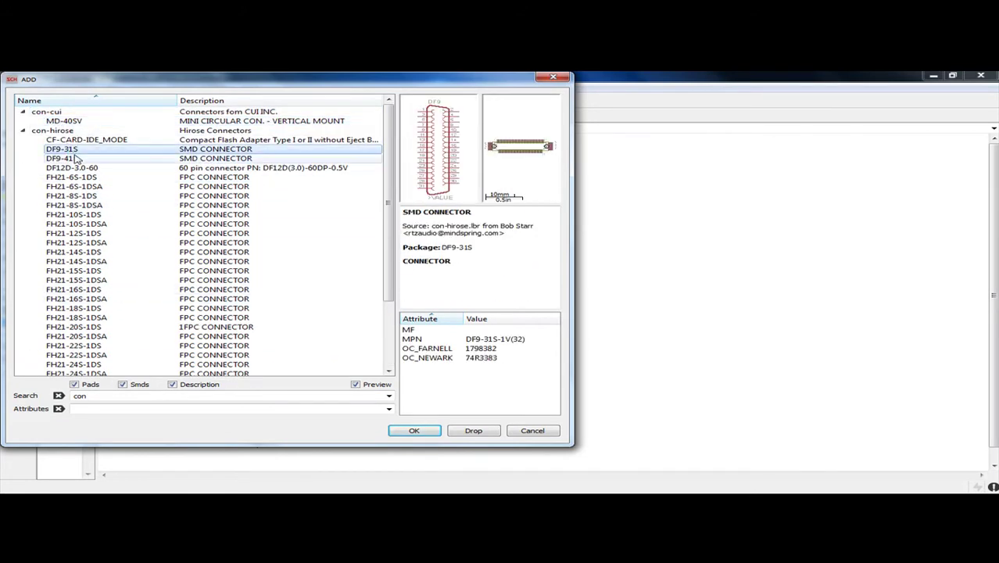
{"action": "left_click", "coordinate": [83, 170]}
{"action": "left_click", "coordinate": [95, 206]}
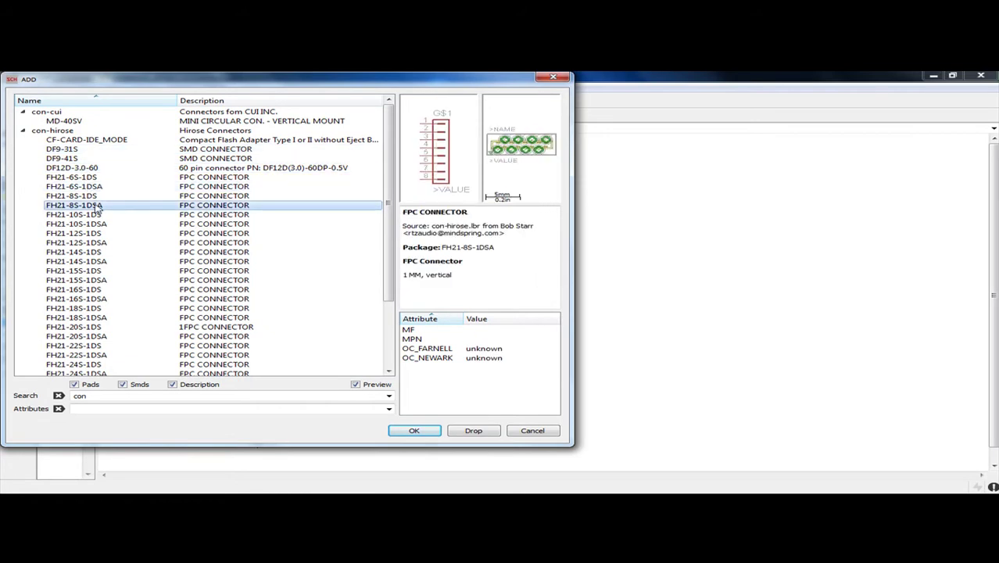
{"action": "left_click", "coordinate": [110, 225]}
{"action": "left_click", "coordinate": [110, 234]}
{"action": "left_click", "coordinate": [109, 261]}
{"action": "left_click", "coordinate": [109, 270]}
{"action": "left_click", "coordinate": [114, 299]}
{"action": "left_click", "coordinate": [108, 317]}
{"action": "left_click", "coordinate": [103, 326]}
{"action": "left_click", "coordinate": [96, 346]}
{"action": "key", "text": "Up"}
{"action": "key", "text": "Up"}
{"action": "key", "text": "Up"}
{"action": "key", "text": "Up"}
{"action": "key", "text": "Up"}
{"action": "key", "text": "Up"}
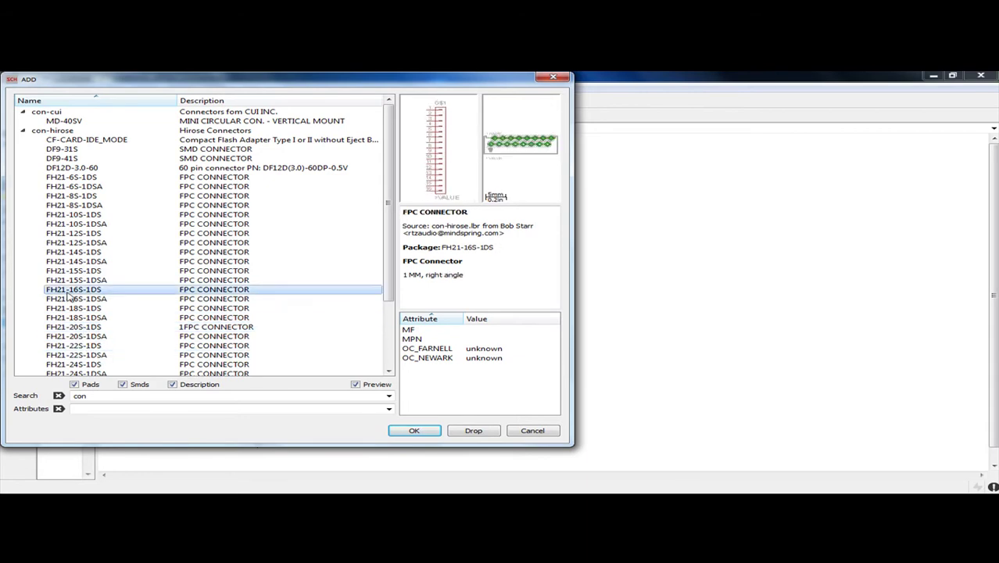
Step: Clear the part search and expand the SparkFun-Connectors library in the full library list
{"action": "left_click", "coordinate": [95, 396]}
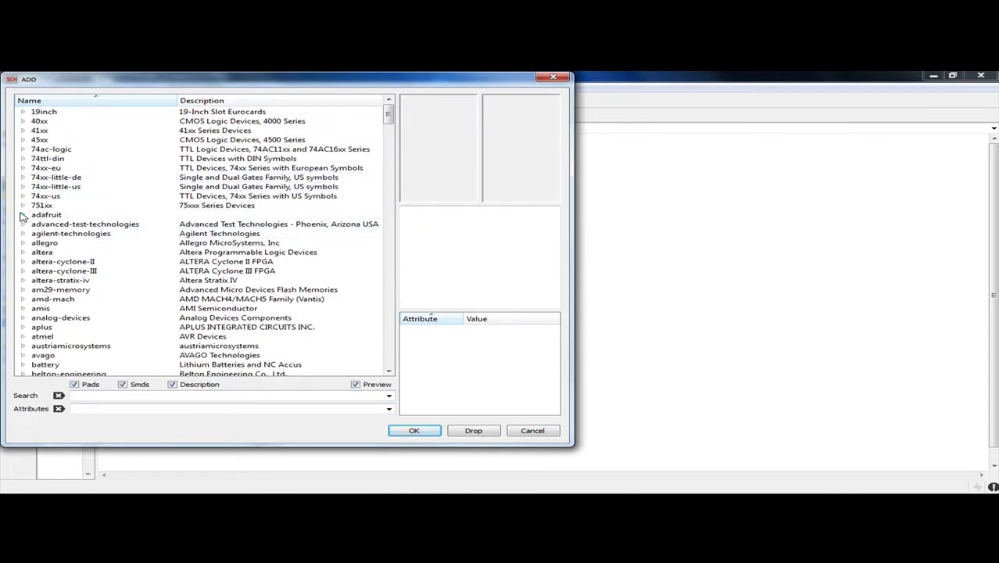
{"action": "scroll", "coordinate": [39, 231], "scroll_direction": "down", "scroll_amount": 13}
{"action": "scroll", "coordinate": [68, 252], "scroll_direction": "down", "scroll_amount": 20}
{"action": "scroll", "coordinate": [67, 254], "scroll_direction": "down", "scroll_amount": 20}
{"action": "scroll", "coordinate": [71, 258], "scroll_direction": "down", "scroll_amount": 20}
{"action": "scroll", "coordinate": [70, 263], "scroll_direction": "down", "scroll_amount": 20}
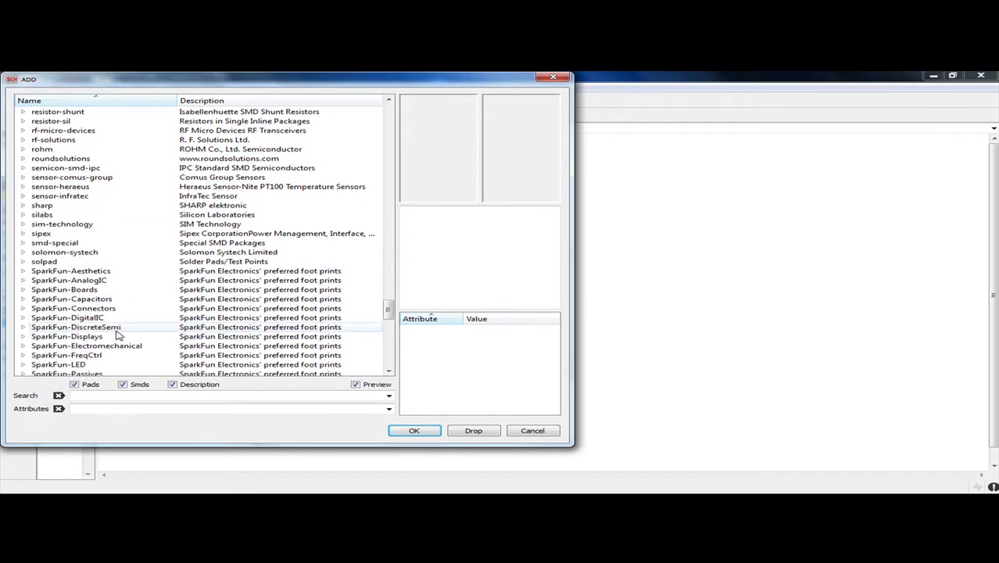
{"action": "scroll", "coordinate": [118, 334], "scroll_direction": "down", "scroll_amount": 1}
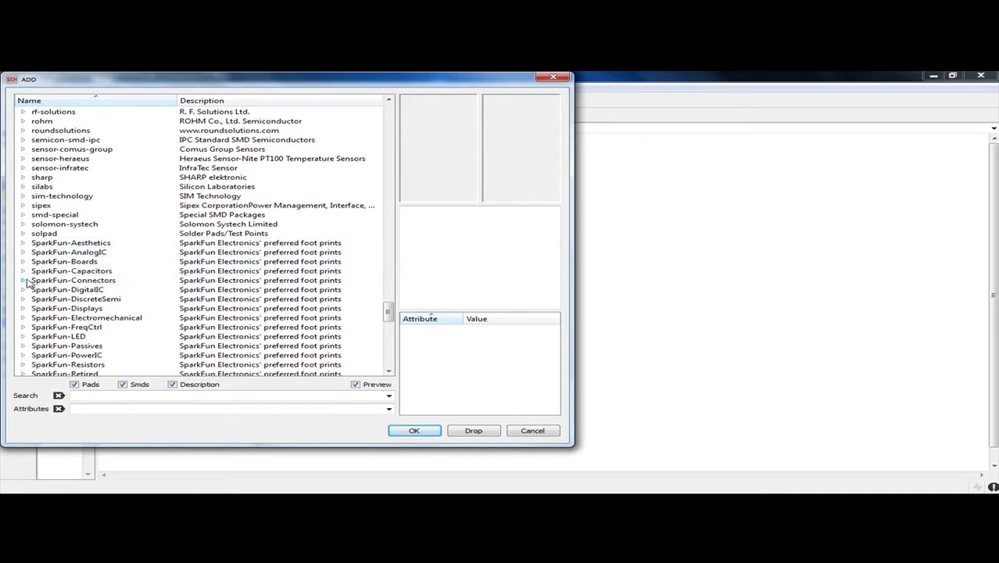
{"action": "left_click", "coordinate": [24, 280]}
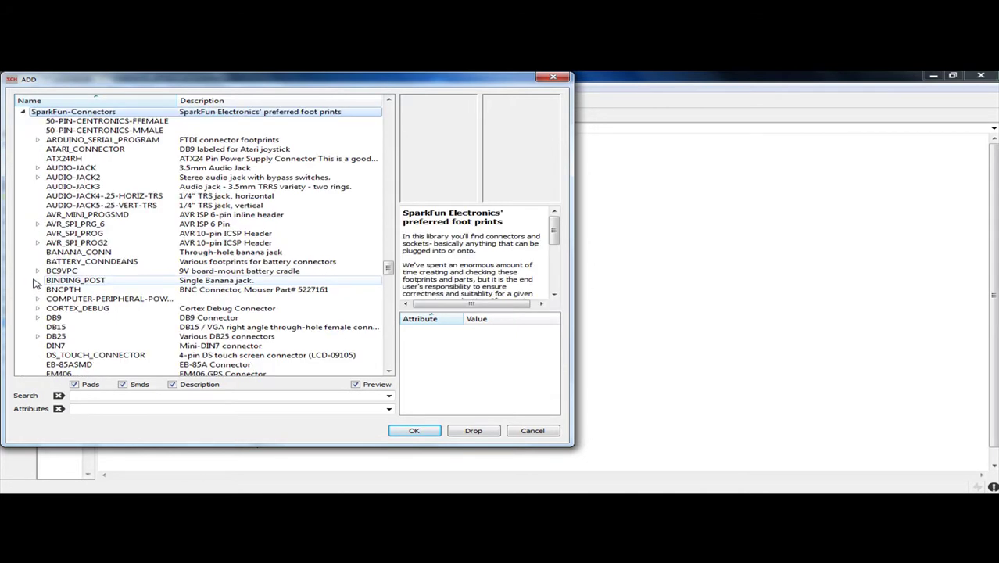
Step: Switch to Chrome, search Google for sparkfun and open the SparkFun Electronics website
{"action": "mouse_move", "coordinate": [993, 109]}
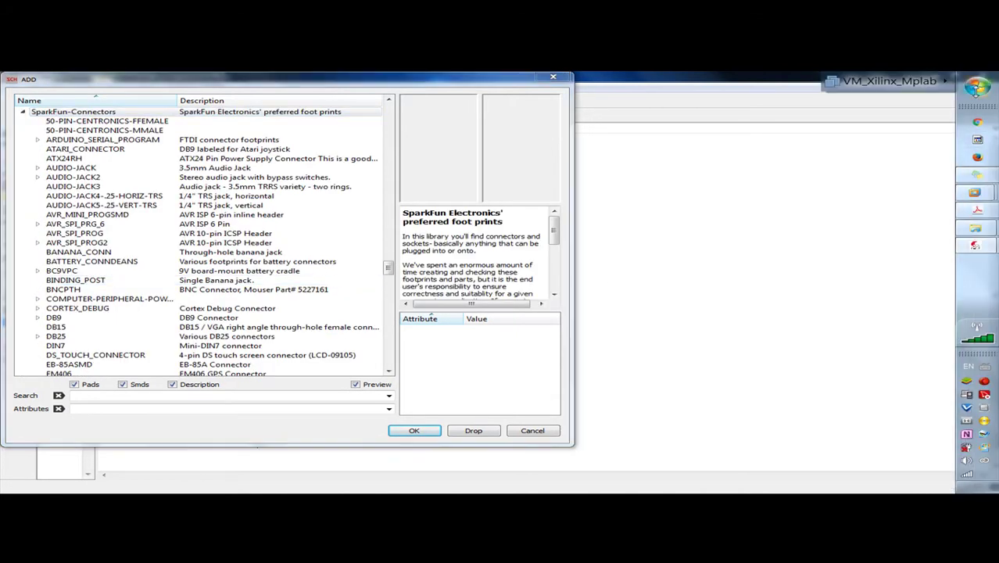
{"action": "left_click", "coordinate": [977, 122]}
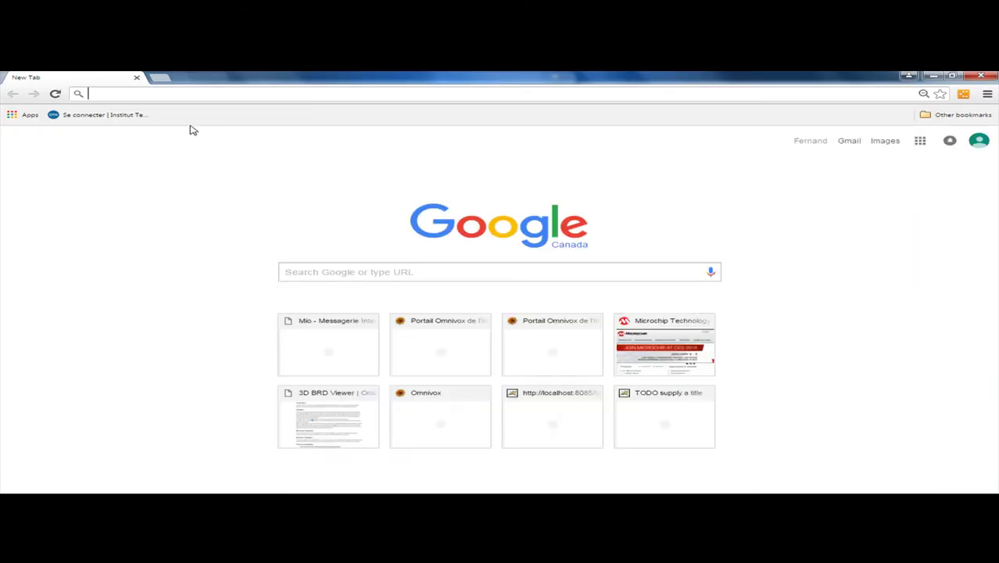
{"action": "left_click", "coordinate": [327, 270]}
{"action": "type", "text": "sparkfun"}
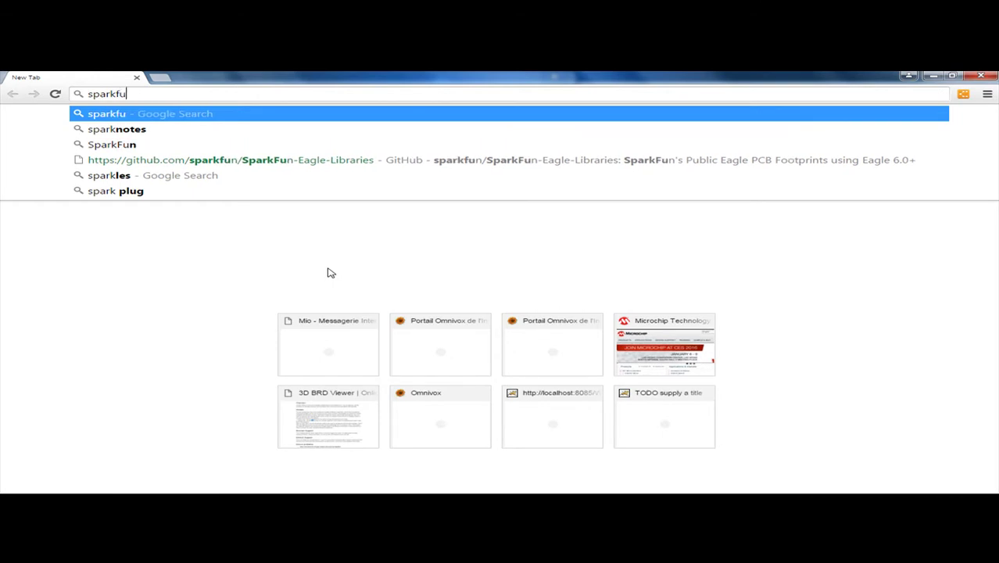
{"action": "key", "text": "Return"}
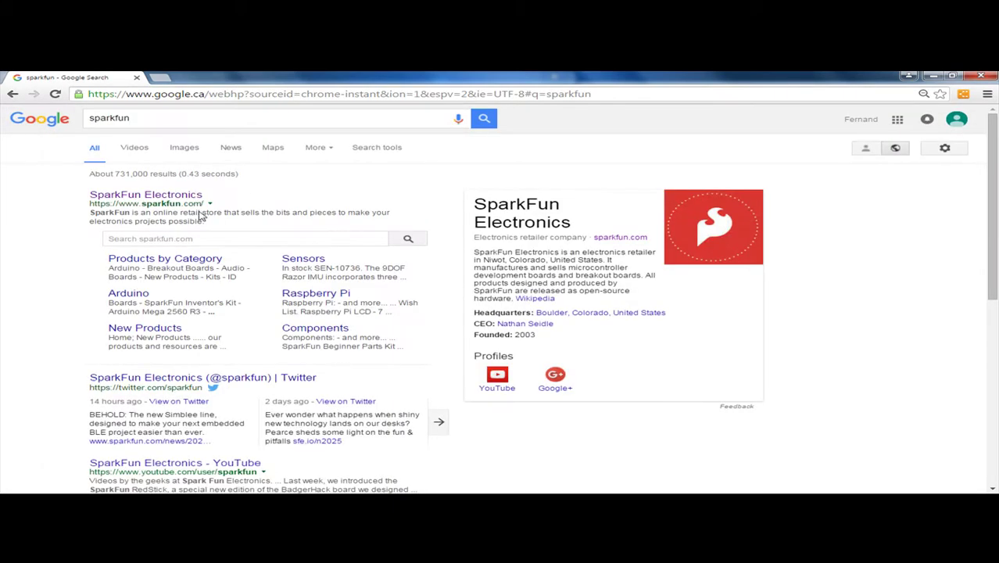
{"action": "left_click", "coordinate": [159, 195]}
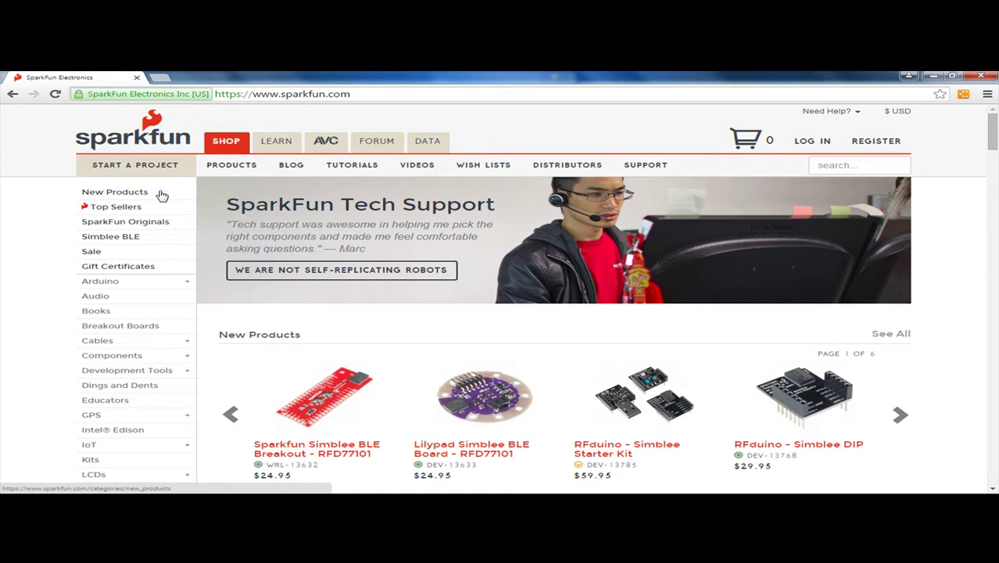
Step: Look over the SparkFun home page with its product categories and close the browser
{"action": "scroll", "coordinate": [164, 196], "scroll_direction": "down", "scroll_amount": 5}
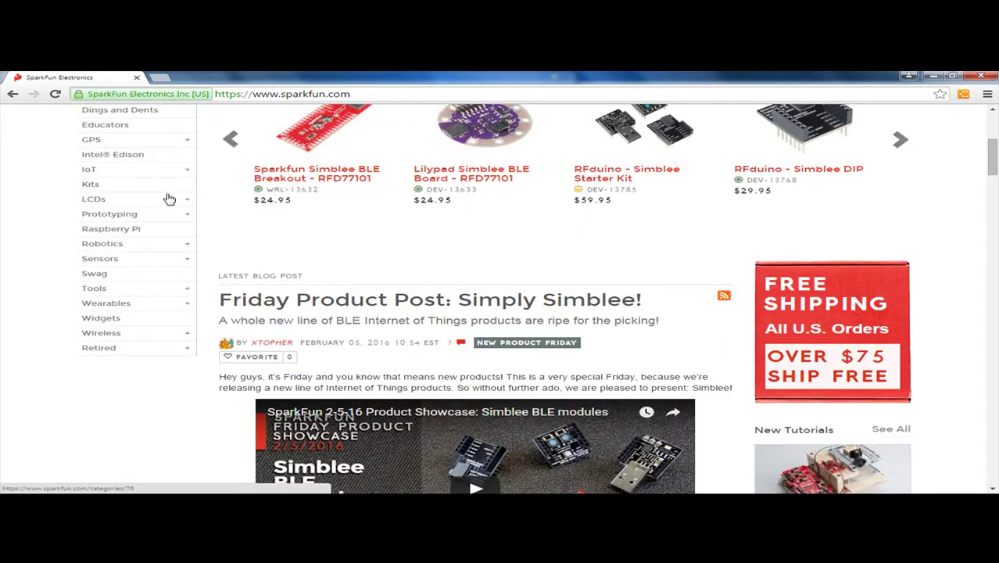
{"action": "scroll", "coordinate": [167, 196], "scroll_direction": "up", "scroll_amount": 3}
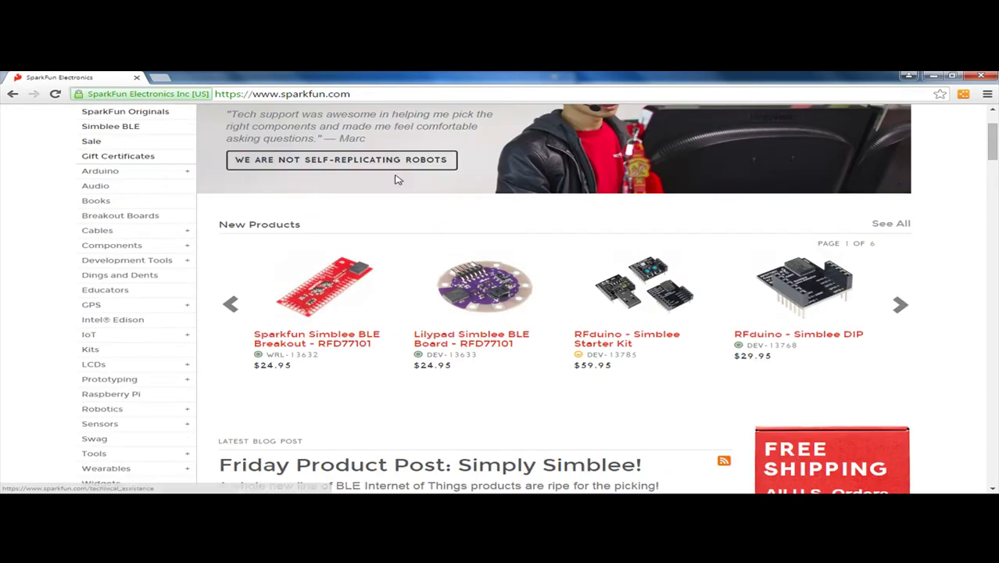
{"action": "left_click", "coordinate": [977, 77]}
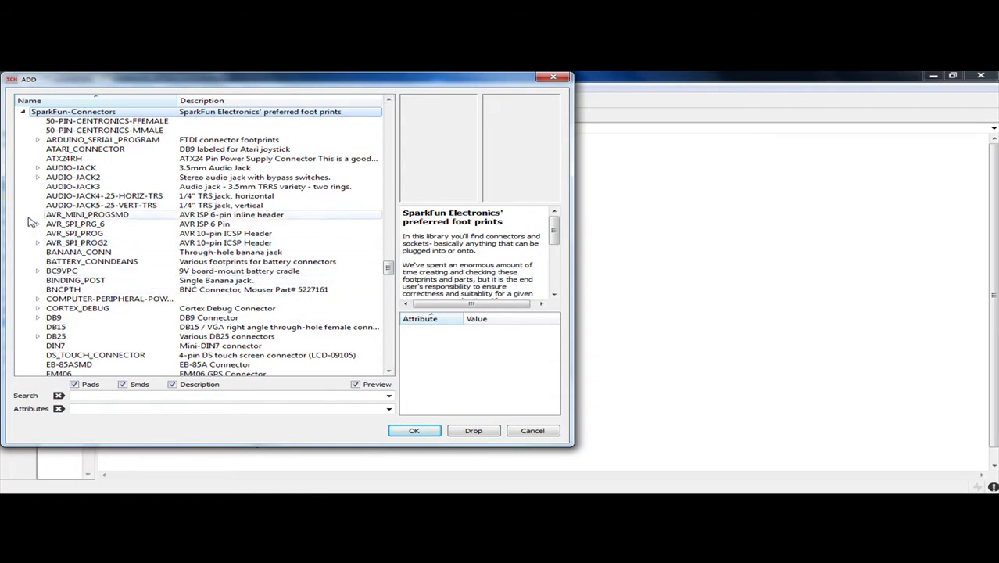
Step: Examine the parts listed in the SparkFun-Connectors library for a suitable header
{"action": "scroll", "coordinate": [107, 203], "scroll_direction": "up", "scroll_amount": 3}
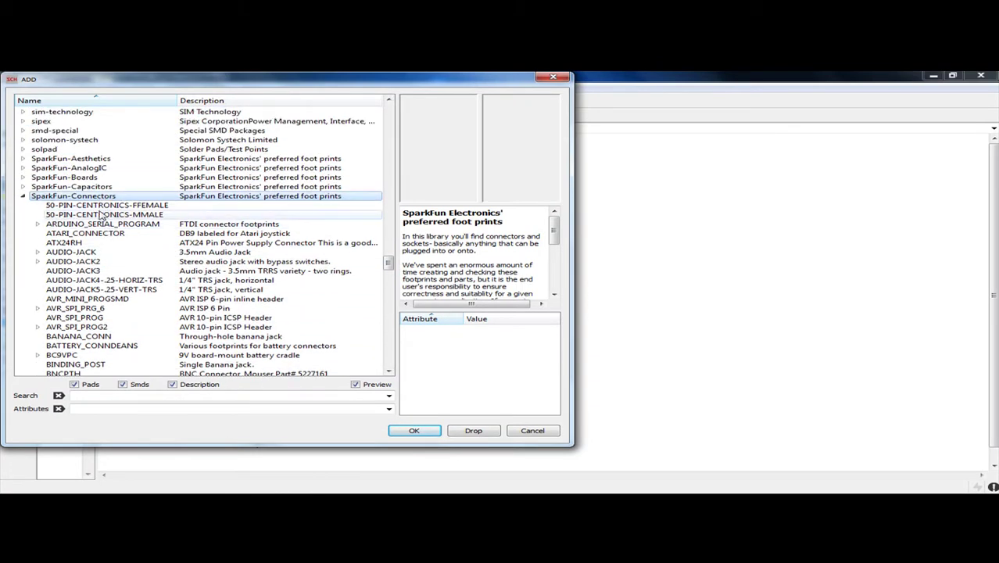
{"action": "scroll", "coordinate": [112, 252], "scroll_direction": "down", "scroll_amount": 2}
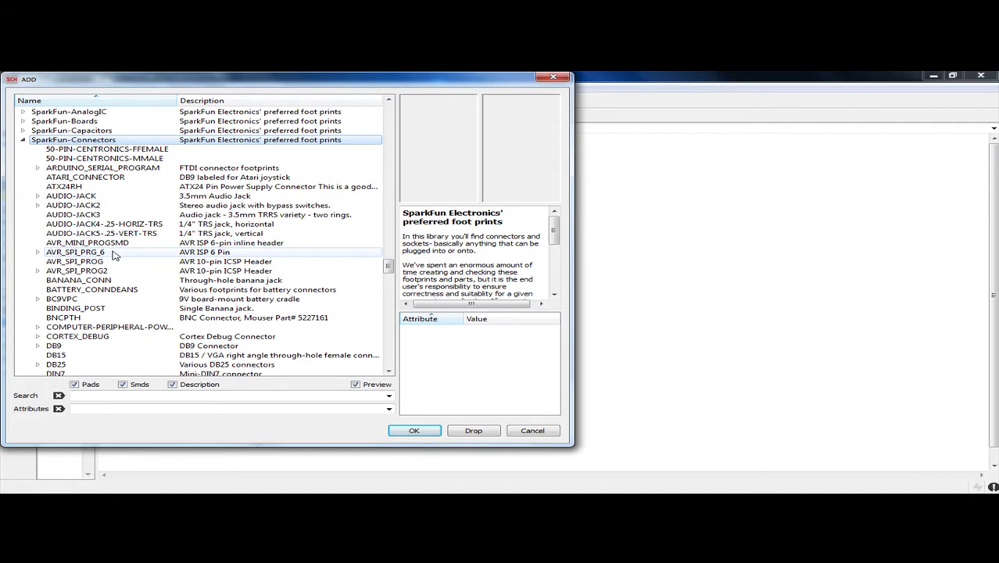
{"action": "scroll", "coordinate": [114, 255], "scroll_direction": "down", "scroll_amount": 1}
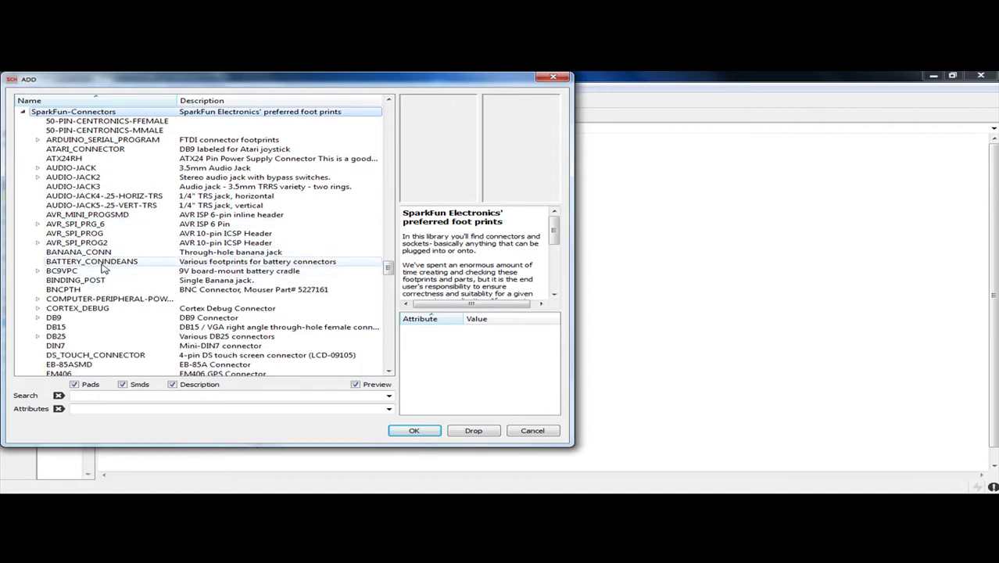
{"action": "scroll", "coordinate": [104, 268], "scroll_direction": "down", "scroll_amount": 4}
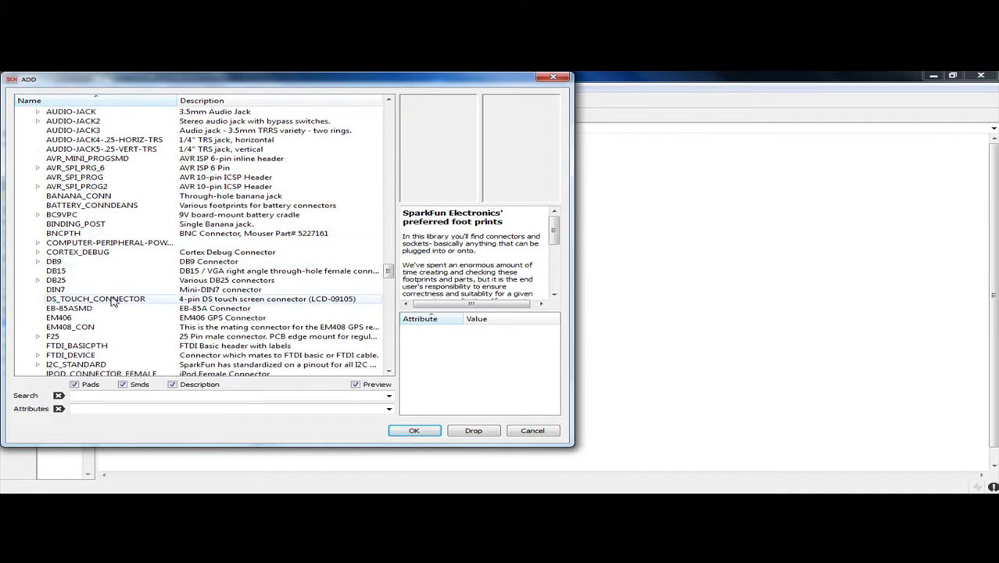
{"action": "scroll", "coordinate": [111, 305], "scroll_direction": "down", "scroll_amount": 4}
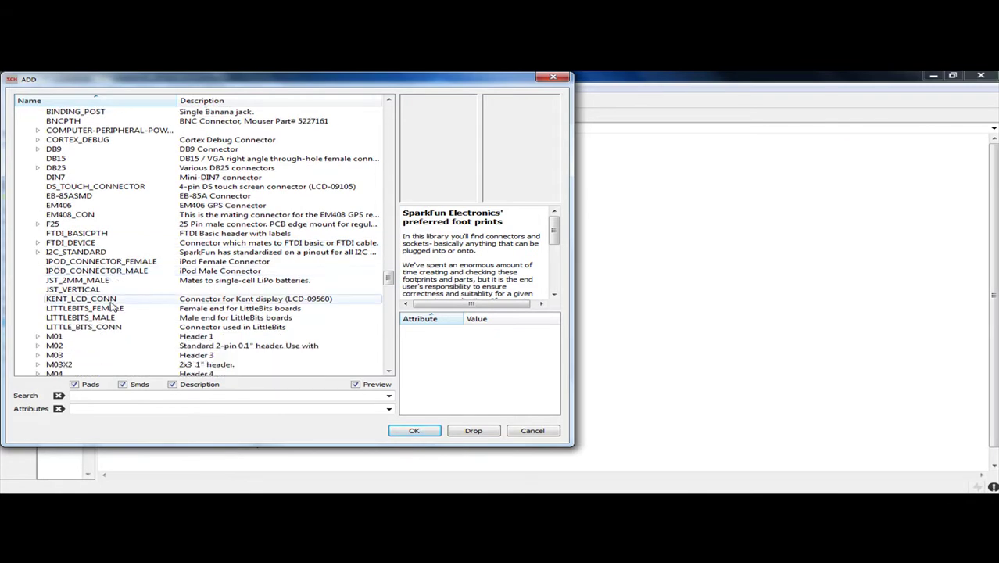
{"action": "scroll", "coordinate": [112, 311], "scroll_direction": "down", "scroll_amount": 11}
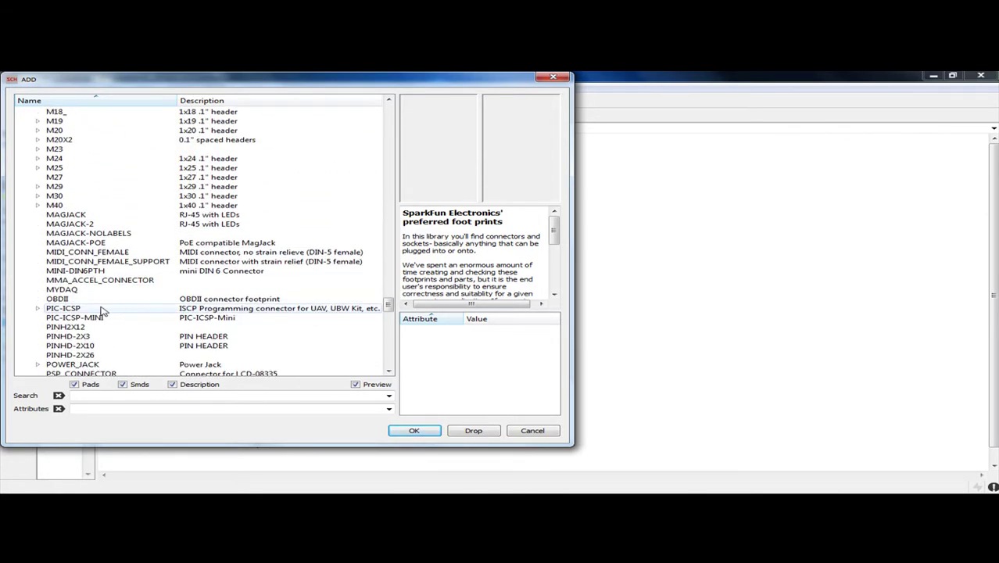
{"action": "scroll", "coordinate": [95, 311], "scroll_direction": "down", "scroll_amount": 1}
{"action": "scroll", "coordinate": [96, 312], "scroll_direction": "down", "scroll_amount": 3}
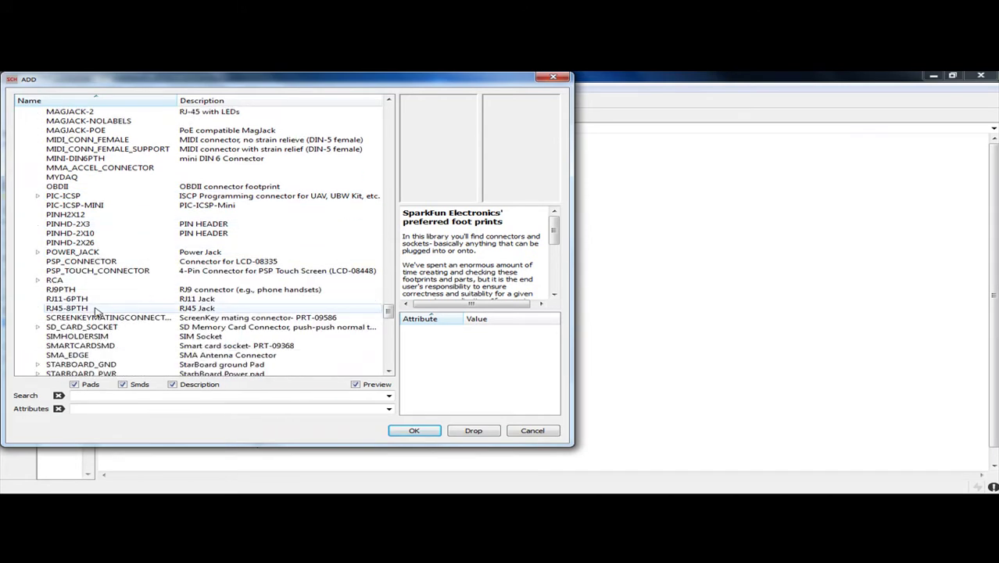
{"action": "scroll", "coordinate": [96, 311], "scroll_direction": "down", "scroll_amount": 8}
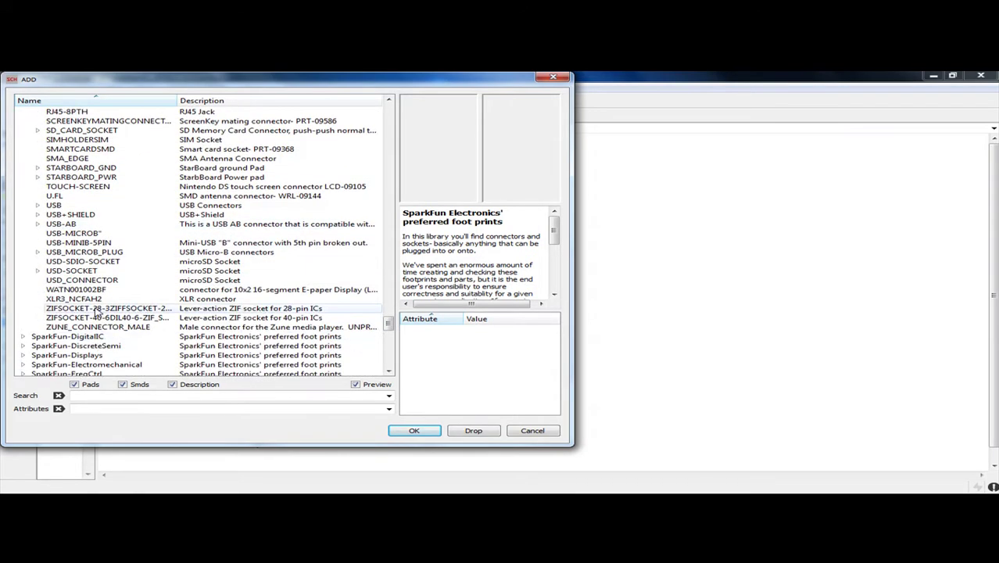
{"action": "scroll", "coordinate": [99, 310], "scroll_direction": "up", "scroll_amount": 5}
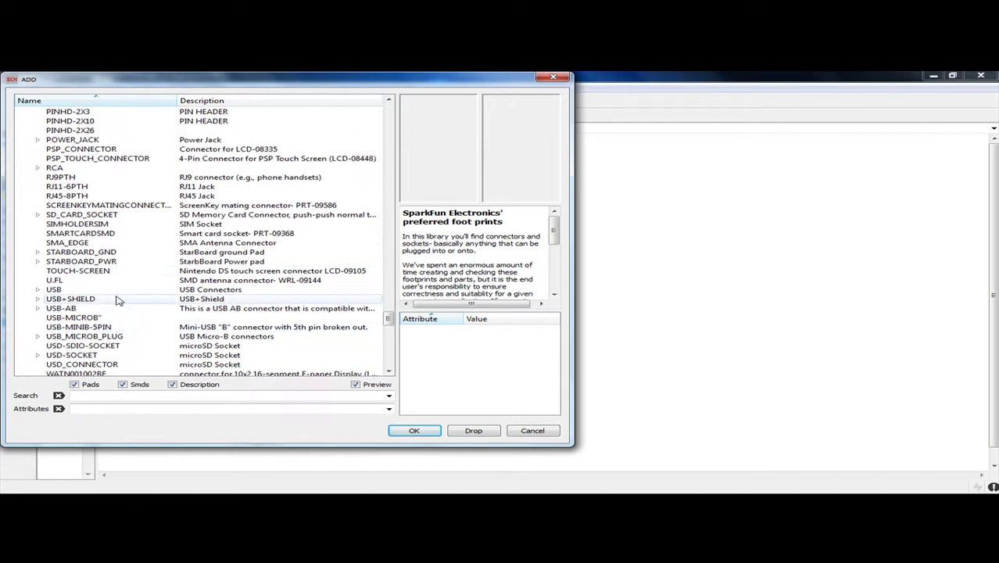
Step: Select the M02 standard 2-pin 0.1" header in SparkFun-Connectors and expand its package variants
{"action": "scroll", "coordinate": [101, 282], "scroll_direction": "up", "scroll_amount": 13}
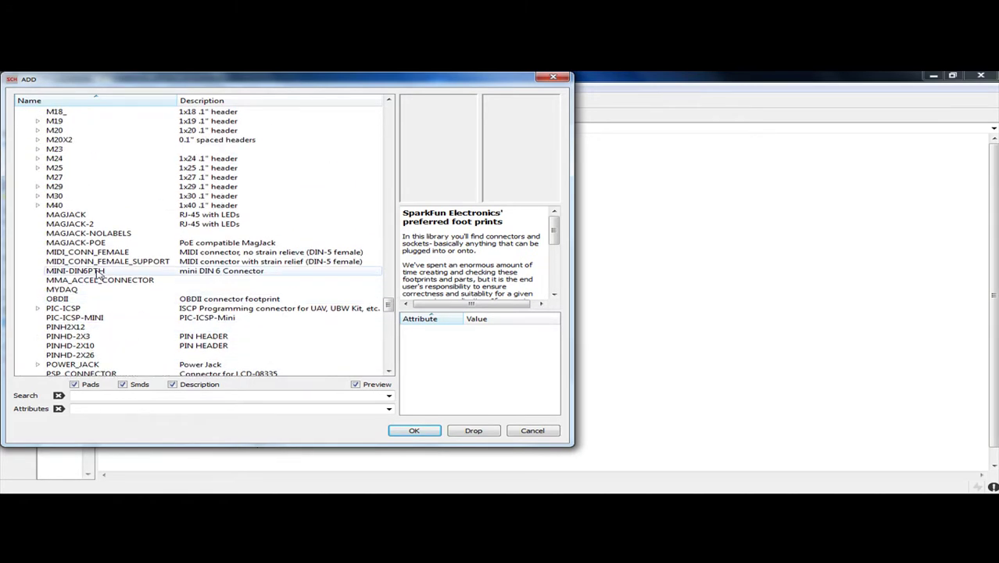
{"action": "scroll", "coordinate": [68, 236], "scroll_direction": "up", "scroll_amount": 7}
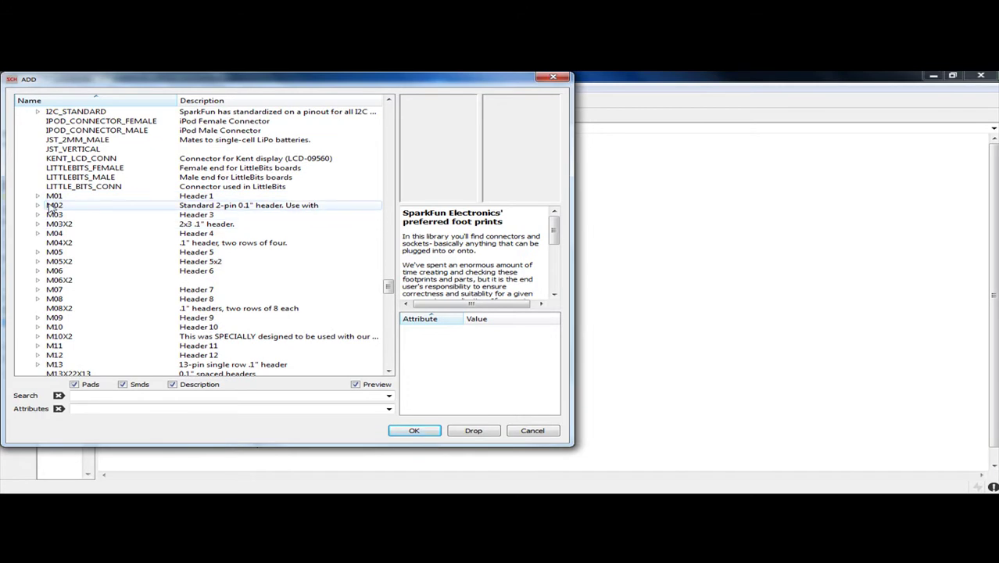
{"action": "left_click", "coordinate": [51, 206]}
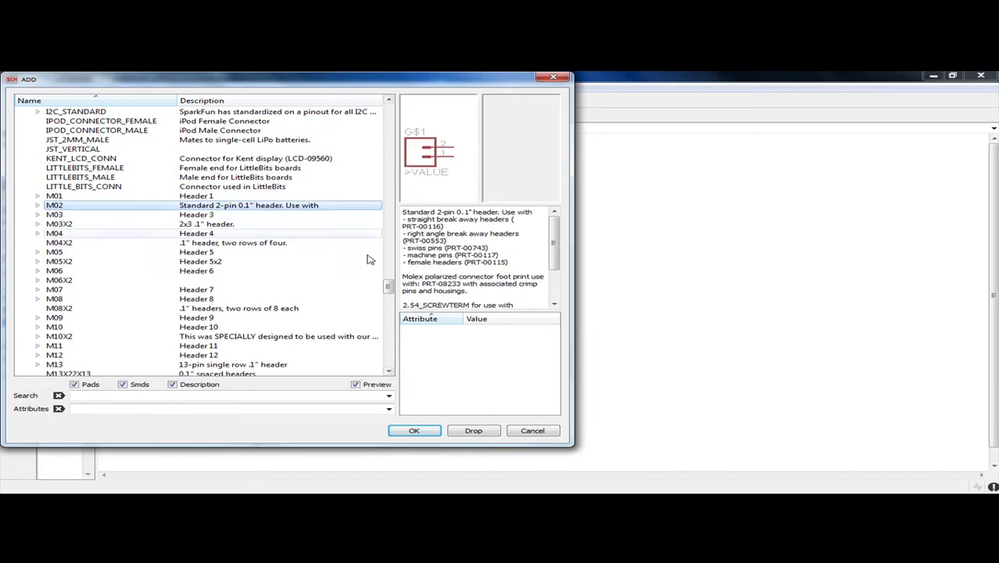
{"action": "left_click", "coordinate": [39, 204]}
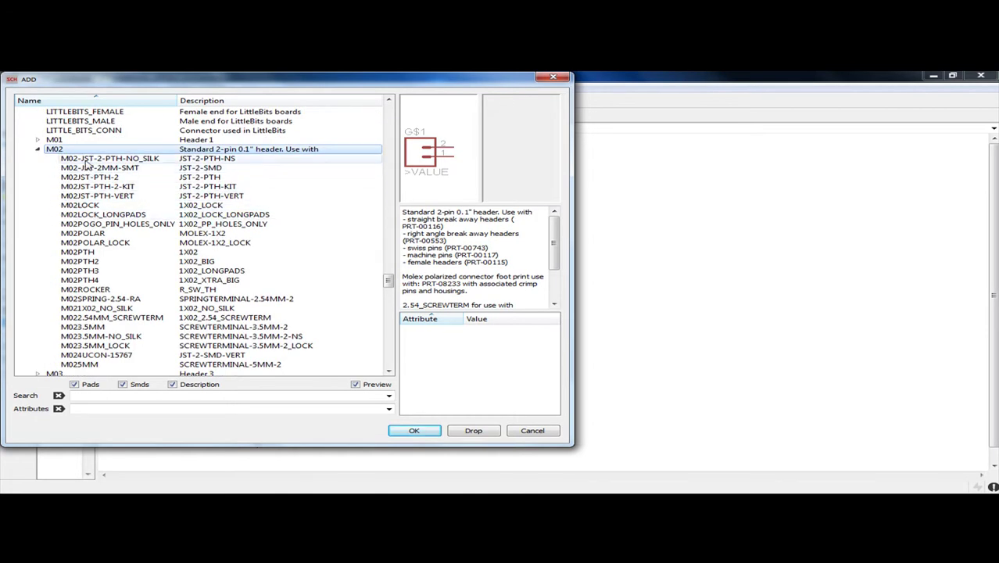
Step: Add the M02-JST-2-PTH-NO_SILK variant of the 2-pin header and place one beside capacitor C1, on the regulator's input side
{"action": "left_click", "coordinate": [86, 158]}
{"action": "key", "text": "Down"}
{"action": "key", "text": "Down"}
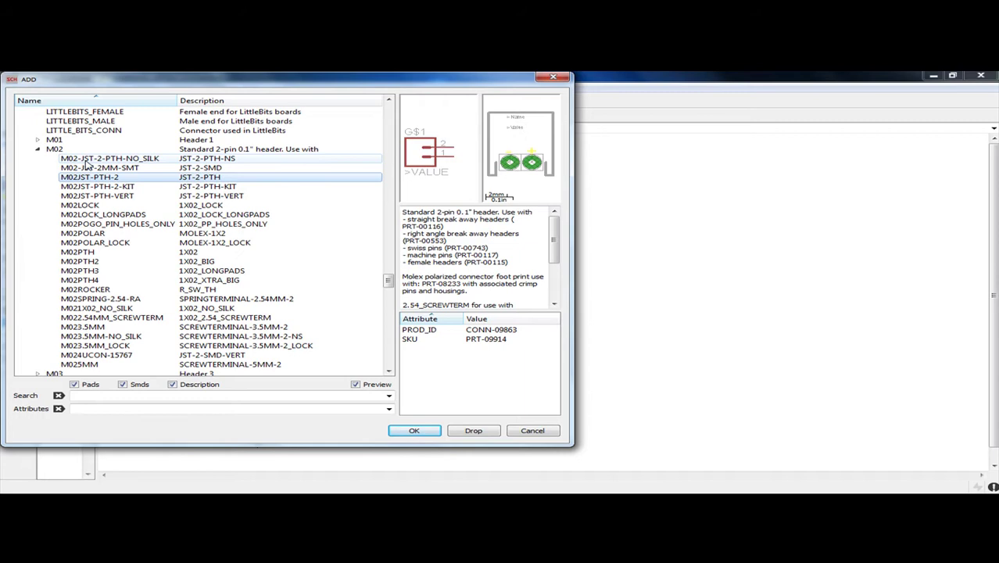
{"action": "key", "text": "Up"}
{"action": "key", "text": "Up"}
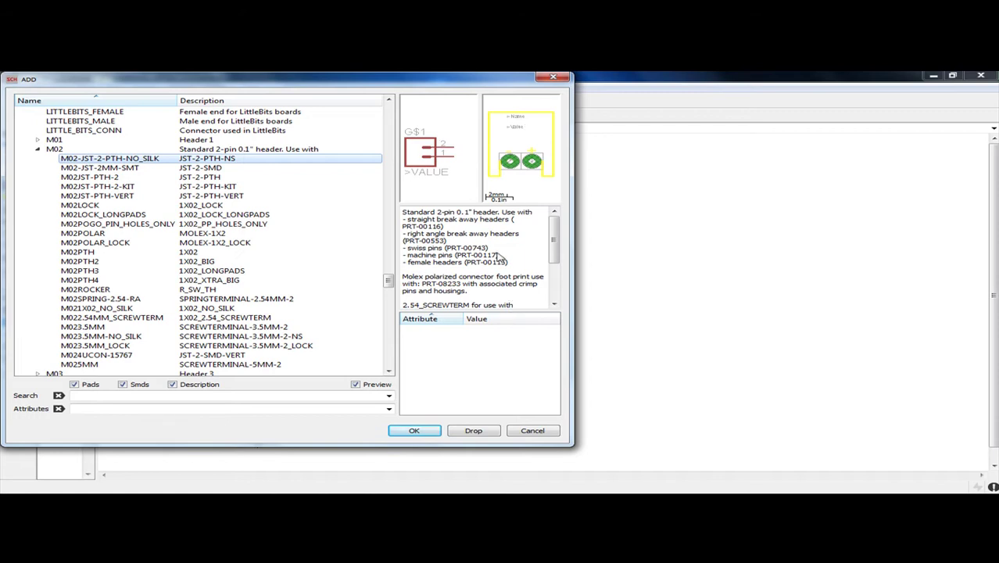
{"action": "left_click", "coordinate": [429, 434]}
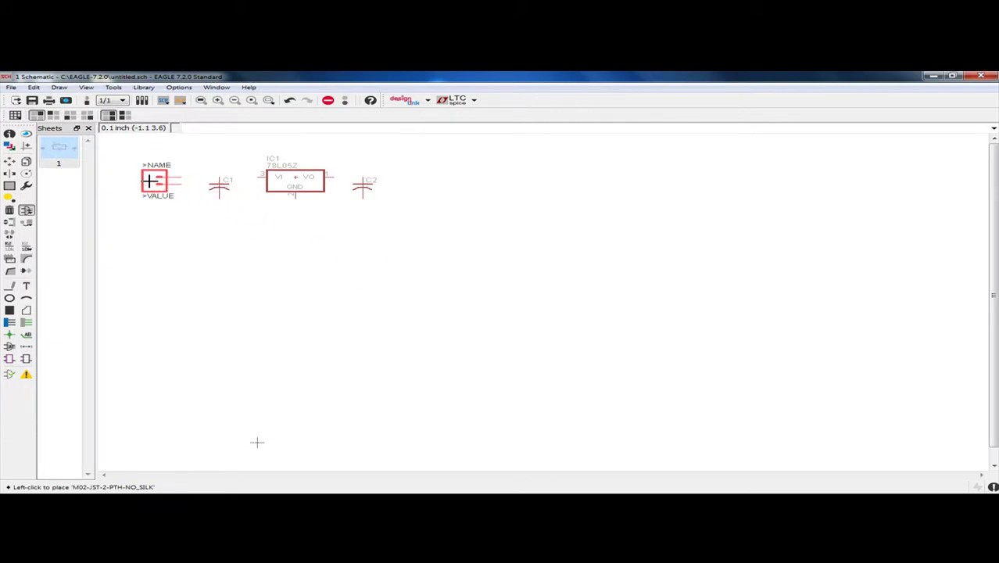
{"action": "left_click", "coordinate": [149, 181]}
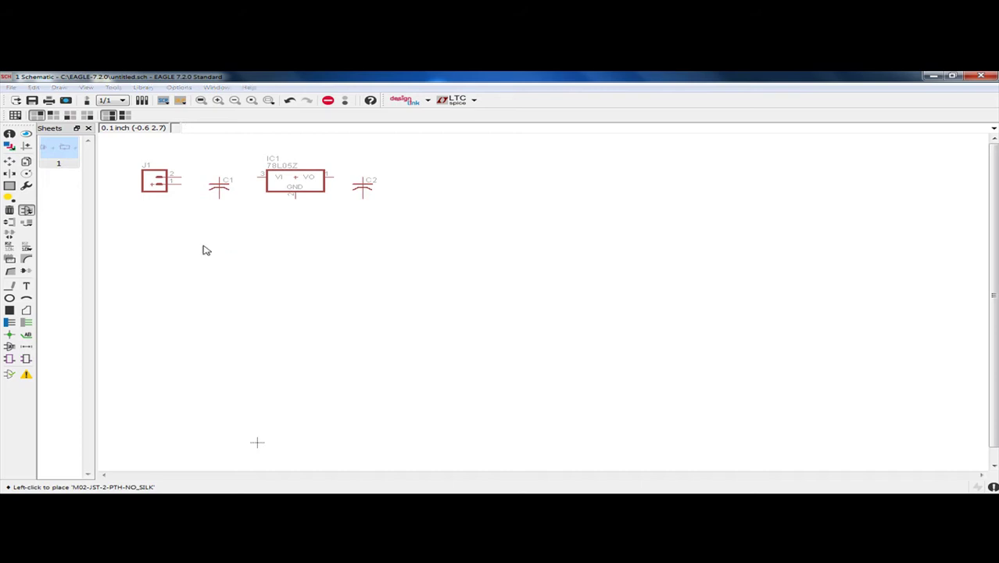
{"action": "key", "text": "Escape"}
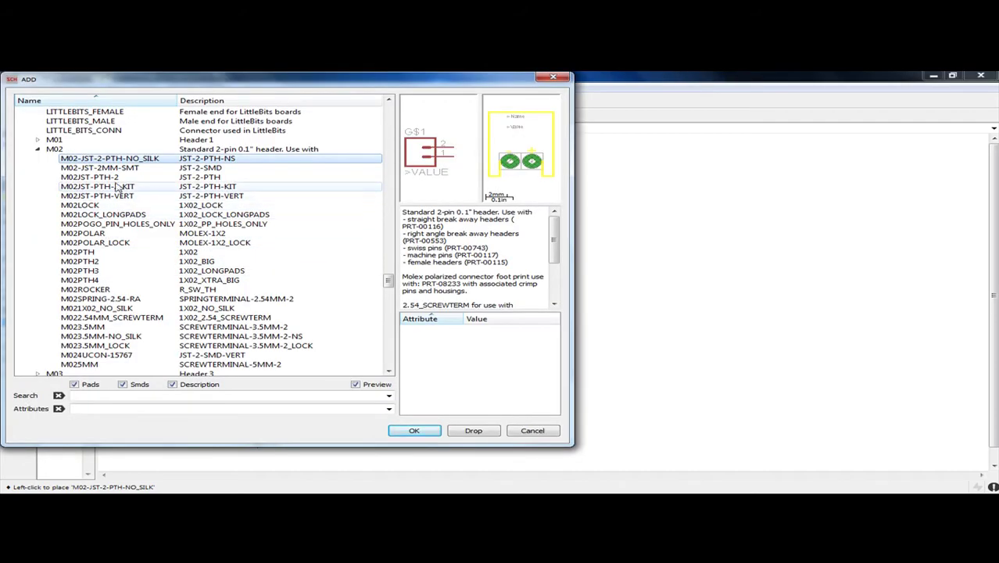
Step: Search the part libraries for gnd and choose the GND supply symbol from the supply1 library
{"action": "left_click", "coordinate": [117, 398]}
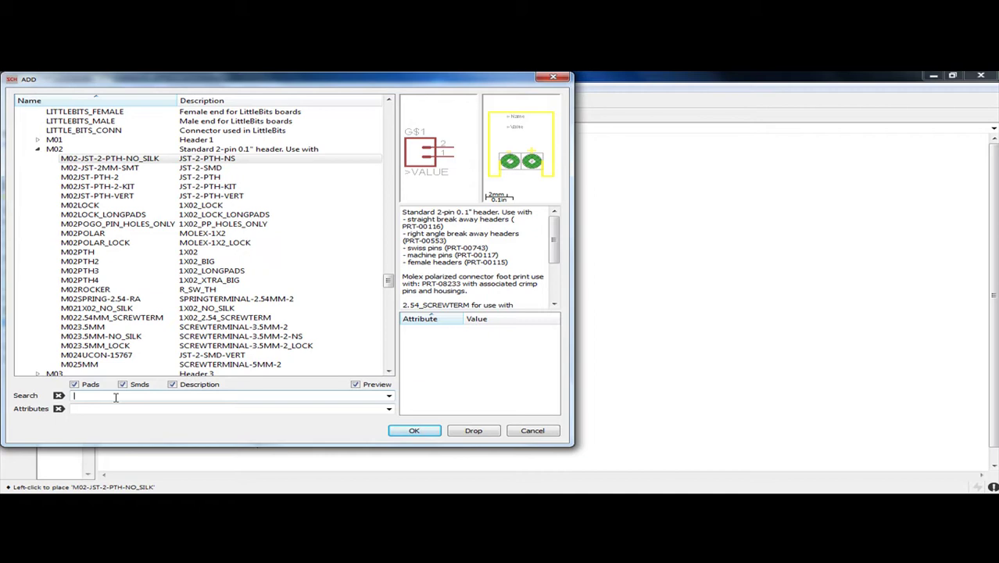
{"action": "key", "text": "Return"}
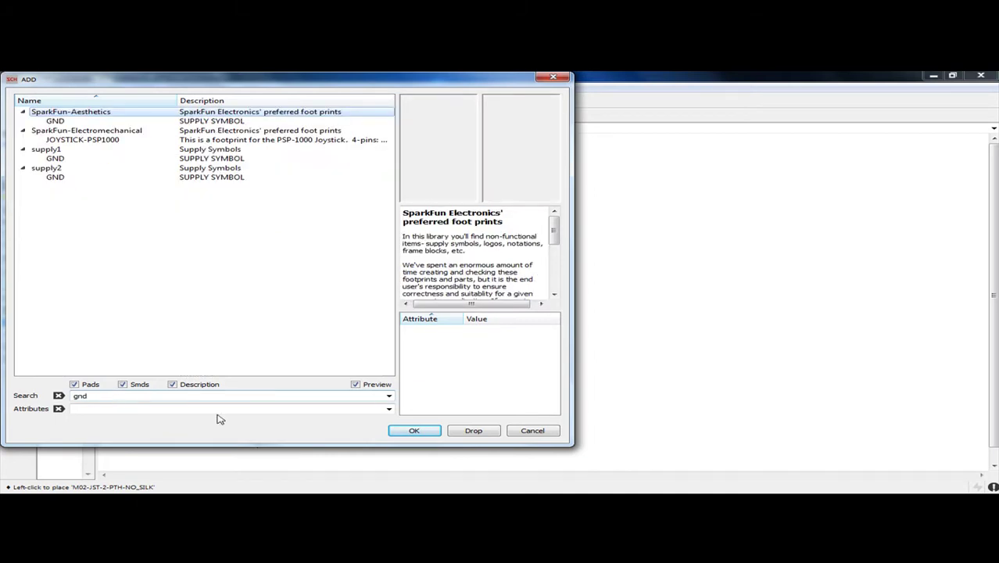
{"action": "left_click", "coordinate": [47, 158]}
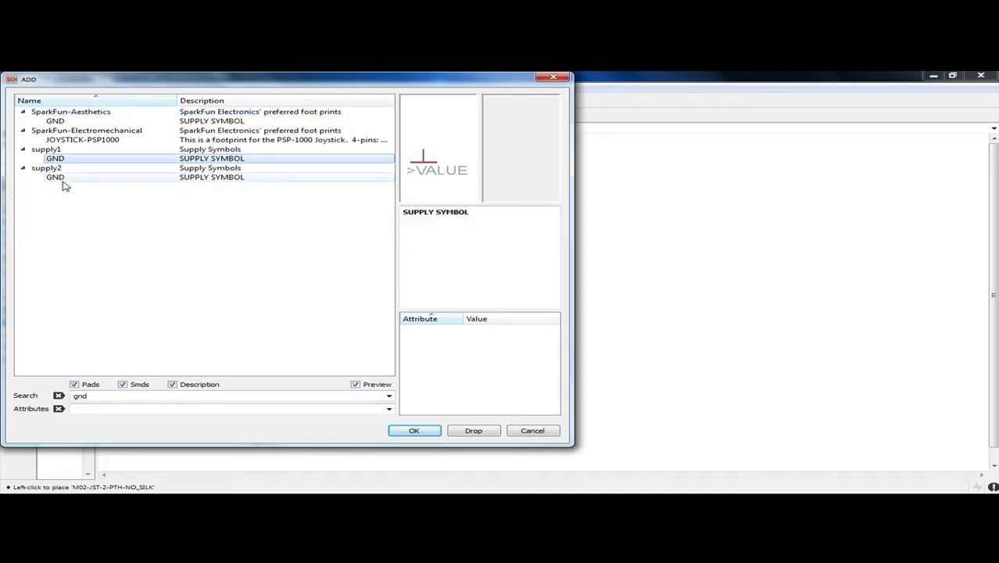
{"action": "left_click", "coordinate": [56, 176]}
{"action": "left_click", "coordinate": [53, 159]}
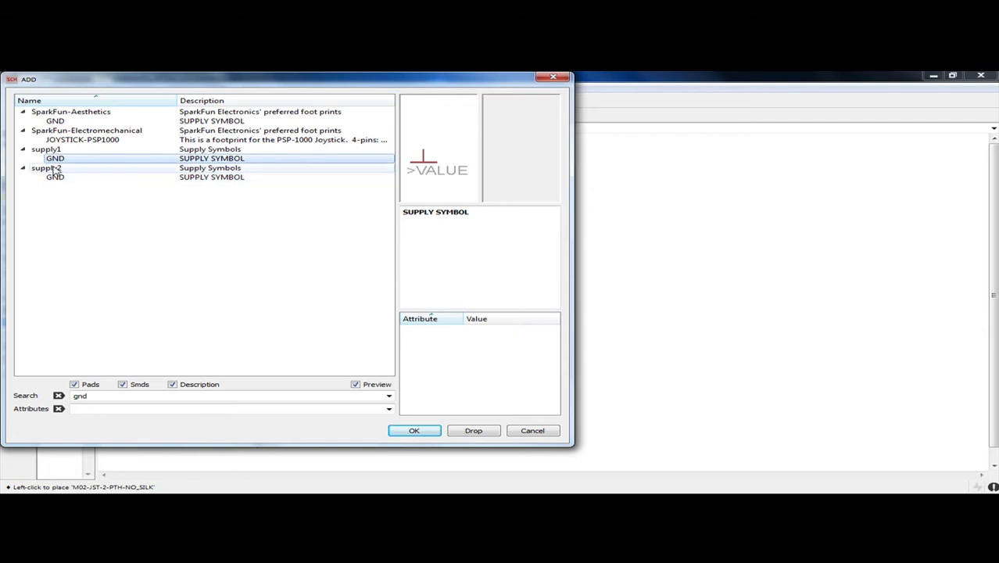
{"action": "left_click", "coordinate": [414, 431]}
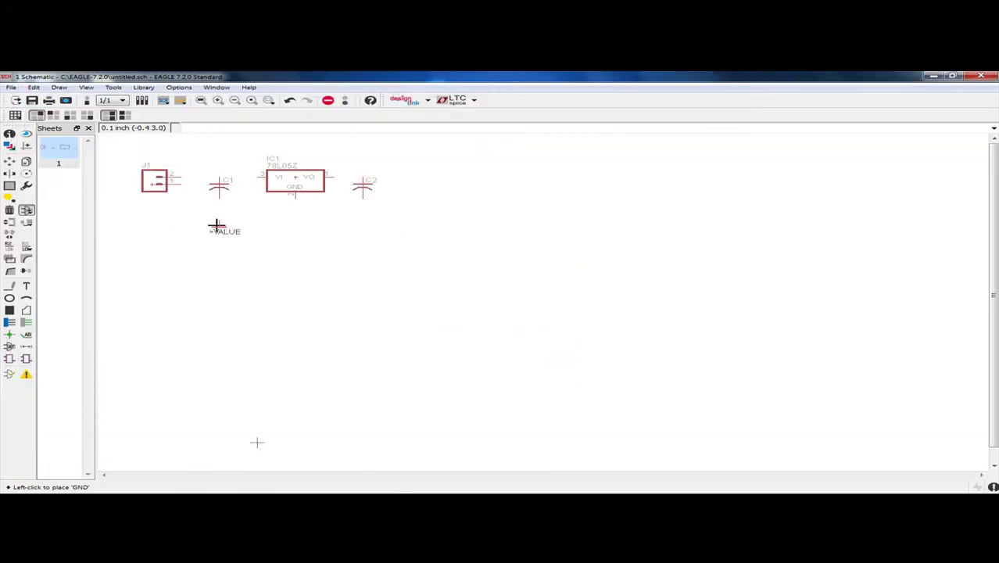
Step: Place GND symbols below C1, the regulator and C2, plus one rotated 180 degrees above the pins of header J1
{"action": "left_click", "coordinate": [218, 226]}
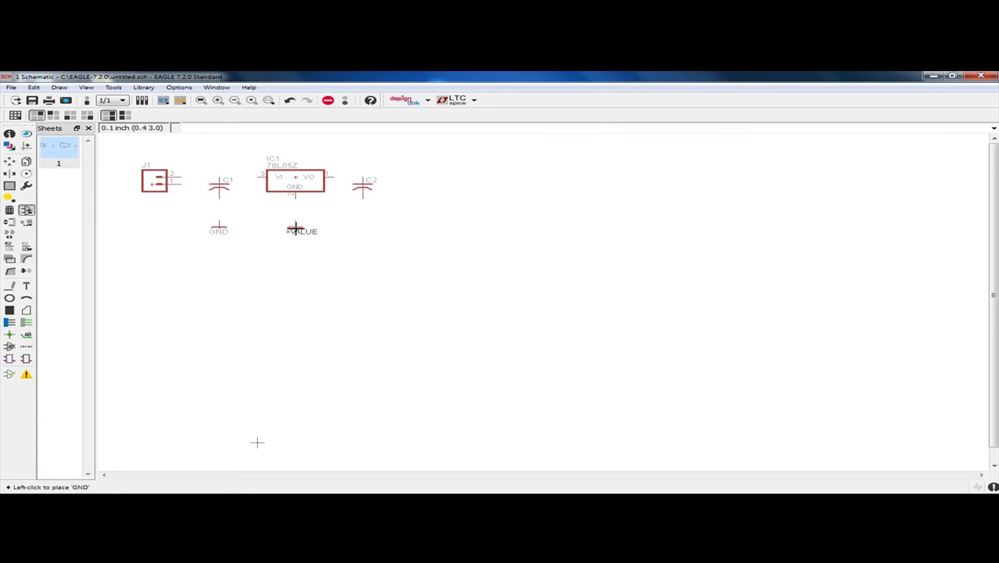
{"action": "left_click", "coordinate": [296, 226]}
{"action": "left_click", "coordinate": [362, 226]}
{"action": "right_click", "coordinate": [179, 155]}
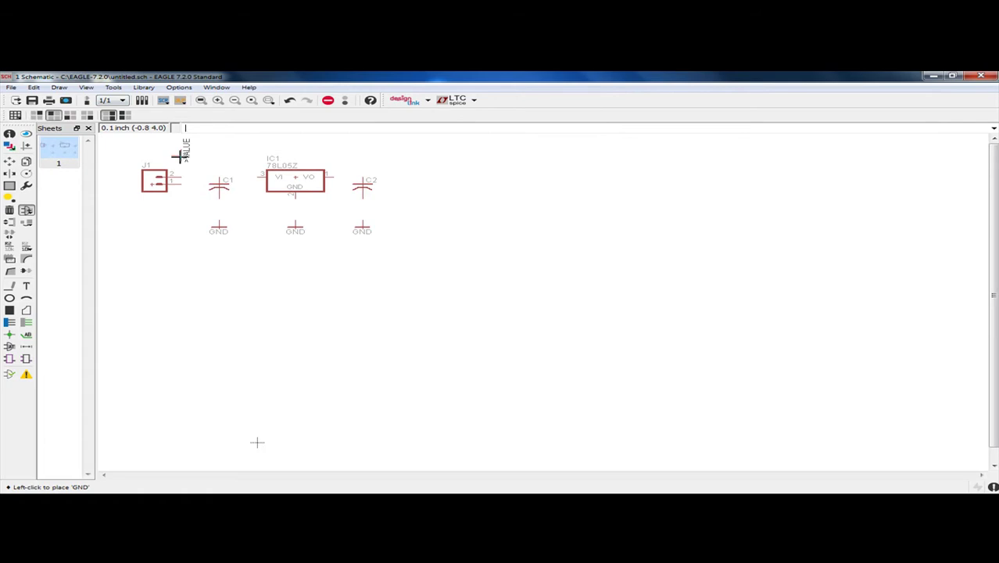
{"action": "right_click", "coordinate": [179, 156]}
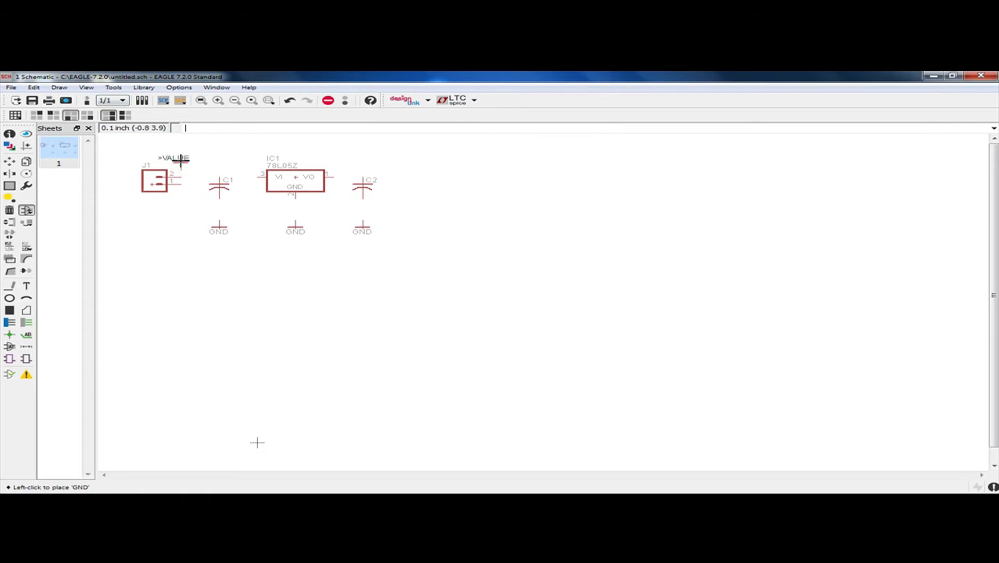
{"action": "left_click", "coordinate": [180, 156]}
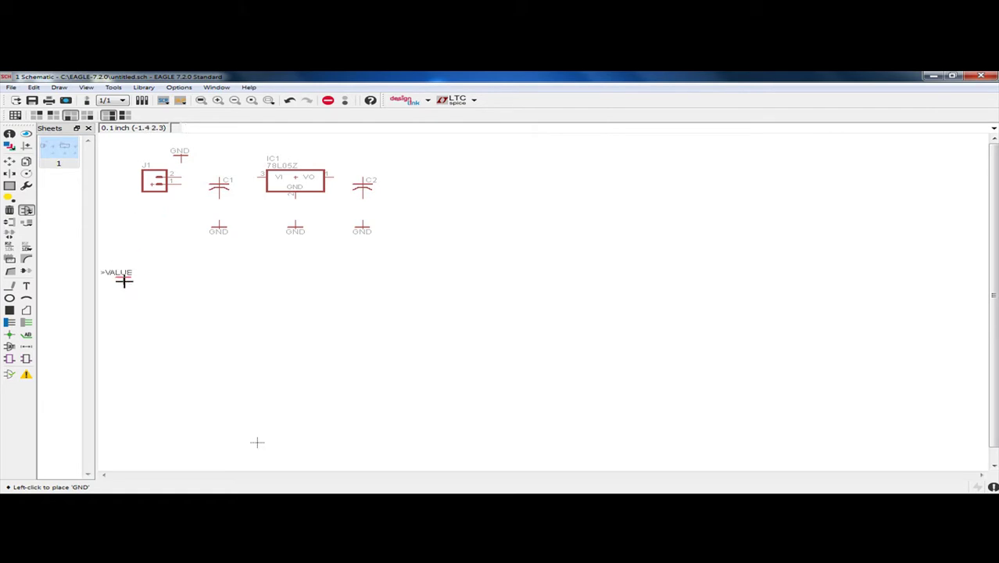
Step: Draw net wires joining the three lower GND symbols to C1, the regulator's GND pin and C2
{"action": "left_click", "coordinate": [30, 322]}
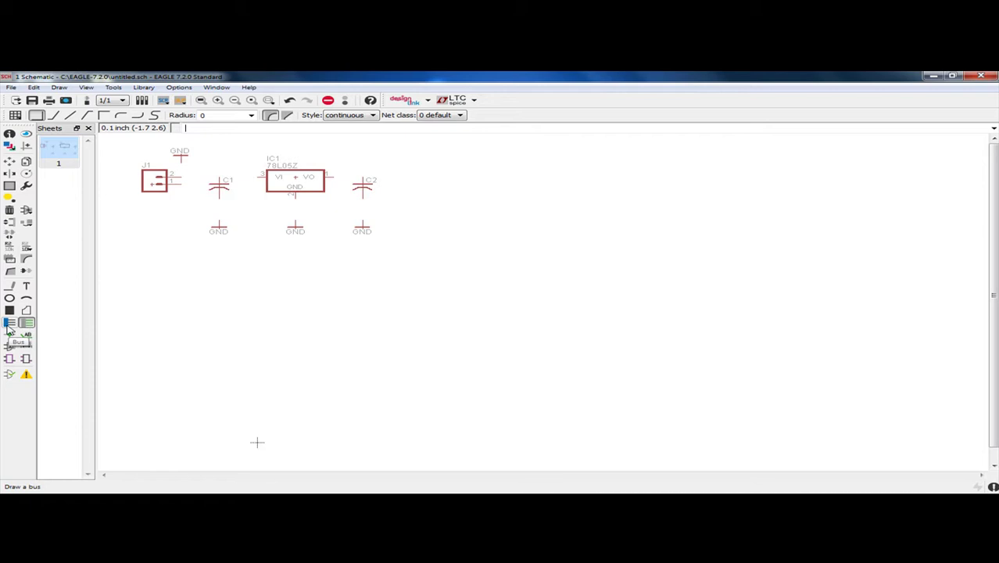
{"action": "scroll", "coordinate": [144, 247], "scroll_direction": "up", "scroll_amount": 1}
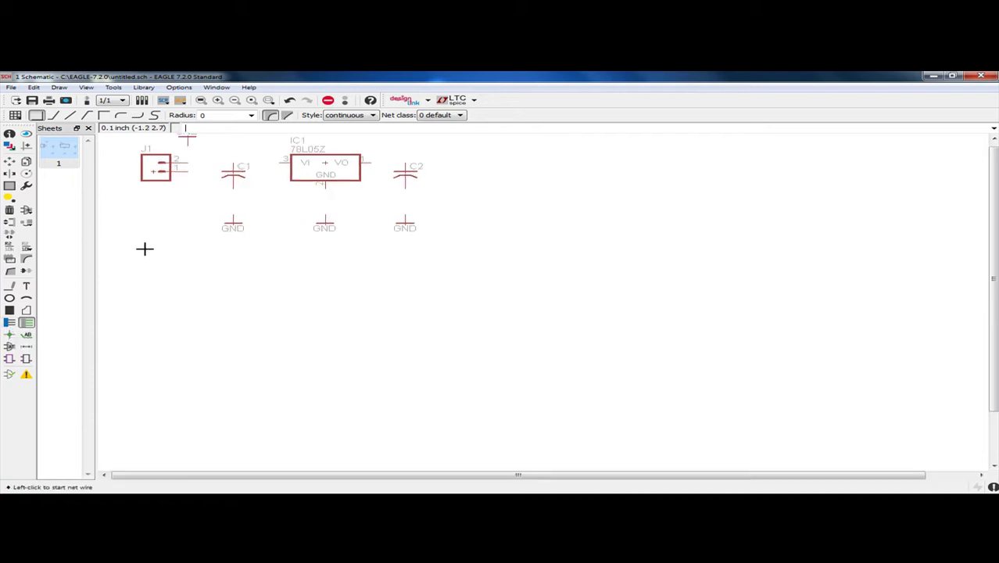
{"action": "left_click", "coordinate": [232, 215]}
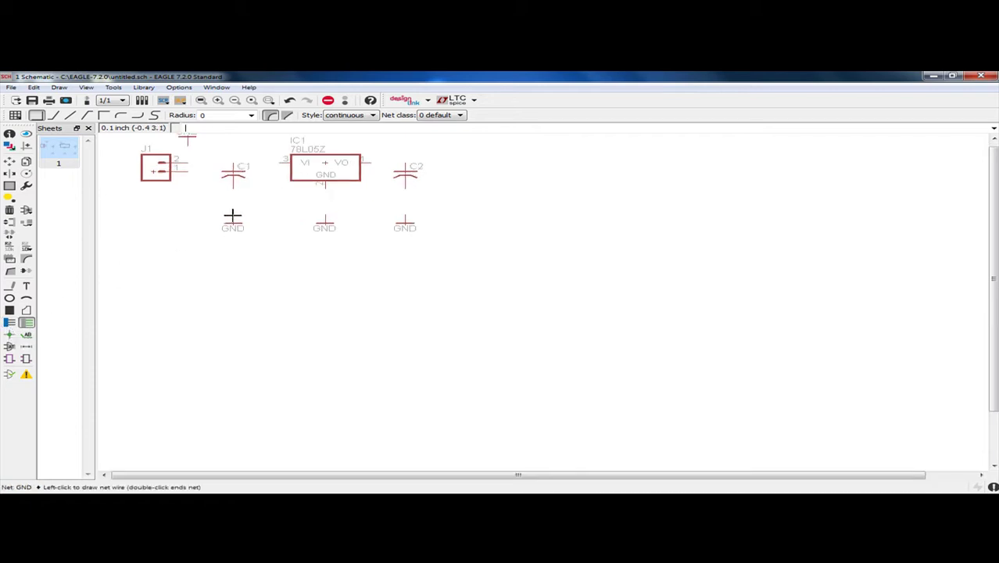
{"action": "left_click", "coordinate": [231, 188]}
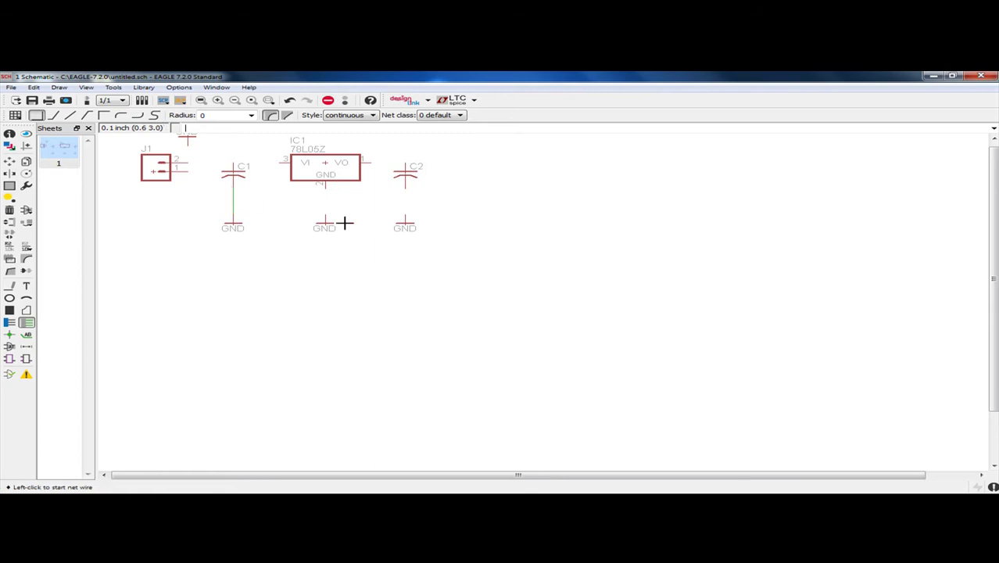
{"action": "left_click", "coordinate": [323, 213]}
{"action": "left_click", "coordinate": [324, 184]}
{"action": "left_click", "coordinate": [403, 216]}
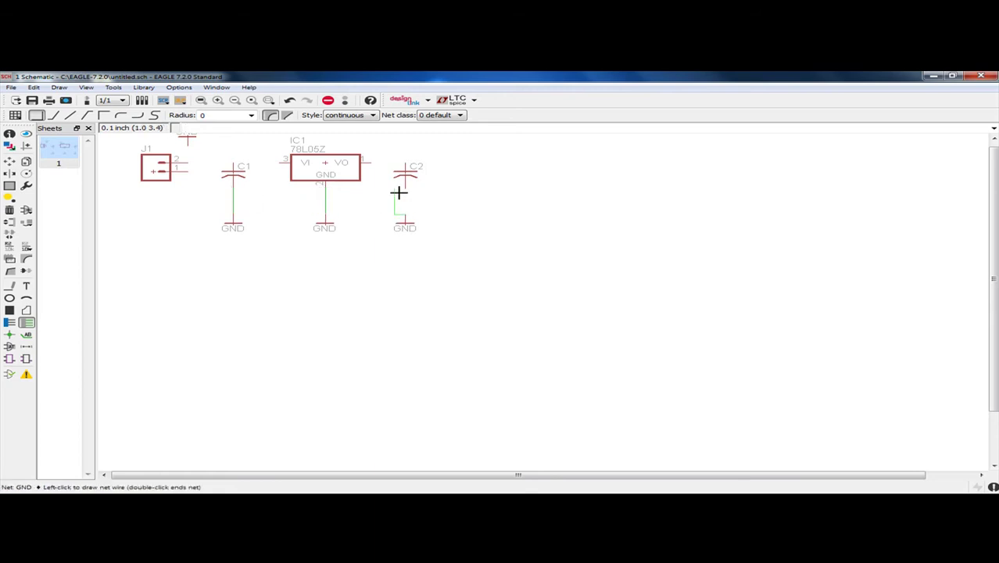
{"action": "left_click", "coordinate": [404, 187]}
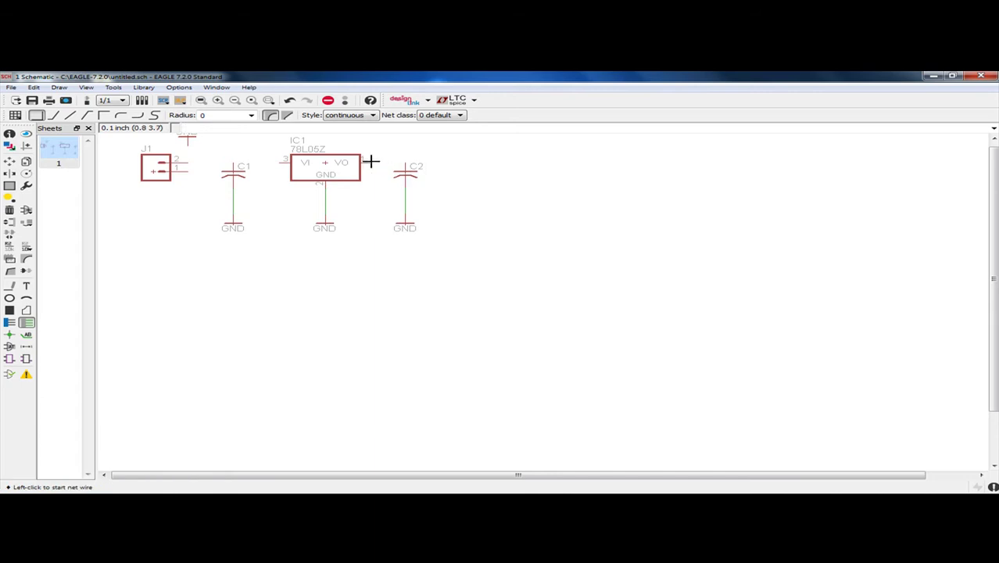
Step: Wire the regulator's VO pin to the top of C2 and its VI pin to the top of C1
{"action": "left_click", "coordinate": [371, 161]}
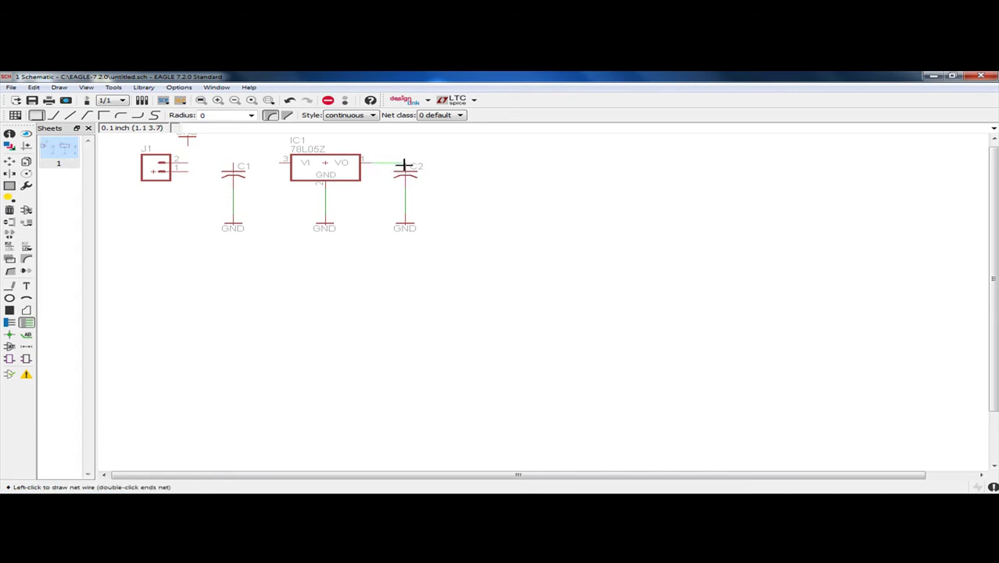
{"action": "left_click", "coordinate": [404, 164]}
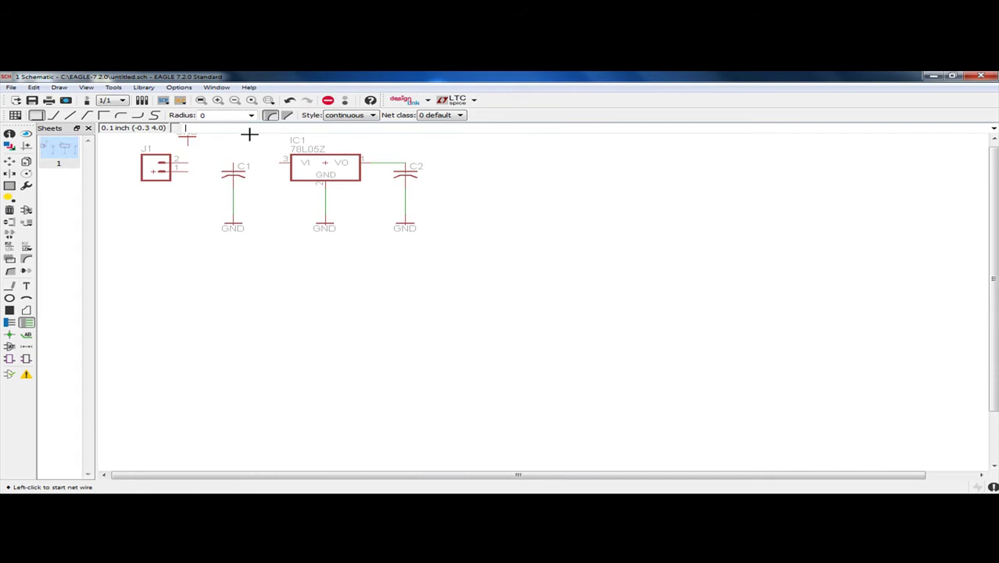
{"action": "left_click", "coordinate": [280, 164]}
{"action": "left_click", "coordinate": [234, 163]}
{"action": "scroll", "coordinate": [223, 179], "scroll_direction": "down", "scroll_amount": 1}
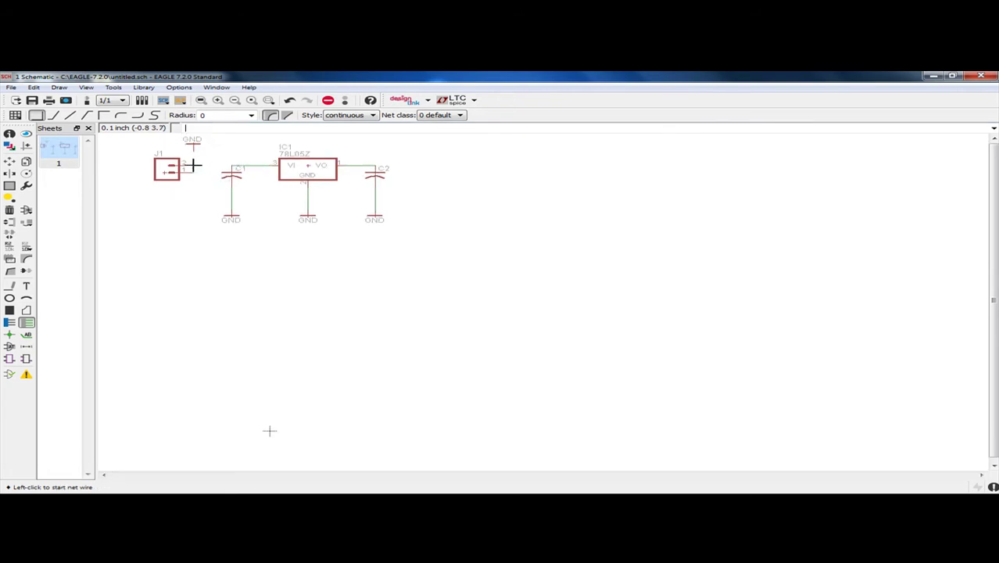
Step: Group header J1 with its GND symbol, rotate the group so the header pins point up, and place it beside C1
{"action": "scroll", "coordinate": [204, 187], "scroll_direction": "down", "scroll_amount": 1}
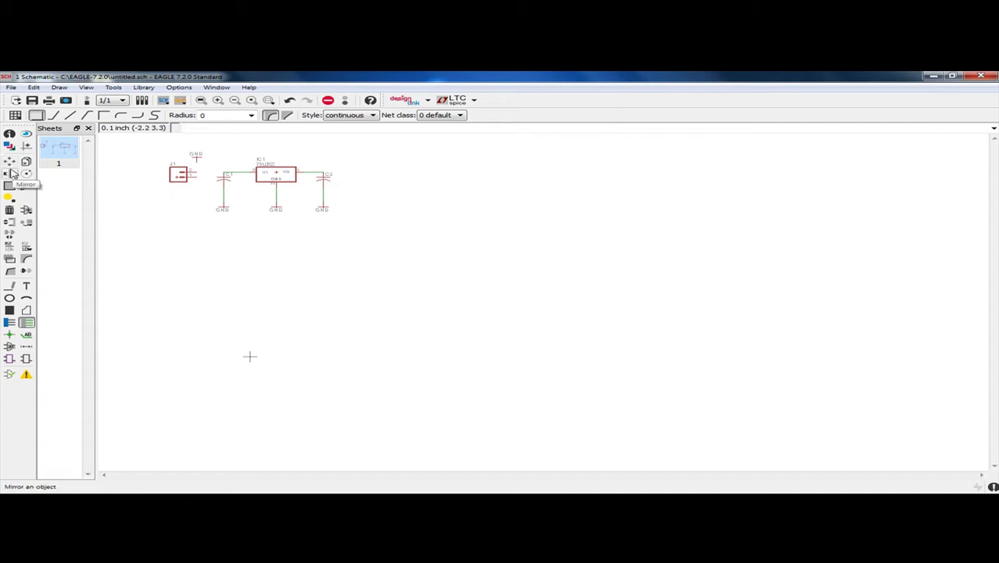
{"action": "left_click", "coordinate": [9, 185]}
{"action": "left_click_drag", "start_coordinate": [114, 146], "coordinate": [212, 195]}
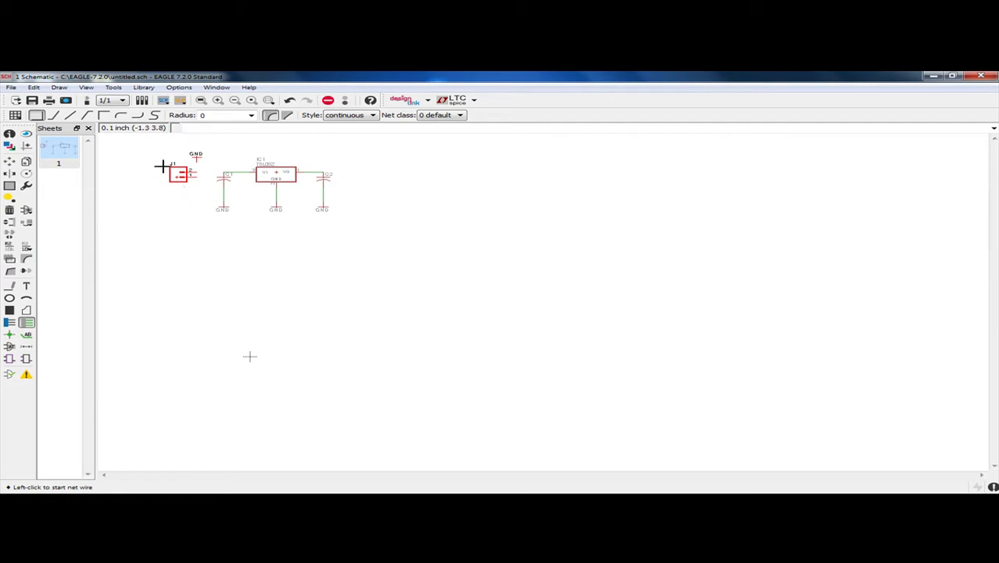
{"action": "right_click", "coordinate": [181, 174]}
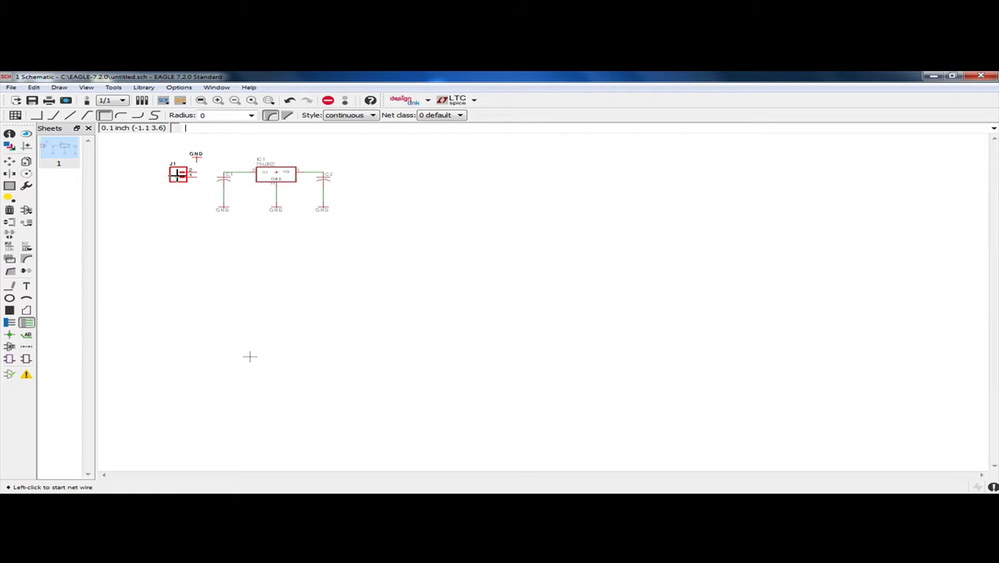
{"action": "left_click", "coordinate": [10, 161]}
{"action": "right_click", "coordinate": [183, 174], "text": "ctrl"}
{"action": "right_click", "coordinate": [188, 184]}
{"action": "right_click", "coordinate": [189, 184]}
{"action": "right_click", "coordinate": [167, 174]}
{"action": "right_click", "coordinate": [164, 174]}
{"action": "right_click", "coordinate": [168, 175]}
{"action": "right_click", "coordinate": [169, 175]}
{"action": "right_click", "coordinate": [169, 175]}
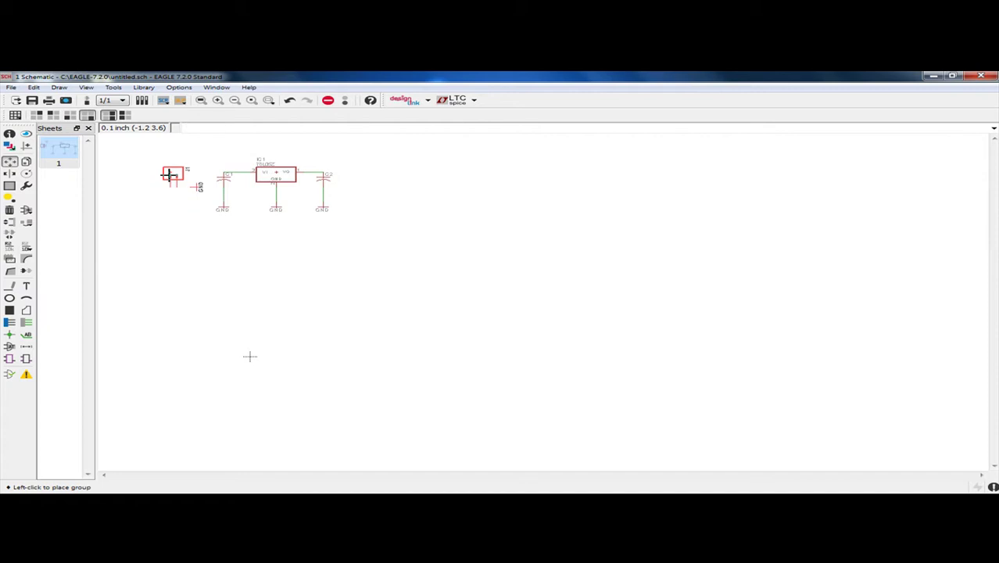
{"action": "right_click", "coordinate": [168, 175]}
{"action": "right_click", "coordinate": [169, 176]}
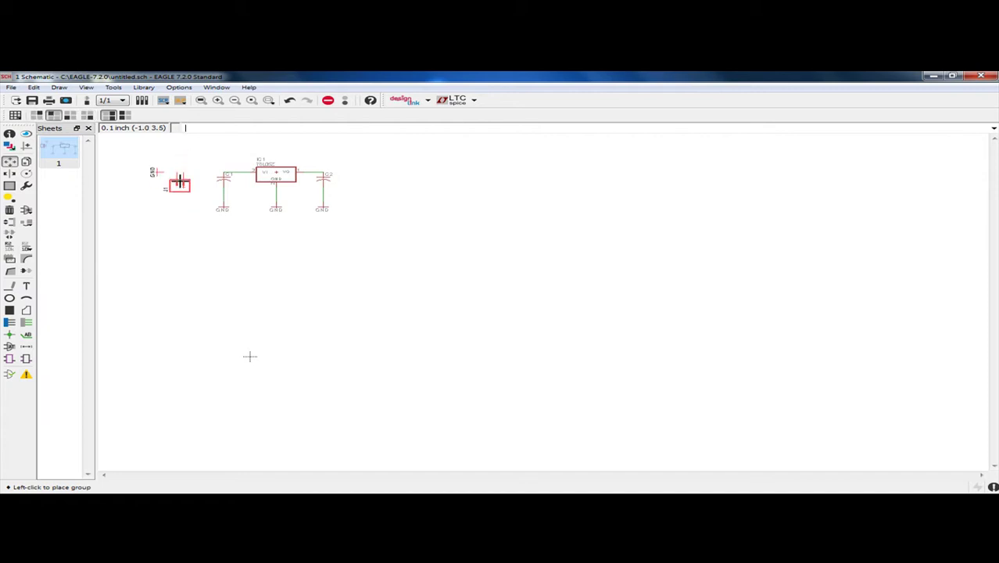
{"action": "left_click", "coordinate": [189, 181]}
Step: Draw nets from J1 pin 1 to the junction of C1 and VI, and from J1 pin 2 to its GND symbol
{"action": "scroll", "coordinate": [159, 189], "scroll_direction": "up", "scroll_amount": 3}
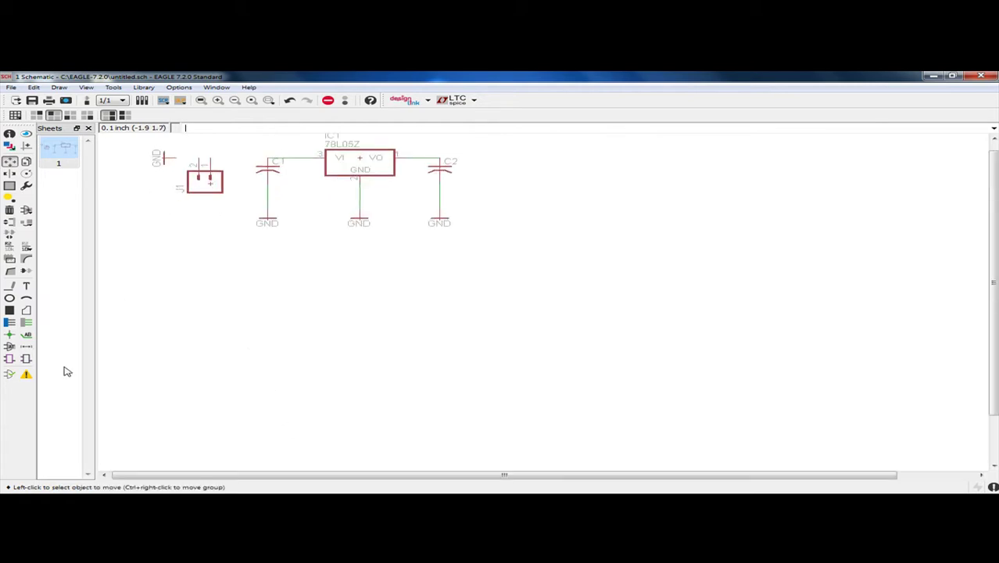
{"action": "left_click", "coordinate": [26, 322]}
{"action": "left_click", "coordinate": [210, 159]}
{"action": "left_click", "coordinate": [269, 160]}
{"action": "left_click", "coordinate": [196, 159]}
{"action": "left_click", "coordinate": [174, 158]}
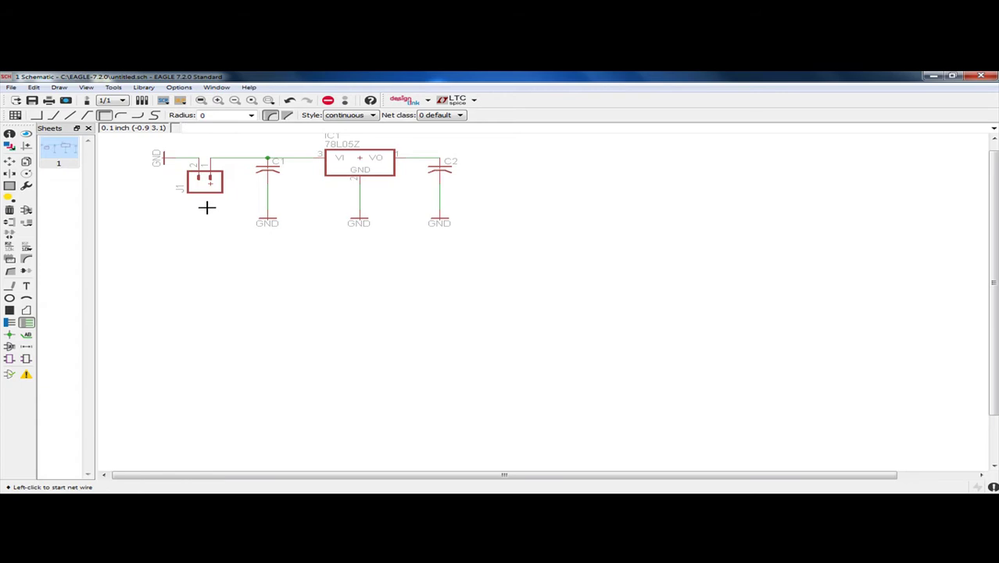
Step: Set the value of capacitor C1 to 0.1uf
{"action": "scroll", "coordinate": [183, 181], "scroll_direction": "up", "scroll_amount": 3}
{"action": "scroll", "coordinate": [184, 181], "scroll_direction": "down", "scroll_amount": 5}
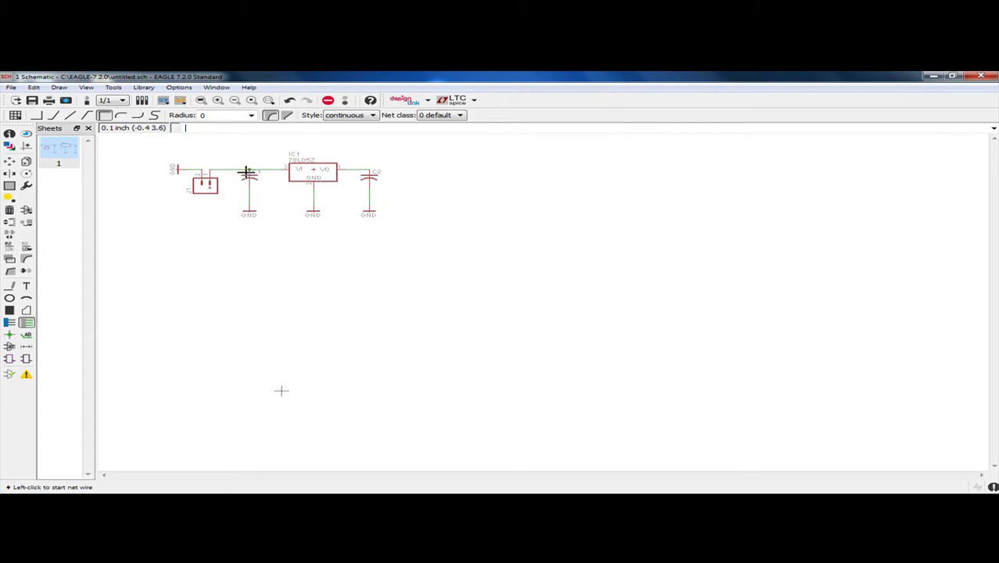
{"action": "left_click", "coordinate": [27, 249]}
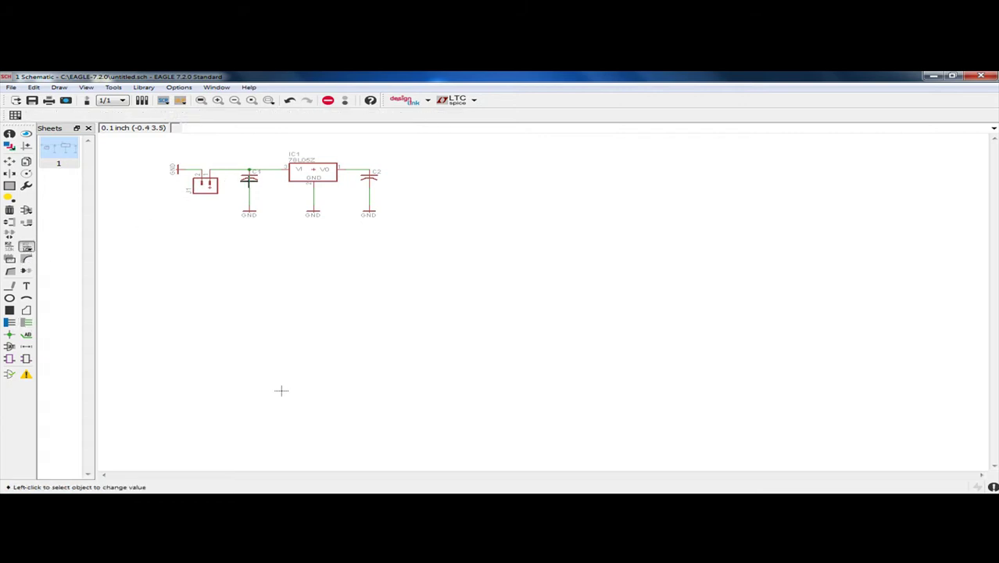
{"action": "left_click", "coordinate": [250, 181]}
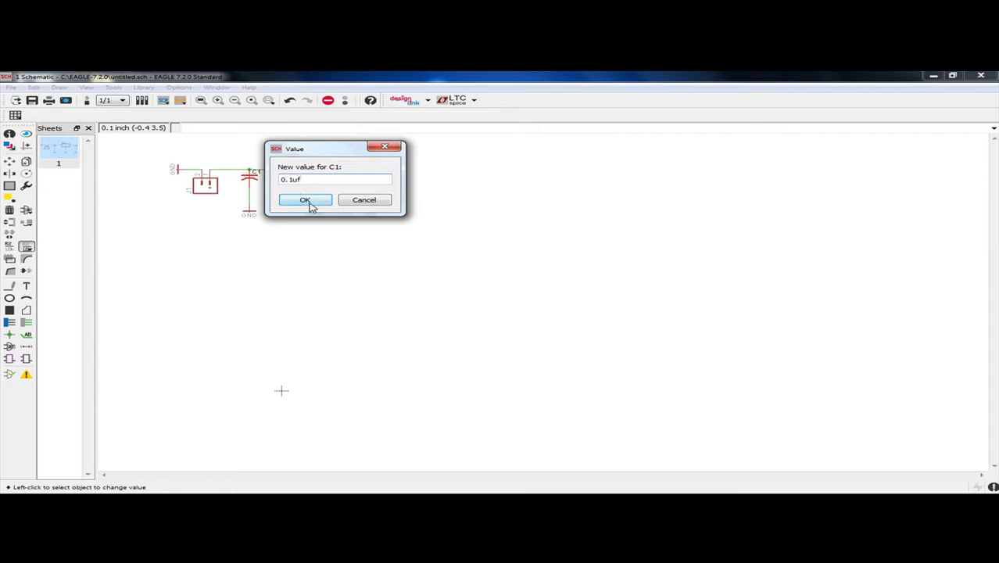
{"action": "left_click", "coordinate": [307, 200]}
Step: Set the value of capacitor C2 to 0.33uf
{"action": "left_click", "coordinate": [368, 176]}
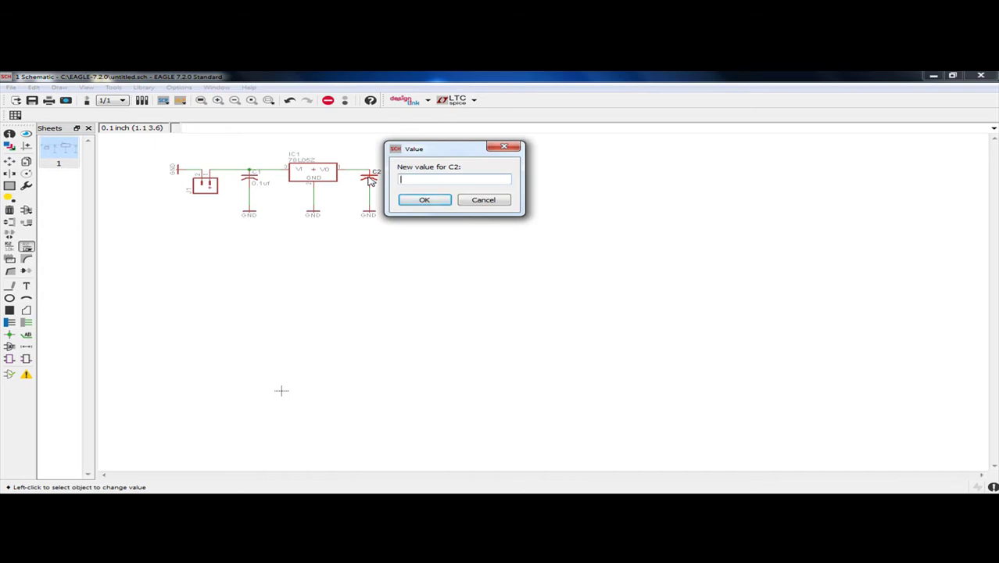
{"action": "type", "text": "0.33uf"}
{"action": "left_click", "coordinate": [414, 198]}
{"action": "scroll", "coordinate": [436, 198], "scroll_direction": "up", "scroll_amount": 1}
{"action": "scroll", "coordinate": [436, 199], "scroll_direction": "down", "scroll_amount": 1}
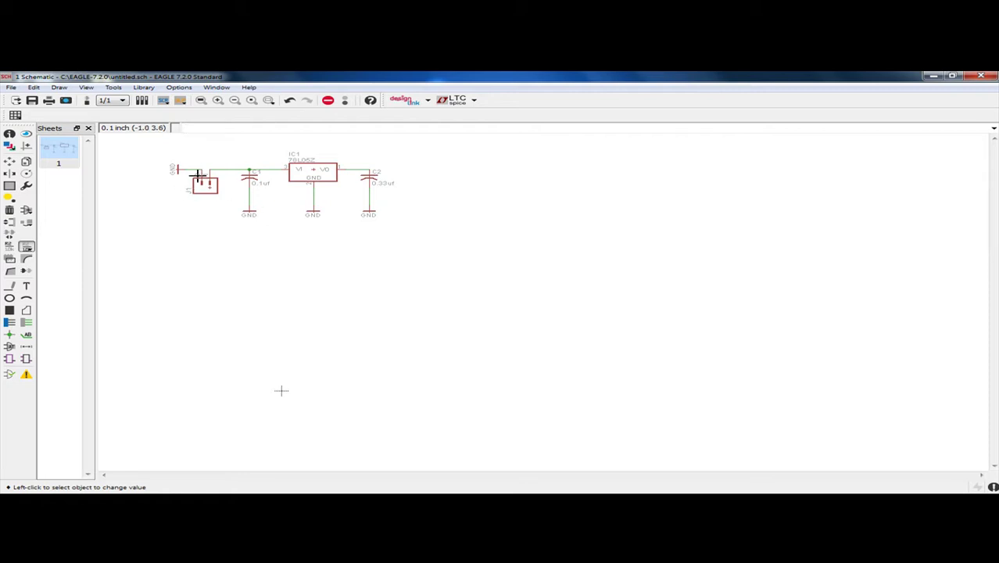
Step: Rename header J1 to PWR
{"action": "left_click", "coordinate": [10, 248]}
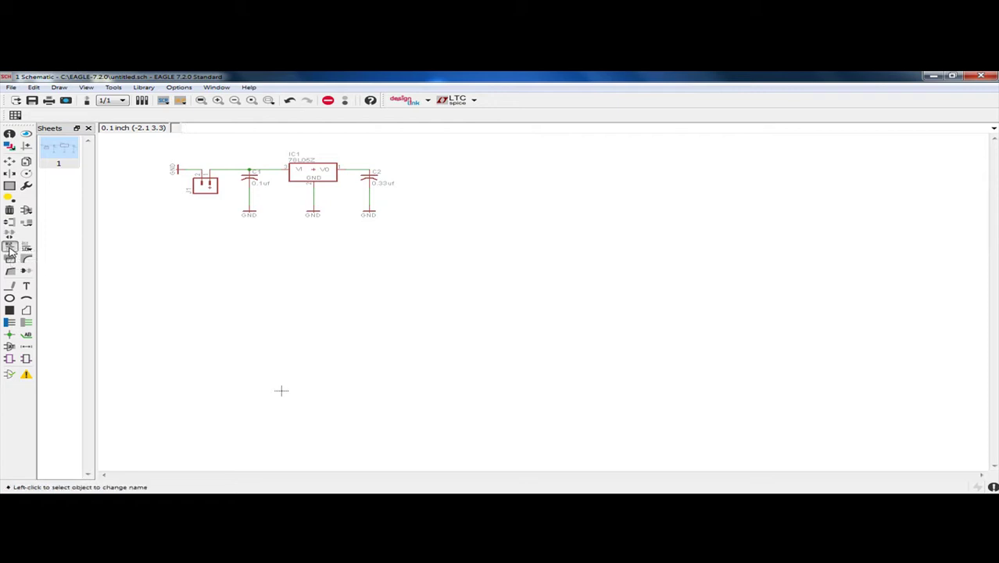
{"action": "left_click", "coordinate": [200, 185]}
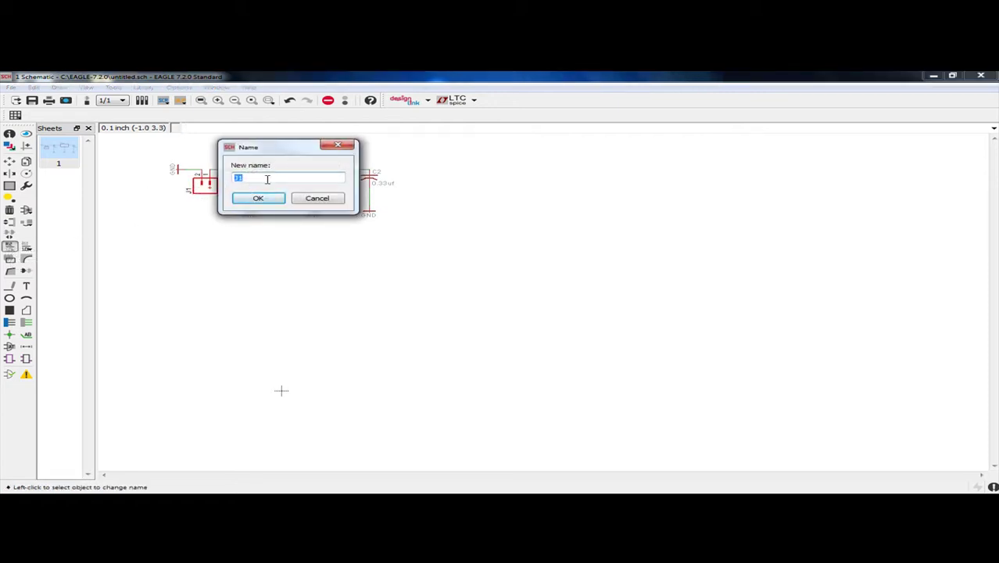
{"action": "key", "text": "BackSpace"}
{"action": "type", "text": "PWE"}
{"action": "key", "text": "BackSpace"}
{"action": "type", "text": "R"}
{"action": "left_click", "coordinate": [256, 198]}
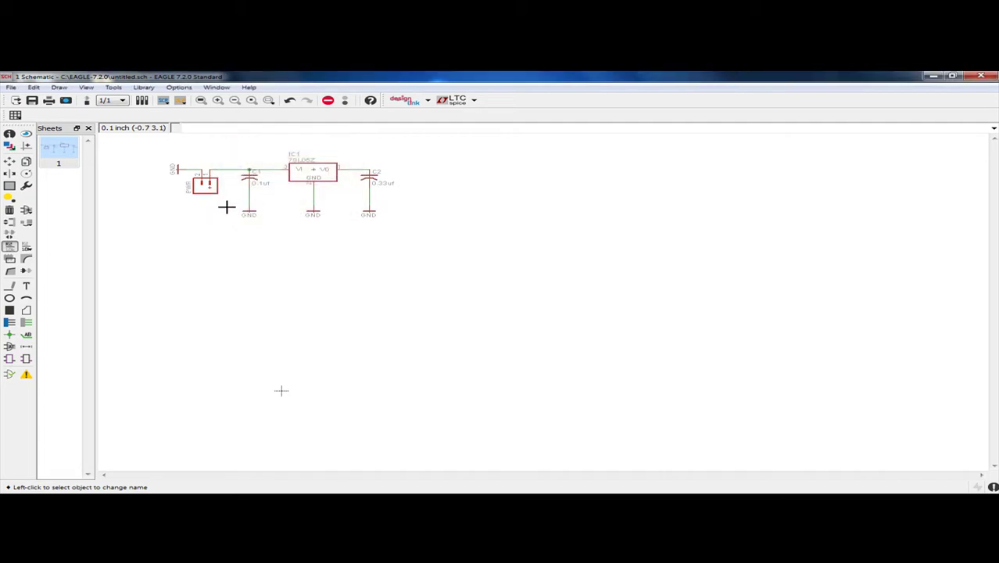
Step: Draw a net from the junction of C2 and regulator output VO straight outward, leaving its far end open
{"action": "scroll", "coordinate": [214, 205], "scroll_direction": "up", "scroll_amount": 1}
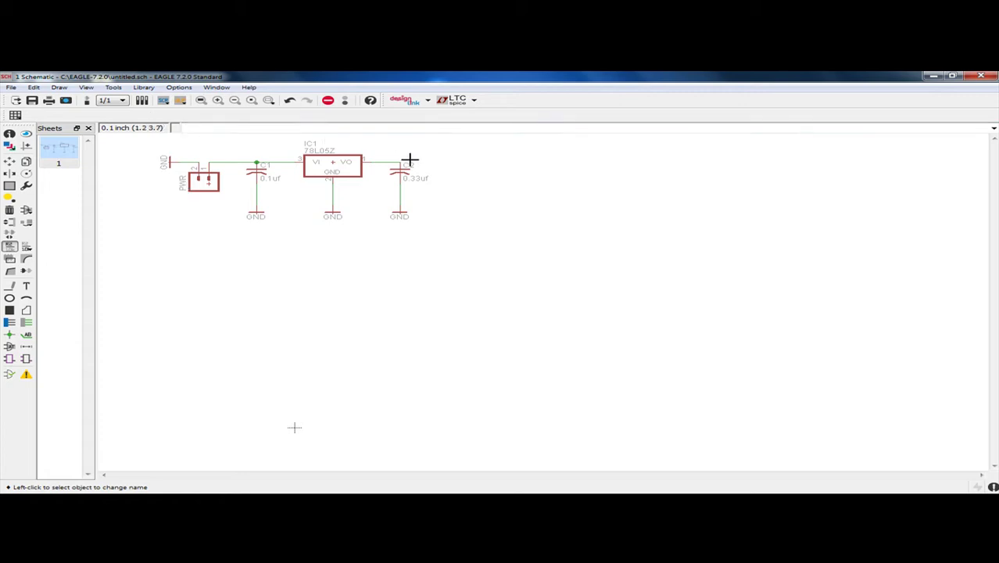
{"action": "scroll", "coordinate": [405, 161], "scroll_direction": "down", "scroll_amount": 1}
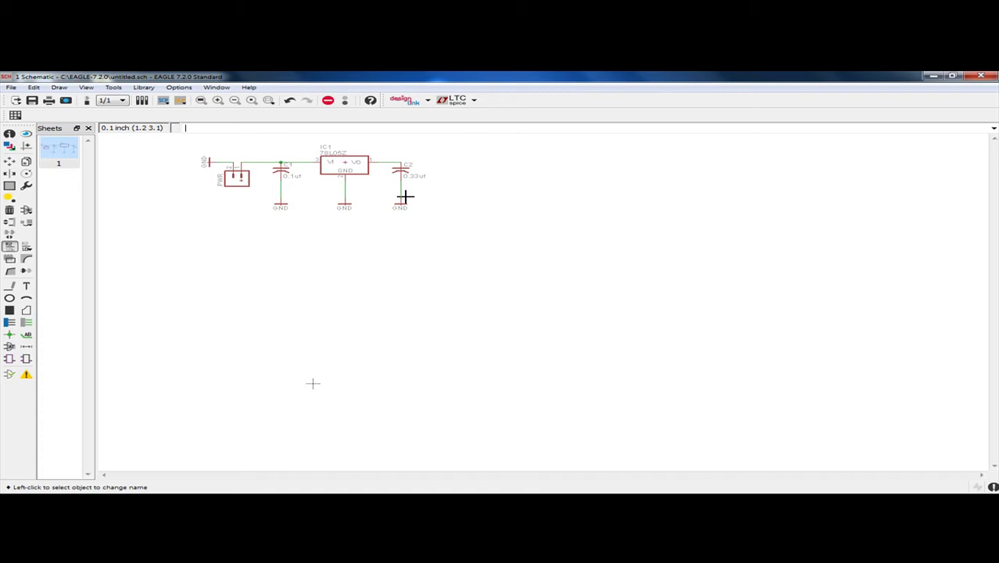
{"action": "scroll", "coordinate": [445, 199], "scroll_direction": "down", "scroll_amount": 1}
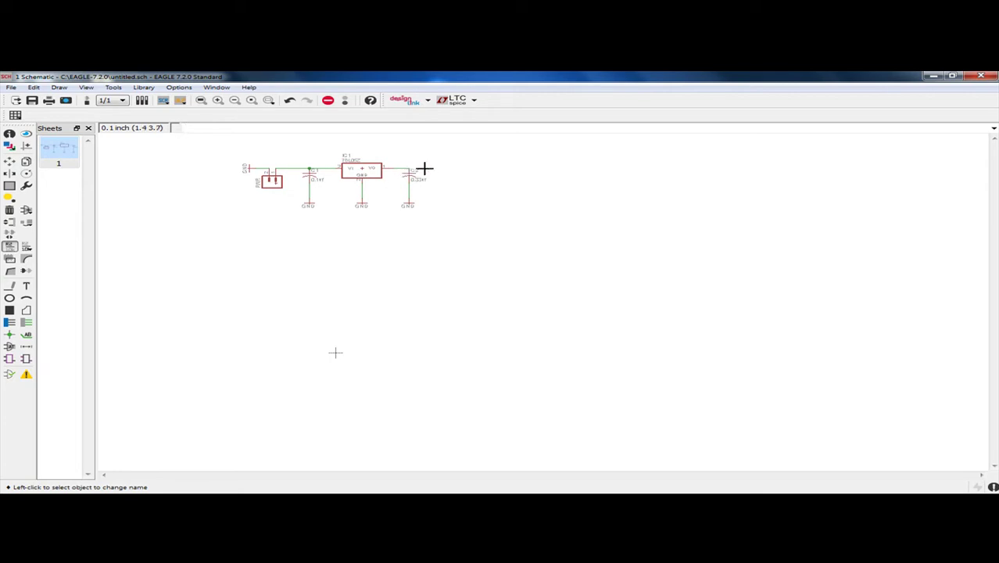
{"action": "left_click", "coordinate": [26, 322]}
{"action": "scroll", "coordinate": [370, 184], "scroll_direction": "up", "scroll_amount": 1}
{"action": "scroll", "coordinate": [371, 185], "scroll_direction": "up", "scroll_amount": 1}
{"action": "left_click", "coordinate": [424, 163]}
{"action": "left_click", "coordinate": [479, 162]}
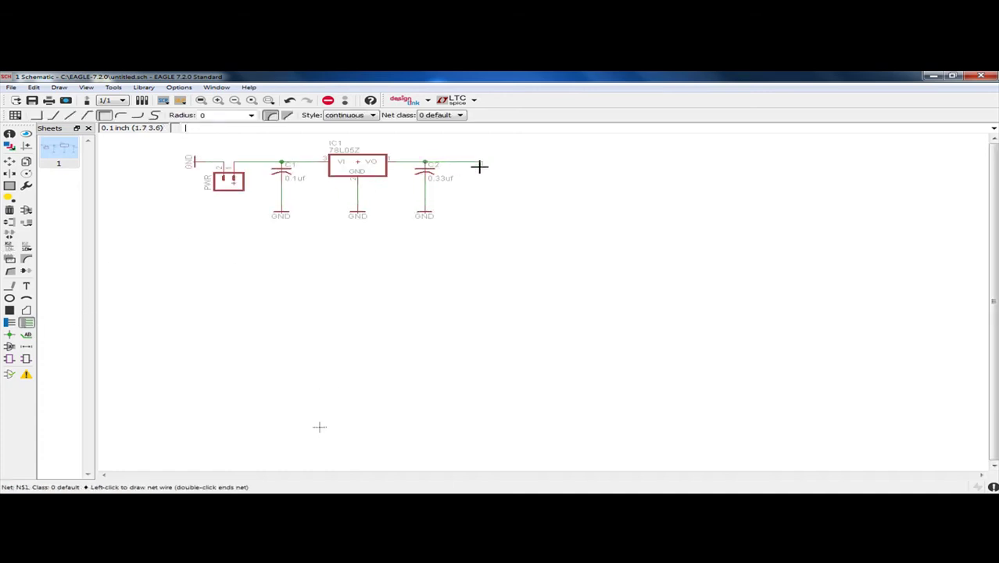
{"action": "key", "text": "Escape"}
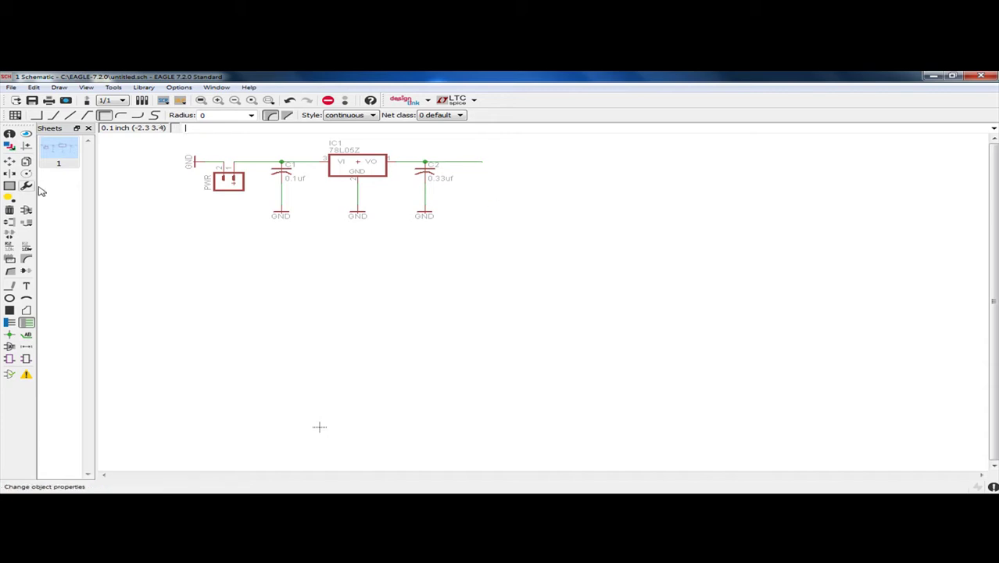
Step: Place a cross-reference label on the open end of the regulator's output net
{"action": "left_click", "coordinate": [28, 334]}
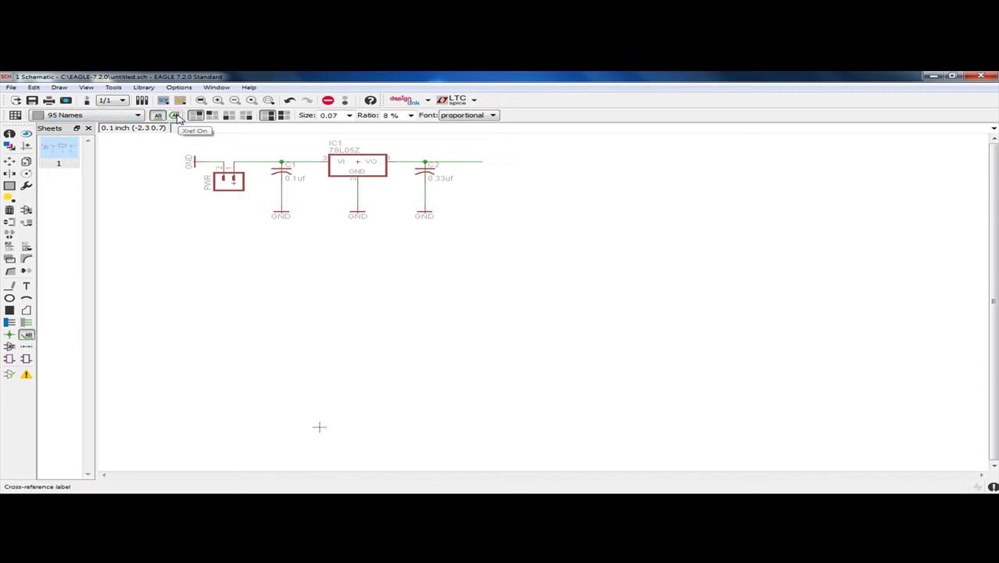
{"action": "left_click", "coordinate": [176, 116]}
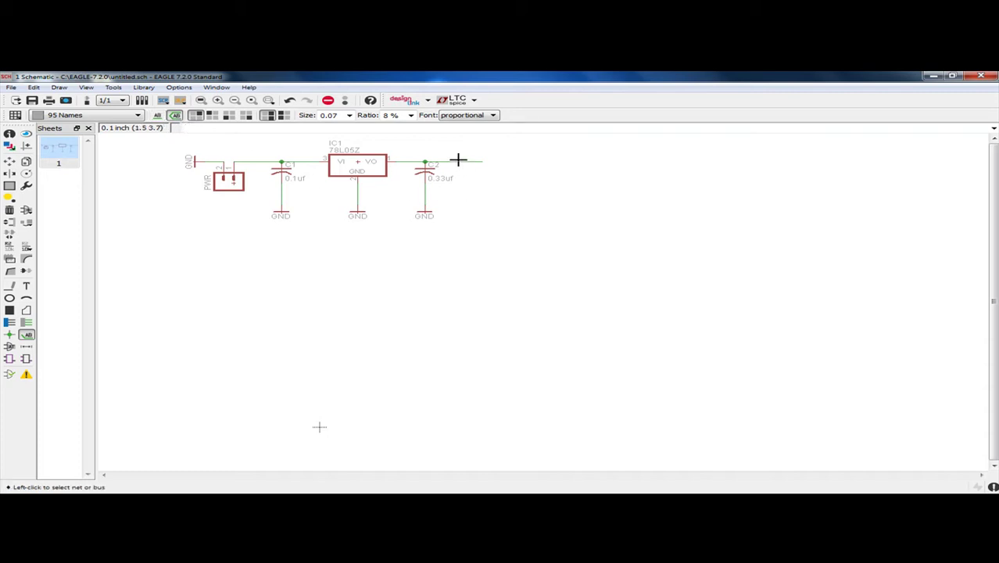
{"action": "left_click", "coordinate": [483, 162]}
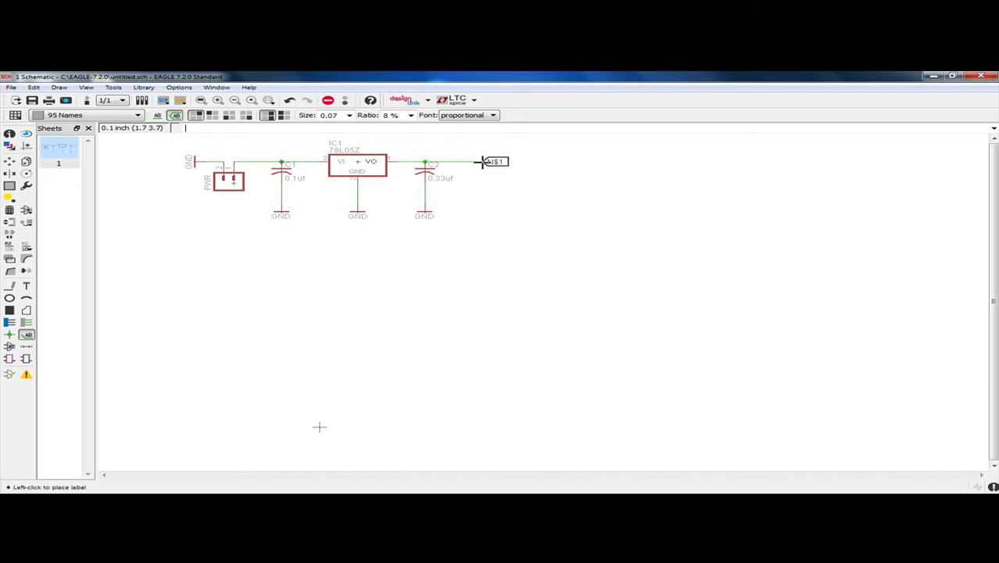
{"action": "left_click", "coordinate": [484, 161]}
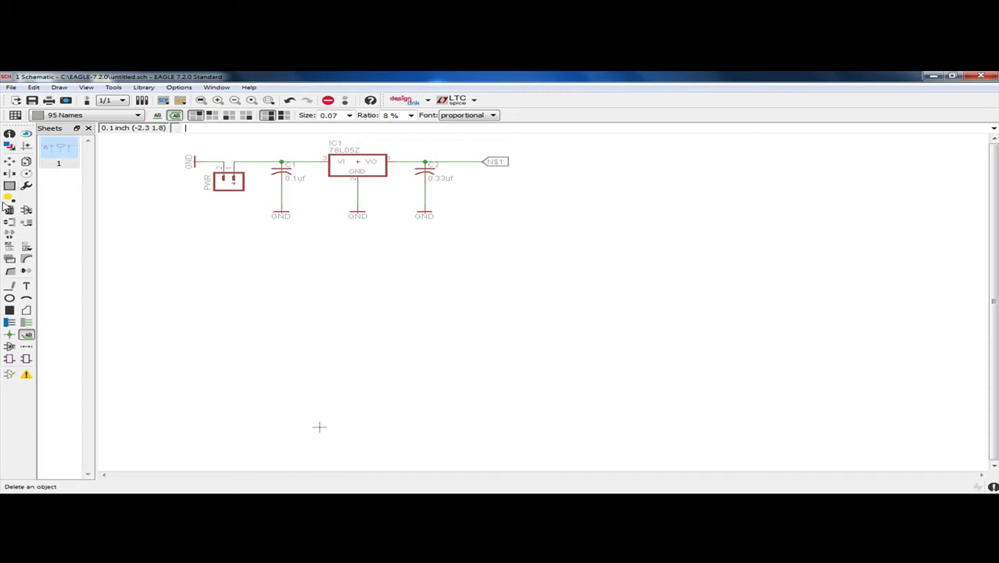
Step: Rename the labelled regulator output net to VCC
{"action": "left_click", "coordinate": [10, 247]}
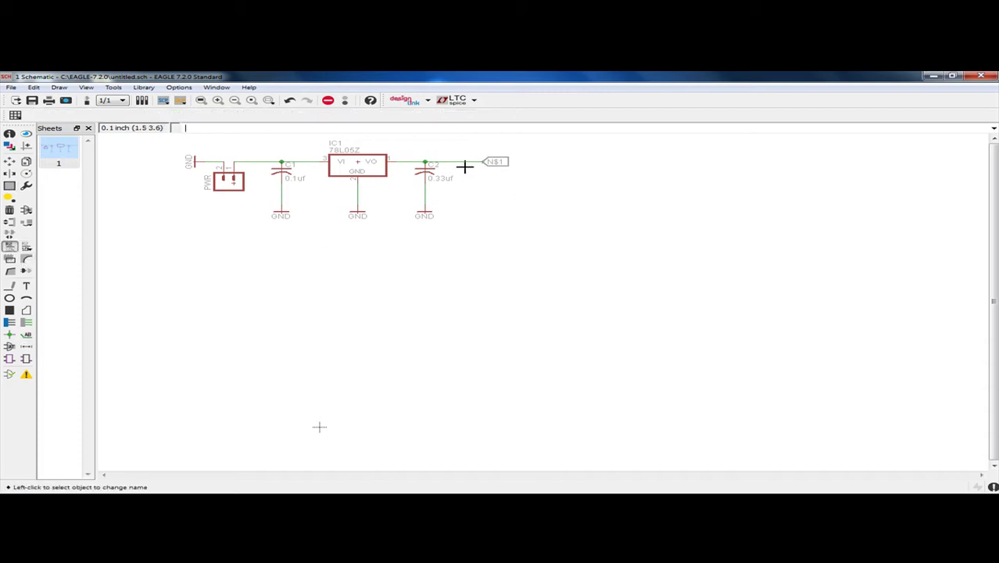
{"action": "left_click", "coordinate": [501, 162]}
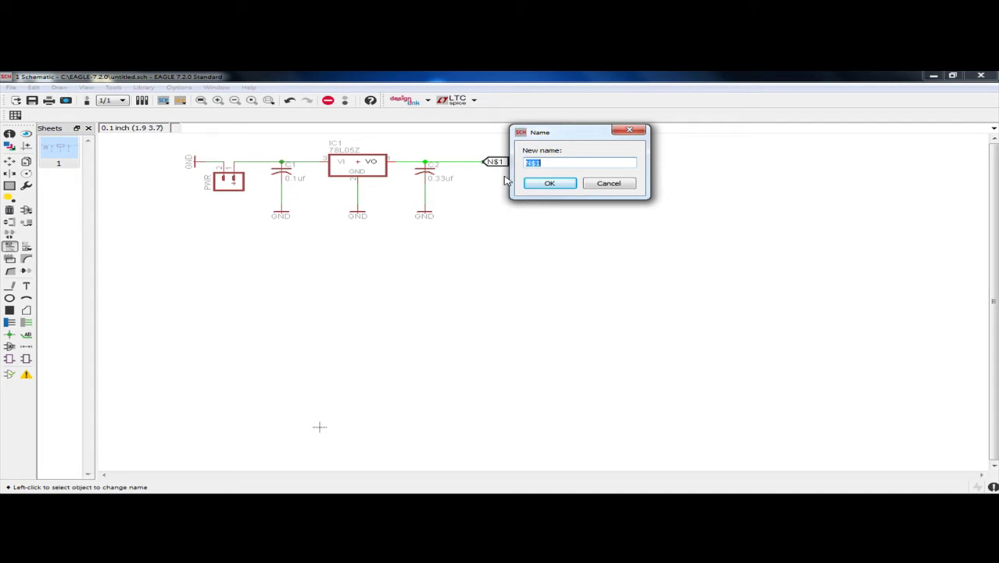
{"action": "type", "text": "VCC"}
{"action": "key", "text": "Return"}
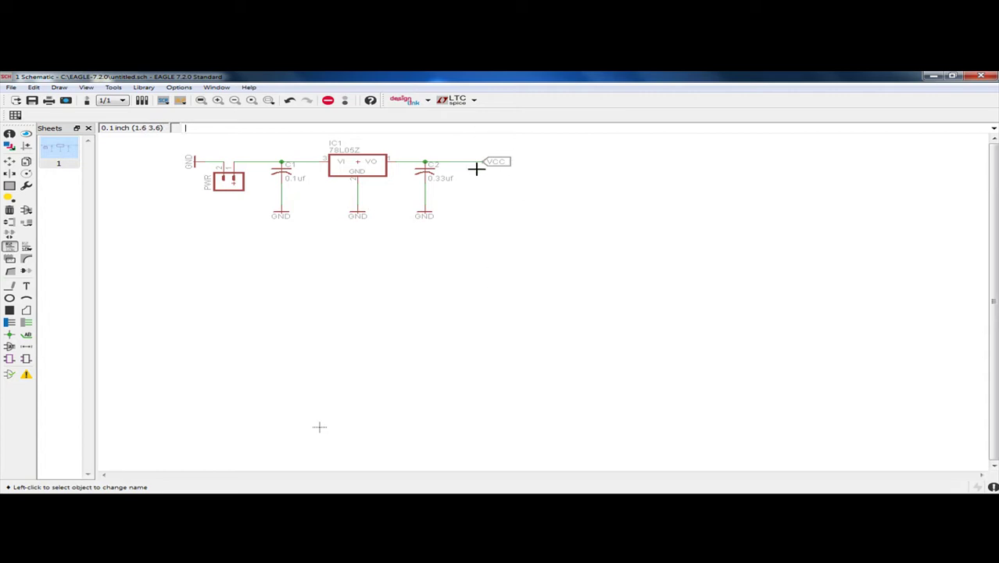
Step: Search the libraries for pic16f877p and place one PIC16F877P microcontroller in the empty area below the regulator circuit
{"action": "scroll", "coordinate": [477, 170], "scroll_direction": "down", "scroll_amount": 3}
{"action": "scroll", "coordinate": [485, 178], "scroll_direction": "up", "scroll_amount": 3}
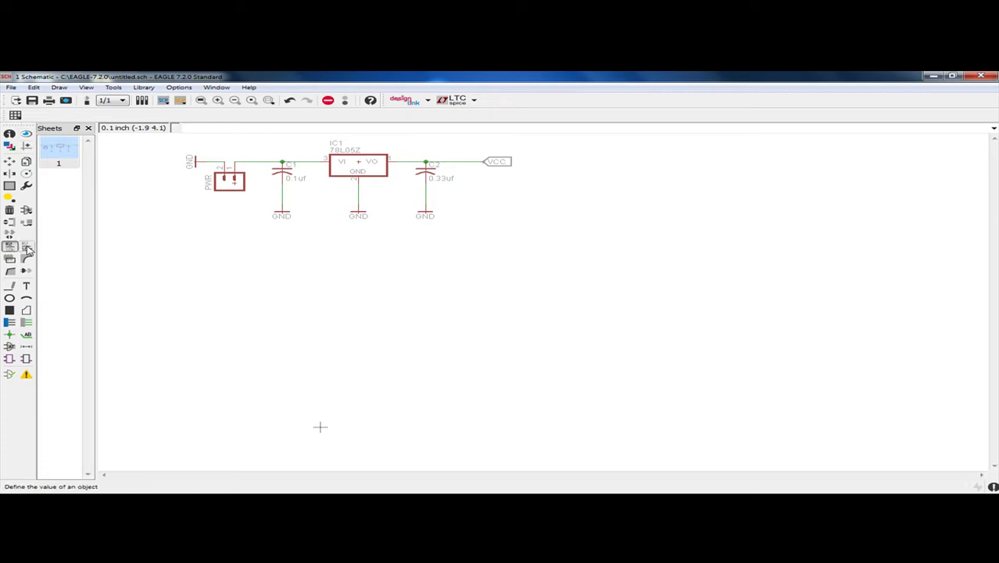
{"action": "left_click", "coordinate": [26, 209]}
{"action": "left_click_drag", "start_coordinate": [126, 394], "coordinate": [77, 395]}
{"action": "key", "text": "BackSpace"}
{"action": "key", "text": "BackSpace"}
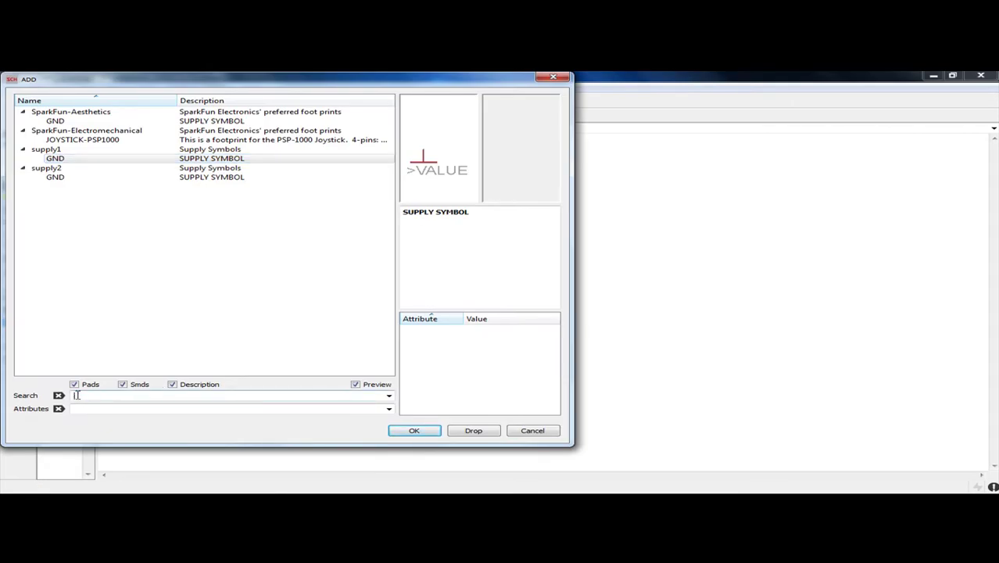
{"action": "type", "text": "pic16f877p"}
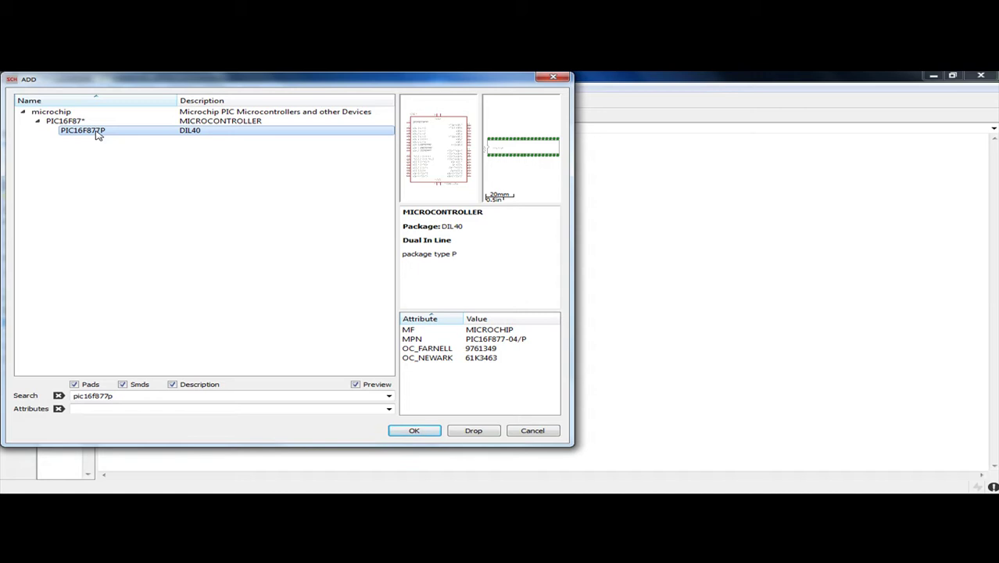
{"action": "left_click", "coordinate": [415, 432]}
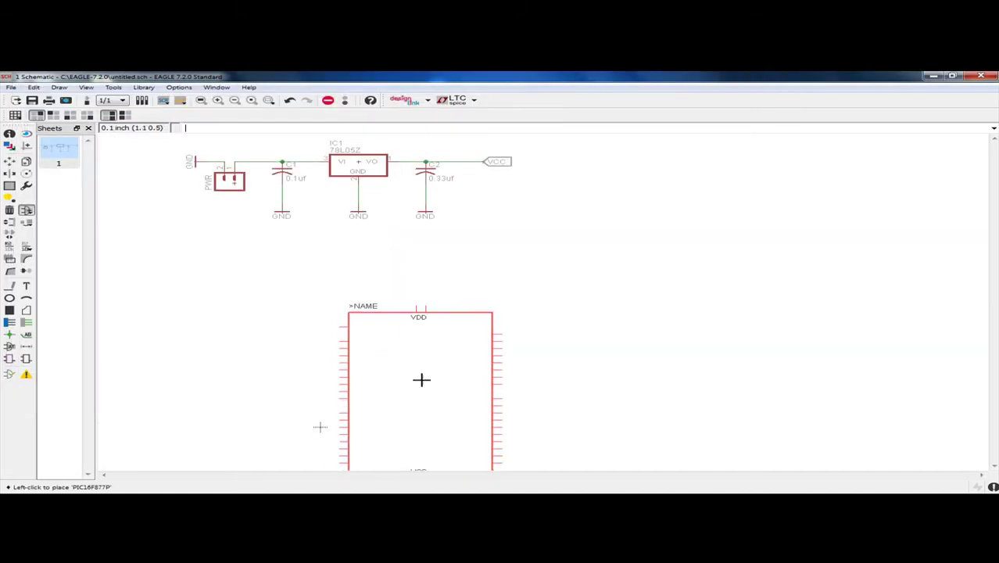
{"action": "scroll", "coordinate": [551, 356], "scroll_direction": "up", "scroll_amount": 3}
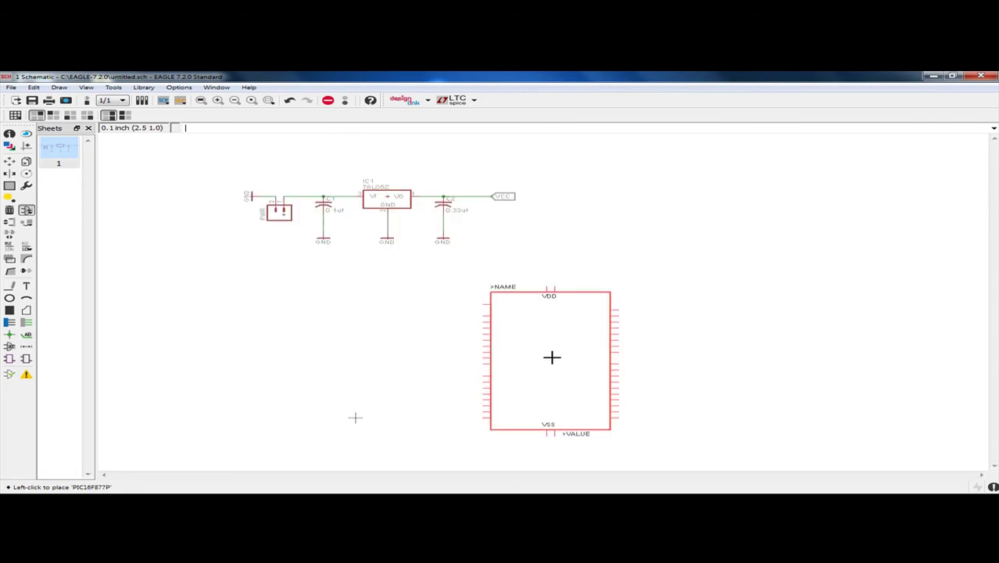
{"action": "scroll", "coordinate": [551, 356], "scroll_direction": "down", "scroll_amount": 2}
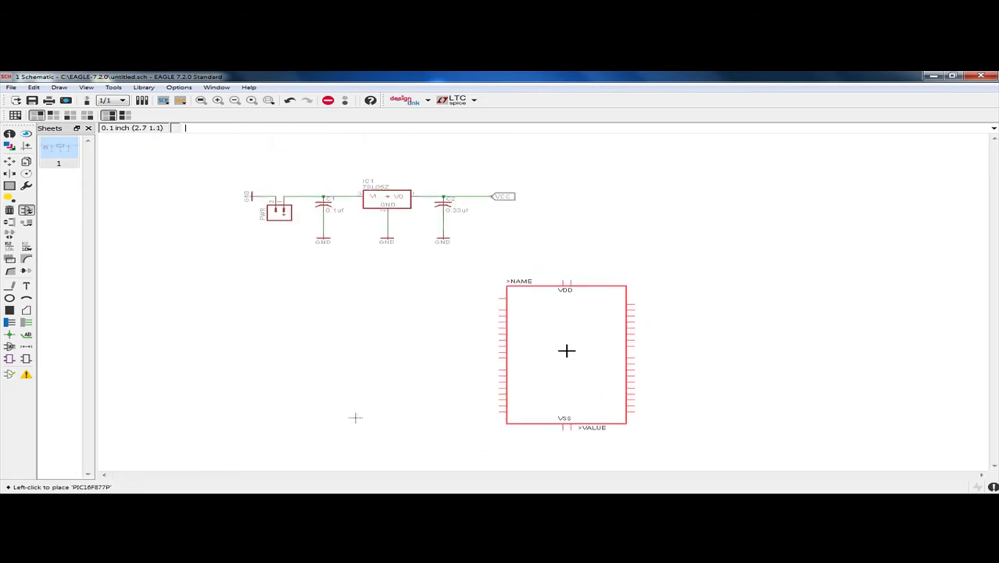
{"action": "left_click", "coordinate": [571, 362]}
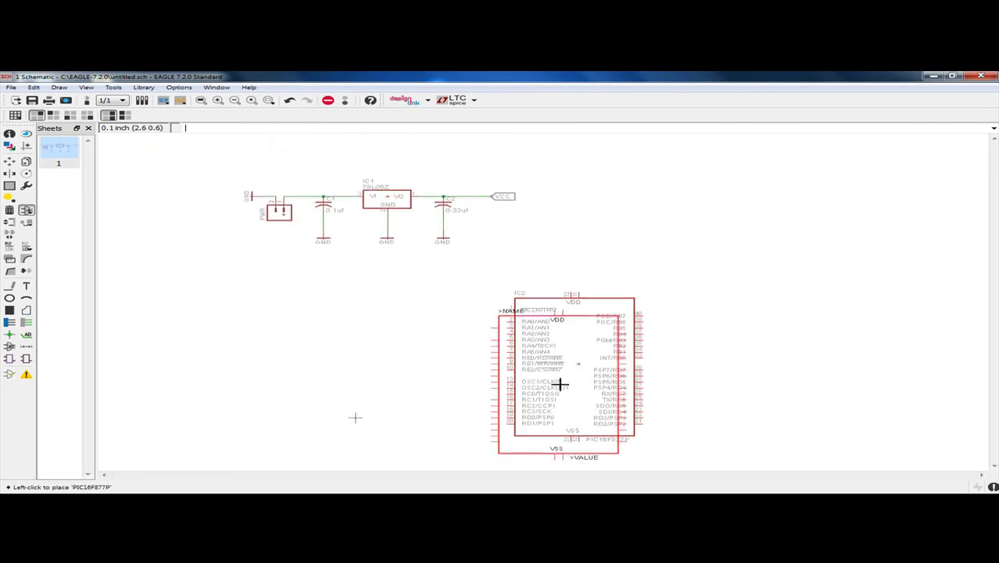
{"action": "key", "text": "Escape"}
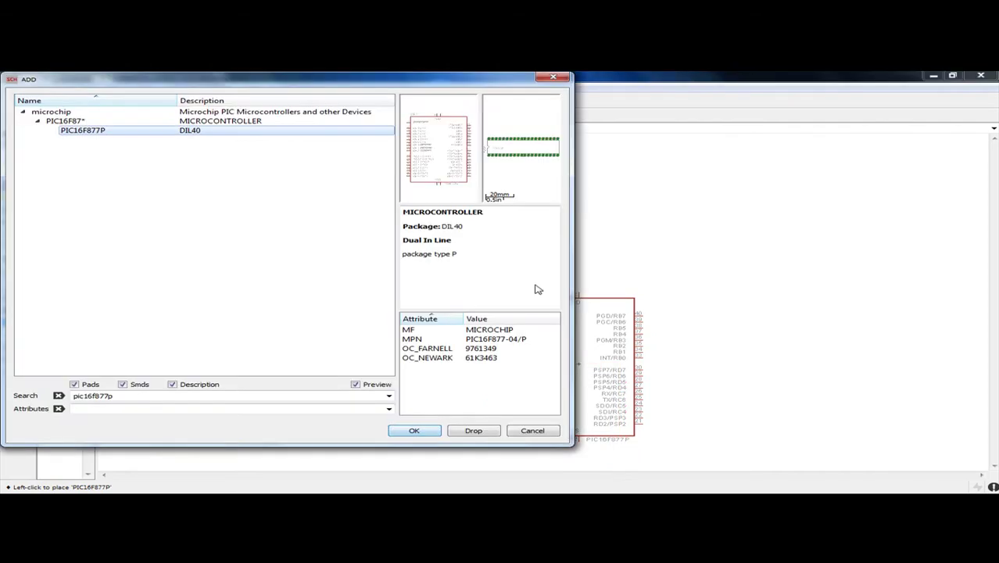
{"action": "left_click", "coordinate": [544, 431]}
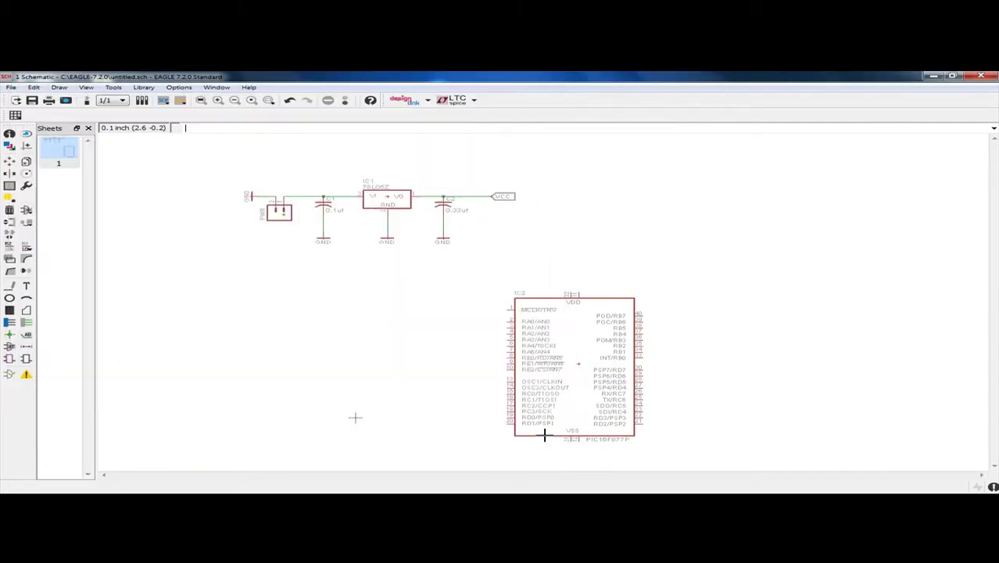
Step: Draw a net joining the microcontroller's two VDD pins, 32 and 11
{"action": "scroll", "coordinate": [611, 342], "scroll_direction": "up", "scroll_amount": 3}
{"action": "scroll", "coordinate": [612, 342], "scroll_direction": "down", "scroll_amount": 2}
{"action": "scroll", "coordinate": [617, 413], "scroll_direction": "up", "scroll_amount": 2}
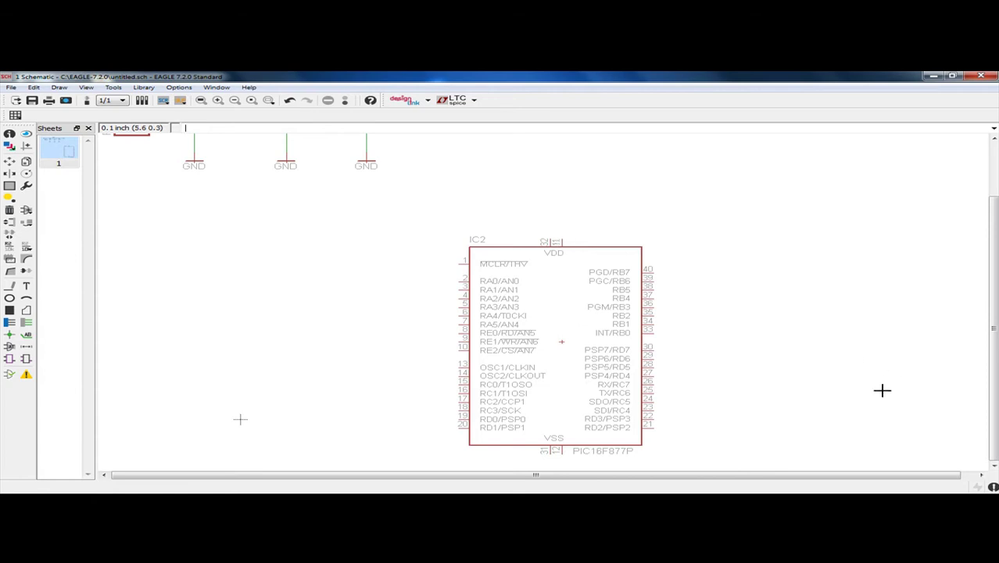
{"action": "scroll", "coordinate": [875, 387], "scroll_direction": "down", "scroll_amount": 1}
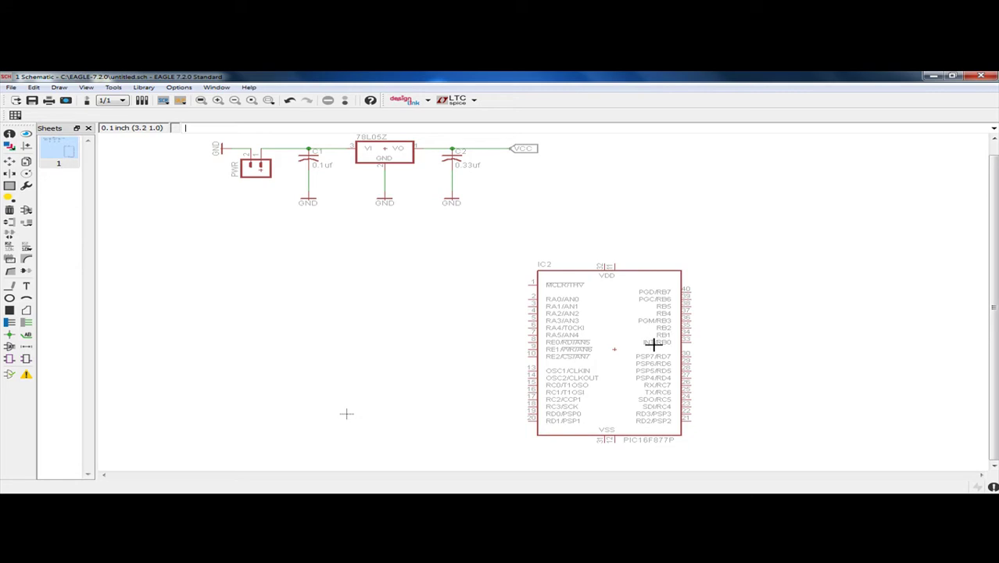
{"action": "scroll", "coordinate": [653, 344], "scroll_direction": "up", "scroll_amount": 1}
{"action": "scroll", "coordinate": [653, 344], "scroll_direction": "down", "scroll_amount": 1}
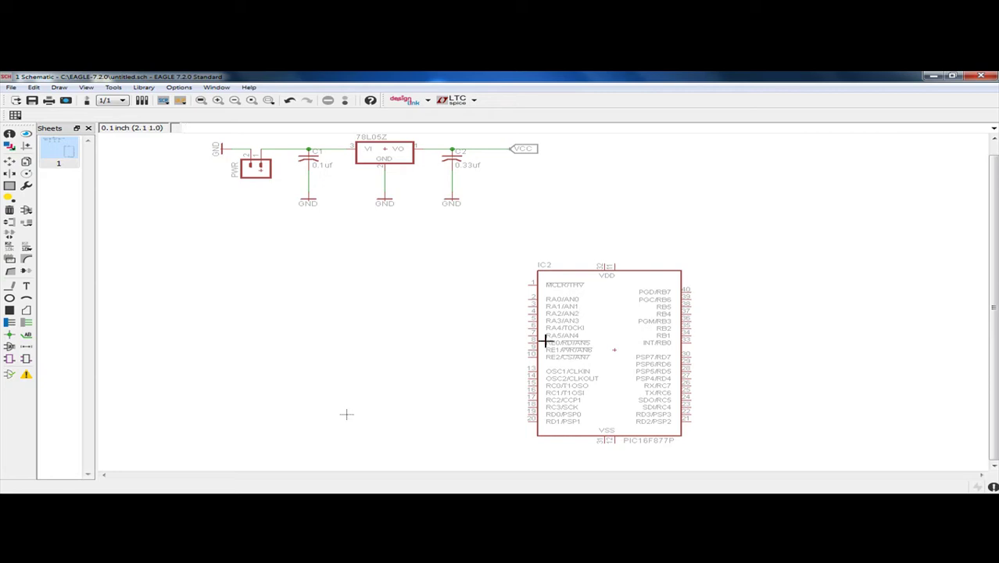
{"action": "scroll", "coordinate": [580, 268], "scroll_direction": "up", "scroll_amount": 1}
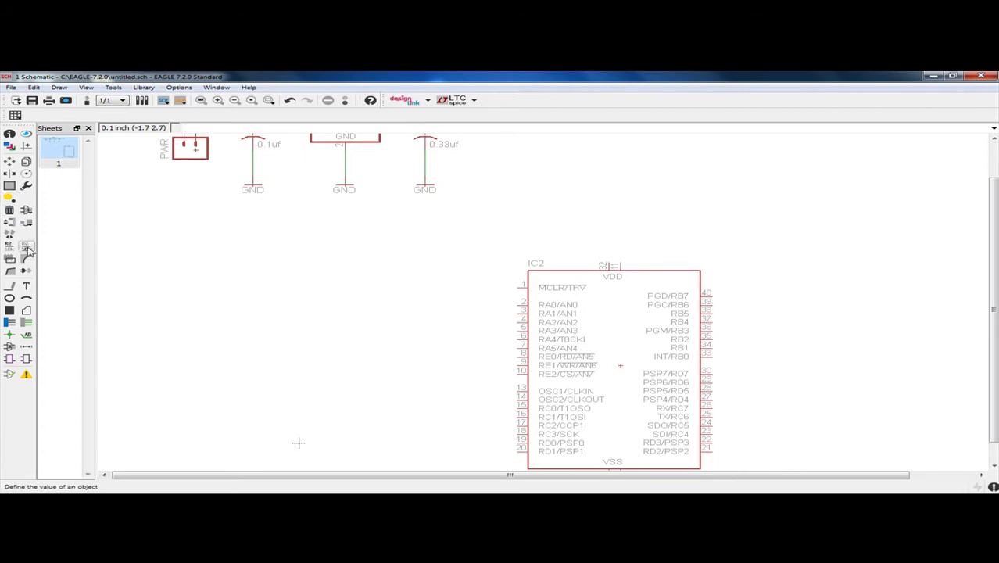
{"action": "left_click", "coordinate": [26, 322]}
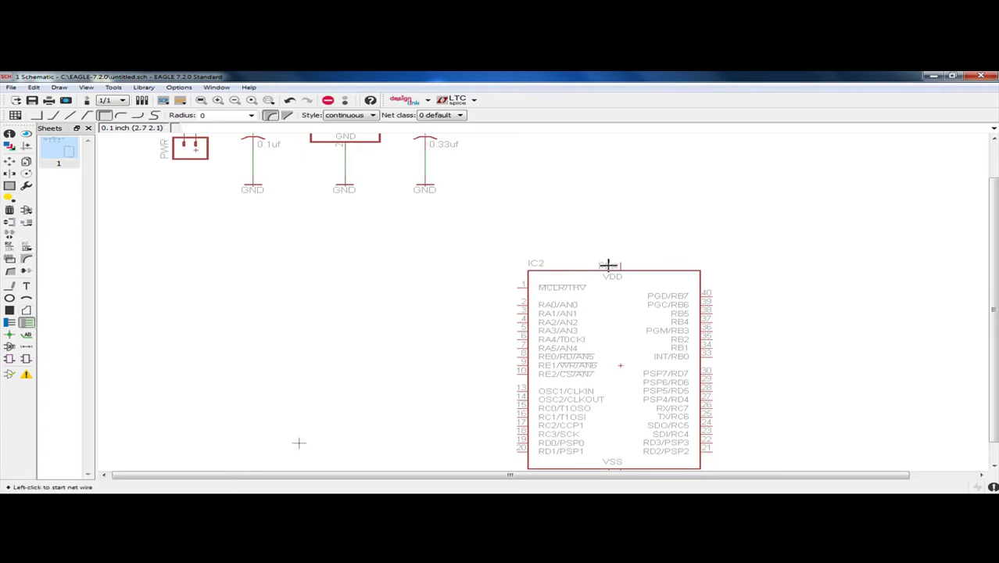
{"action": "left_click", "coordinate": [610, 264]}
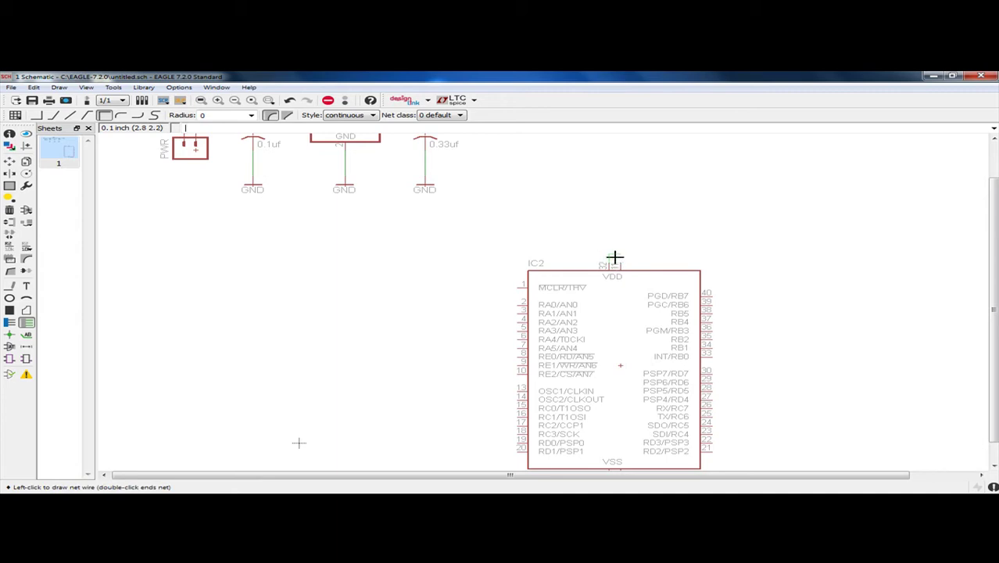
{"action": "left_click", "coordinate": [622, 263]}
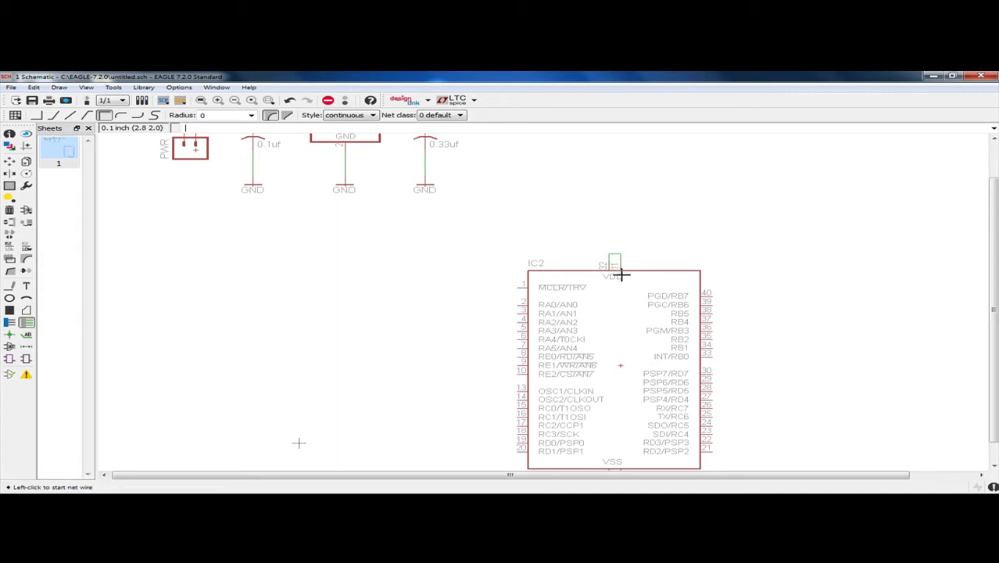
Step: Draw a net joining the microcontroller's two VSS pins, 31 and 12
{"action": "scroll", "coordinate": [621, 274], "scroll_direction": "down", "scroll_amount": 2}
{"action": "scroll", "coordinate": [758, 351], "scroll_direction": "up", "scroll_amount": 1}
{"action": "middle_click_drag", "start_coordinate": [750, 368], "coordinate": [740, 338]}
{"action": "scroll", "coordinate": [594, 411], "scroll_direction": "up", "scroll_amount": 2}
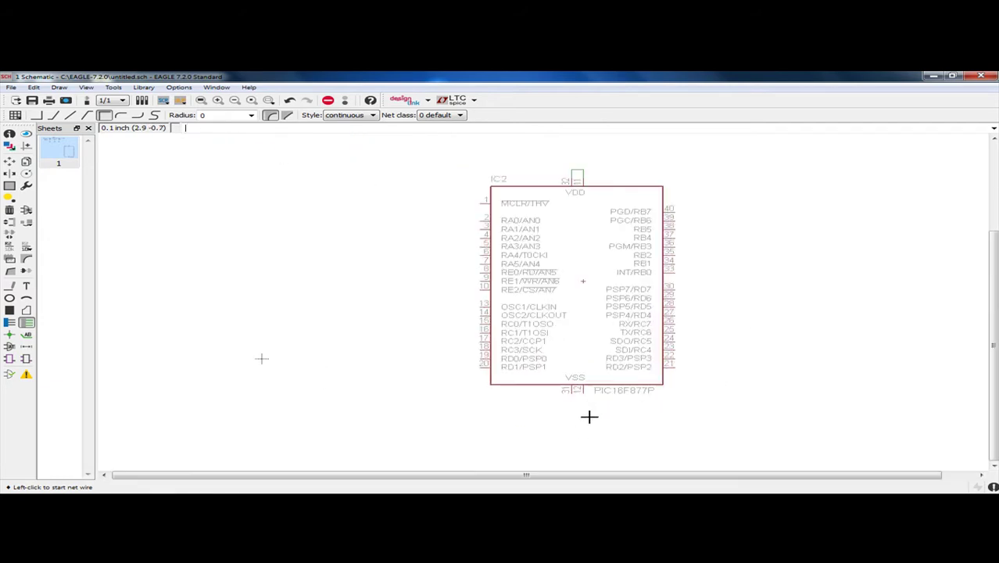
{"action": "left_click", "coordinate": [562, 383]}
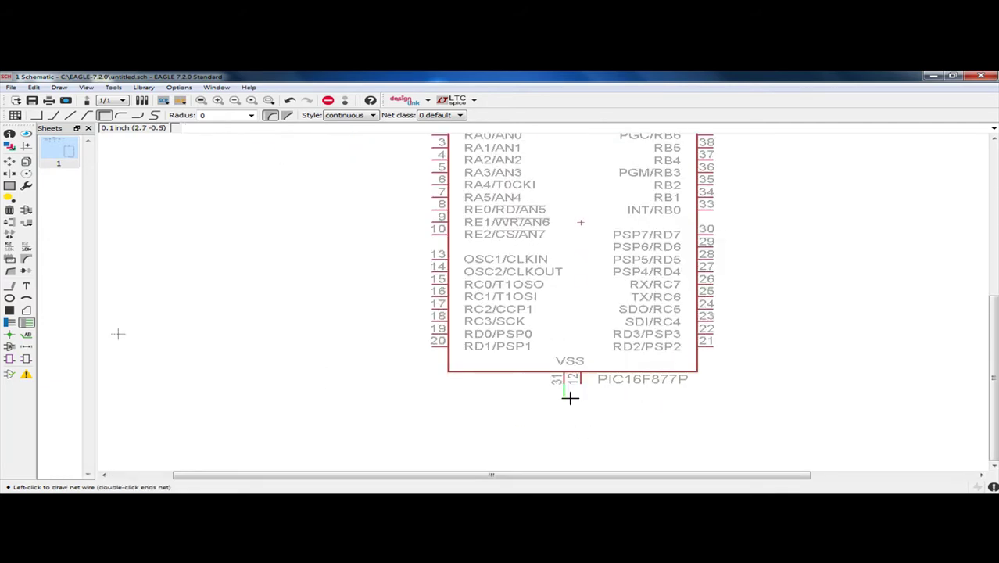
{"action": "left_click", "coordinate": [582, 383]}
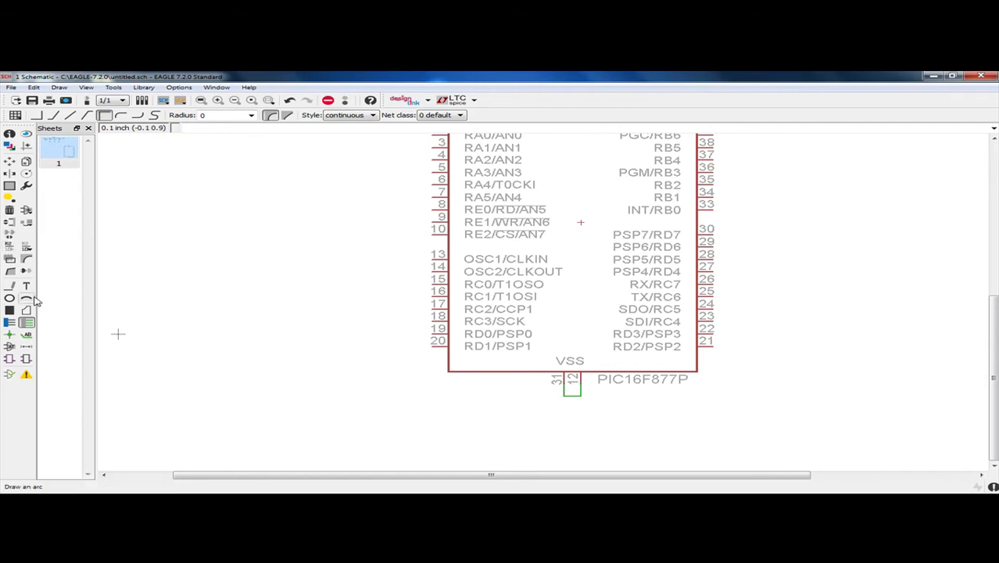
{"action": "scroll", "coordinate": [174, 269], "scroll_direction": "down", "scroll_amount": 3}
{"action": "scroll", "coordinate": [182, 230], "scroll_direction": "up", "scroll_amount": 1}
{"action": "middle_click_drag", "start_coordinate": [182, 230], "coordinate": [303, 334]}
{"action": "scroll", "coordinate": [301, 310], "scroll_direction": "up", "scroll_amount": 1}
{"action": "scroll", "coordinate": [304, 301], "scroll_direction": "down", "scroll_amount": 1}
{"action": "scroll", "coordinate": [303, 301], "scroll_direction": "down", "scroll_amount": 1}
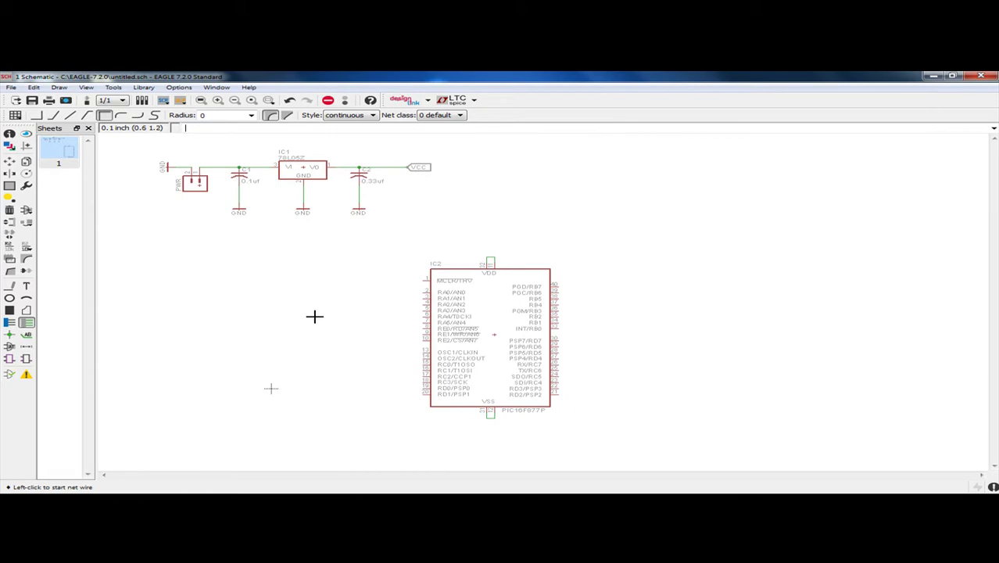
Step: Copy the GND symbol under capacitor C2 and place the copy just below the microcontroller's VSS pins
{"action": "left_click", "coordinate": [26, 162]}
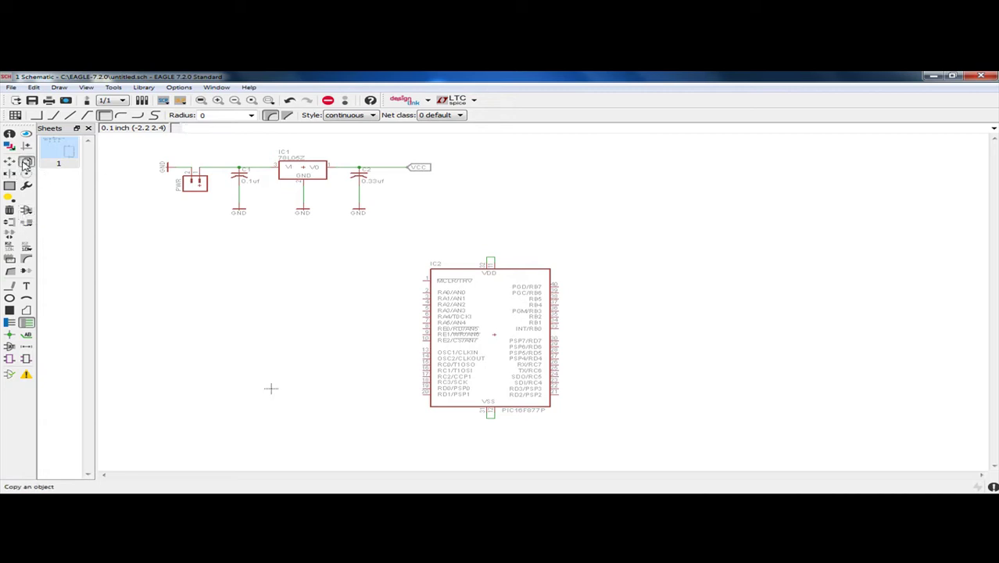
{"action": "left_click", "coordinate": [356, 209]}
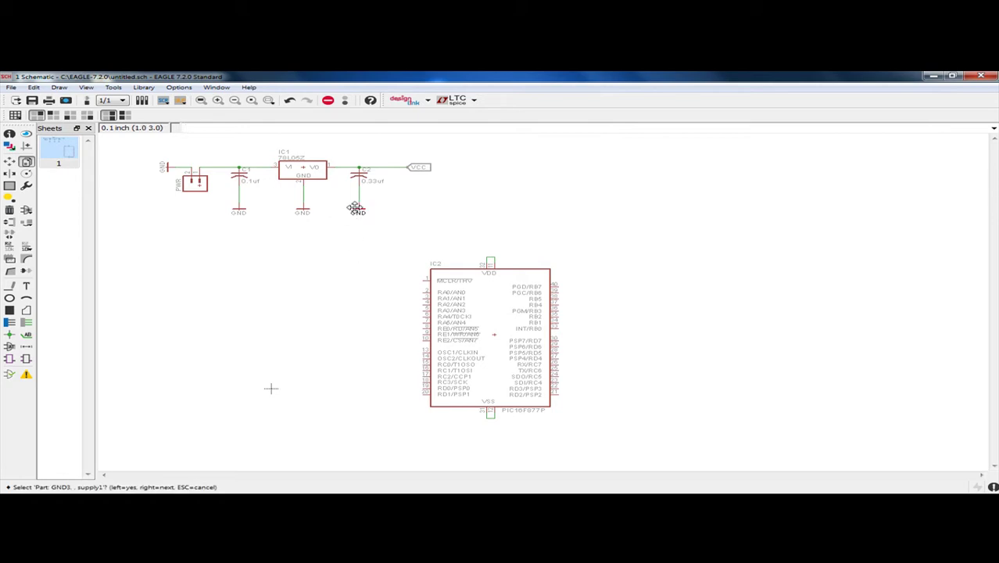
{"action": "left_click", "coordinate": [356, 208]}
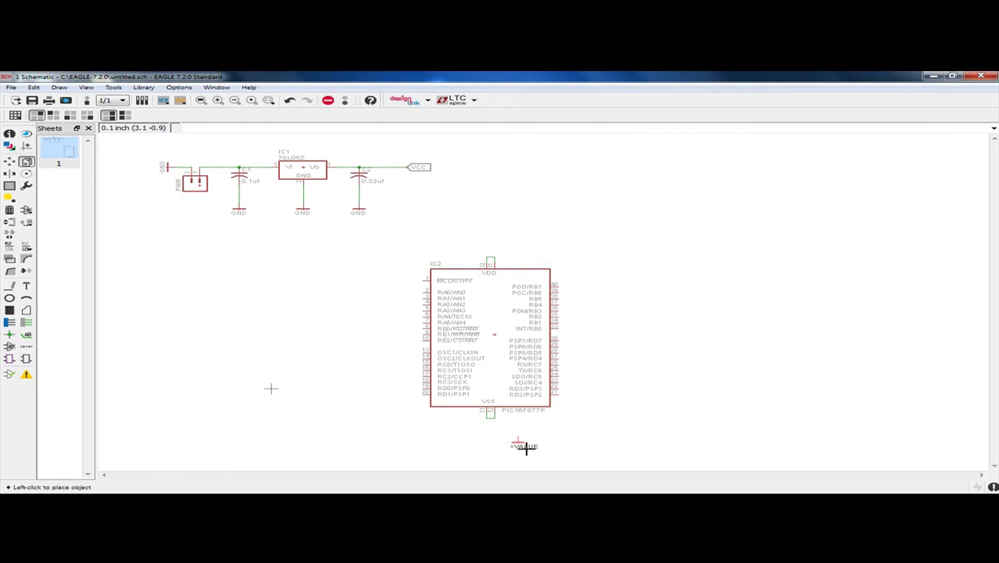
{"action": "scroll", "coordinate": [512, 441], "scroll_direction": "up", "scroll_amount": 2}
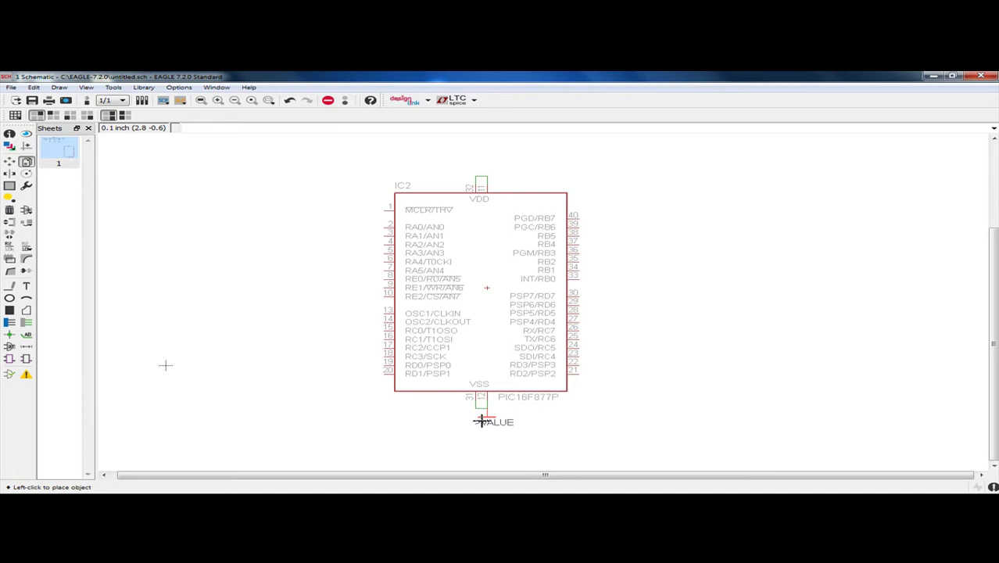
{"action": "left_click", "coordinate": [483, 426]}
Step: Draw a net from the new GND symbol to the joined VSS pins and merge that segment into supply net GND
{"action": "left_click", "coordinate": [26, 322]}
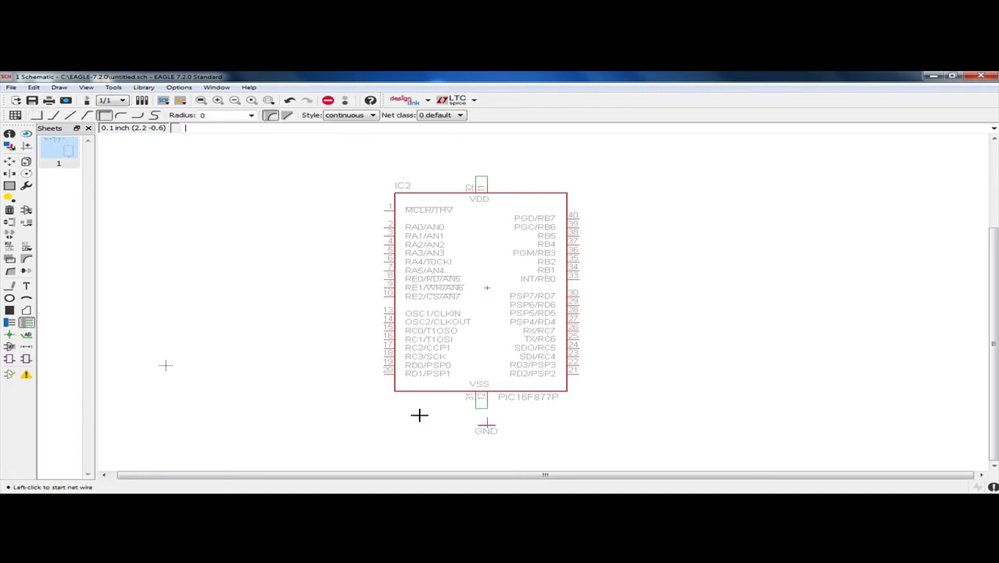
{"action": "left_click", "coordinate": [485, 422]}
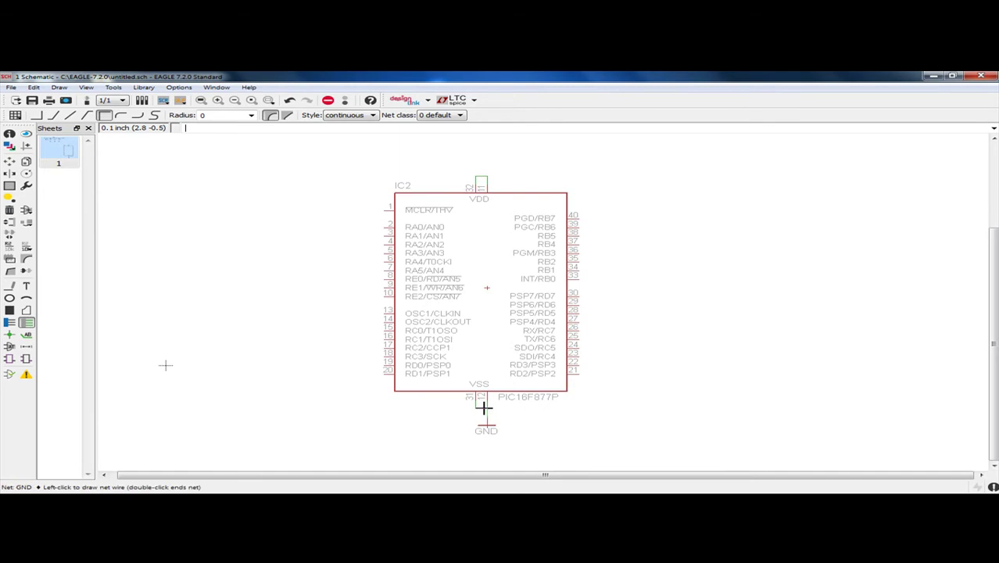
{"action": "left_click", "coordinate": [484, 406]}
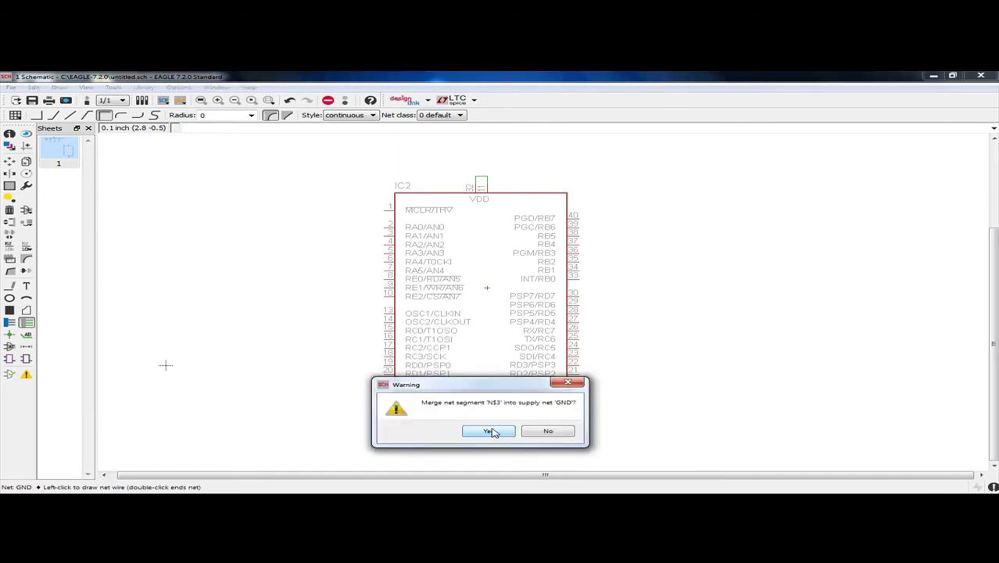
{"action": "left_click_drag", "start_coordinate": [500, 393], "coordinate": [708, 377]}
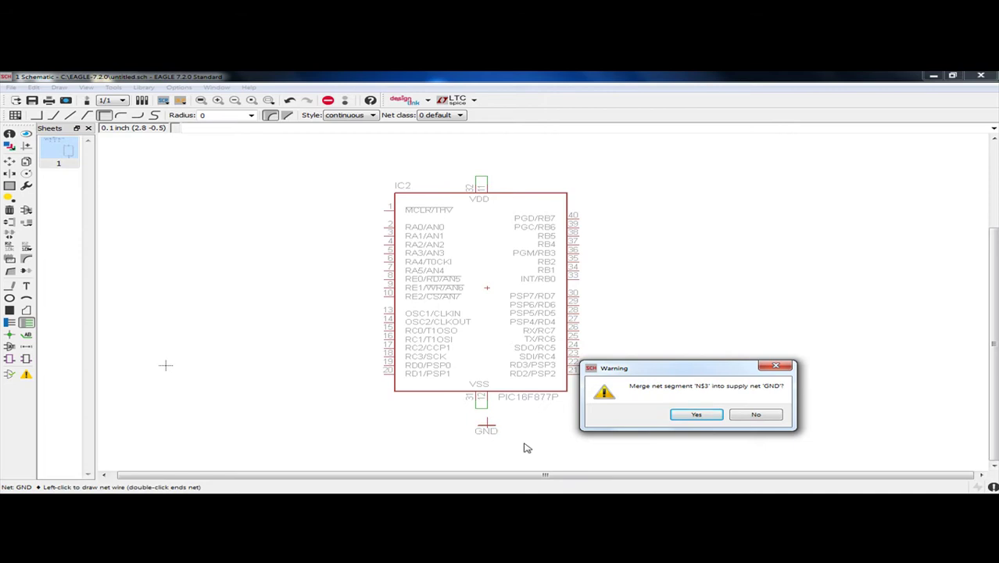
{"action": "left_click", "coordinate": [676, 415]}
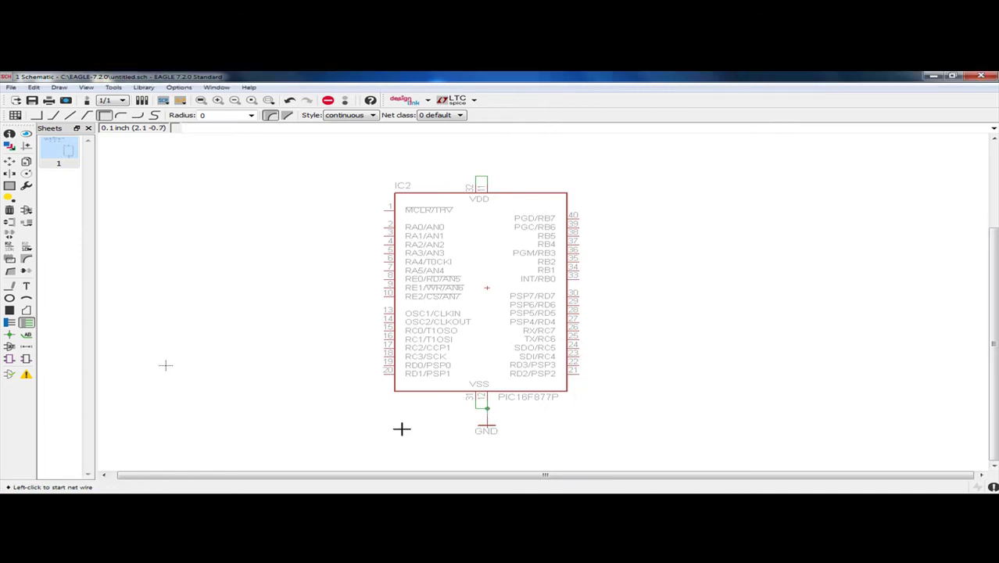
Step: Draw a short net stub upward from the wire joining the microcontroller's VDD pins
{"action": "scroll", "coordinate": [335, 269], "scroll_direction": "down", "scroll_amount": 1}
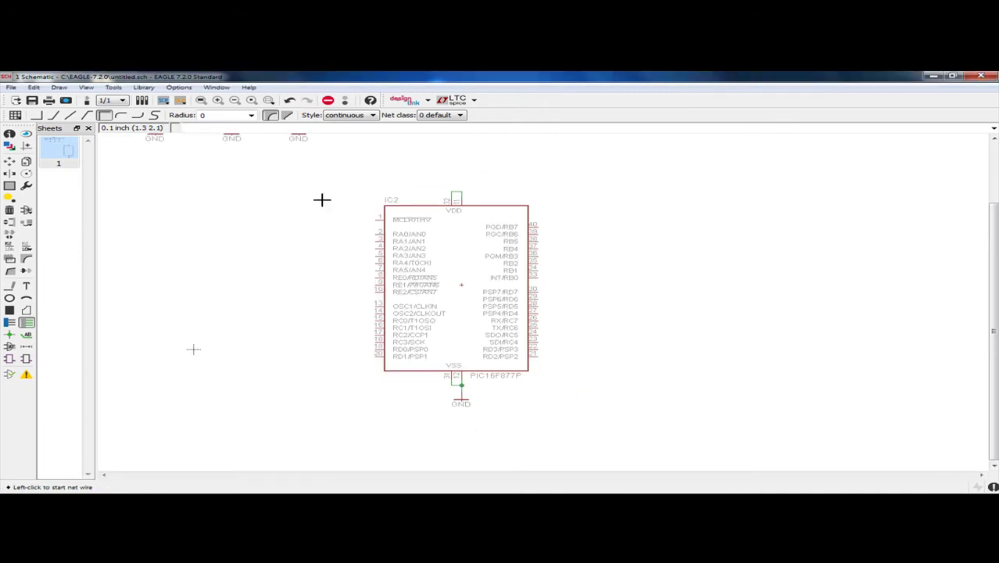
{"action": "scroll", "coordinate": [309, 192], "scroll_direction": "up", "scroll_amount": 2}
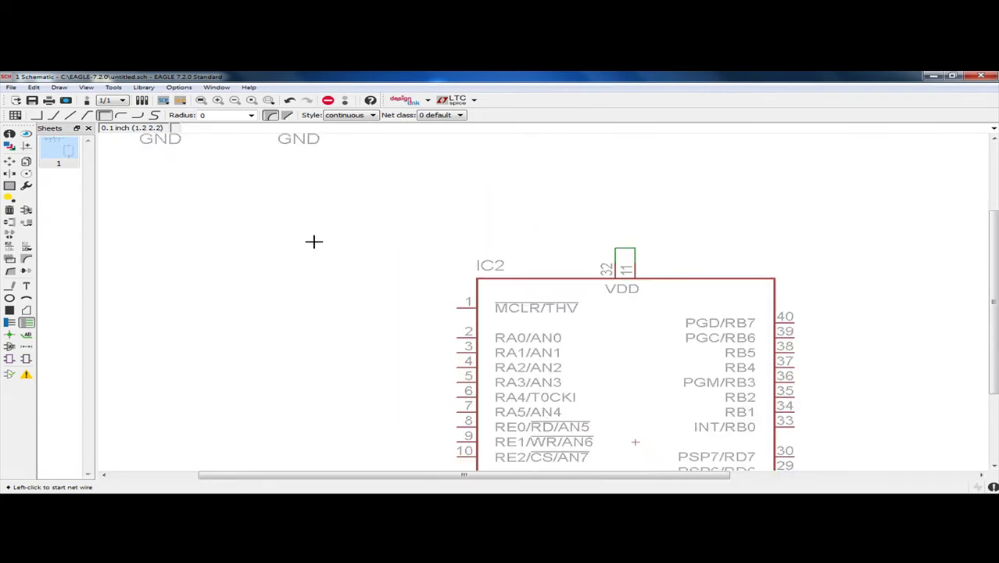
{"action": "scroll", "coordinate": [310, 241], "scroll_direction": "down", "scroll_amount": 1}
{"action": "scroll", "coordinate": [309, 242], "scroll_direction": "down", "scroll_amount": 1}
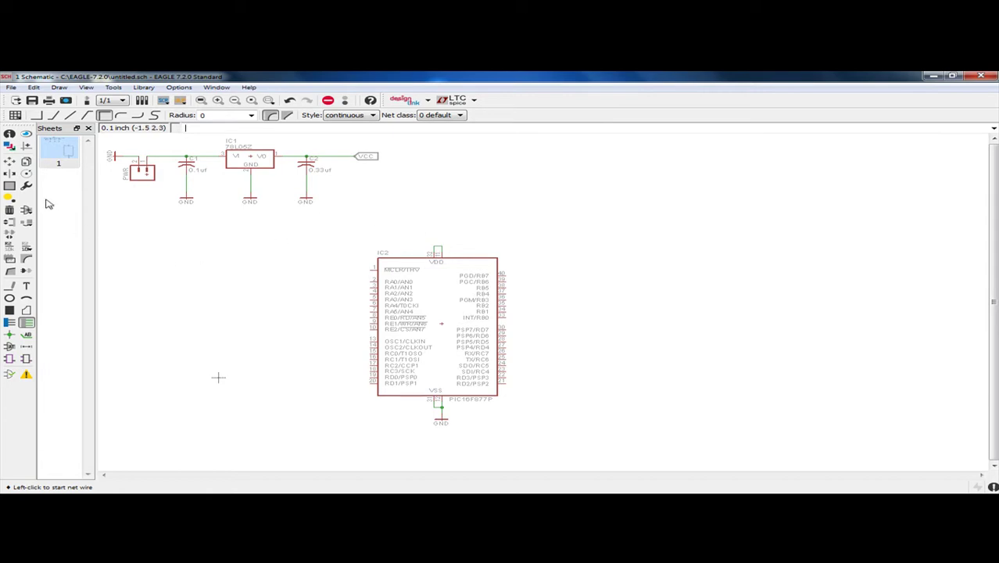
{"action": "left_click", "coordinate": [27, 323]}
{"action": "scroll", "coordinate": [422, 244], "scroll_direction": "up", "scroll_amount": 1}
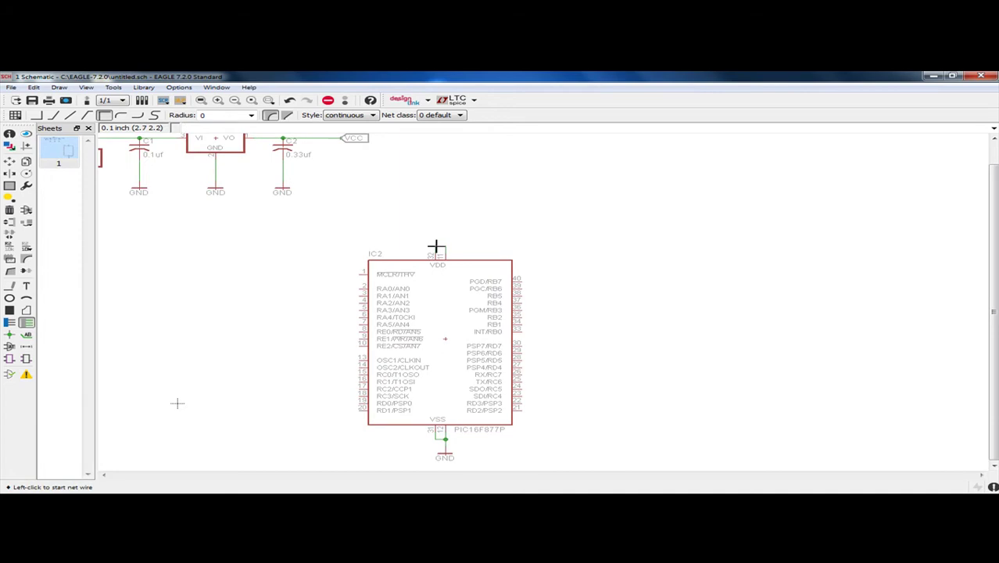
{"action": "left_click", "coordinate": [434, 246]}
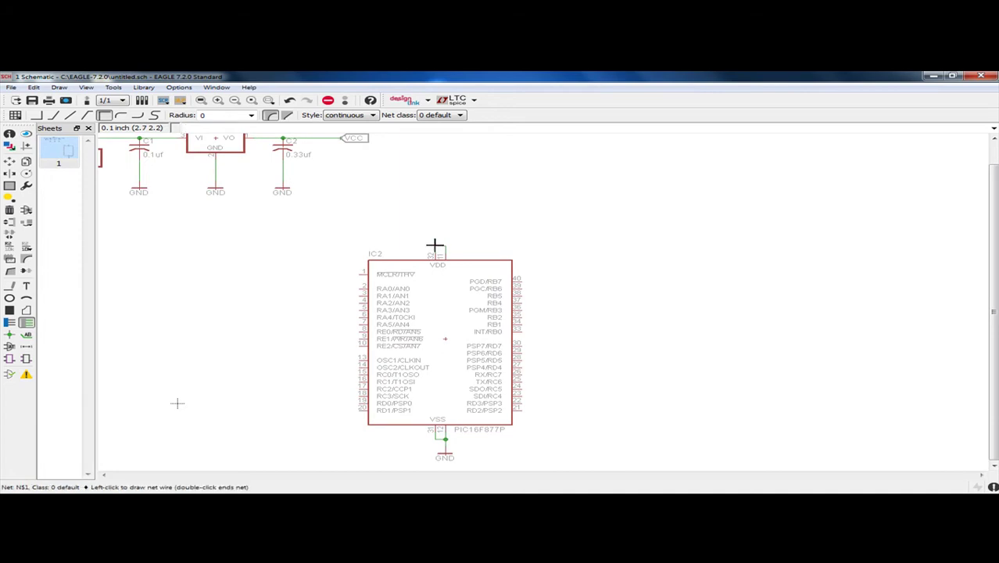
{"action": "double_click", "coordinate": [435, 231]}
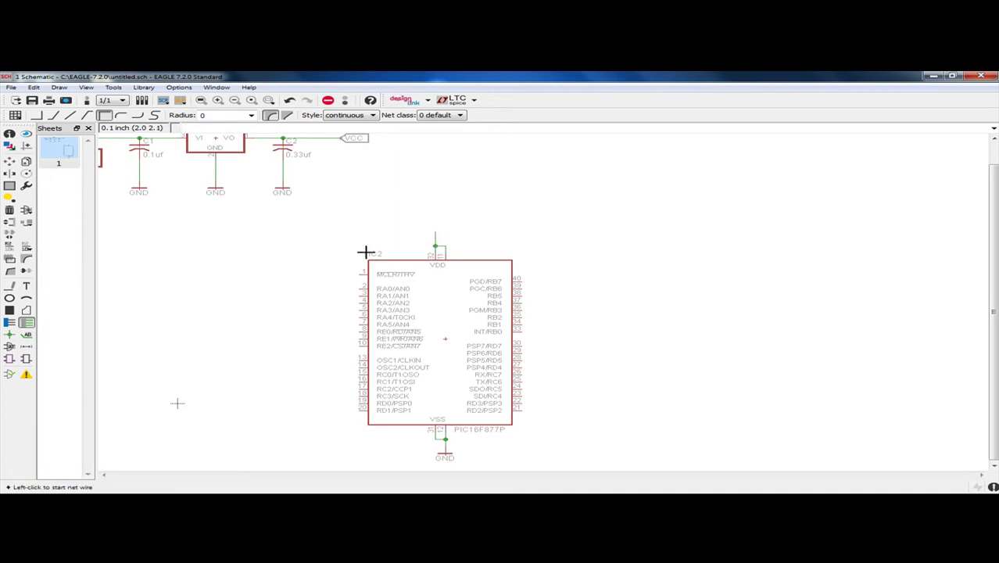
Step: Attach a cross-reference label, rotated to point upward, to the end of the VDD net stub
{"action": "left_click", "coordinate": [26, 338]}
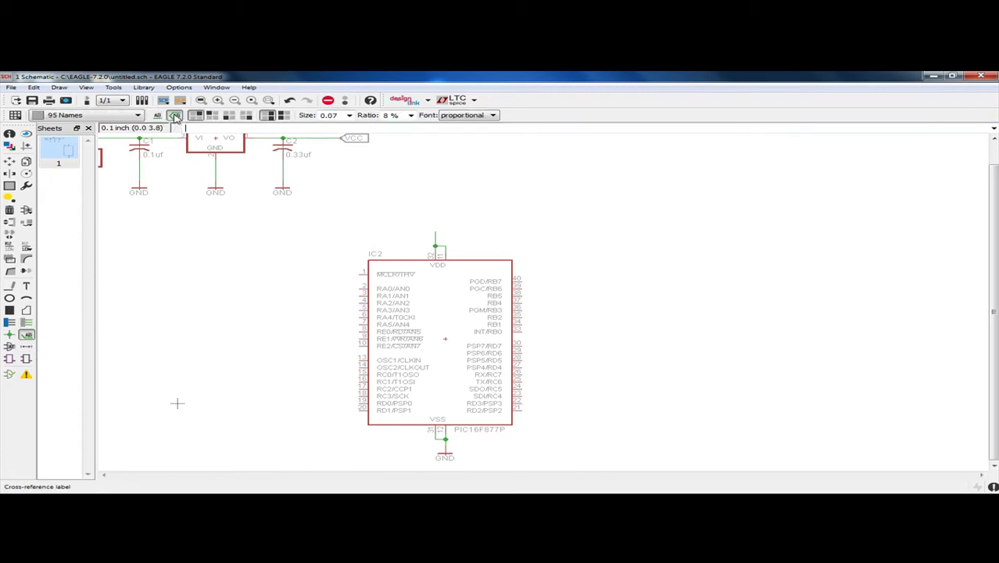
{"action": "left_click", "coordinate": [175, 116]}
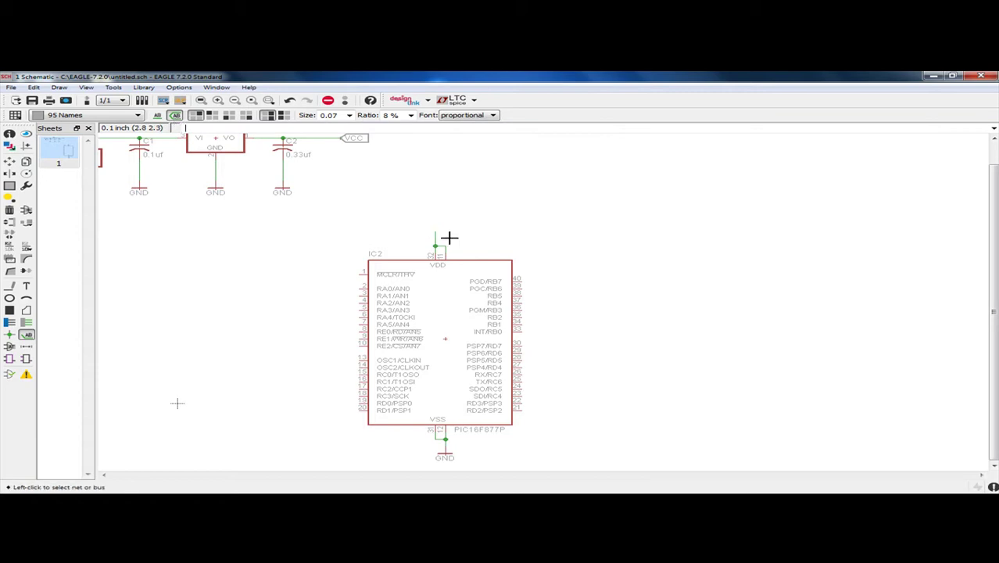
{"action": "left_click", "coordinate": [435, 232]}
{"action": "right_click", "coordinate": [435, 232]}
{"action": "left_click", "coordinate": [434, 228]}
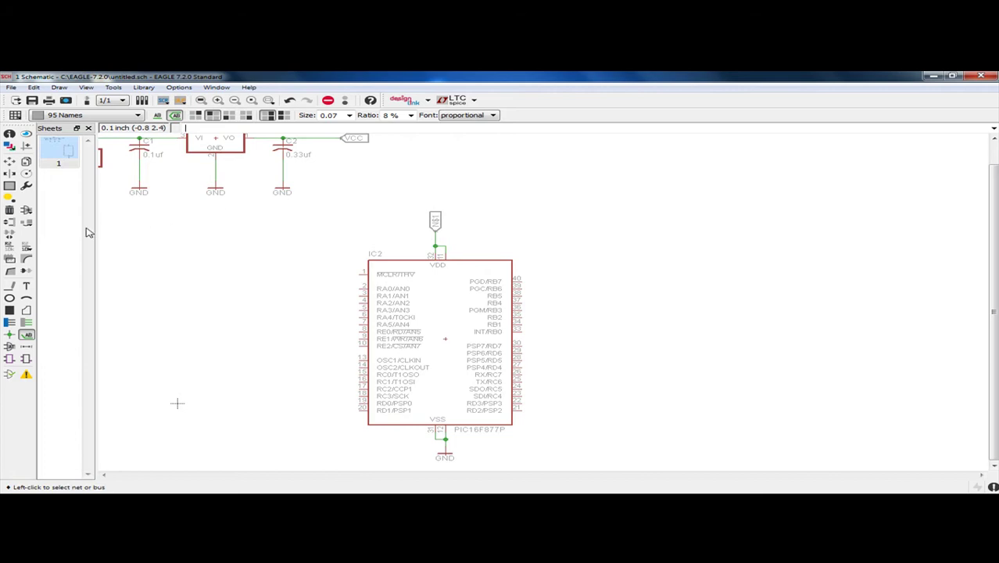
Step: Rename the labelled VDD net to VCC and accept connecting it to the existing VCC net
{"action": "left_click", "coordinate": [10, 247]}
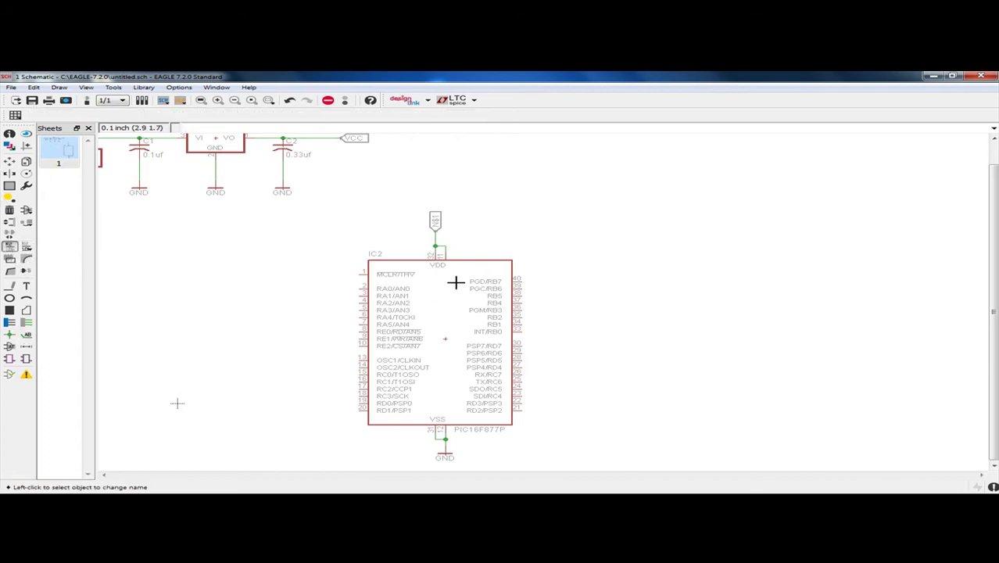
{"action": "left_click", "coordinate": [435, 220]}
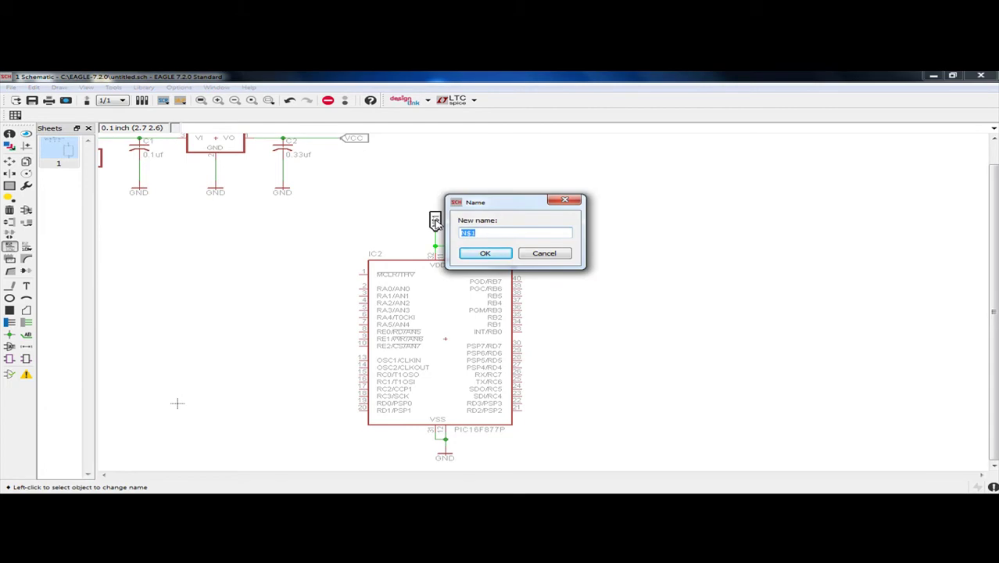
{"action": "type", "text": "V"}
{"action": "left_click", "coordinate": [485, 255]}
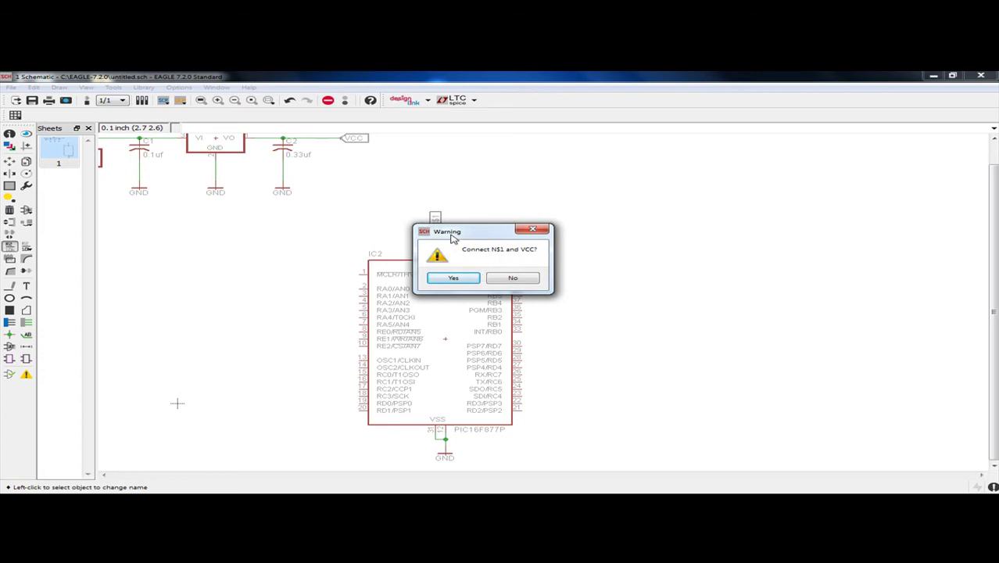
{"action": "left_click_drag", "start_coordinate": [452, 239], "coordinate": [535, 241]}
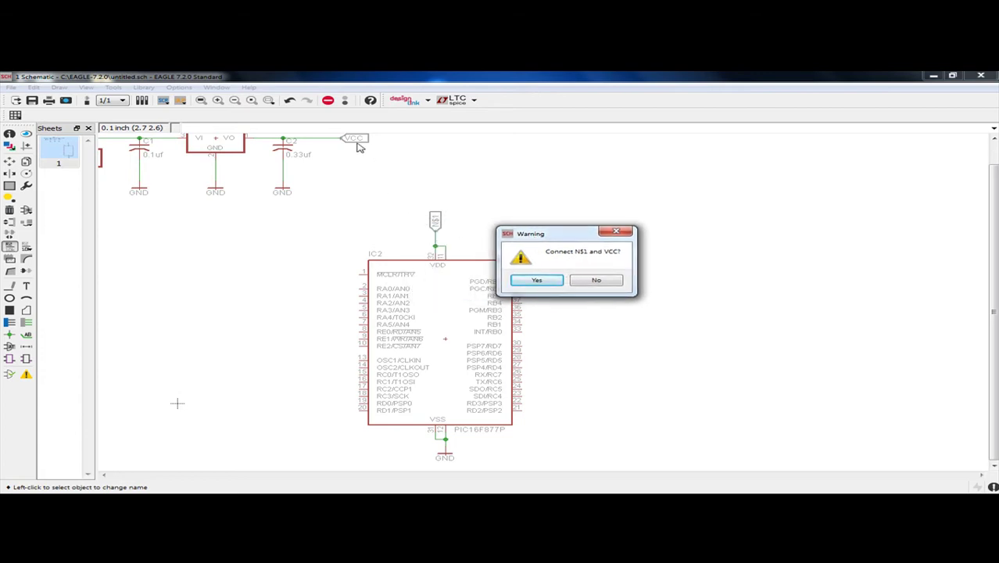
{"action": "left_click", "coordinate": [545, 282]}
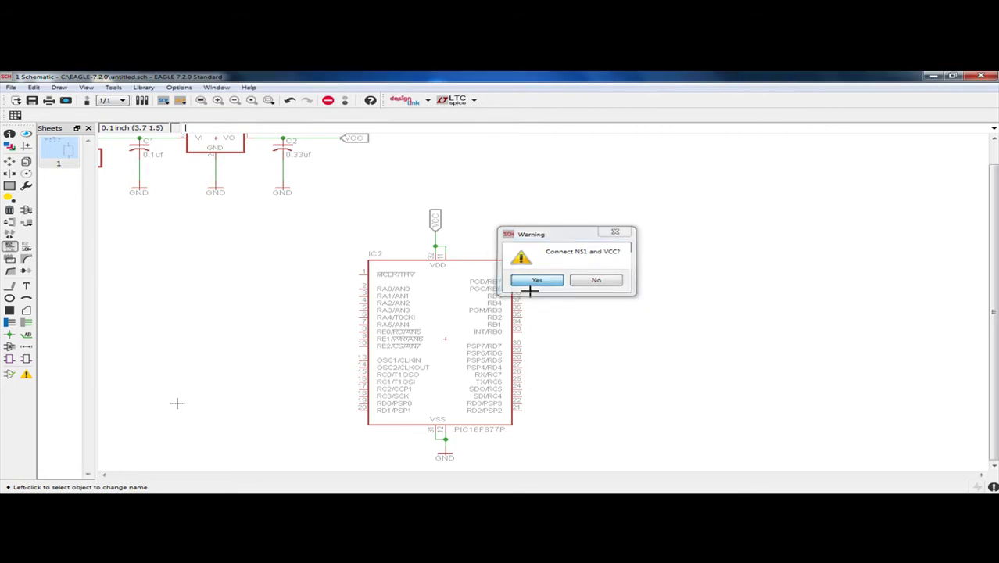
Step: Switch to picKit3_poster.pdf in Adobe Acrobat, examine the PICkit 3 connector pinout and target wiring, and return to the maximized EAGLE schematic
{"action": "scroll", "coordinate": [461, 225], "scroll_direction": "down", "scroll_amount": 2}
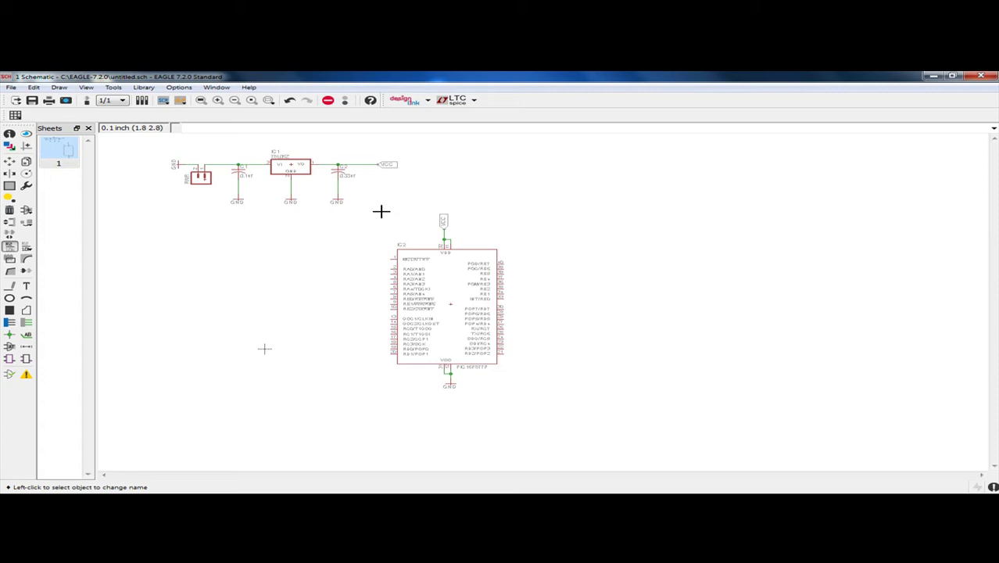
{"action": "scroll", "coordinate": [388, 229], "scroll_direction": "up", "scroll_amount": 1}
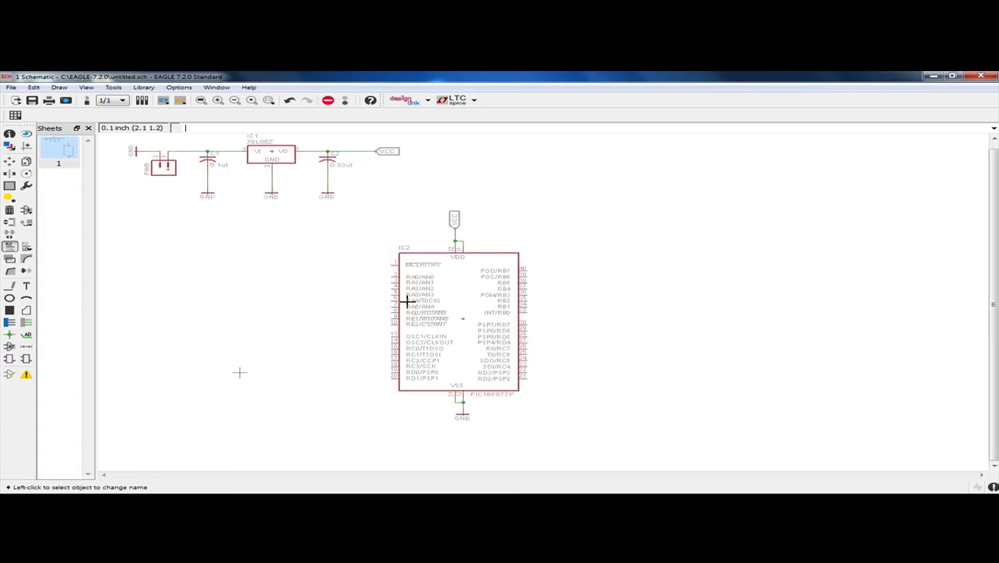
{"action": "double_click", "coordinate": [104, 76]}
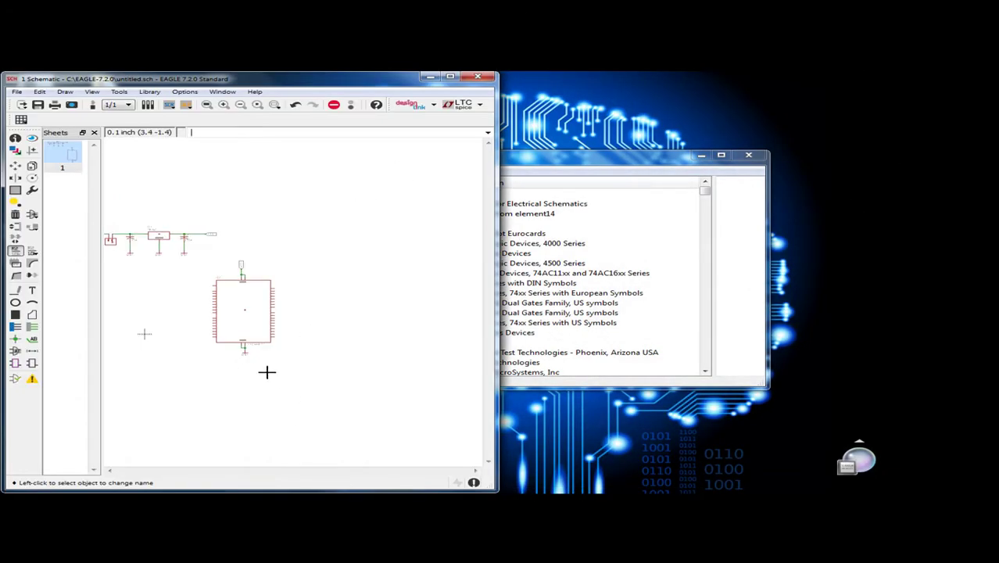
{"action": "scroll", "coordinate": [258, 365], "scroll_direction": "up", "scroll_amount": 3}
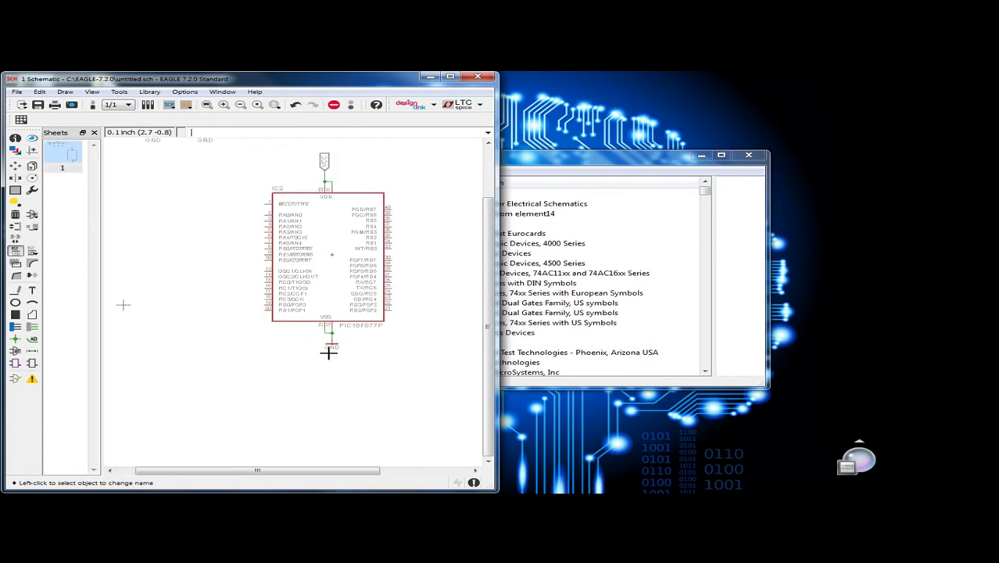
{"action": "scroll", "coordinate": [319, 335], "scroll_direction": "down", "scroll_amount": 4}
{"action": "mouse_move", "coordinate": [993, 260]}
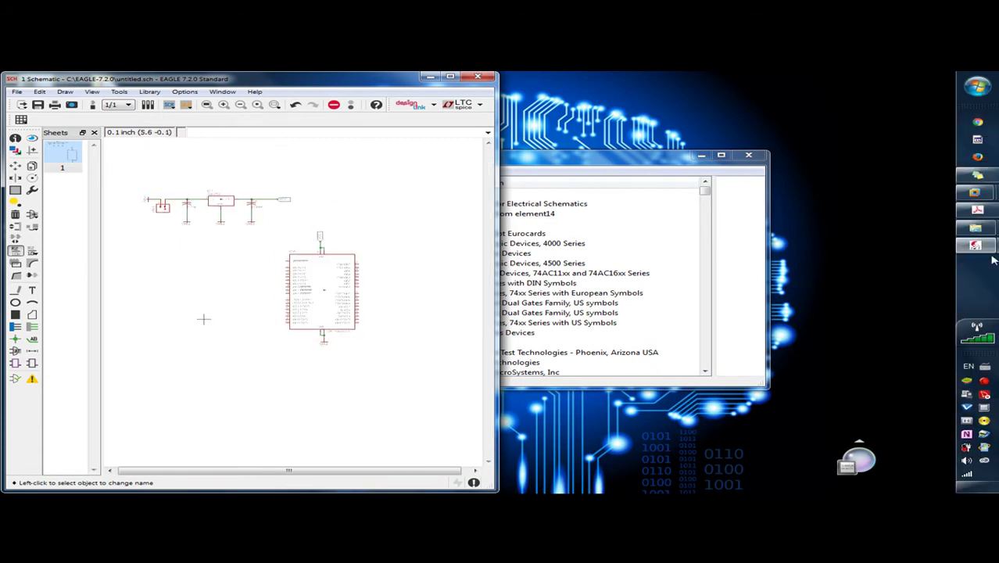
{"action": "left_click", "coordinate": [975, 211]}
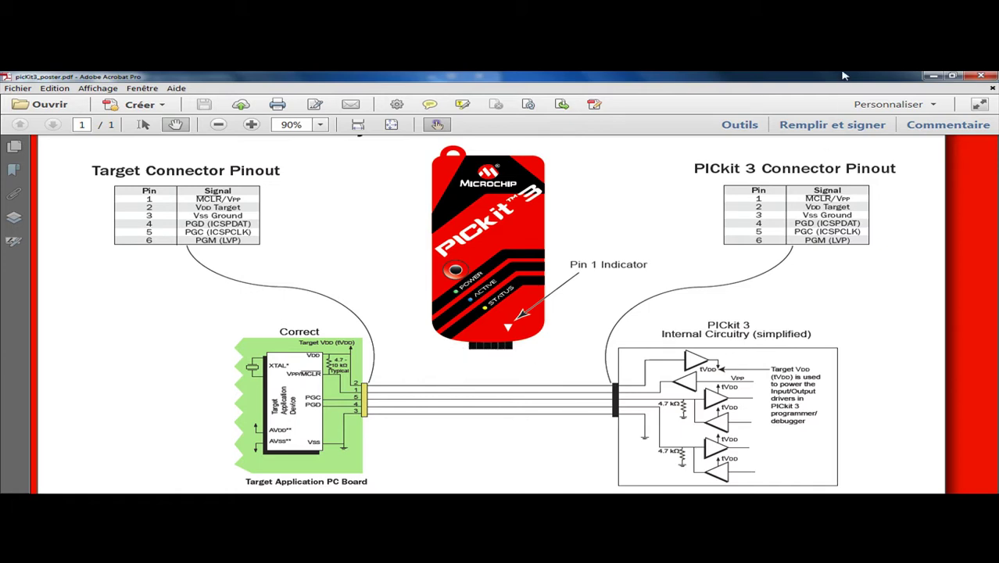
{"action": "left_click", "coordinate": [932, 77]}
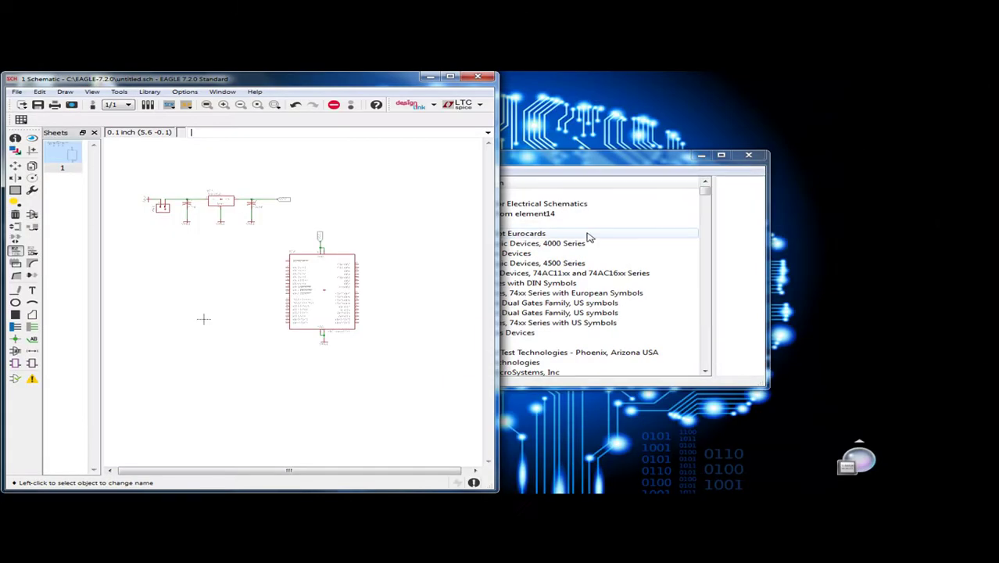
{"action": "left_click", "coordinate": [455, 78]}
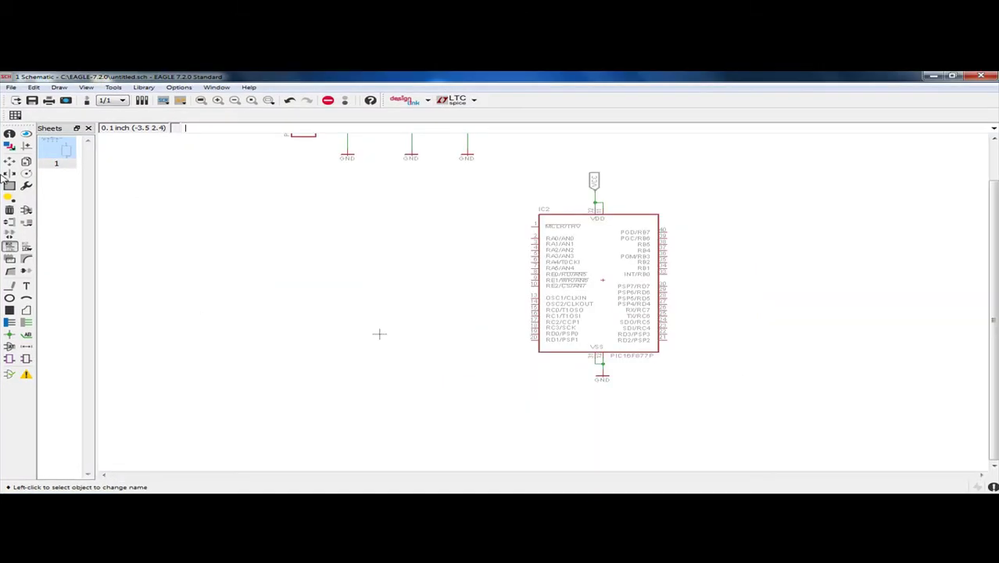
Step: Search the part library for icsp and choose the SparkFun PIC-ICSP-MINI connector to add
{"action": "left_click", "coordinate": [26, 211]}
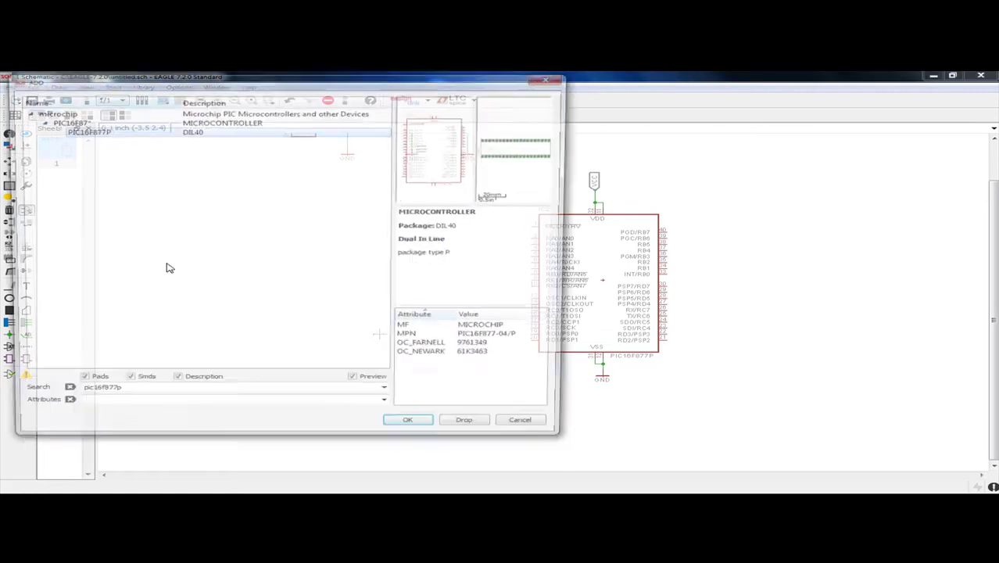
{"action": "double_click", "coordinate": [69, 395]}
{"action": "key", "text": "Delete"}
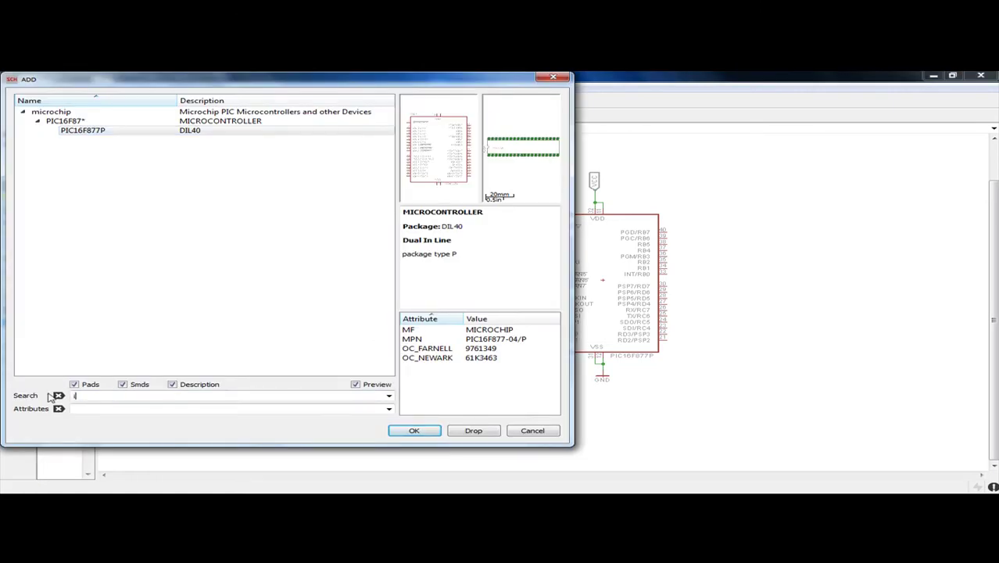
{"action": "key", "text": "Return"}
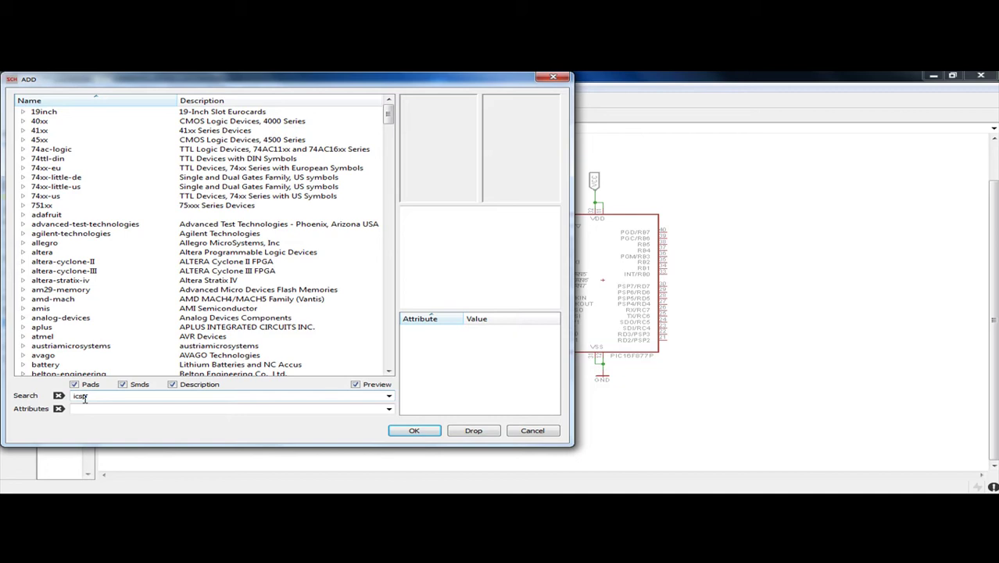
{"action": "key", "text": "Return"}
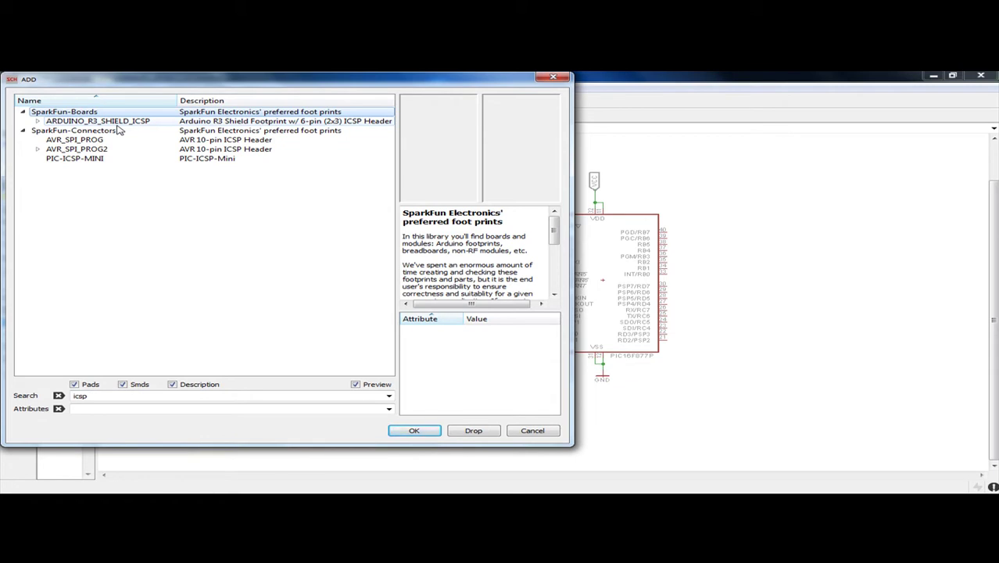
{"action": "left_click", "coordinate": [95, 161]}
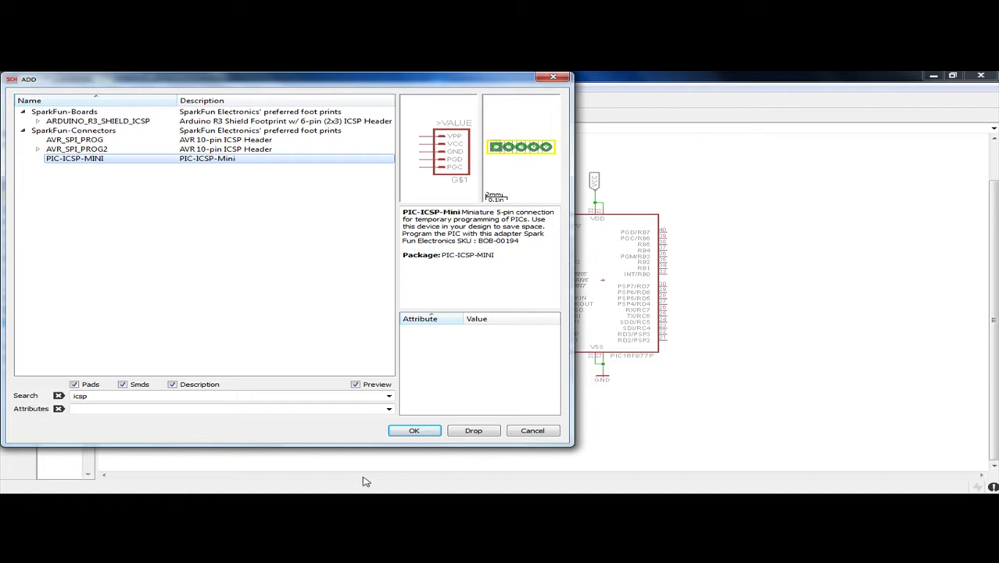
{"action": "left_click", "coordinate": [403, 431]}
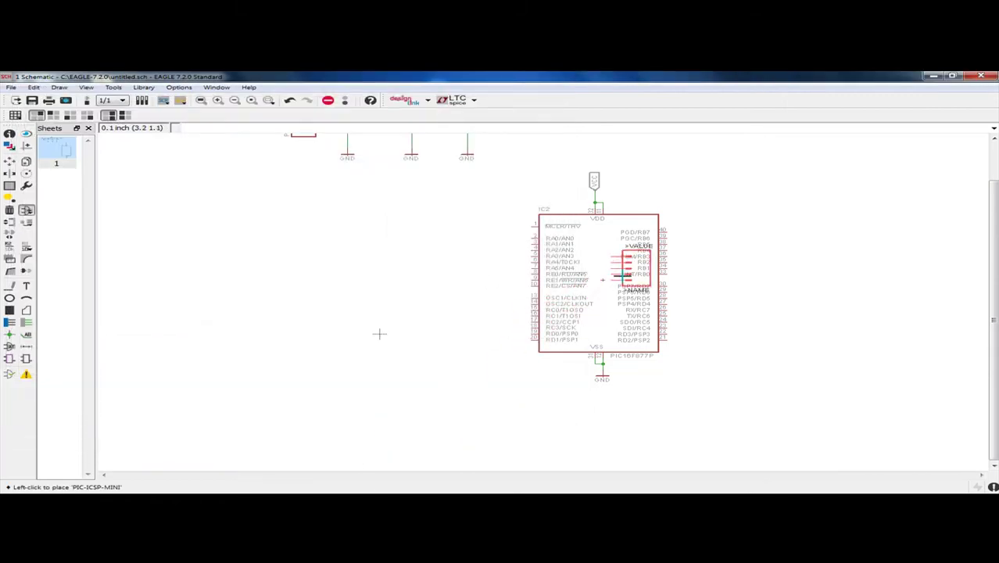
Step: Place one PIC-ICSP-MINI connector, rotated with its pins facing down, above and to the right of the microcontroller, and finish adding parts
{"action": "scroll", "coordinate": [693, 236], "scroll_direction": "up", "scroll_amount": 2}
{"action": "scroll", "coordinate": [705, 214], "scroll_direction": "up", "scroll_amount": 1}
{"action": "right_click", "coordinate": [705, 212]}
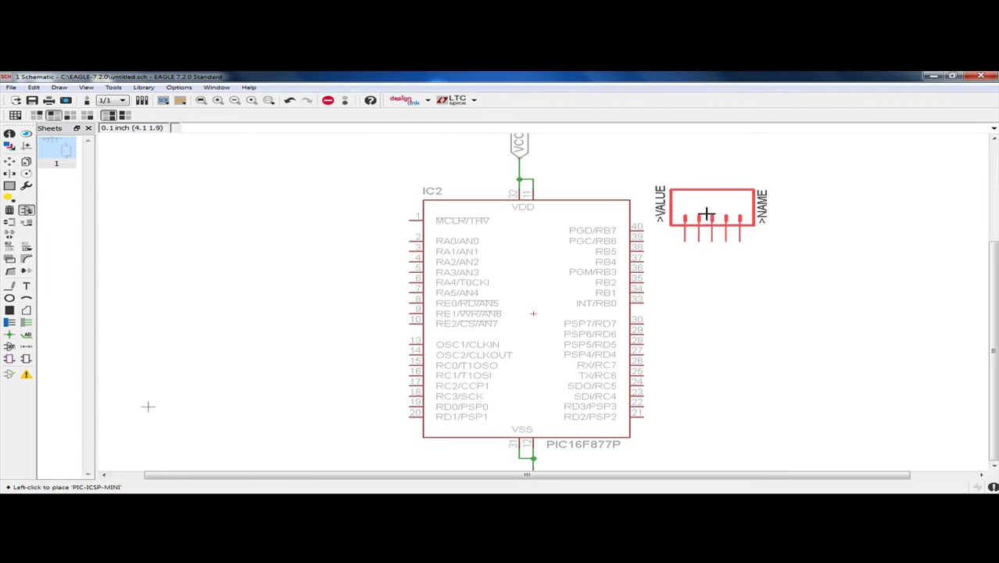
{"action": "scroll", "coordinate": [708, 198], "scroll_direction": "down", "scroll_amount": 2}
{"action": "scroll", "coordinate": [730, 183], "scroll_direction": "down", "scroll_amount": 3}
{"action": "scroll", "coordinate": [730, 186], "scroll_direction": "up", "scroll_amount": 1}
{"action": "middle_click_drag", "start_coordinate": [730, 187], "coordinate": [677, 275]}
{"action": "scroll", "coordinate": [677, 273], "scroll_direction": "up", "scroll_amount": 2}
{"action": "scroll", "coordinate": [676, 273], "scroll_direction": "up", "scroll_amount": 1}
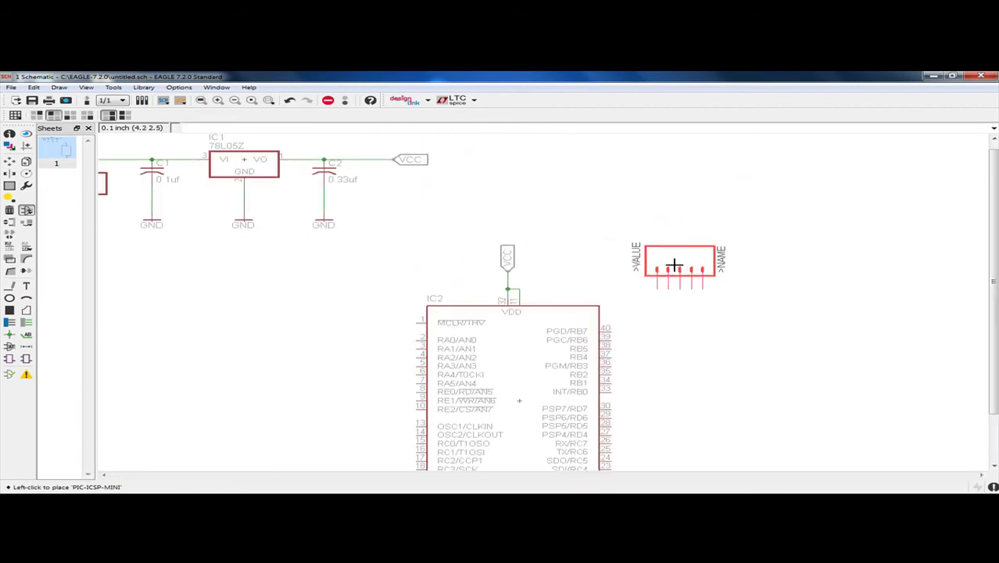
{"action": "scroll", "coordinate": [675, 266], "scroll_direction": "down", "scroll_amount": 2}
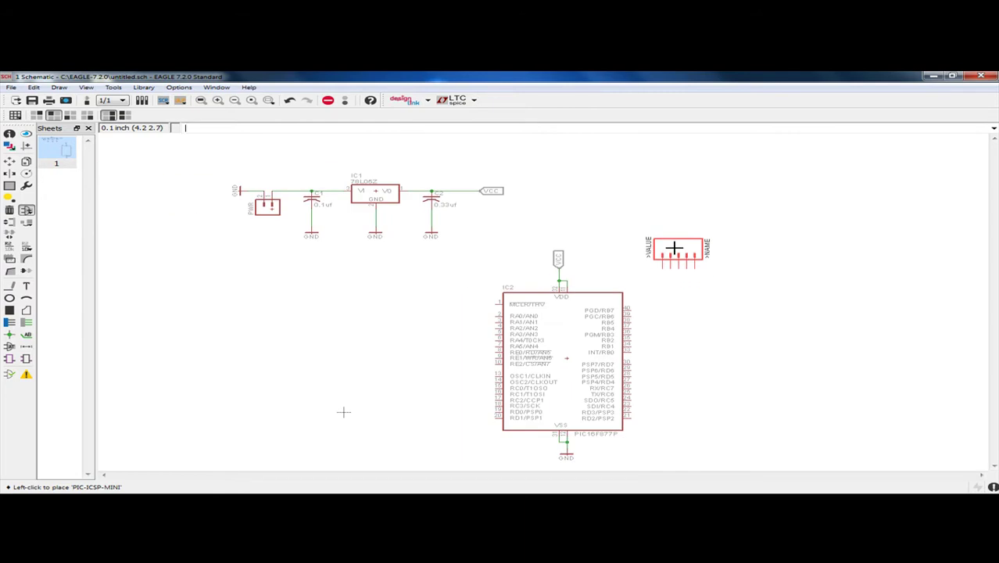
{"action": "left_click", "coordinate": [688, 249]}
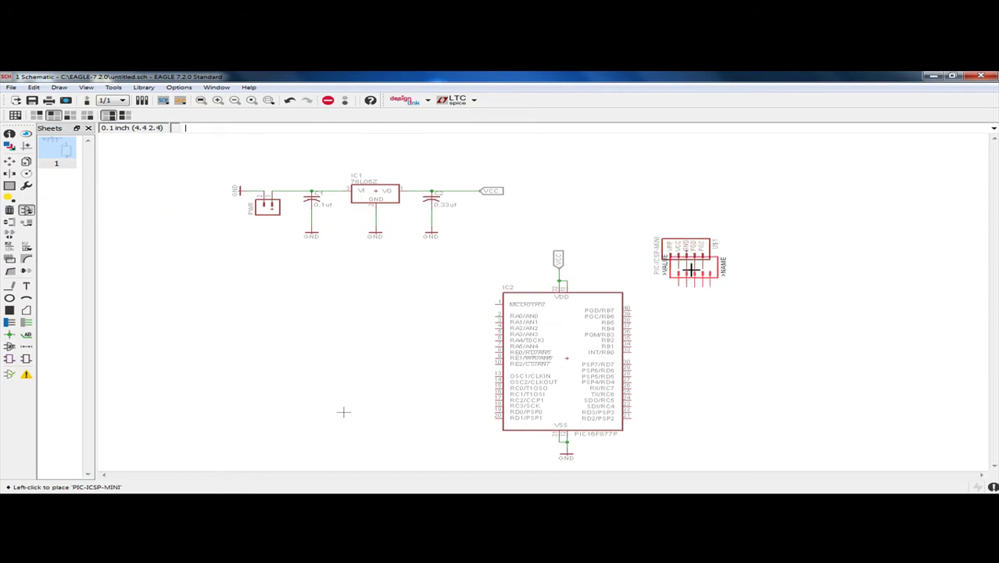
{"action": "scroll", "coordinate": [691, 269], "scroll_direction": "up", "scroll_amount": 3}
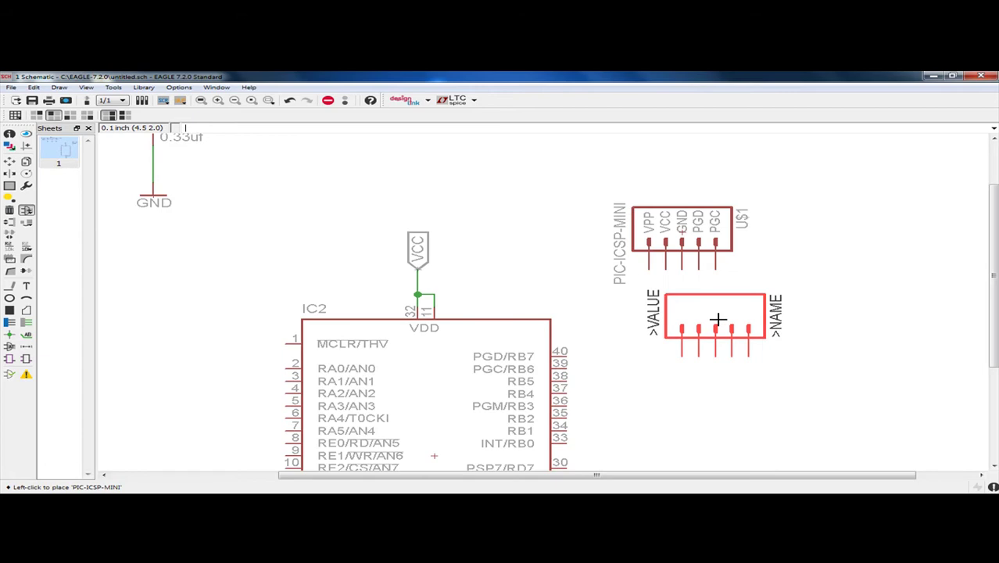
{"action": "key", "text": "Escape"}
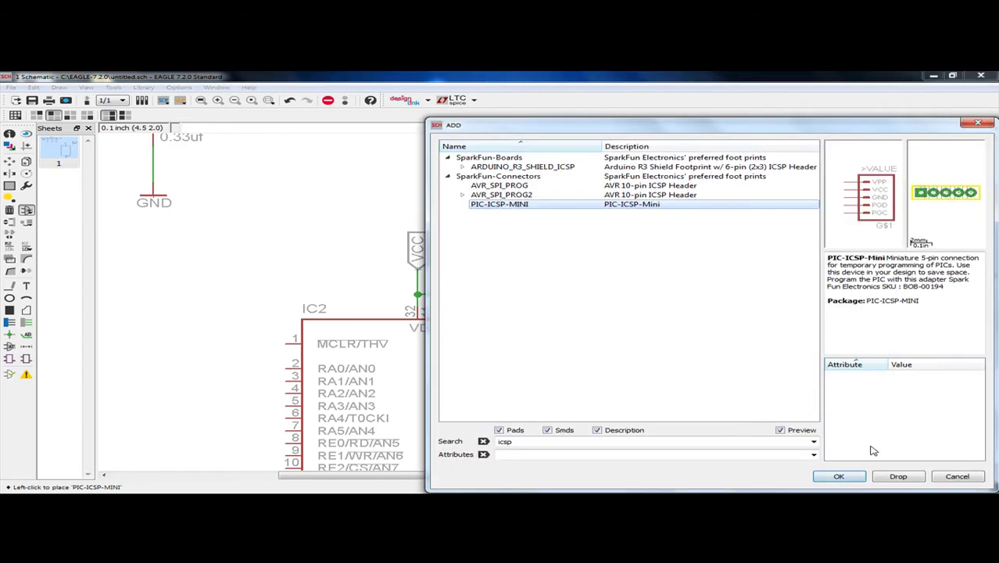
{"action": "left_click", "coordinate": [957, 476]}
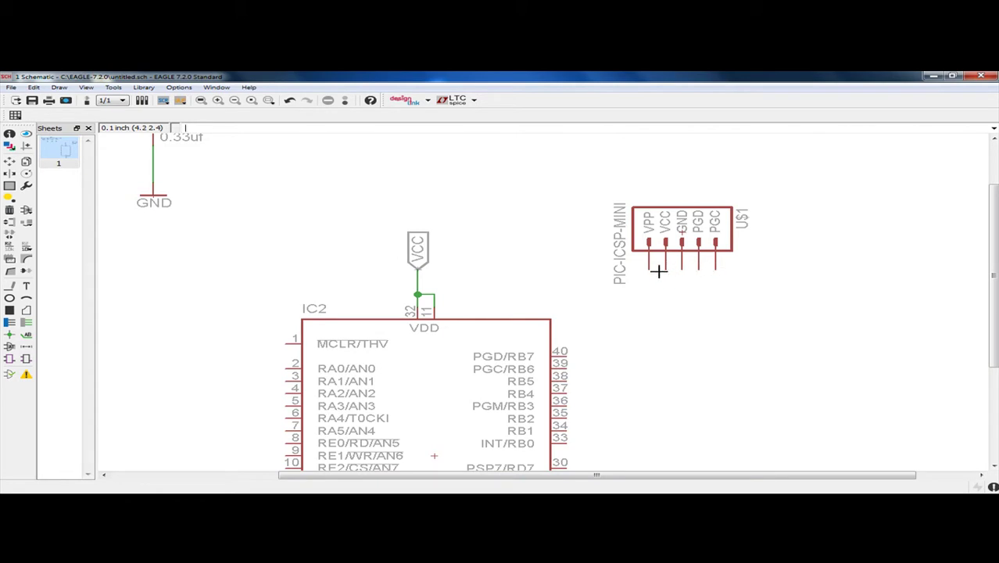
Step: Compare the placed connector's pins with the PICkit 3 pinout in picKit3_poster.pdf in Adobe Acrobat, and return to the EAGLE schematic
{"action": "scroll", "coordinate": [653, 247], "scroll_direction": "up", "scroll_amount": 1}
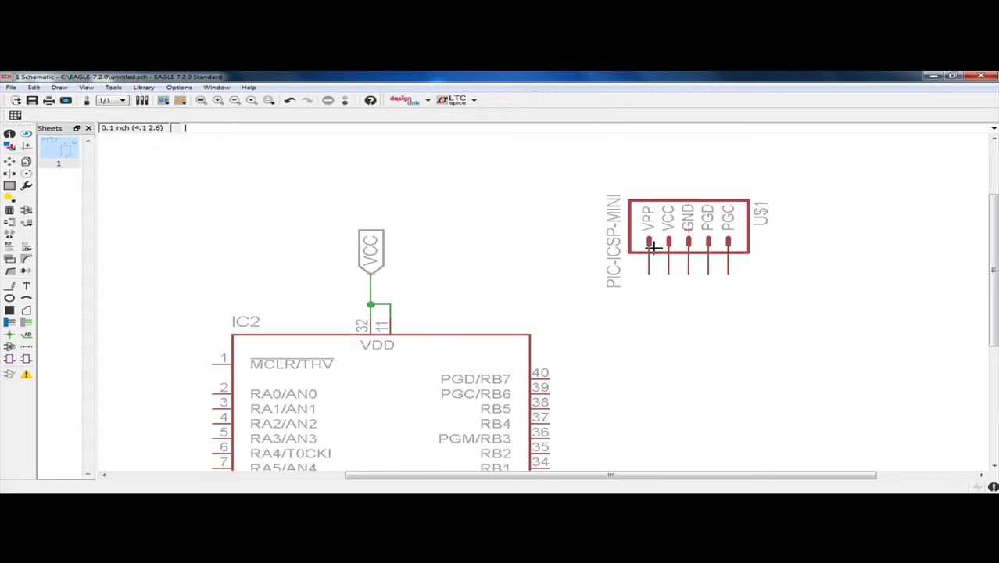
{"action": "scroll", "coordinate": [652, 246], "scroll_direction": "up", "scroll_amount": 1}
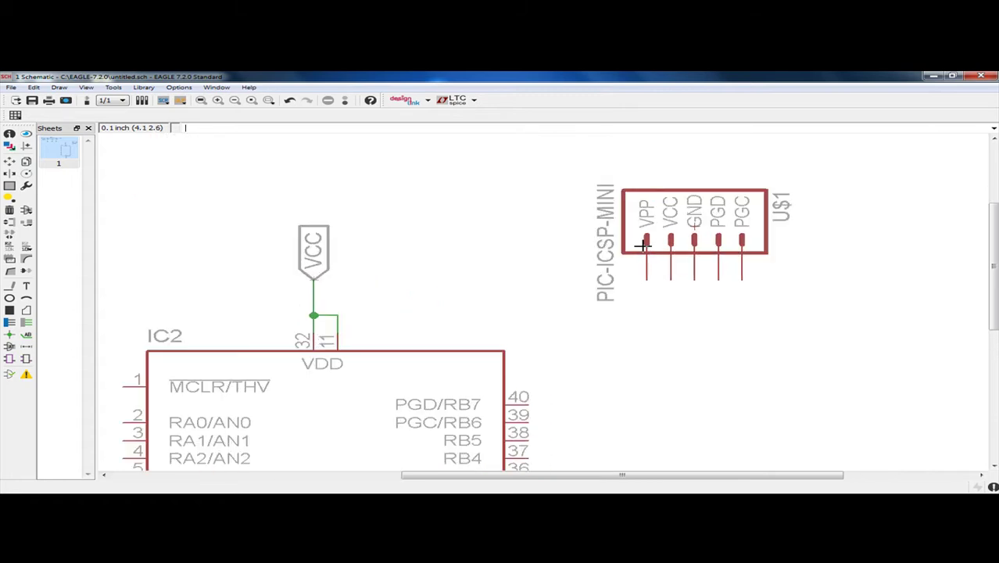
{"action": "scroll", "coordinate": [642, 246], "scroll_direction": "down", "scroll_amount": 1}
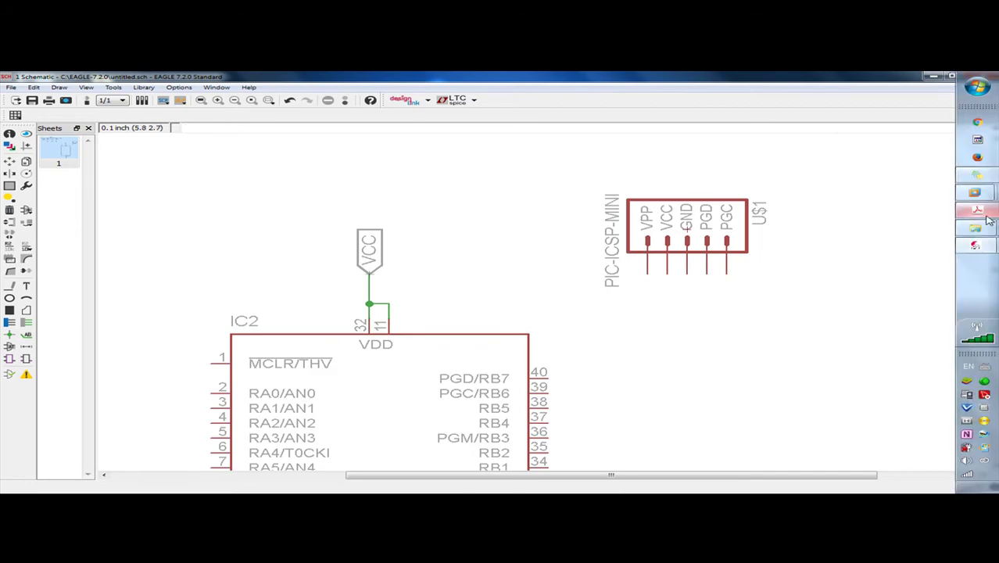
{"action": "left_click", "coordinate": [988, 212]}
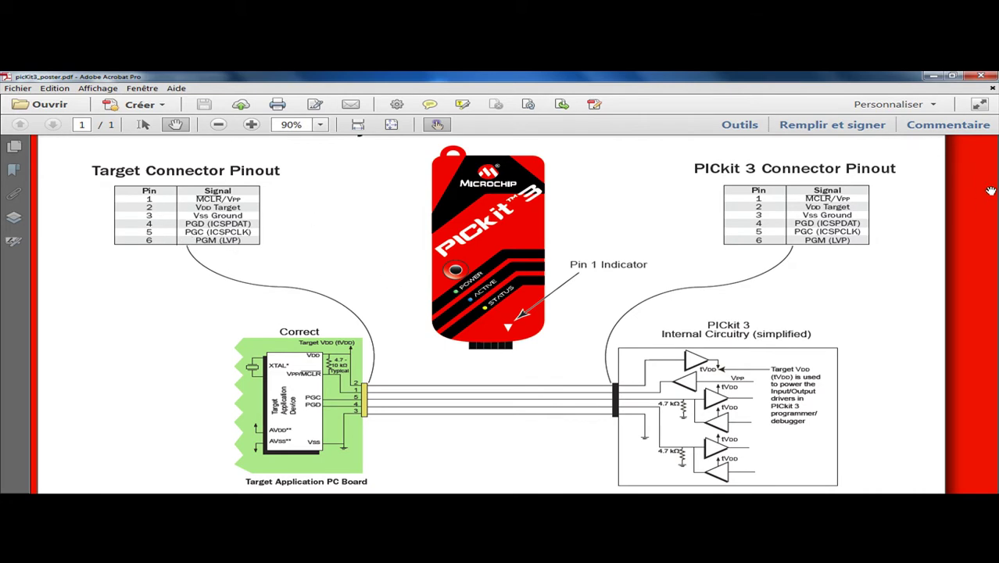
{"action": "left_click", "coordinate": [934, 77]}
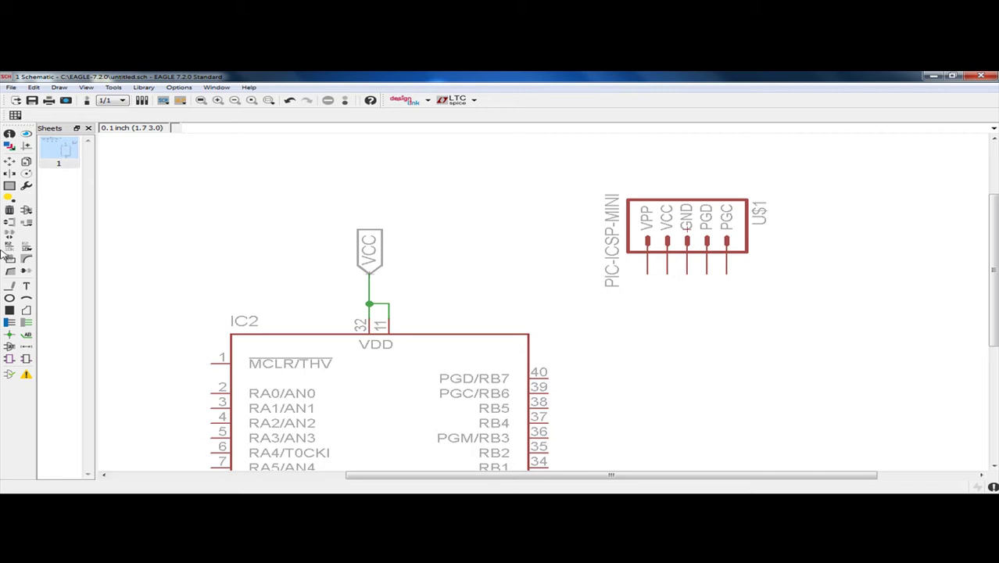
Step: Delete the PIC-ICSP-MINI connector from the schematic
{"action": "left_click", "coordinate": [11, 213]}
{"action": "left_click", "coordinate": [661, 224]}
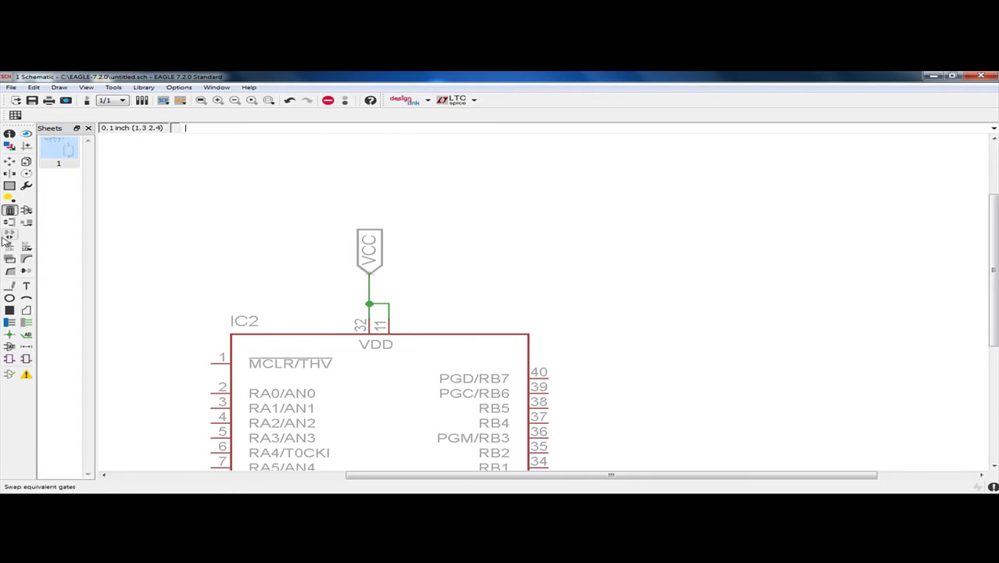
Step: Reopen the part library, inspect the previous connector results, and search again for ICSP
{"action": "left_click", "coordinate": [25, 210]}
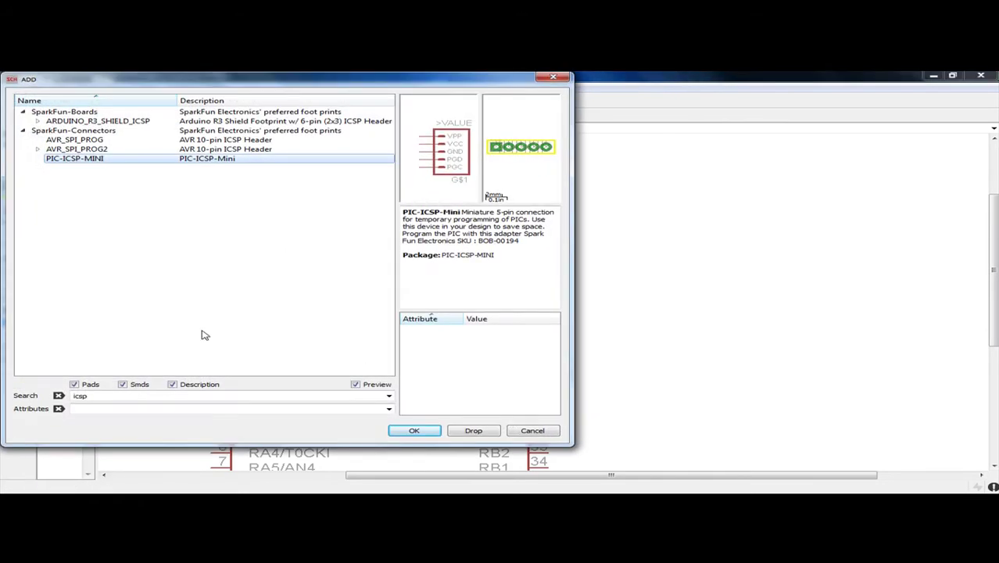
{"action": "left_click", "coordinate": [36, 122]}
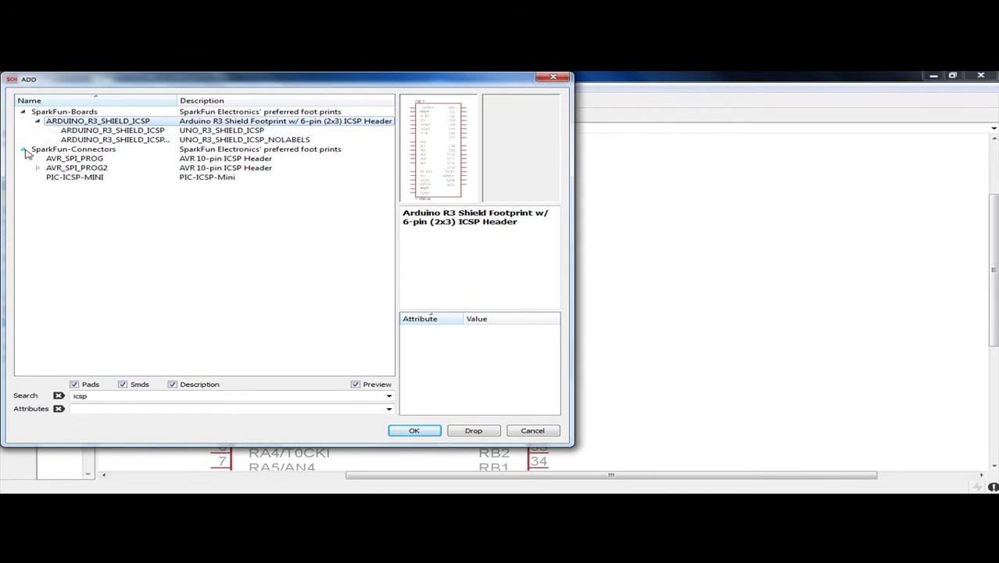
{"action": "left_click", "coordinate": [23, 149]}
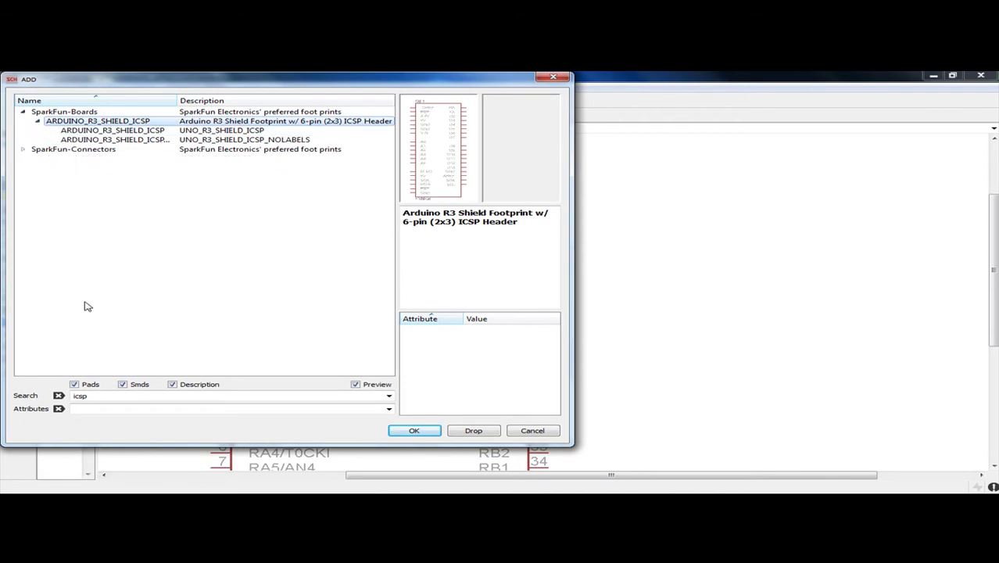
{"action": "left_click", "coordinate": [105, 397]}
{"action": "double_click", "coordinate": [105, 397]}
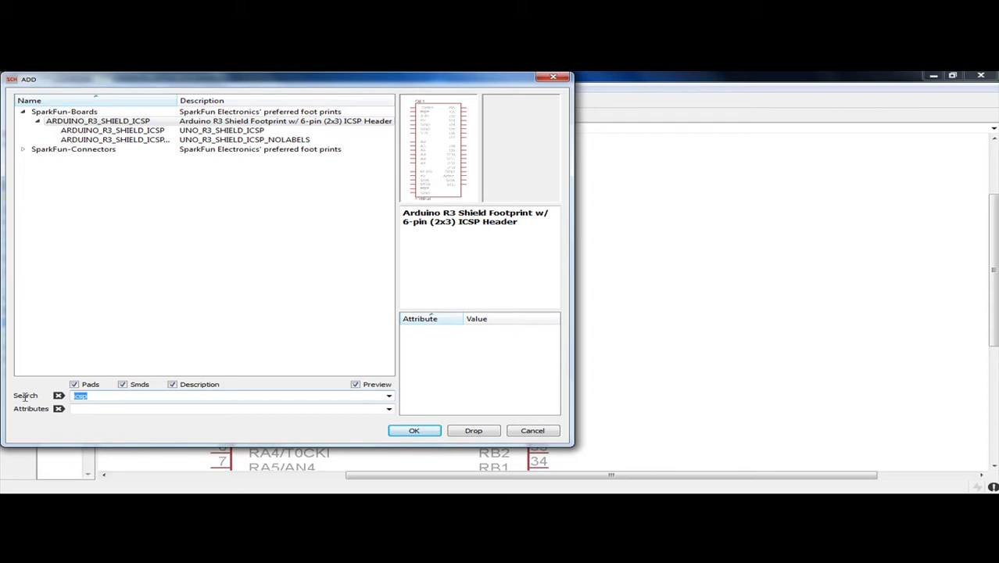
{"action": "key", "text": "BackSpace"}
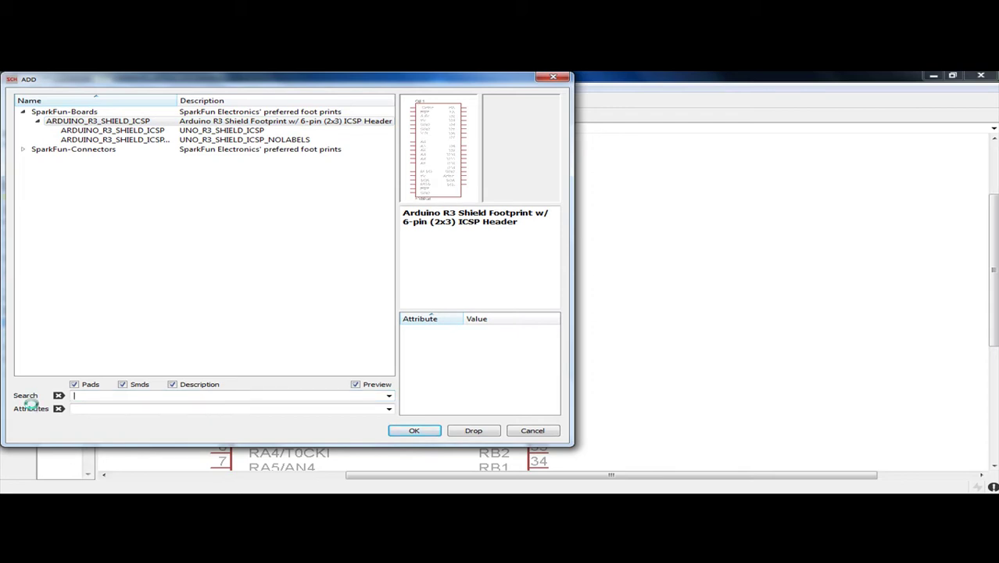
{"action": "type", "text": "icsp"}
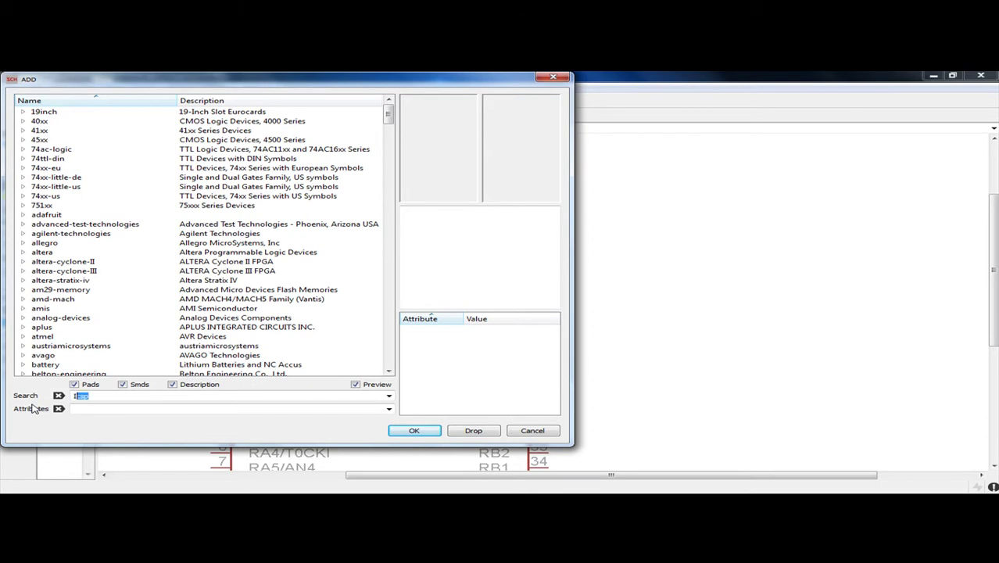
{"action": "key", "text": "Return"}
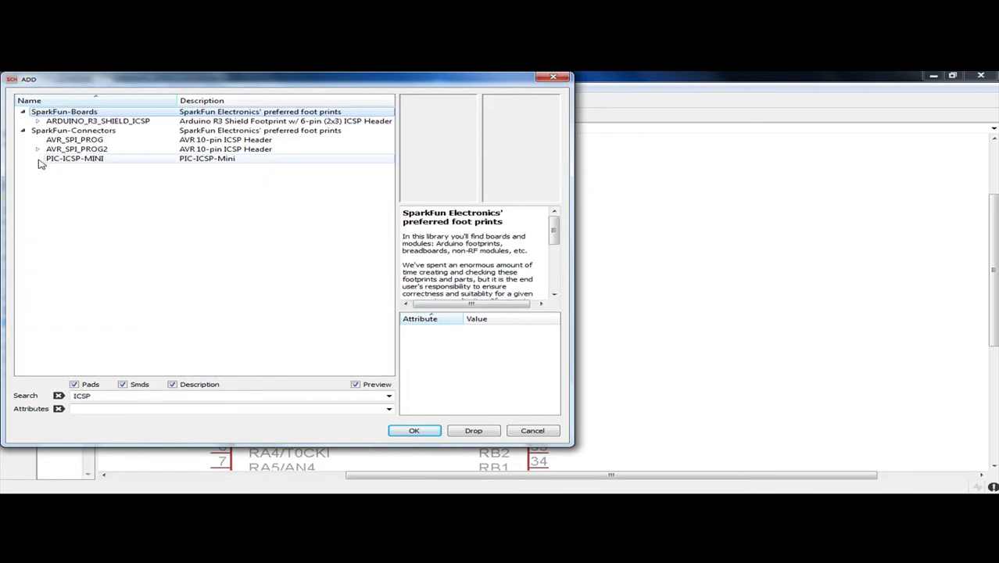
Step: Preview the AVR_SPI_PROG, AVR_SPI_PROG2 and PIC-ICSP-MINI devices in the SparkFun-Connectors library, including the list of AVR_SPI_PROG2 variants
{"action": "left_click", "coordinate": [76, 130]}
{"action": "left_click", "coordinate": [83, 149]}
{"action": "key", "text": "Up"}
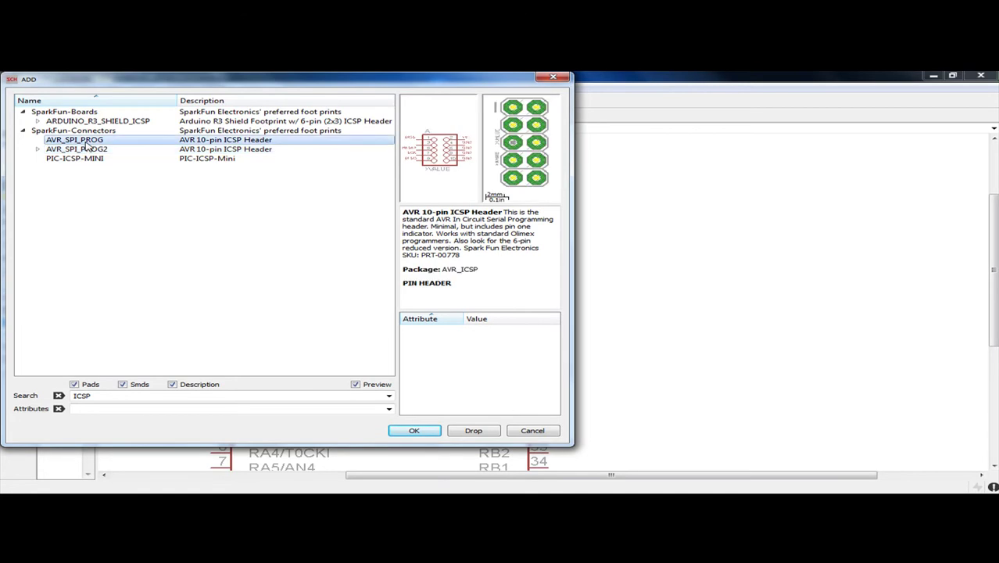
{"action": "key", "text": "Down"}
{"action": "left_click", "coordinate": [90, 159]}
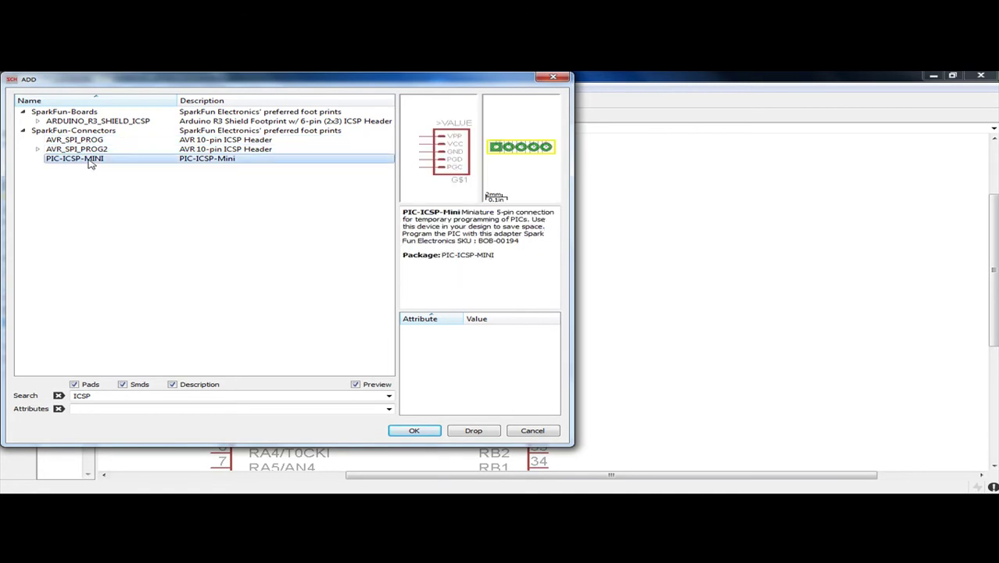
{"action": "left_click", "coordinate": [49, 149]}
{"action": "left_click", "coordinate": [37, 149]}
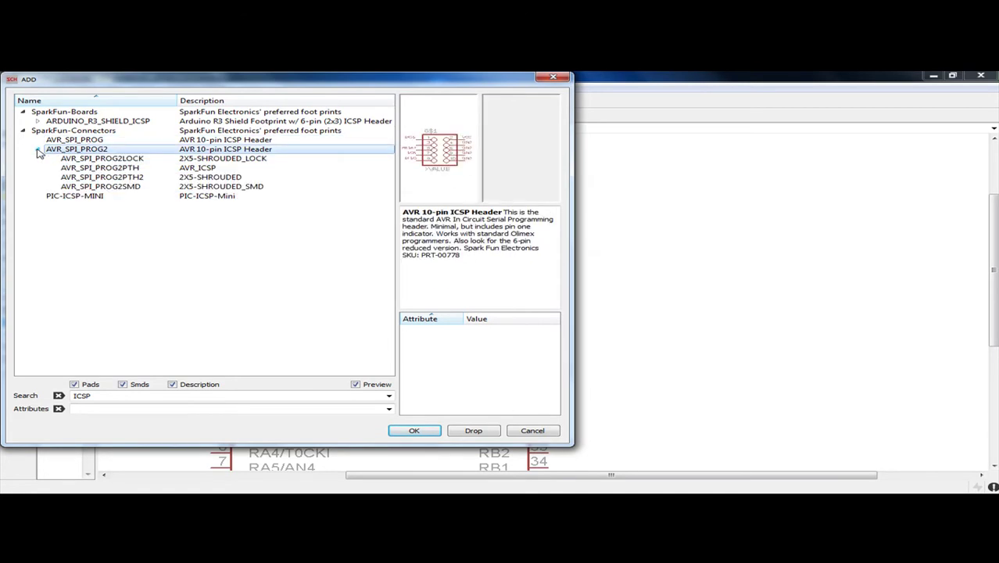
{"action": "left_click", "coordinate": [88, 197]}
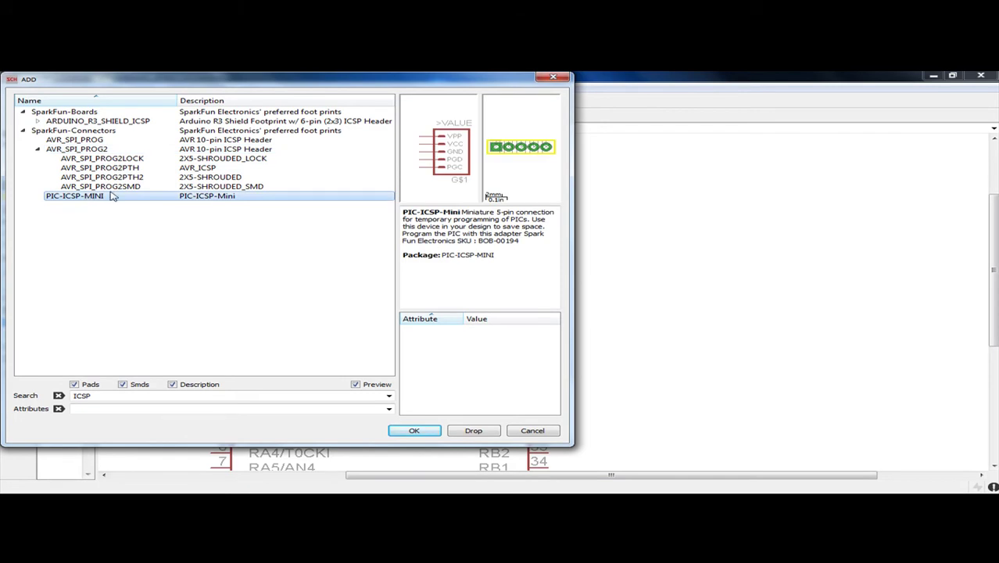
{"action": "left_click", "coordinate": [82, 140]}
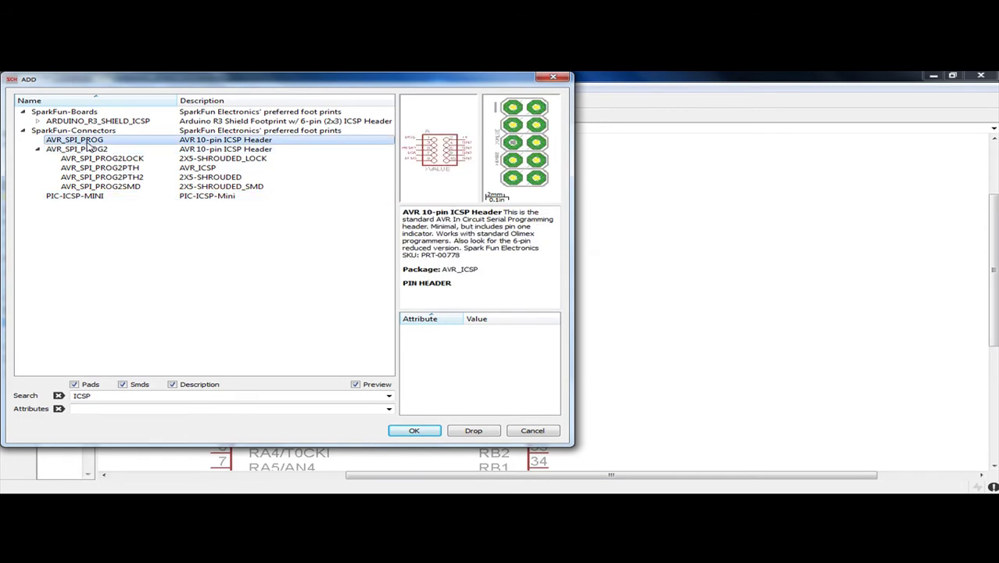
Step: Preview the ARDUINO_R3_SHIELD_ICSP device in the SparkFun-Boards library and list its variants
{"action": "left_click", "coordinate": [82, 122]}
{"action": "left_click", "coordinate": [78, 114]}
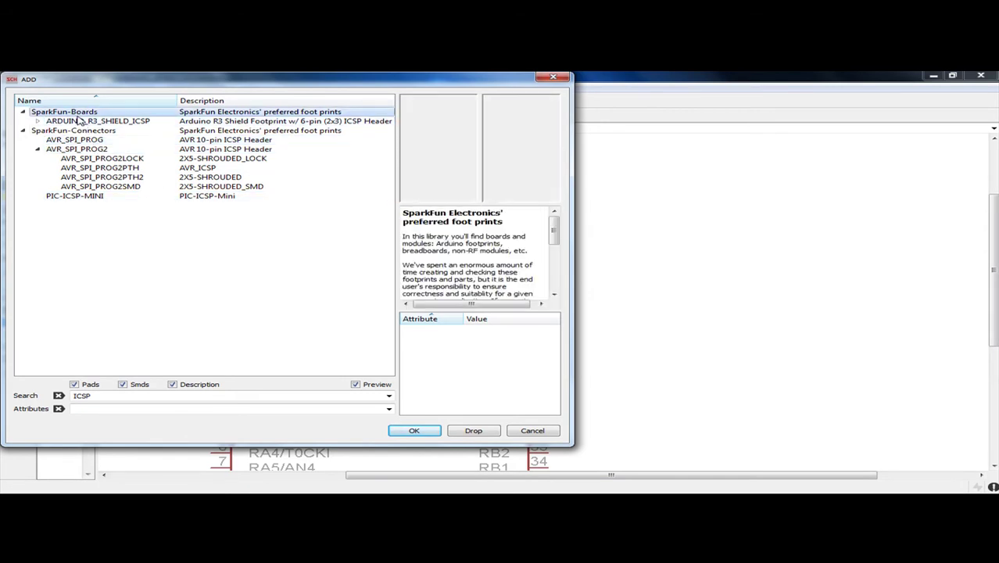
{"action": "left_click", "coordinate": [87, 124]}
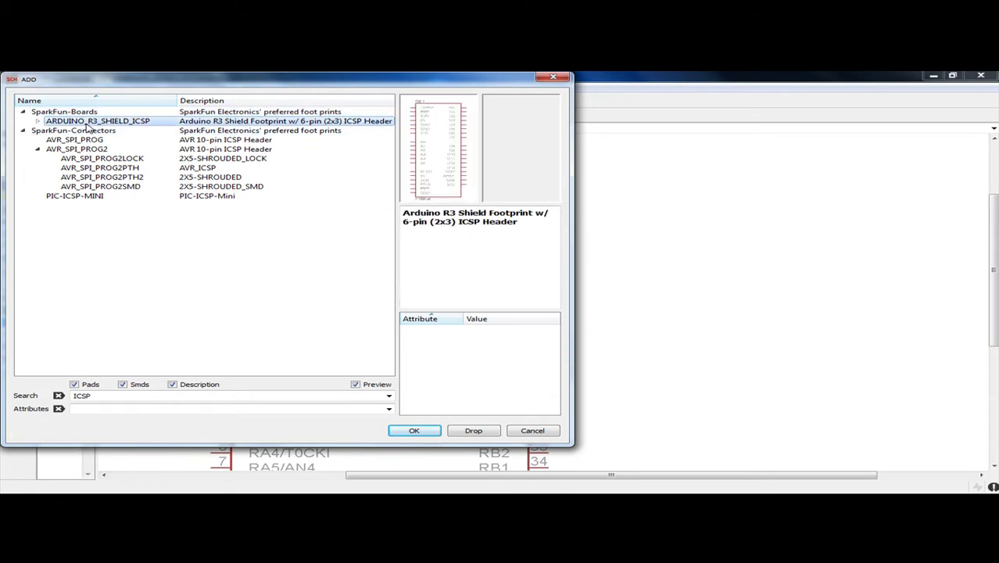
{"action": "key", "text": "Right"}
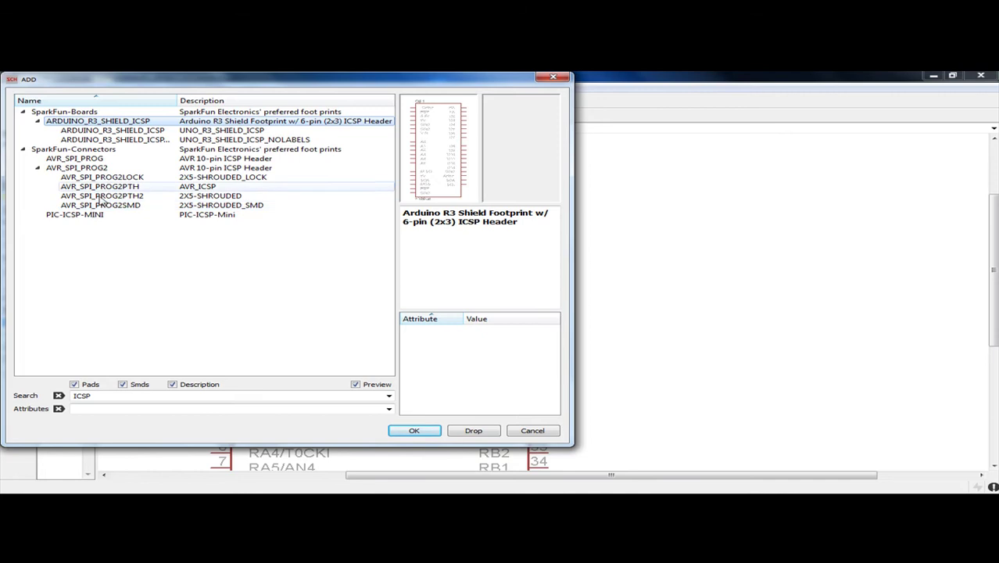
Step: Compare the remaining ICSP search results, including the AVR_SPI_PROG2 variants, PIC-ICSP-MINI, AVR_SPI_PROG and both Arduino shield variants
{"action": "left_click", "coordinate": [105, 168]}
{"action": "left_click", "coordinate": [106, 187]}
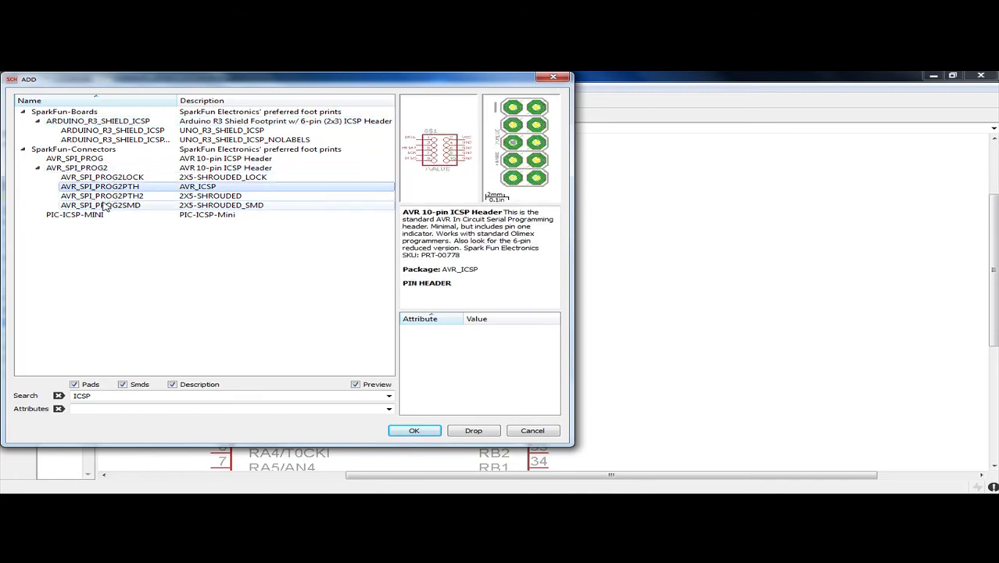
{"action": "left_click", "coordinate": [104, 205]}
{"action": "left_click", "coordinate": [94, 214]}
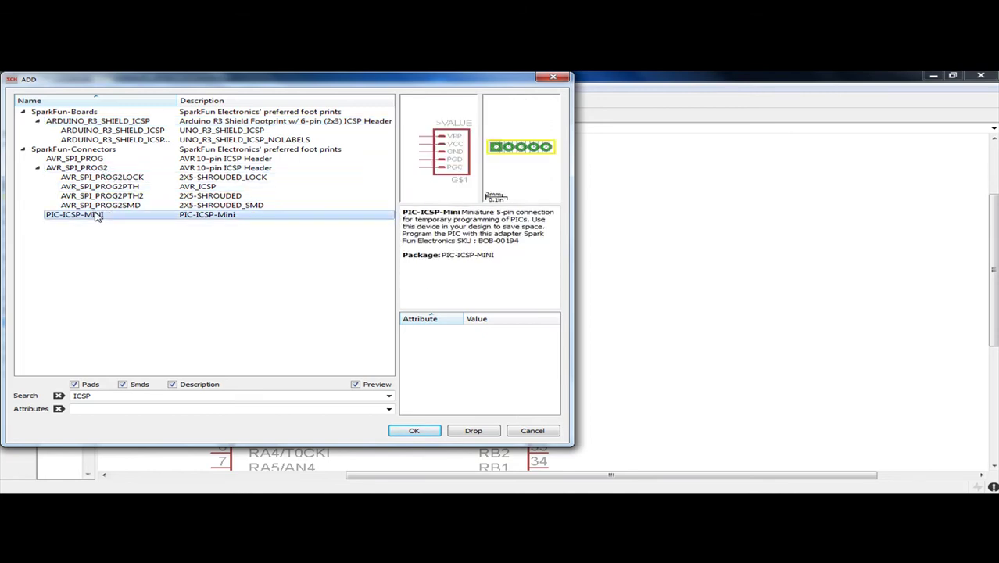
{"action": "left_click", "coordinate": [187, 178]}
{"action": "left_click", "coordinate": [197, 168]}
{"action": "left_click", "coordinate": [197, 159]}
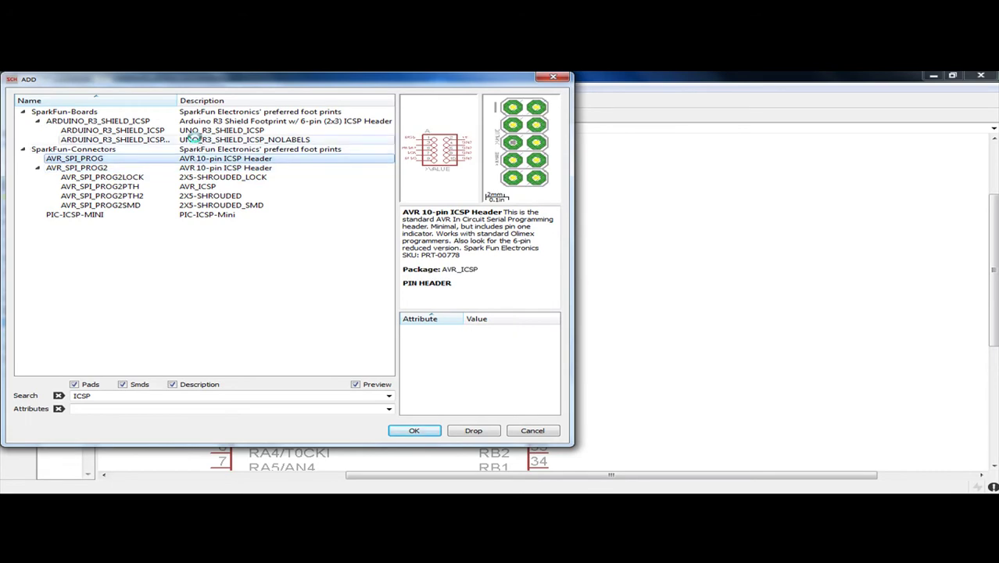
{"action": "left_click", "coordinate": [199, 140]}
{"action": "left_click", "coordinate": [192, 131]}
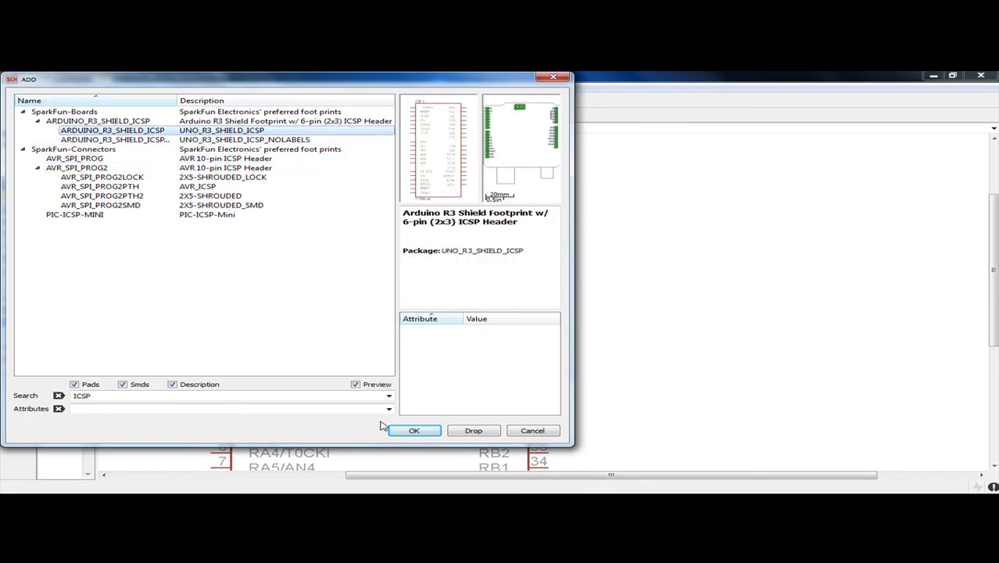
Step: Clear the ICSP search, look through the con- connector libraries, and search the part library for mta
{"action": "left_click", "coordinate": [113, 396]}
{"action": "left_click_drag", "start_coordinate": [112, 396], "coordinate": [49, 396]}
{"action": "key", "text": "Delete"}
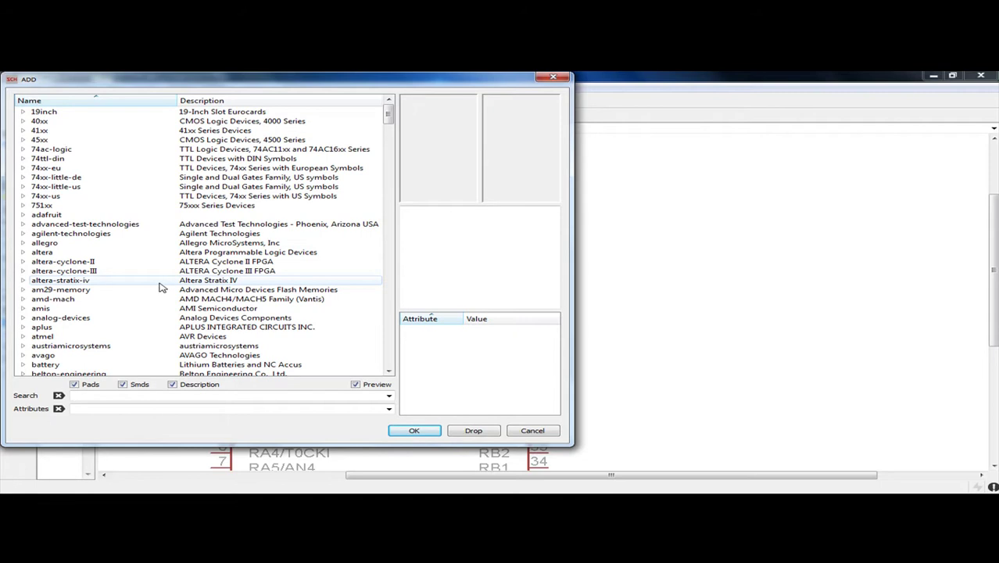
{"action": "scroll", "coordinate": [160, 287], "scroll_direction": "down", "scroll_amount": 3}
{"action": "scroll", "coordinate": [156, 308], "scroll_direction": "down", "scroll_amount": 16}
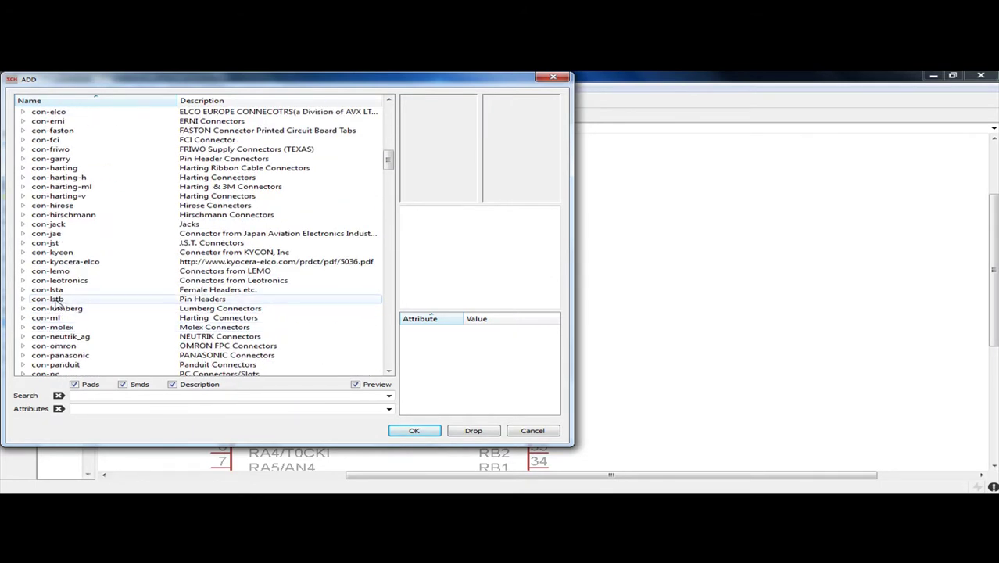
{"action": "left_click", "coordinate": [82, 395]}
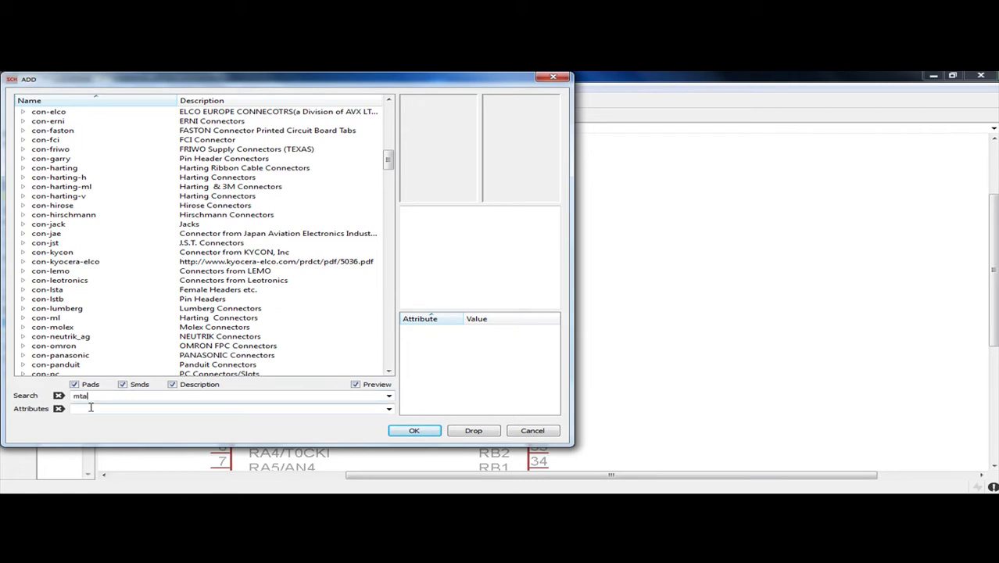
{"action": "key", "text": "Return"}
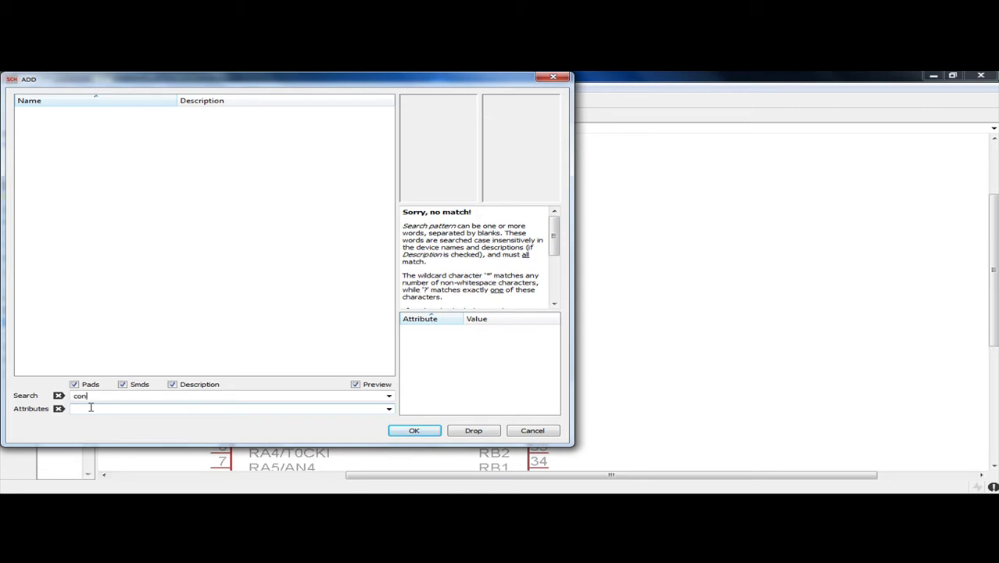
Step: Search the part library for conn, preview the M03X2 2x3 header variants, and list the XBEE-2 variants
{"action": "key", "text": "Return"}
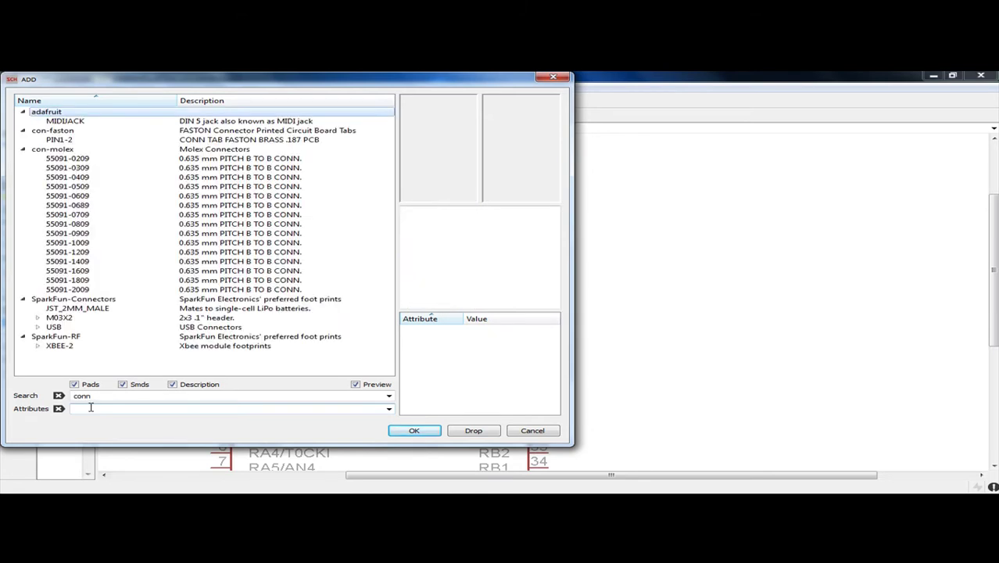
{"action": "left_click", "coordinate": [48, 309]}
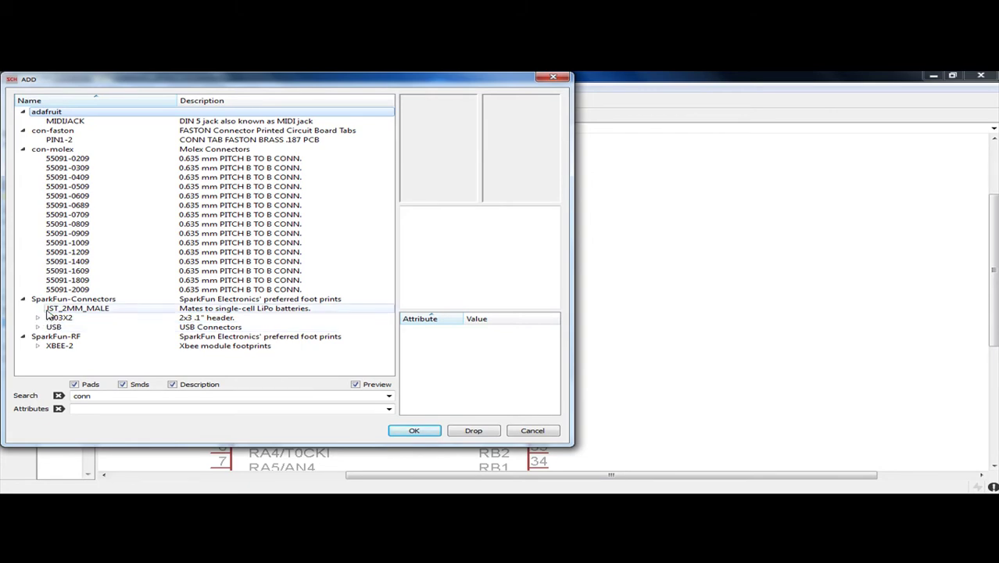
{"action": "double_click", "coordinate": [53, 318]}
{"action": "left_click", "coordinate": [90, 326]}
{"action": "left_click", "coordinate": [86, 338]}
{"action": "left_click", "coordinate": [90, 345]}
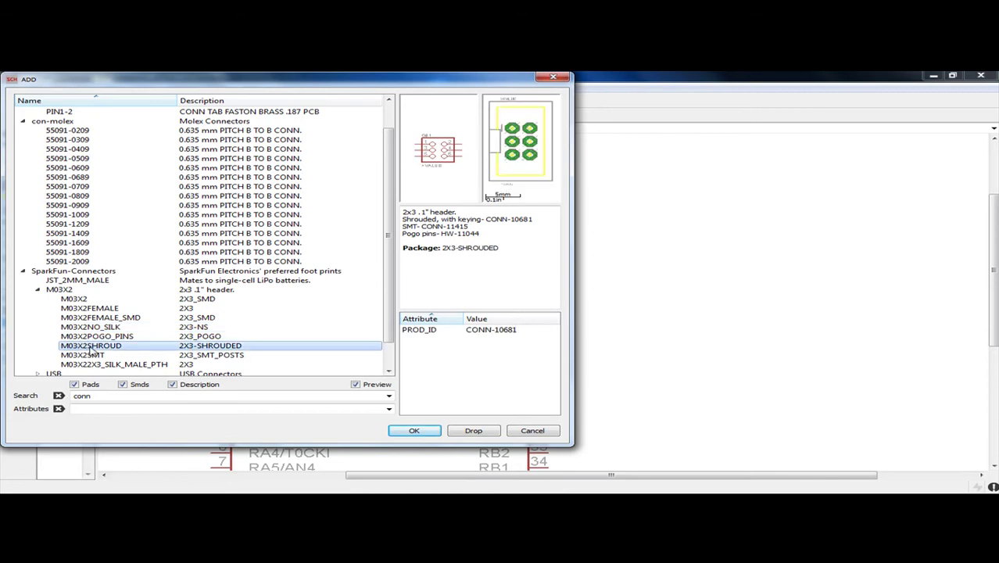
{"action": "scroll", "coordinate": [102, 338], "scroll_direction": "down", "scroll_amount": 1}
{"action": "left_click", "coordinate": [109, 336]}
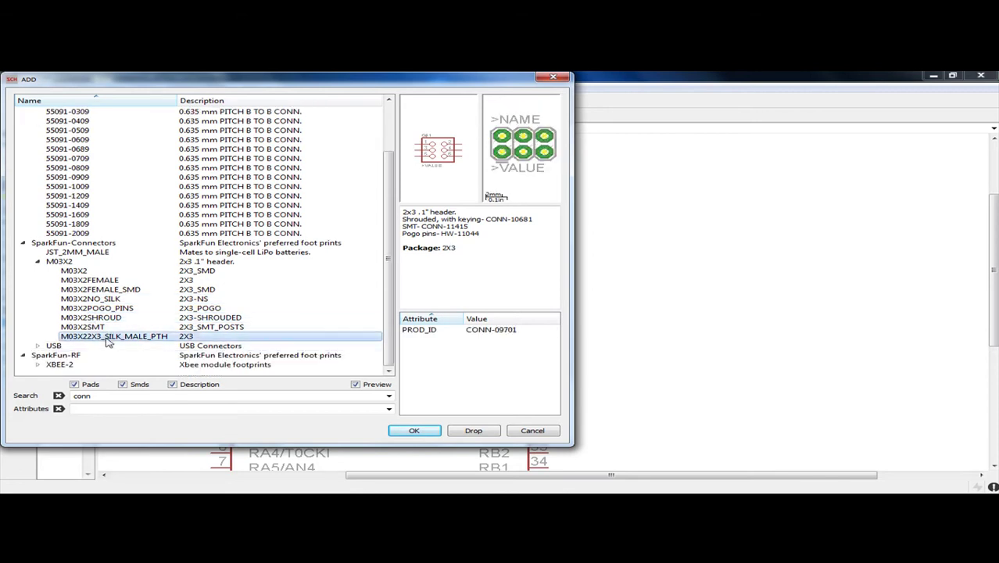
{"action": "left_click", "coordinate": [89, 300]}
{"action": "left_click", "coordinate": [87, 290]}
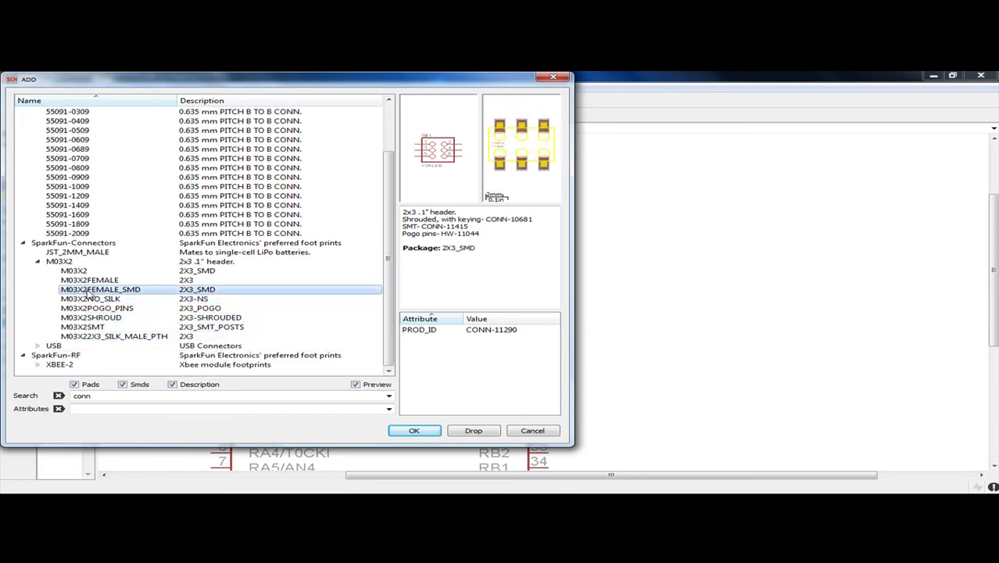
{"action": "double_click", "coordinate": [46, 365]}
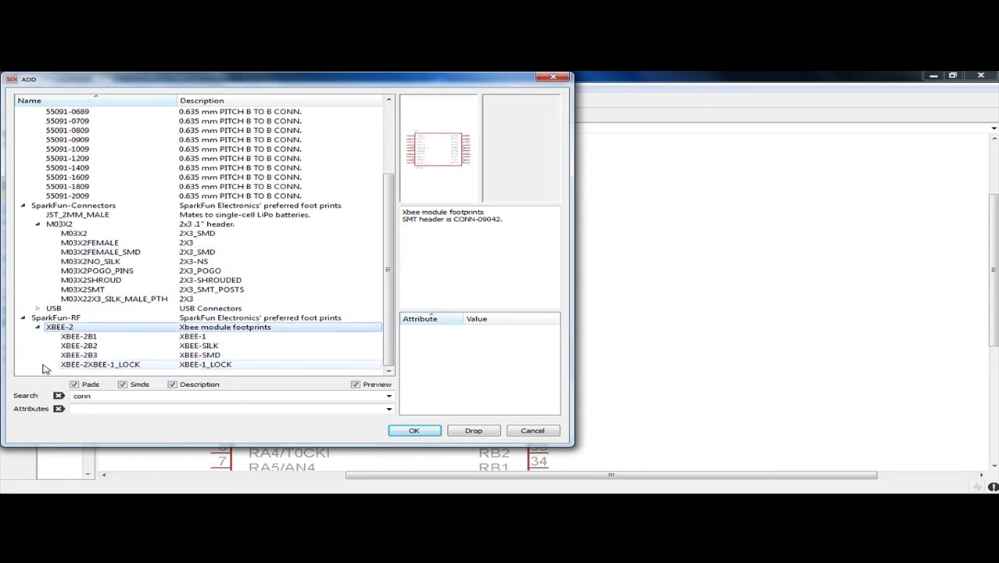
Step: Search the part library for con and preview the FH21-6S-1DSA connector in the con-hirose results
{"action": "scroll", "coordinate": [67, 187], "scroll_direction": "up", "scroll_amount": 3}
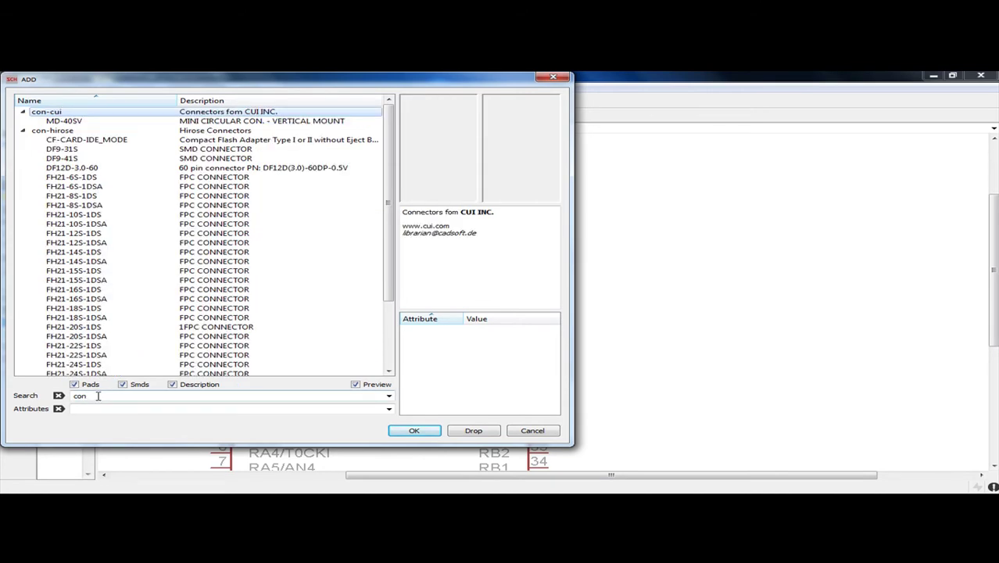
{"action": "left_click", "coordinate": [100, 187]}
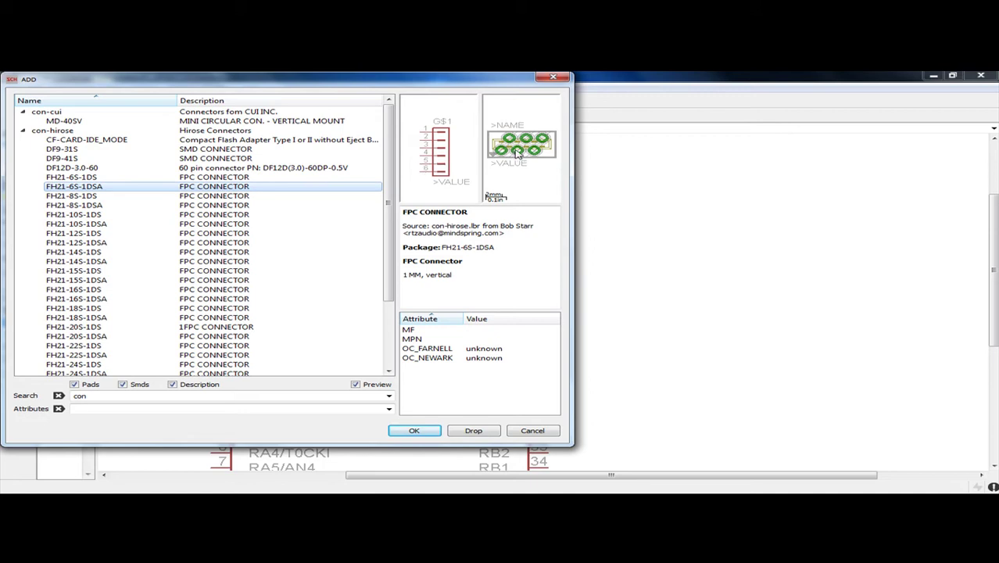
{"action": "scroll", "coordinate": [244, 269], "scroll_direction": "down", "scroll_amount": 3}
{"action": "scroll", "coordinate": [118, 329], "scroll_direction": "up", "scroll_amount": 3}
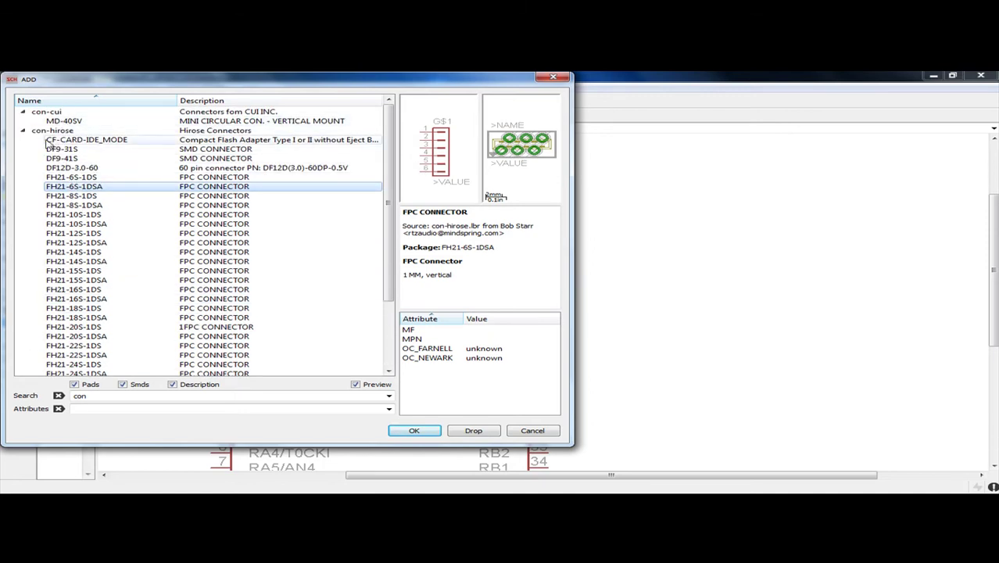
{"action": "scroll", "coordinate": [70, 186], "scroll_direction": "down", "scroll_amount": 2}
{"action": "scroll", "coordinate": [71, 184], "scroll_direction": "down", "scroll_amount": 1}
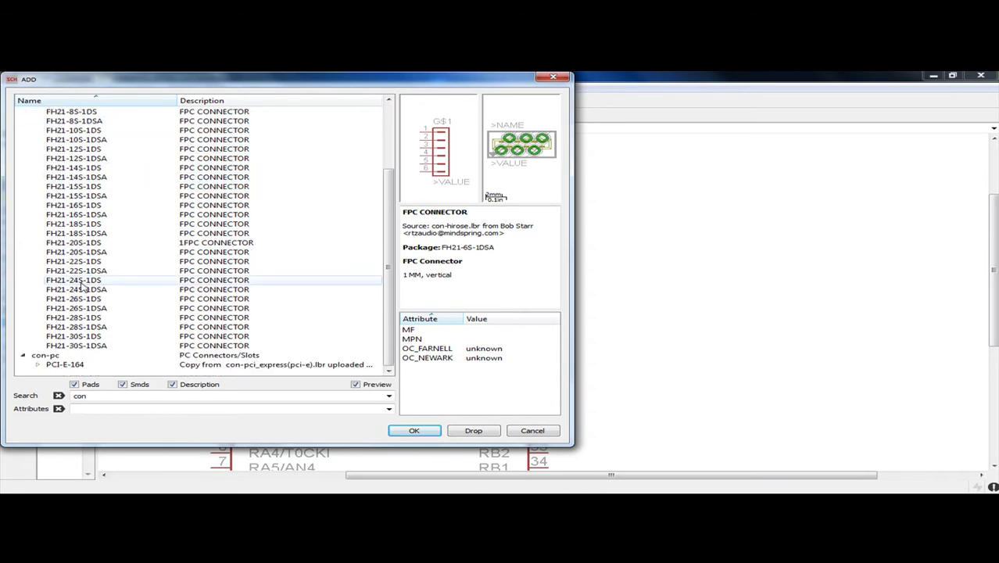
Step: Preview the PCI-E-164, FH21-26S-1DS and MD-40SV connectors among the con search results
{"action": "double_click", "coordinate": [50, 366]}
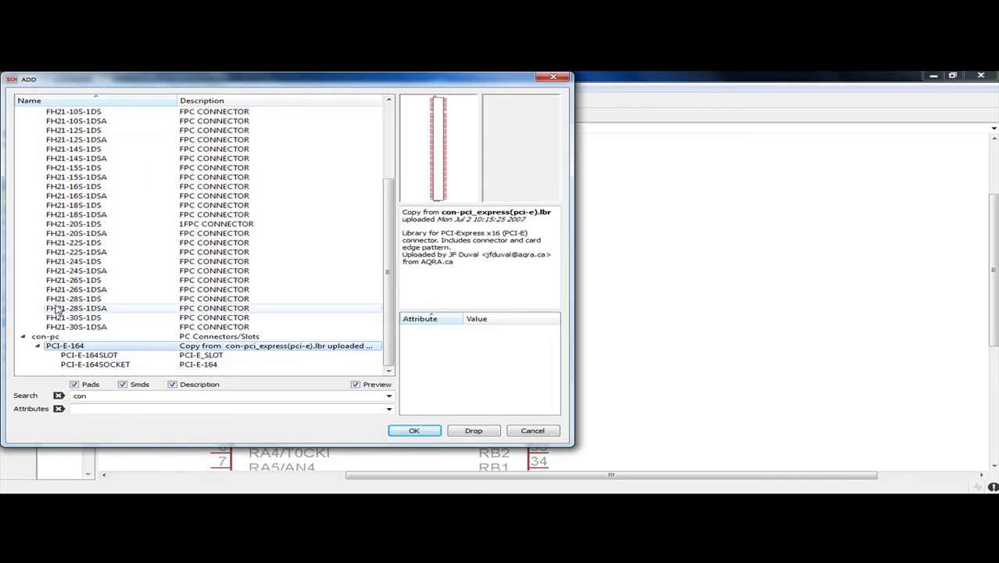
{"action": "left_click", "coordinate": [86, 279]}
{"action": "scroll", "coordinate": [89, 282], "scroll_direction": "up", "scroll_amount": 2}
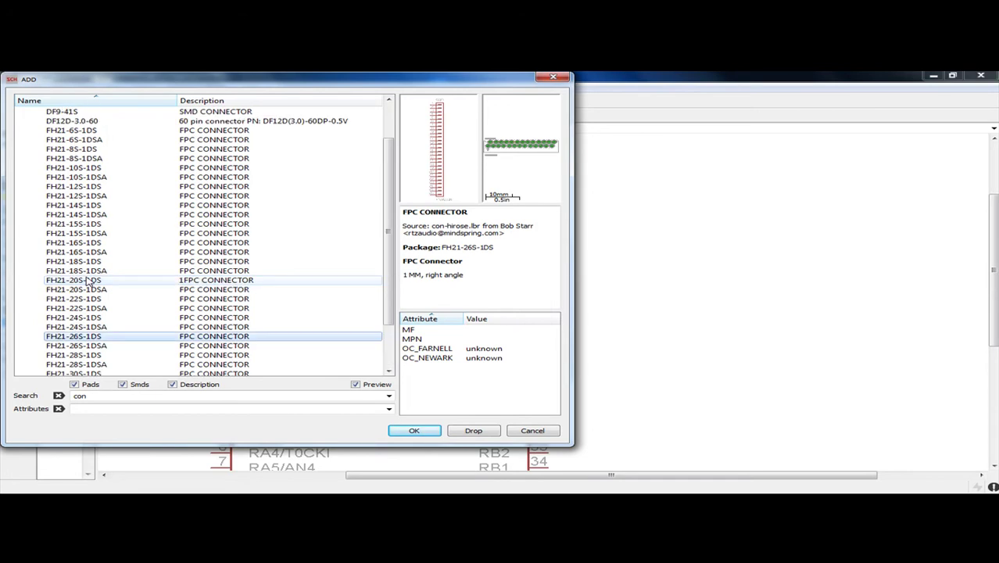
{"action": "scroll", "coordinate": [88, 283], "scroll_direction": "up", "scroll_amount": 2}
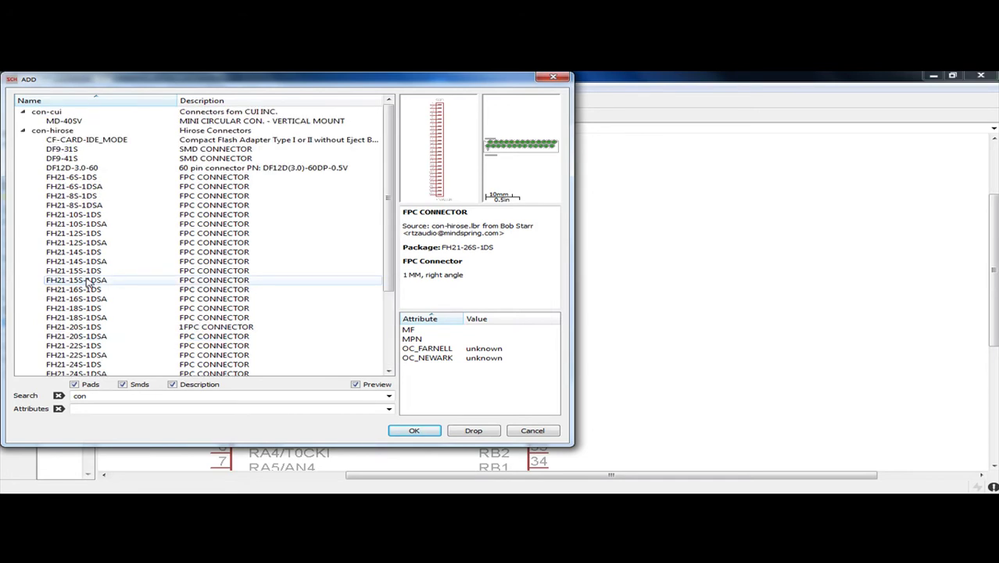
{"action": "left_click", "coordinate": [63, 122]}
{"action": "scroll", "coordinate": [63, 123], "scroll_direction": "down", "scroll_amount": 4}
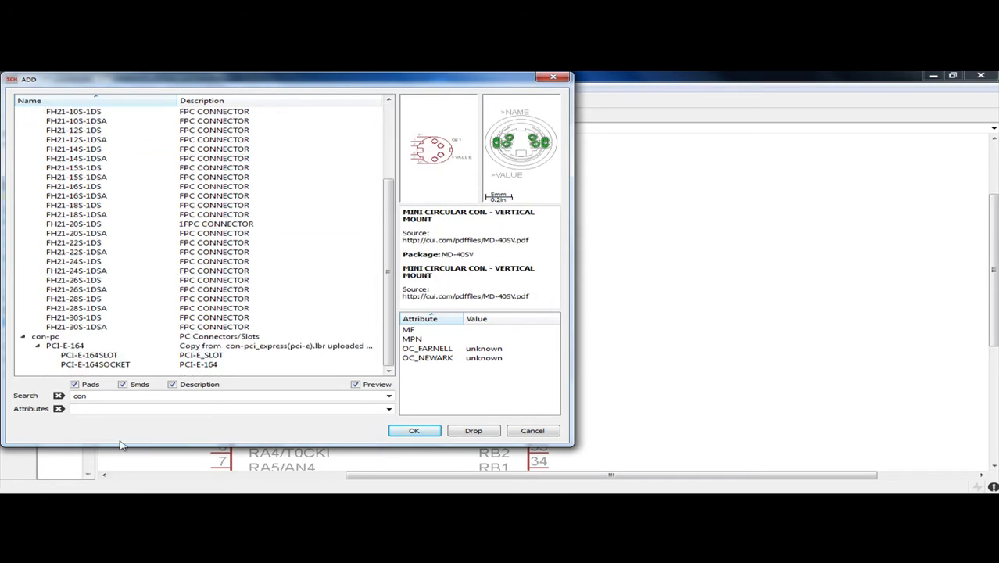
Step: Clear the con search and expand the SparkFun-Connectors library in the full library list
{"action": "left_click_drag", "start_coordinate": [115, 397], "coordinate": [16, 388]}
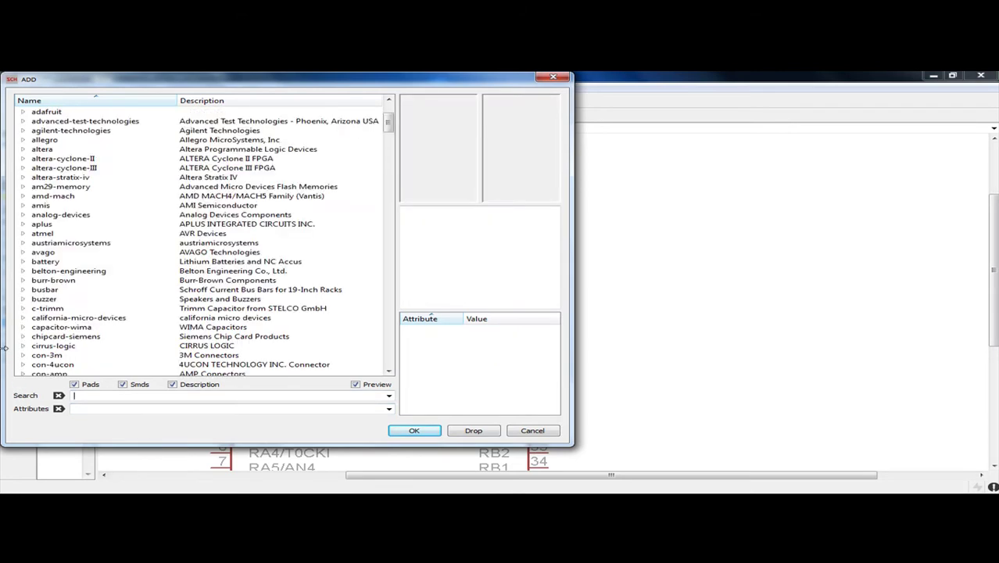
{"action": "scroll", "coordinate": [22, 341], "scroll_direction": "down", "scroll_amount": 20}
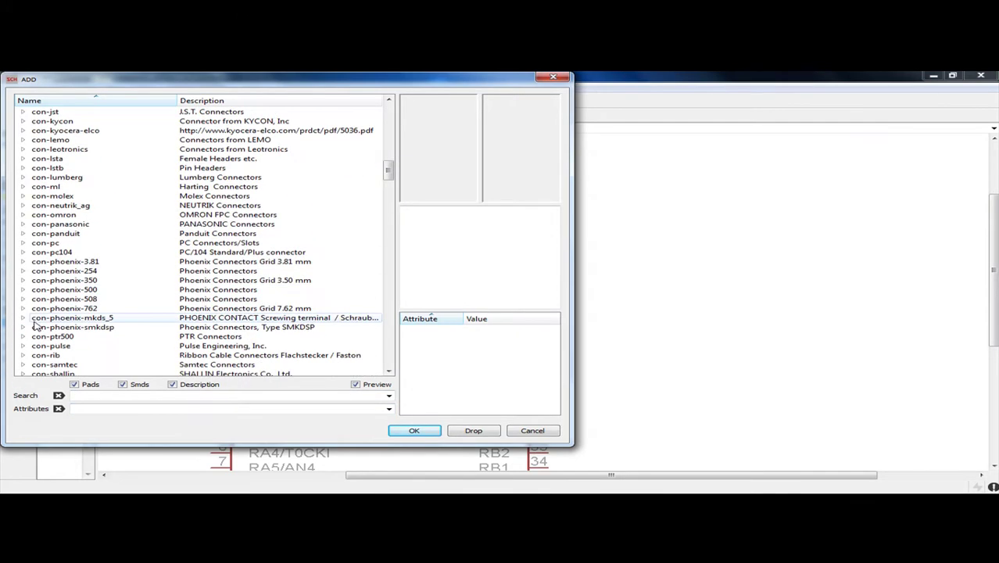
{"action": "scroll", "coordinate": [34, 321], "scroll_direction": "down", "scroll_amount": 20}
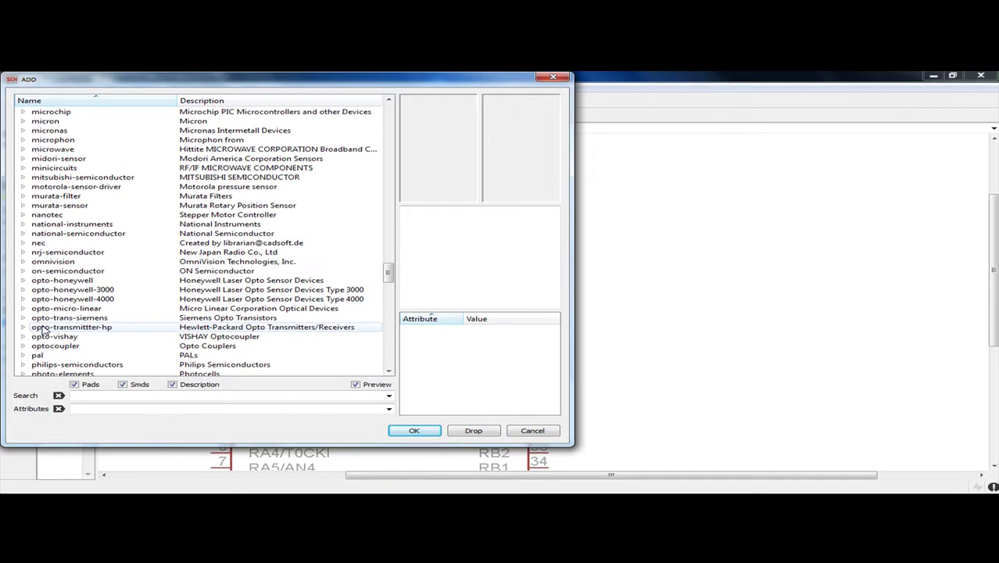
{"action": "scroll", "coordinate": [45, 331], "scroll_direction": "down", "scroll_amount": 12}
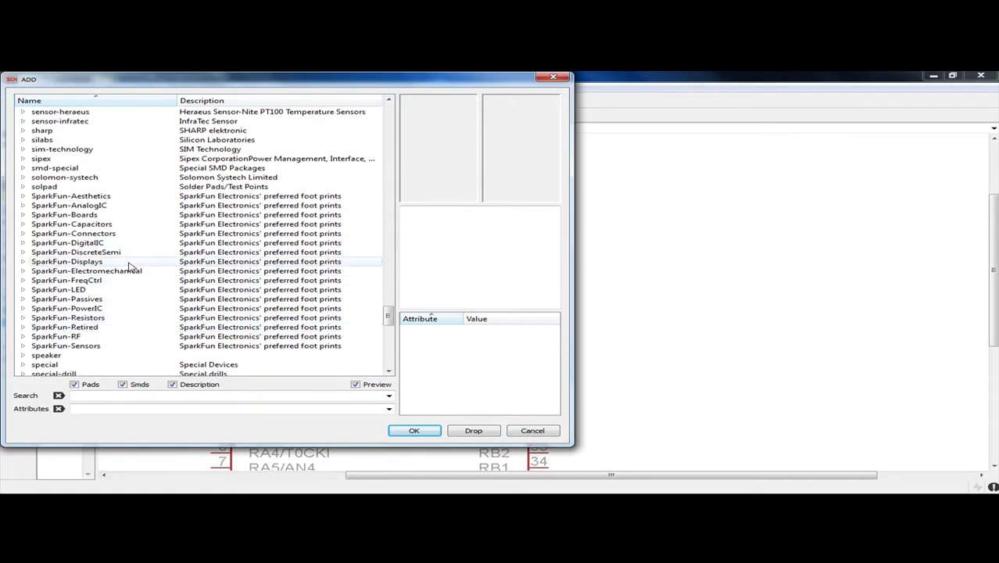
{"action": "left_click", "coordinate": [23, 233]}
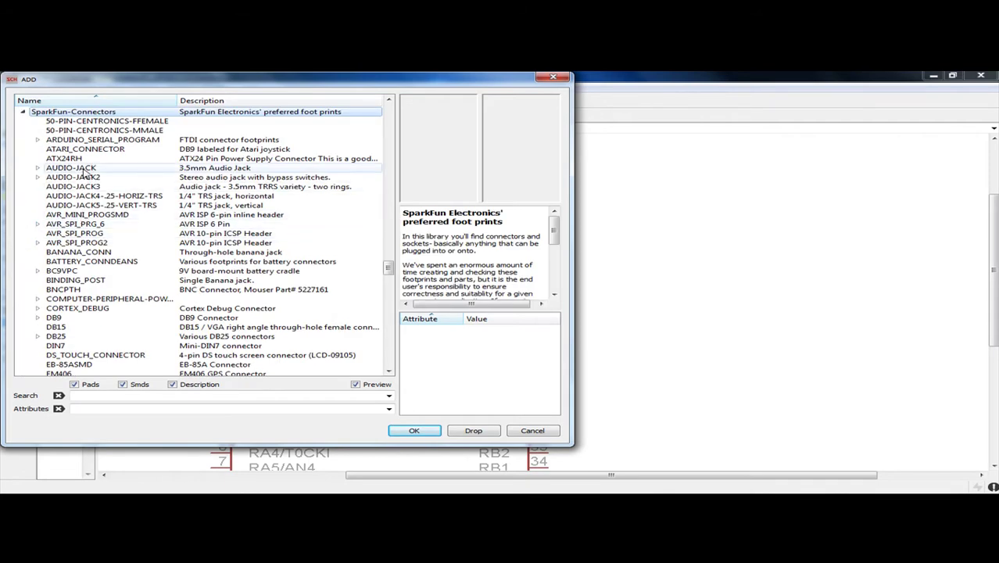
Step: Find the M06 6-pin header in the SparkFun-Connectors library and select it for preview
{"action": "scroll", "coordinate": [100, 157], "scroll_direction": "down", "scroll_amount": 5}
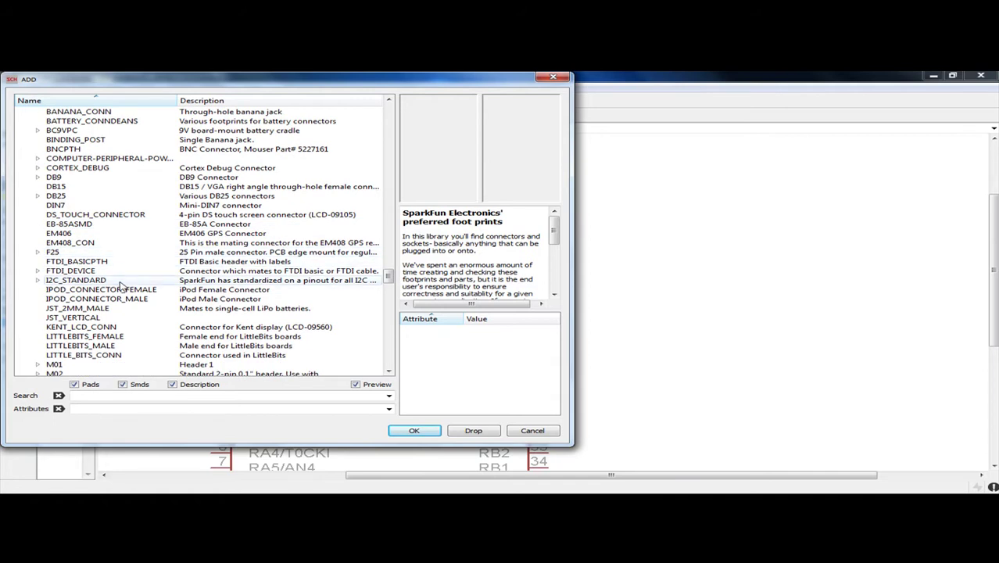
{"action": "scroll", "coordinate": [121, 286], "scroll_direction": "down", "scroll_amount": 1}
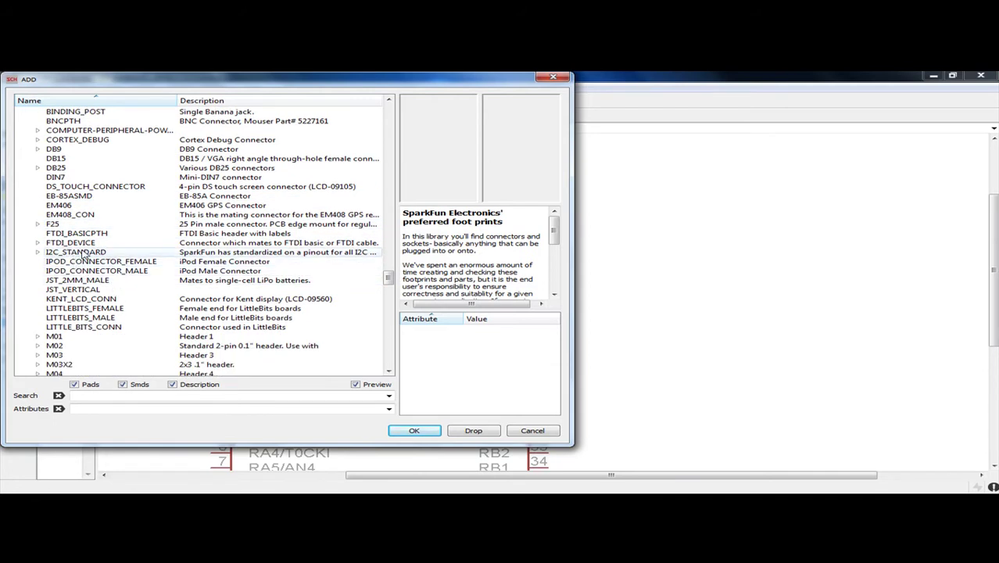
{"action": "scroll", "coordinate": [82, 267], "scroll_direction": "down", "scroll_amount": 1}
{"action": "scroll", "coordinate": [91, 273], "scroll_direction": "down", "scroll_amount": 1}
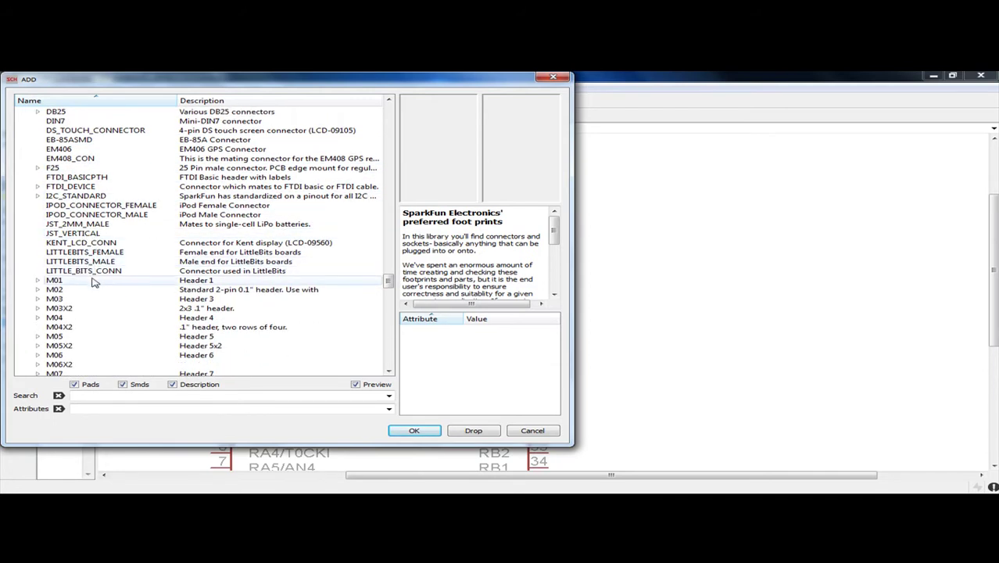
{"action": "scroll", "coordinate": [86, 282], "scroll_direction": "down", "scroll_amount": 3}
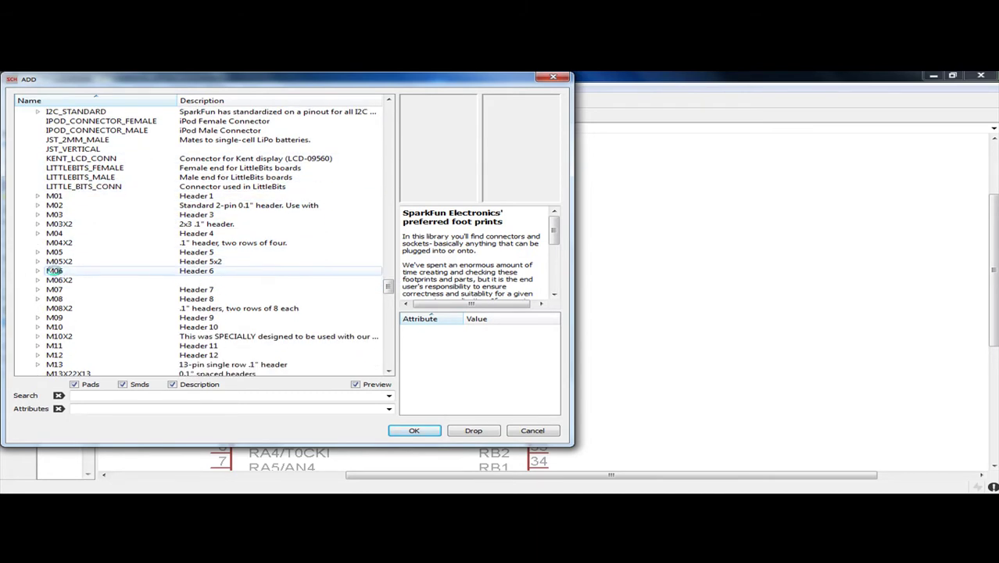
{"action": "left_click", "coordinate": [51, 271]}
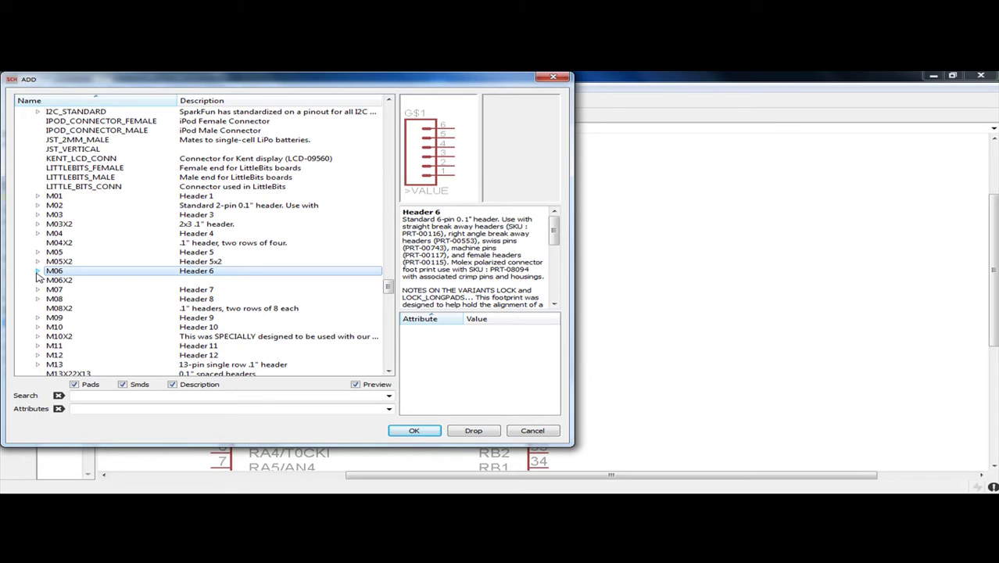
Step: Expand the variants of the M06 header and preview the M06SMD-1MM package
{"action": "left_click", "coordinate": [37, 271]}
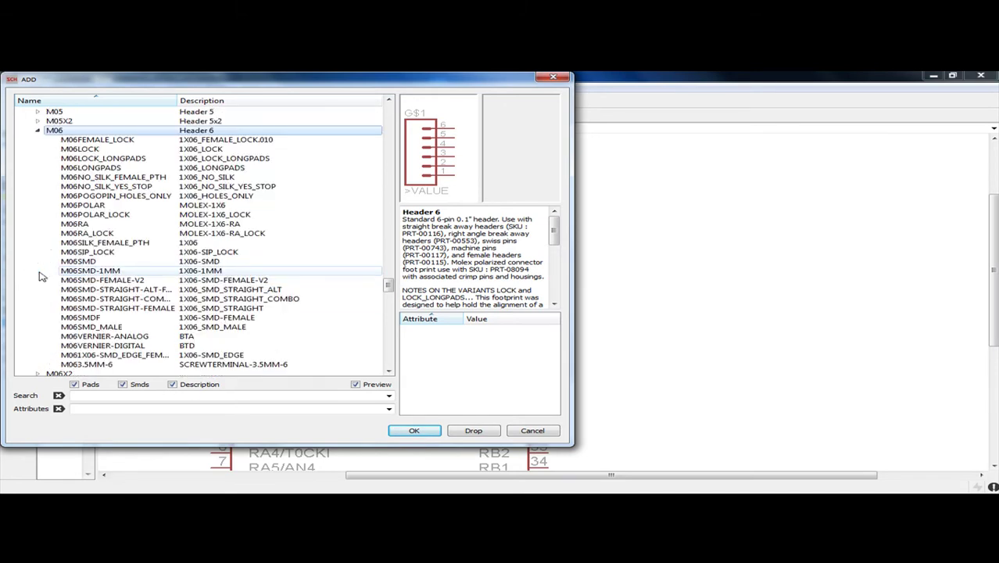
{"action": "left_click", "coordinate": [77, 271]}
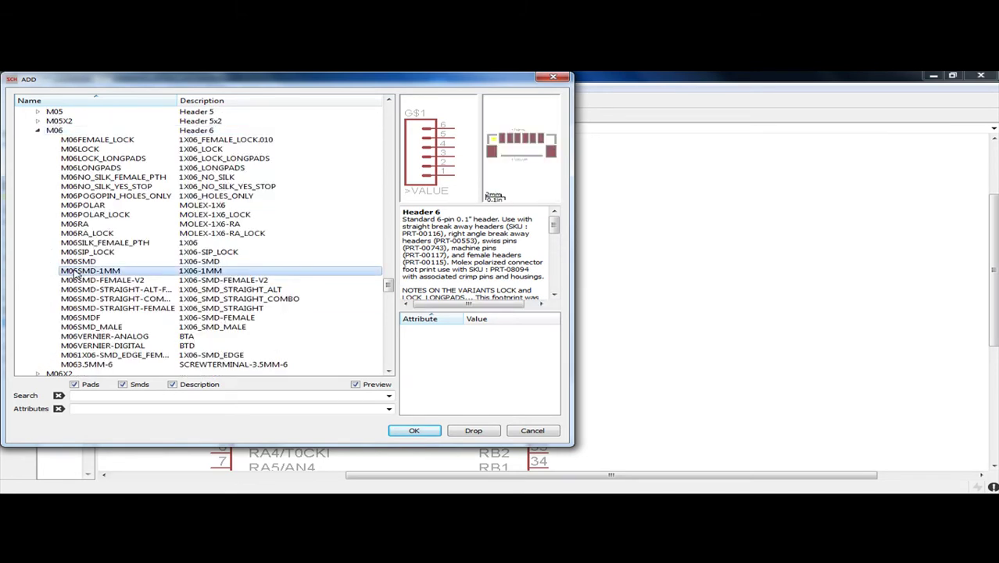
Step: Find PIC-ICSP in the SparkFun-Connectors library, expand its variants and select PIC-ICSPPOLAR_LOCK
{"action": "scroll", "coordinate": [101, 285], "scroll_direction": "down", "scroll_amount": 7}
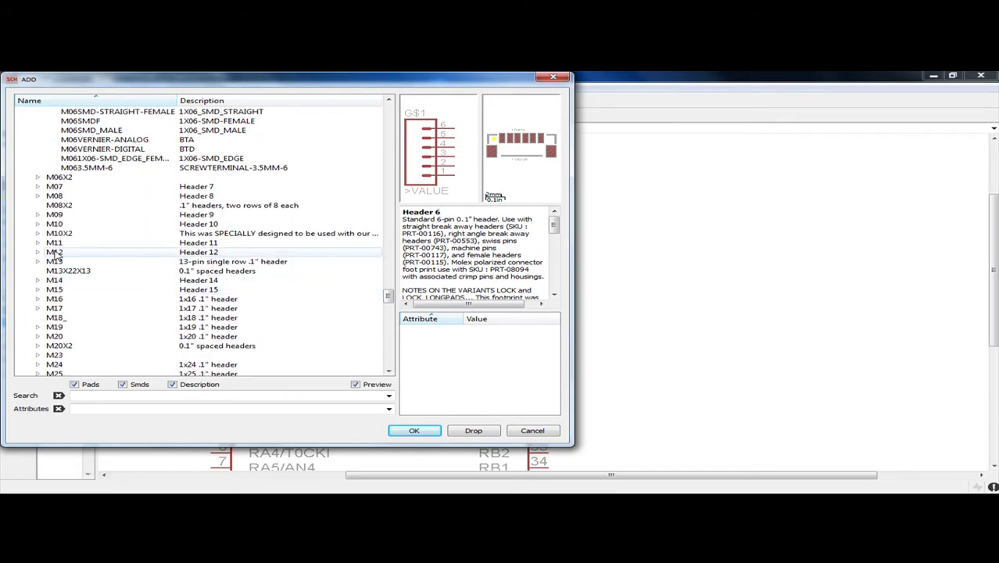
{"action": "scroll", "coordinate": [61, 269], "scroll_direction": "down", "scroll_amount": 6}
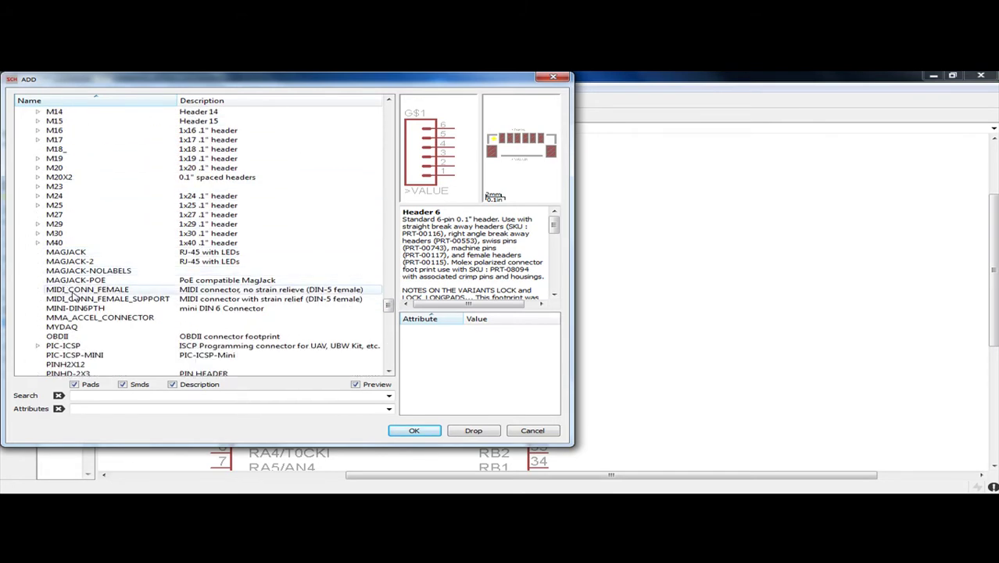
{"action": "scroll", "coordinate": [68, 309], "scroll_direction": "down", "scroll_amount": 2}
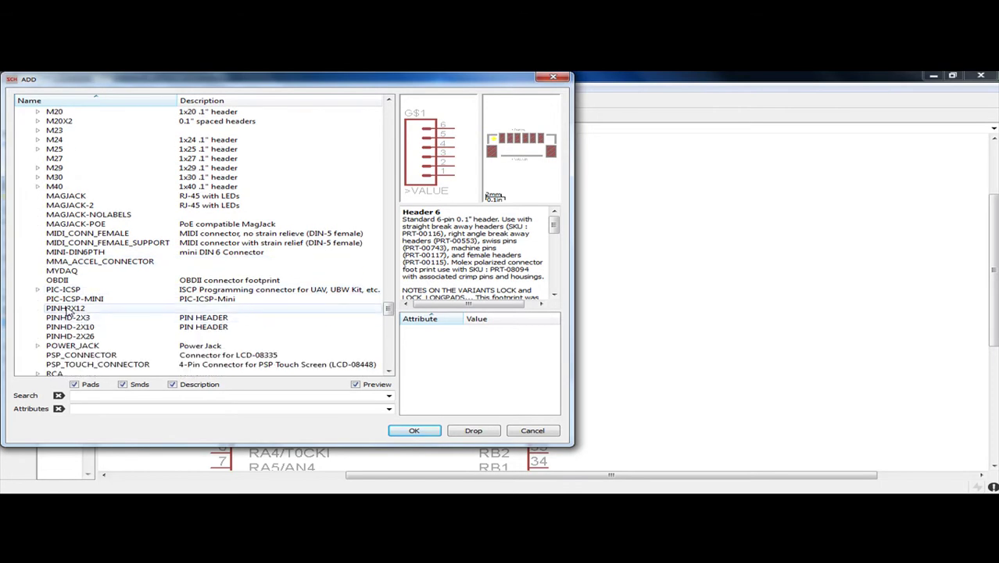
{"action": "left_click", "coordinate": [59, 290]}
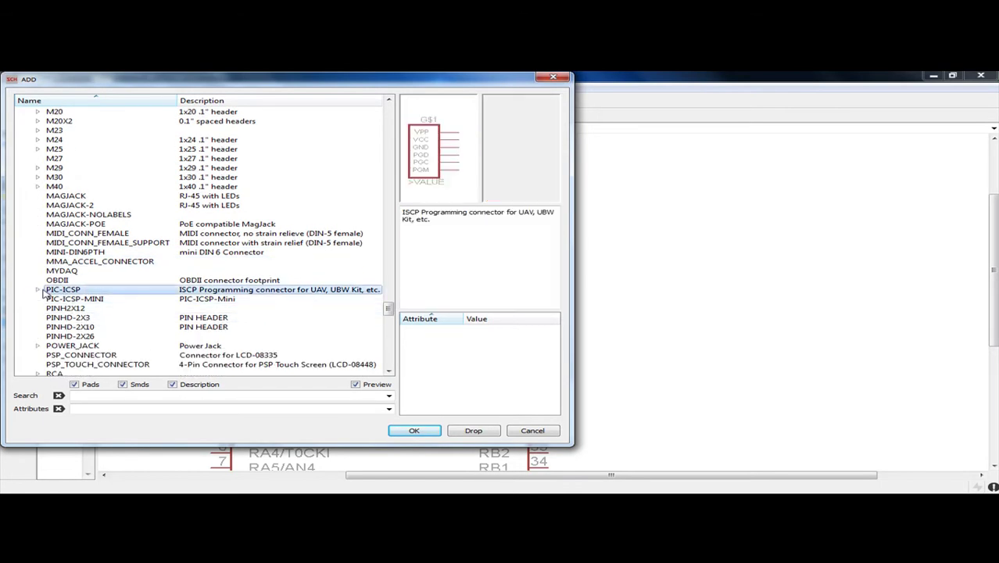
{"action": "left_click", "coordinate": [37, 289]}
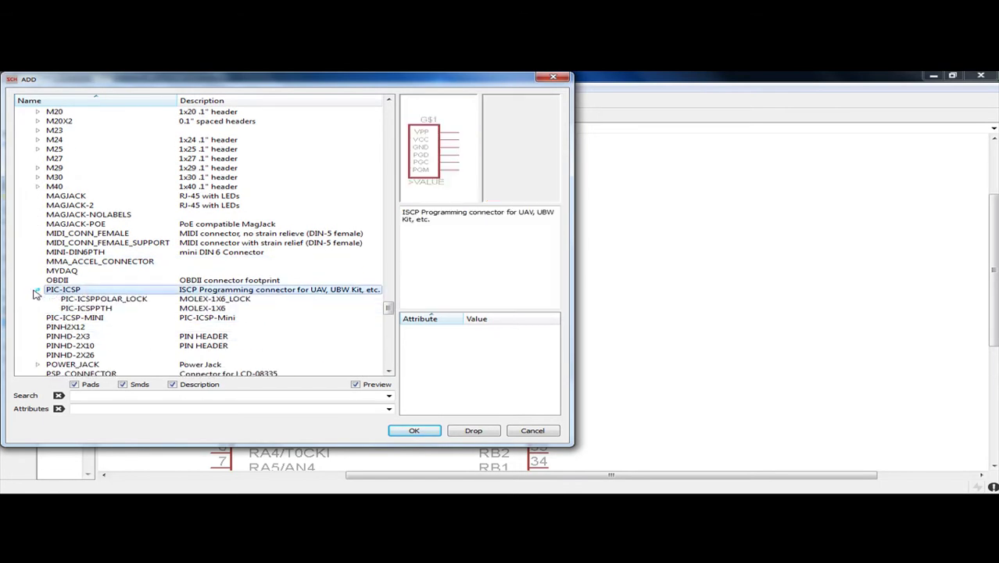
{"action": "left_click", "coordinate": [103, 301]}
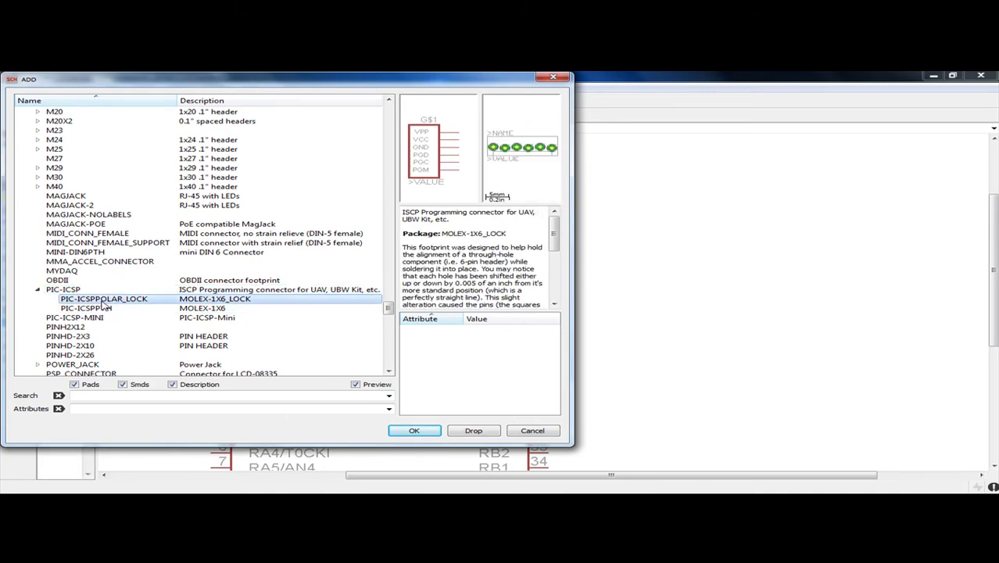
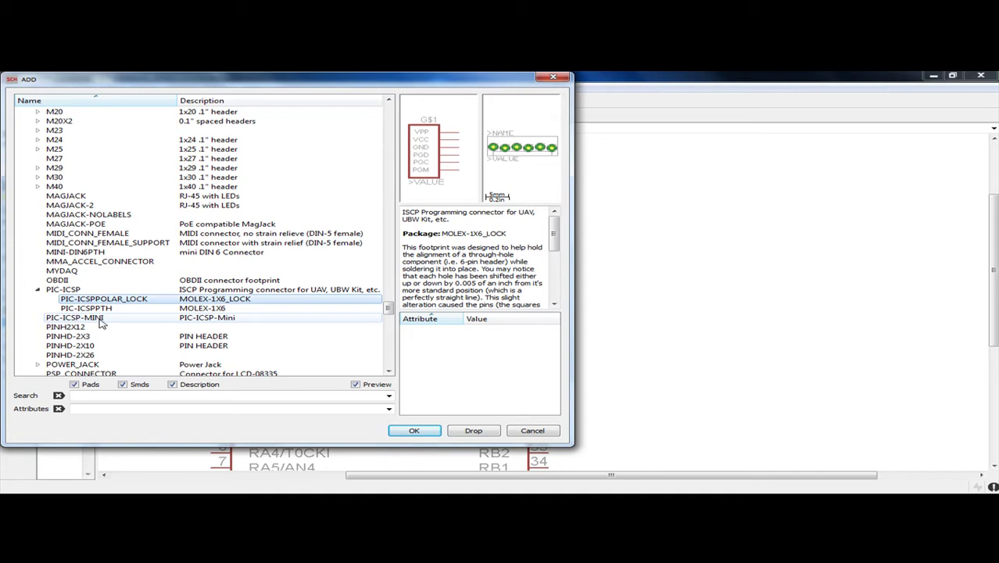
Step: Check the PICkit 3 connector pinout table in picKit3_poster.pdf and return to the EAGLE part selection
{"action": "left_click", "coordinate": [990, 222]}
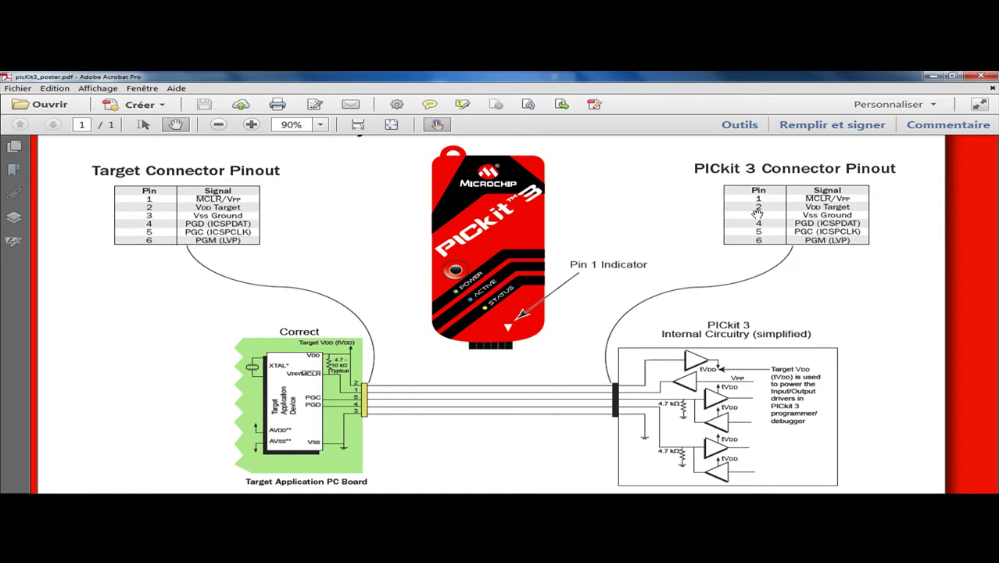
{"action": "left_click", "coordinate": [932, 78]}
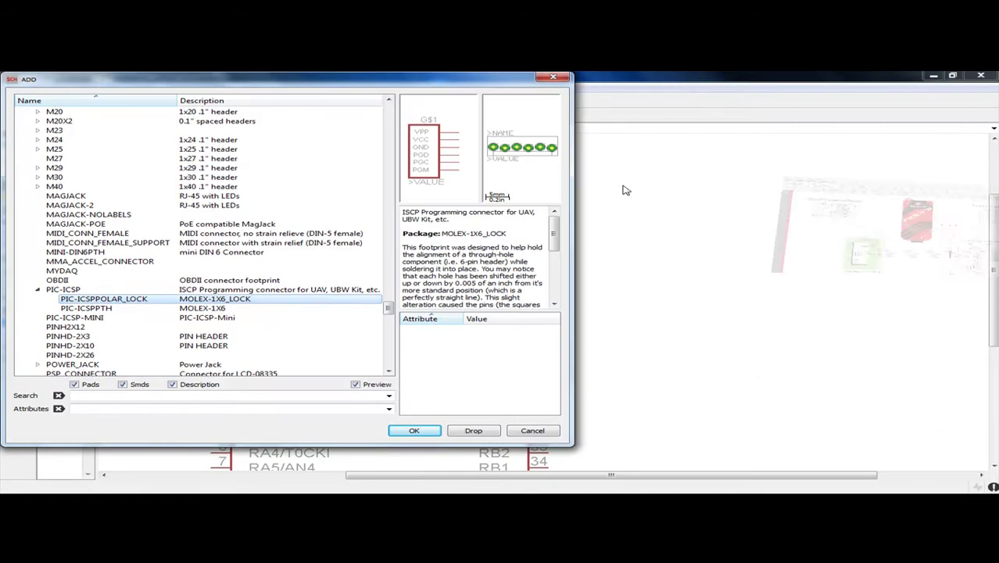
Step: Place one PIC-ICSPPOLAR_LOCK connector above and right of the PIC16F877P, rotated so its pins point down, and finish adding parts
{"action": "left_click", "coordinate": [415, 431]}
{"action": "right_click", "coordinate": [703, 279]}
{"action": "right_click", "coordinate": [705, 276]}
{"action": "right_click", "coordinate": [705, 273]}
{"action": "left_click", "coordinate": [694, 276]}
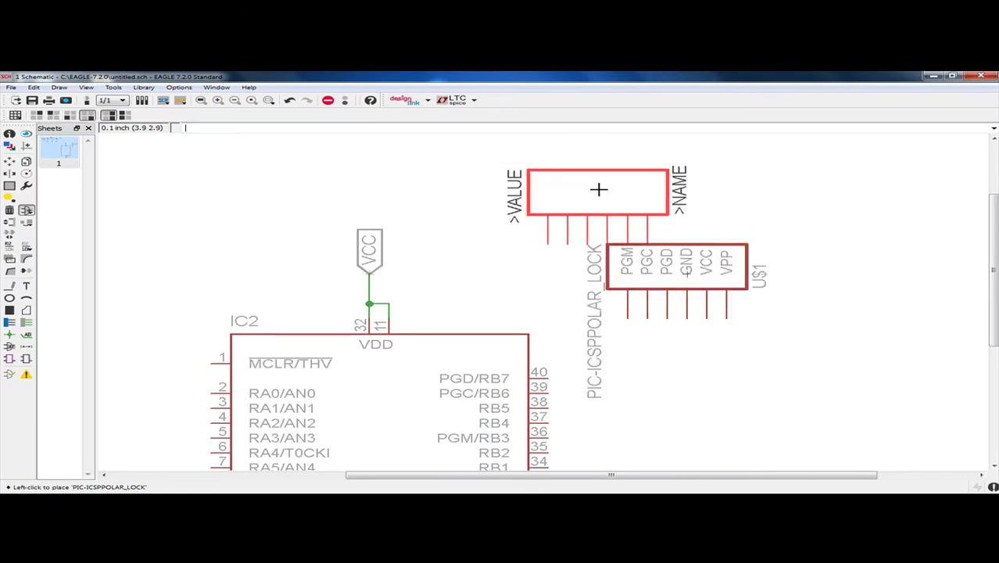
{"action": "key", "text": "Escape"}
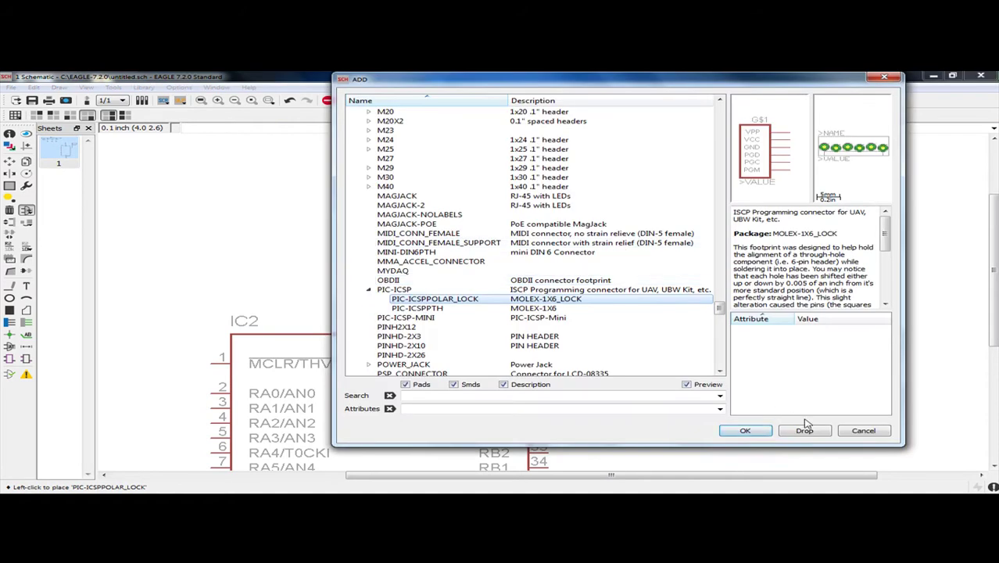
{"action": "left_click", "coordinate": [864, 429]}
Step: Move the ICSP connector higher up, leaving free space between it and the PIC16F877P
{"action": "left_click", "coordinate": [10, 161]}
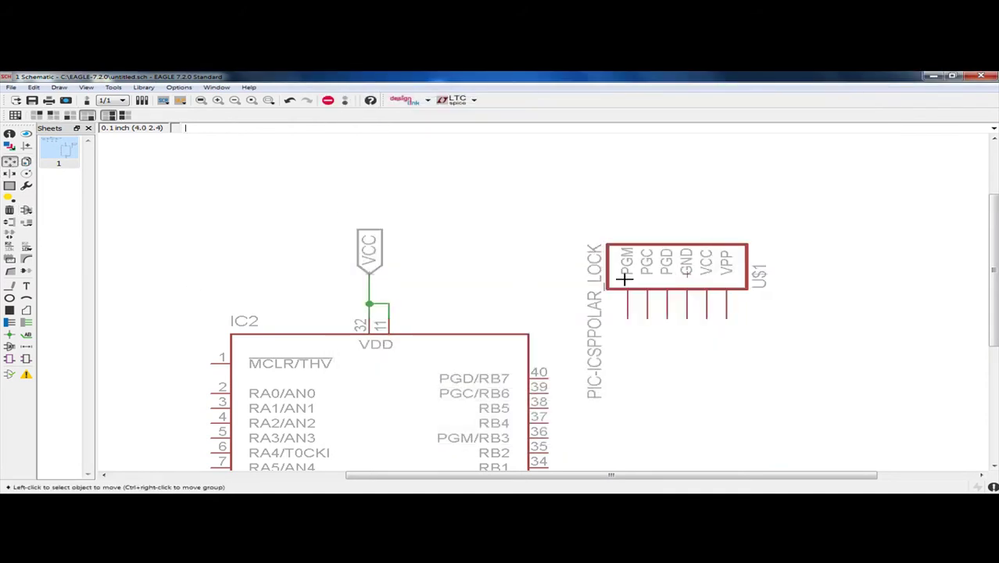
{"action": "left_click", "coordinate": [686, 269]}
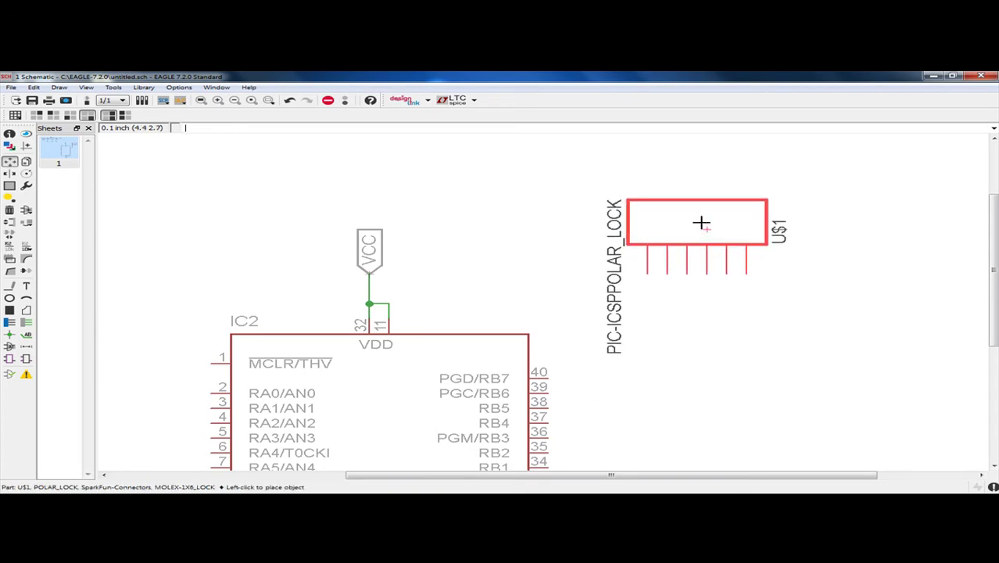
{"action": "left_click", "coordinate": [691, 202]}
{"action": "scroll", "coordinate": [680, 239], "scroll_direction": "down", "scroll_amount": 3}
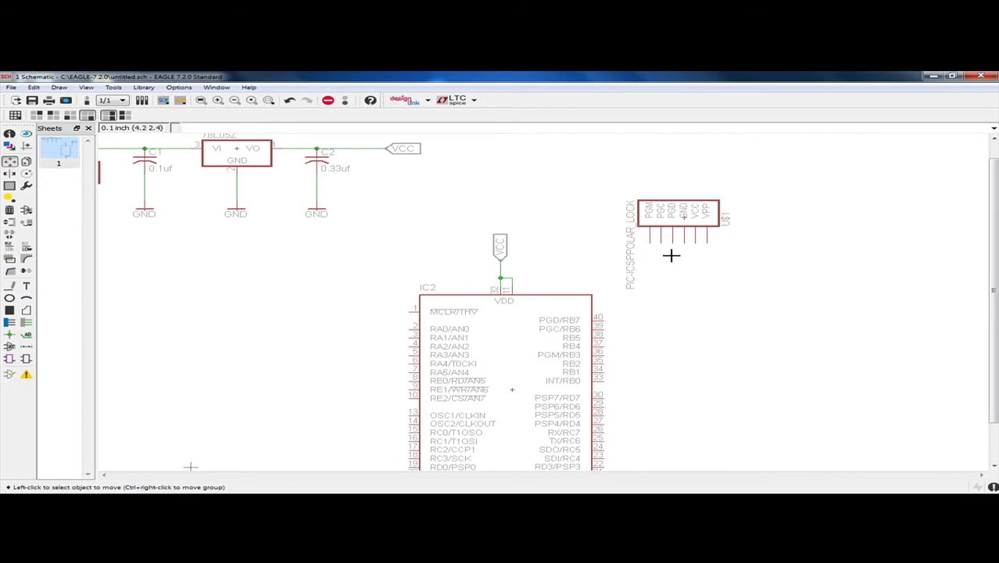
{"action": "left_click", "coordinate": [686, 217]}
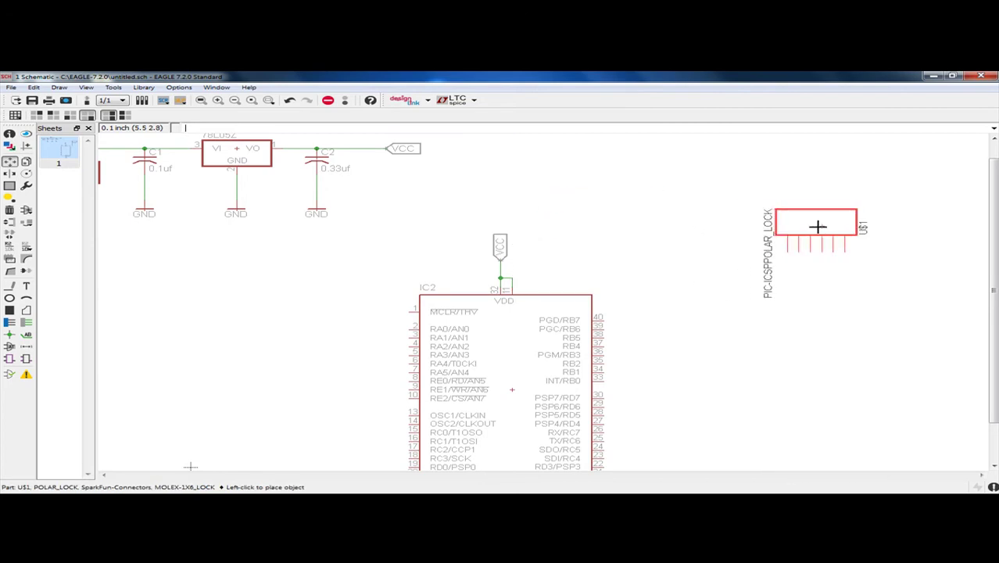
{"action": "left_click", "coordinate": [690, 200]}
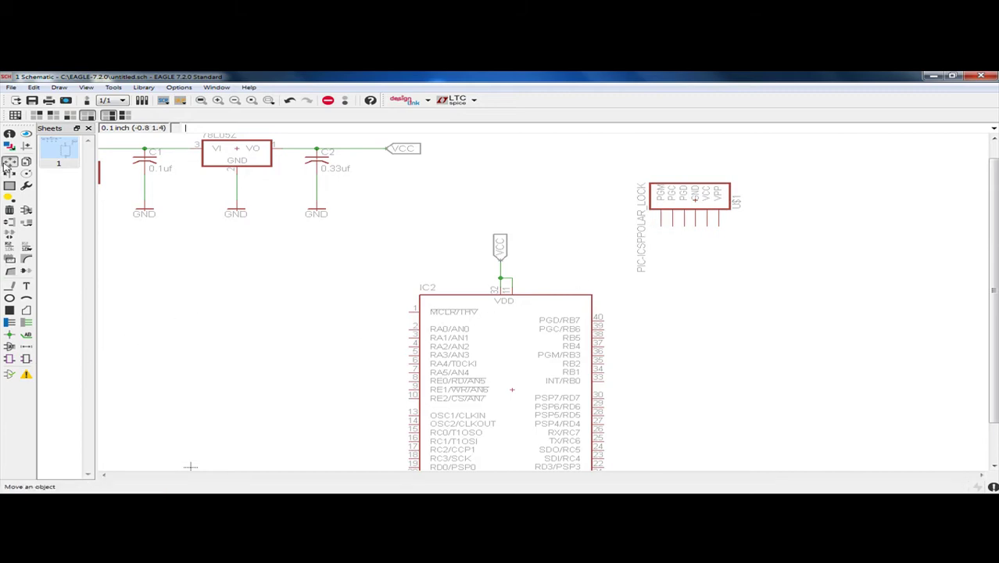
Step: Smash the ICSP connector so its name and value texts can be moved separately
{"action": "left_click", "coordinate": [11, 263]}
{"action": "scroll", "coordinate": [685, 209], "scroll_direction": "up", "scroll_amount": 2}
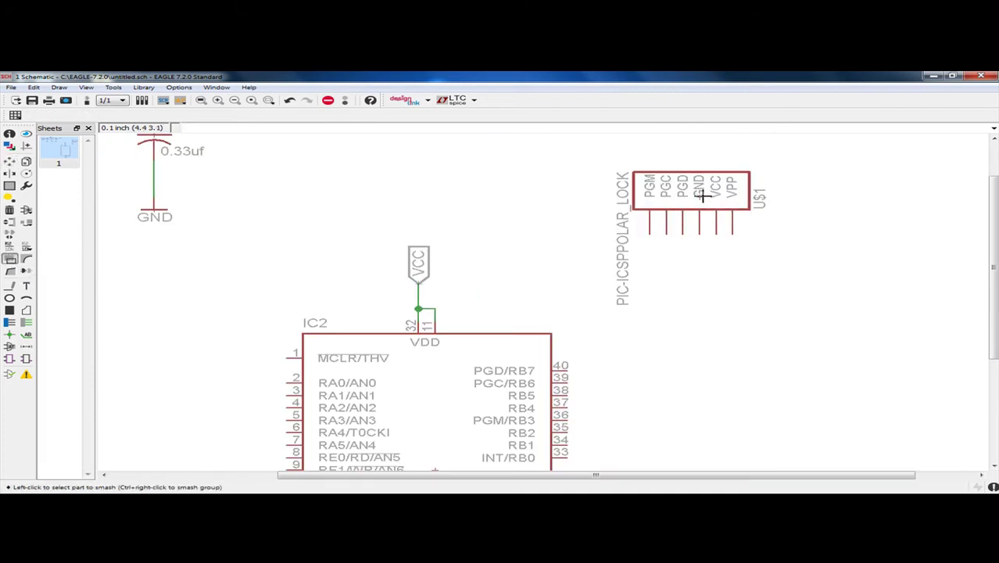
{"action": "scroll", "coordinate": [703, 197], "scroll_direction": "up", "scroll_amount": 2}
{"action": "left_click", "coordinate": [697, 199]}
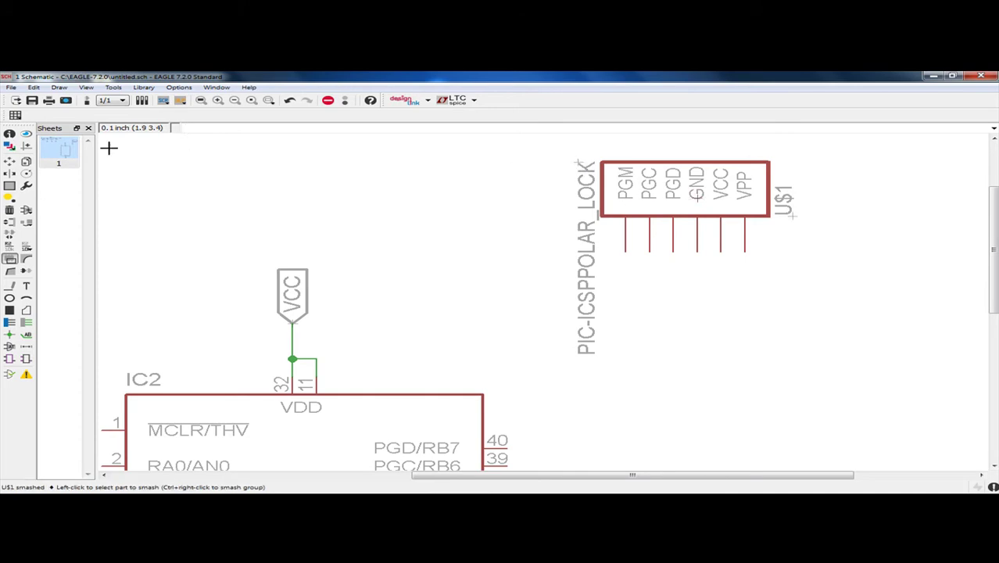
Step: Rotate the PIC-ICSPPOLAR_LOCK value text to horizontal and place it just above the connector
{"action": "left_click", "coordinate": [10, 161]}
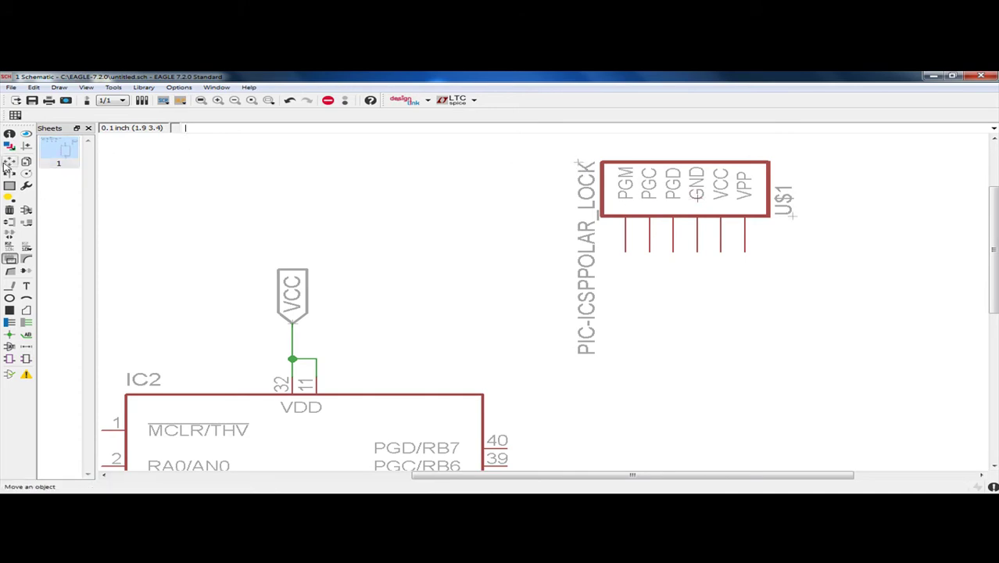
{"action": "left_click", "coordinate": [577, 161]}
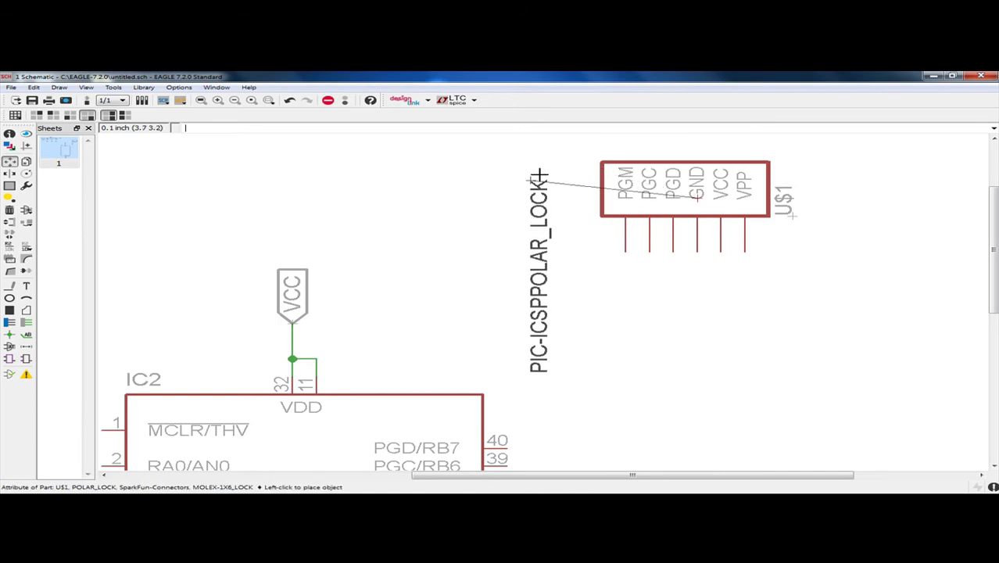
{"action": "right_click", "coordinate": [582, 156]}
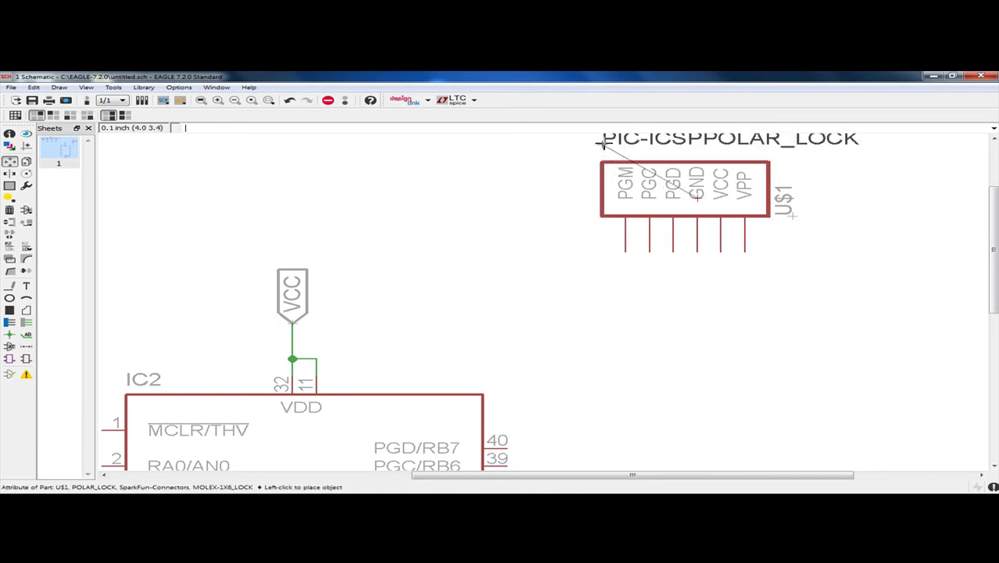
{"action": "left_click", "coordinate": [561, 150]}
Step: Move the ICSP connector down, closer to the upper right corner of the PIC16F877P
{"action": "scroll", "coordinate": [549, 189], "scroll_direction": "down", "scroll_amount": 8}
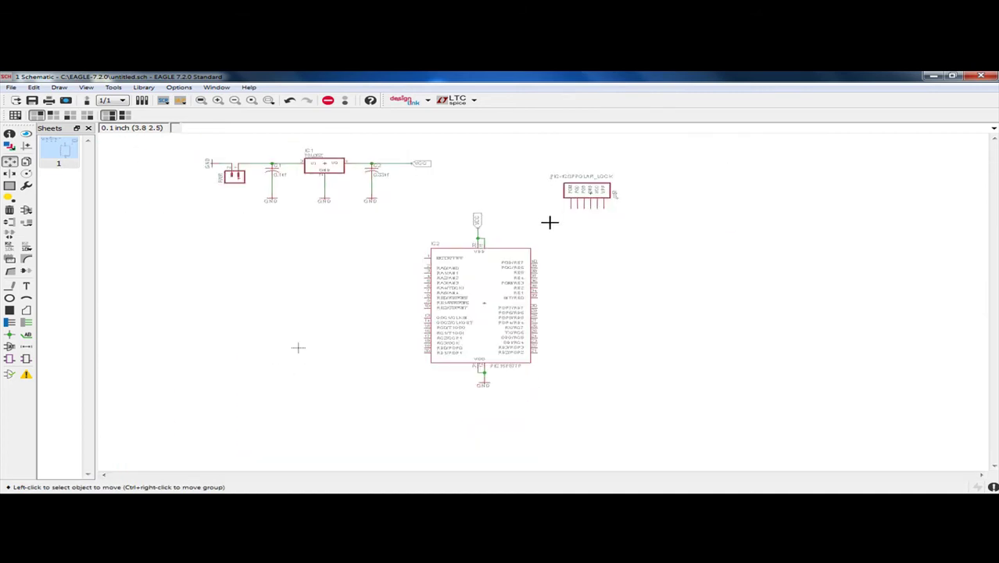
{"action": "scroll", "coordinate": [550, 222], "scroll_direction": "up", "scroll_amount": 2}
{"action": "scroll", "coordinate": [550, 222], "scroll_direction": "up", "scroll_amount": 1}
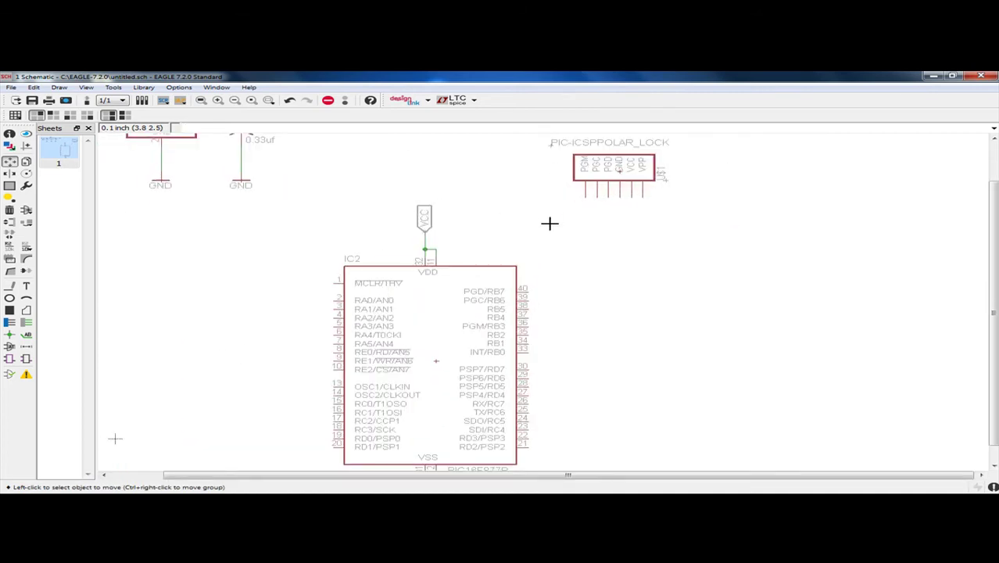
{"action": "scroll", "coordinate": [549, 223], "scroll_direction": "down", "scroll_amount": 1}
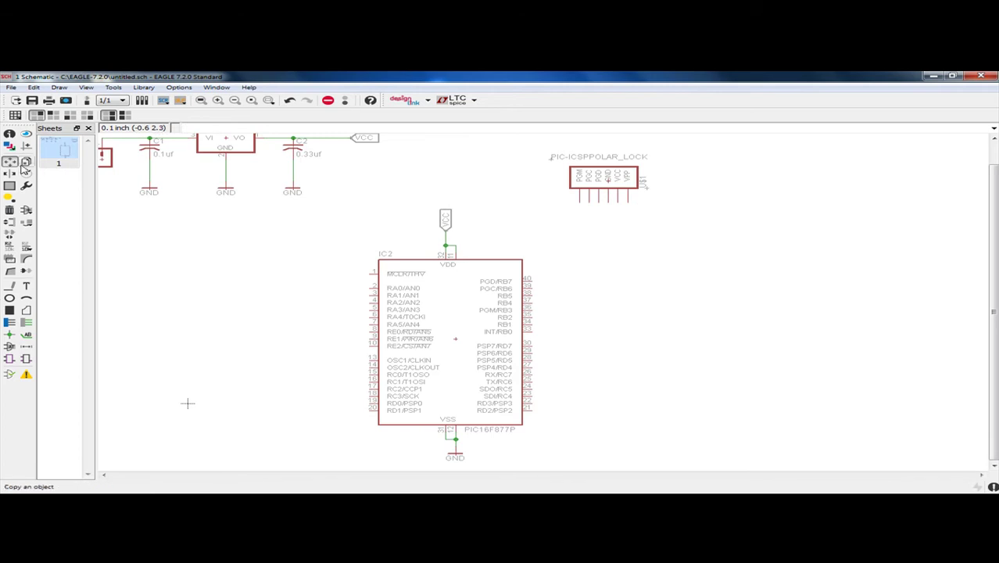
{"action": "left_click", "coordinate": [11, 162]}
{"action": "left_click", "coordinate": [607, 181]}
{"action": "left_click", "coordinate": [597, 224]}
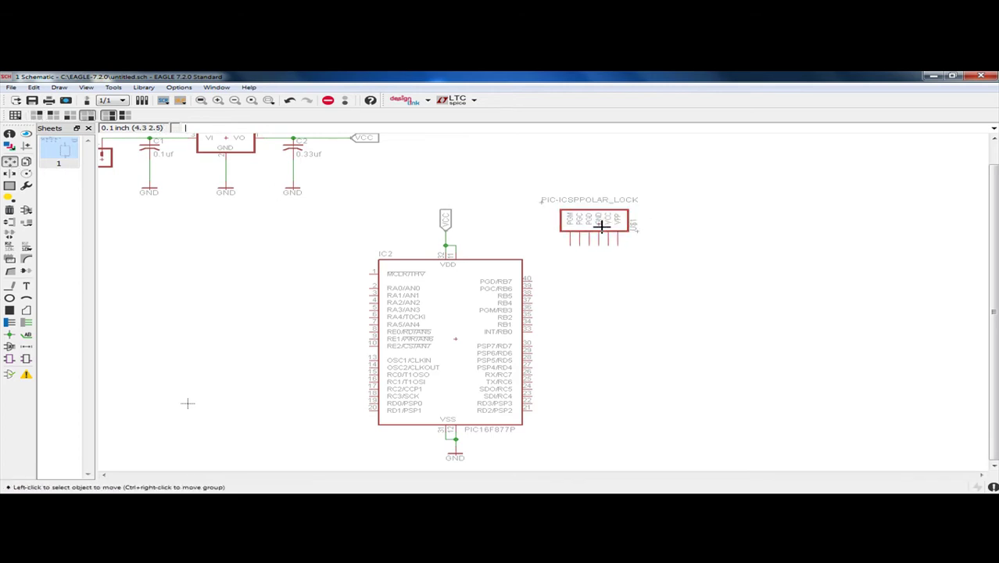
Step: Activate the Net tool for wiring the ICSP connector to the PIC16F877P
{"action": "scroll", "coordinate": [610, 244], "scroll_direction": "up", "scroll_amount": 2}
{"action": "scroll", "coordinate": [606, 247], "scroll_direction": "down", "scroll_amount": 1}
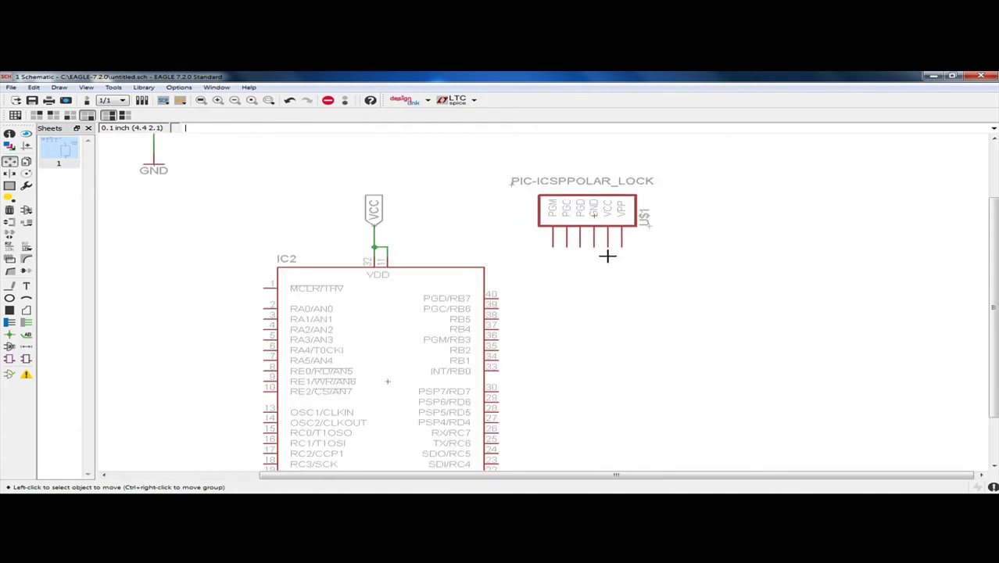
{"action": "scroll", "coordinate": [599, 254], "scroll_direction": "up", "scroll_amount": 1}
{"action": "scroll", "coordinate": [599, 254], "scroll_direction": "down", "scroll_amount": 1}
{"action": "mouse_move", "coordinate": [994, 247]}
{"action": "left_click", "coordinate": [981, 216]}
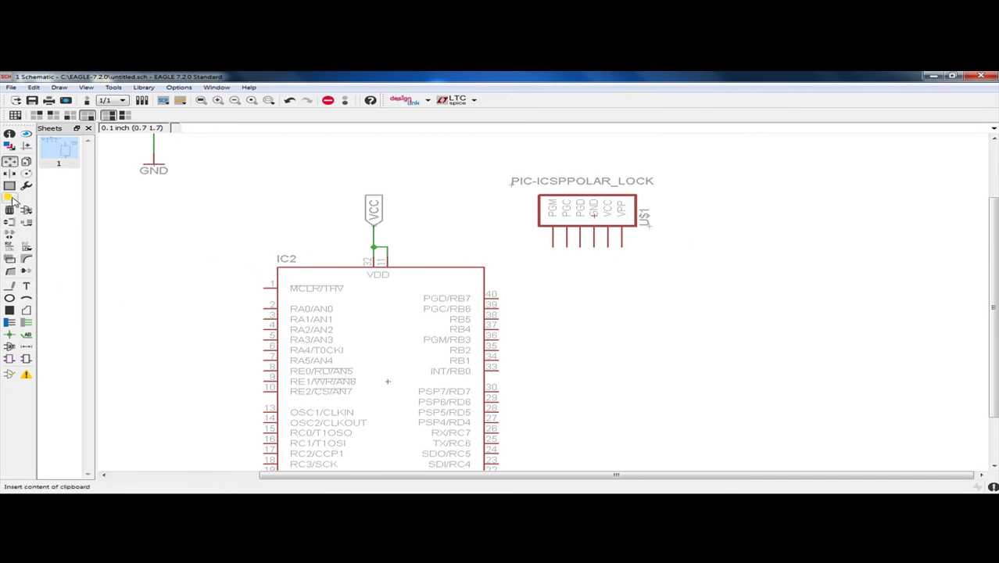
{"action": "left_click", "coordinate": [26, 322]}
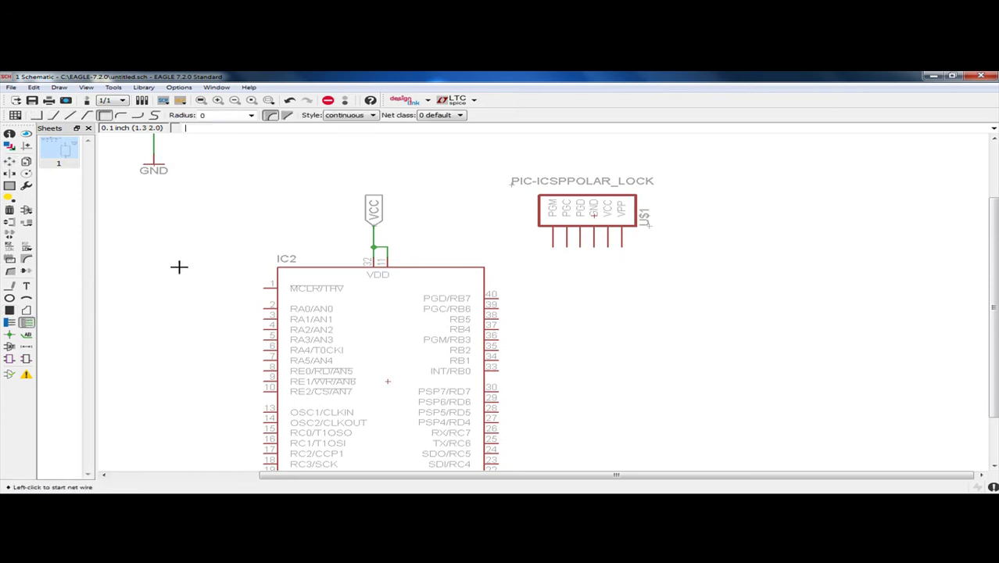
Step: Draw a short horizontal net outward from pin 1 (MCLR/THV) of IC2
{"action": "left_click", "coordinate": [263, 287]}
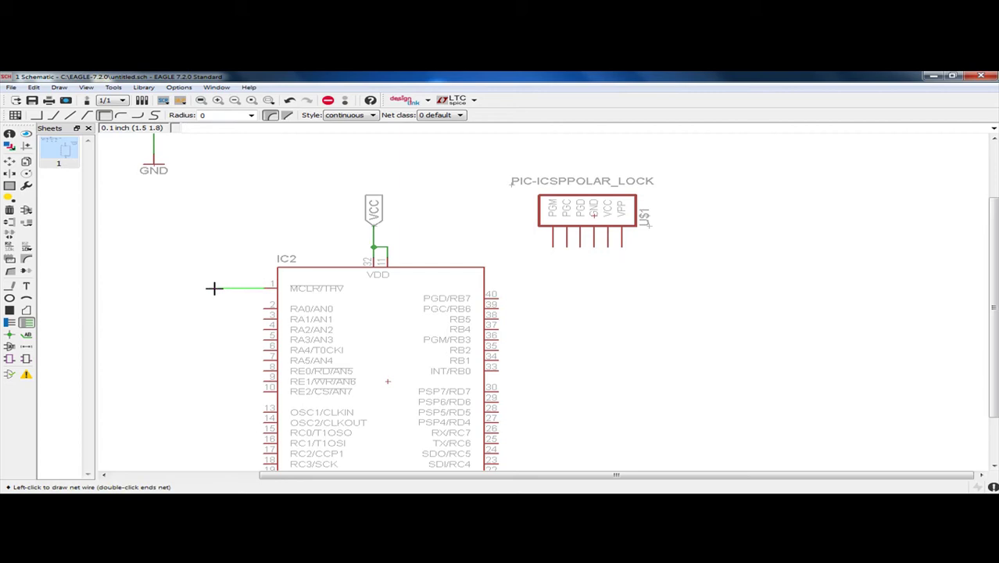
{"action": "left_click", "coordinate": [207, 288]}
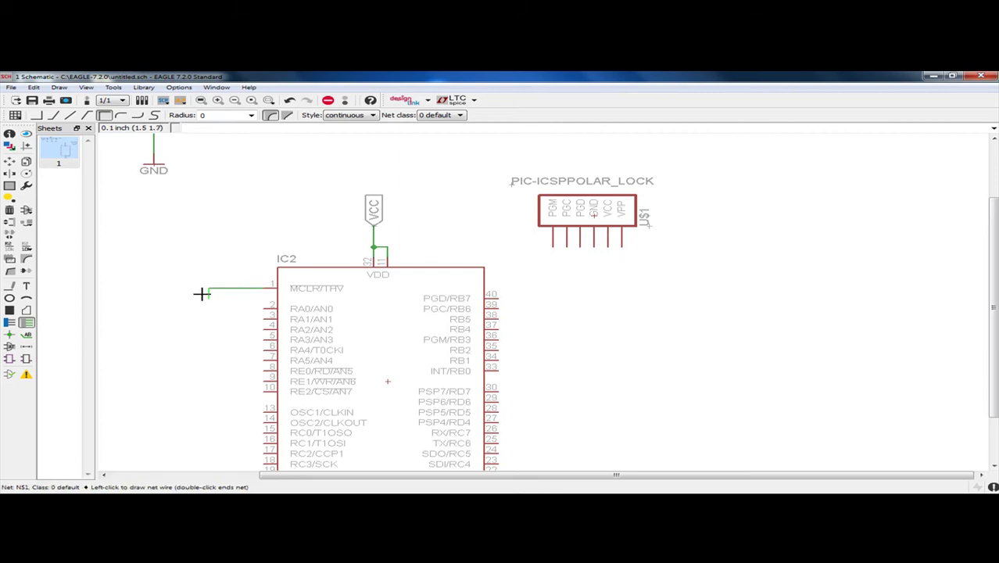
{"action": "key", "text": "Escape"}
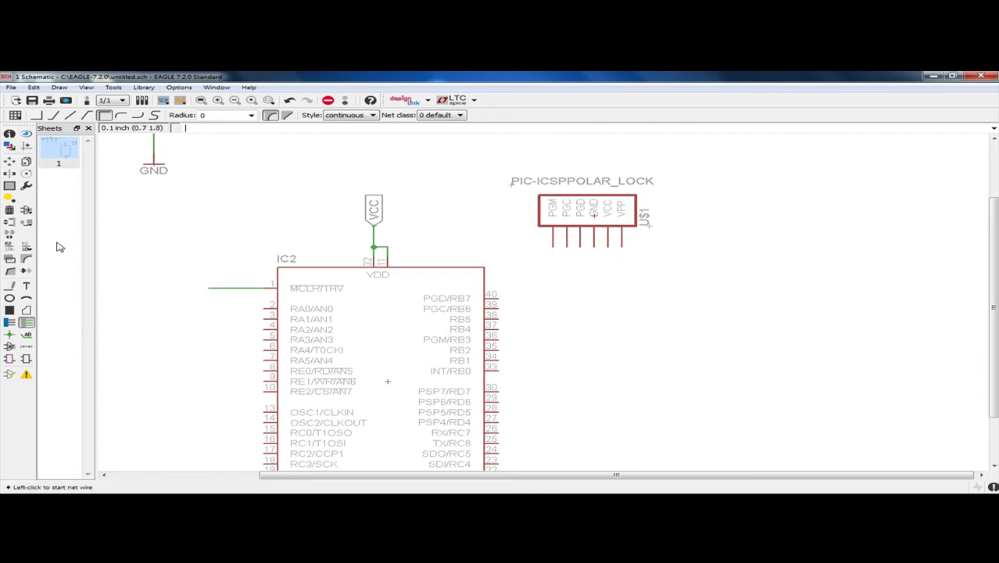
Step: Place a cross-reference label, rotated 180° to face away from IC2, at the free end of the pin 1 net
{"action": "left_click", "coordinate": [25, 335]}
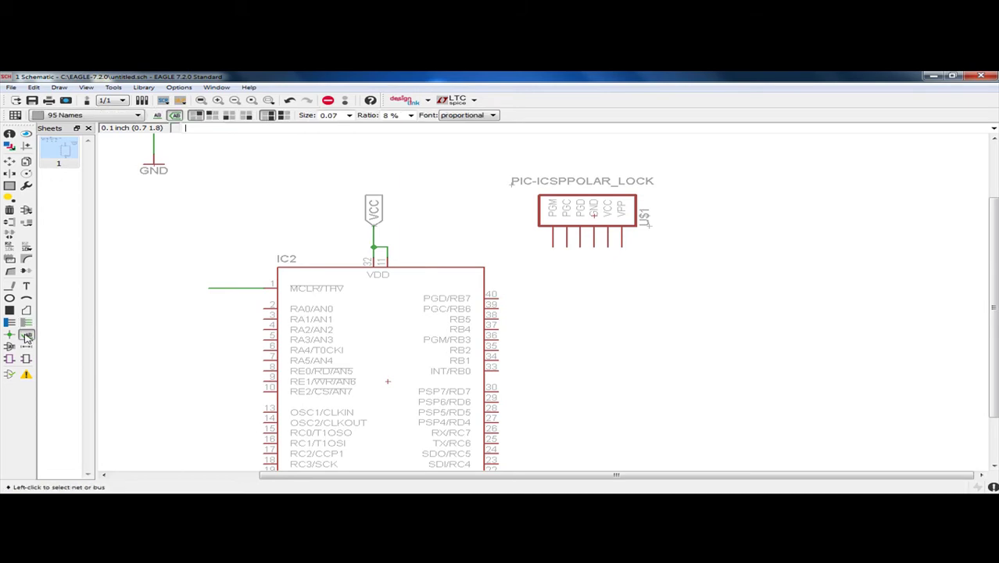
{"action": "left_click", "coordinate": [202, 287]}
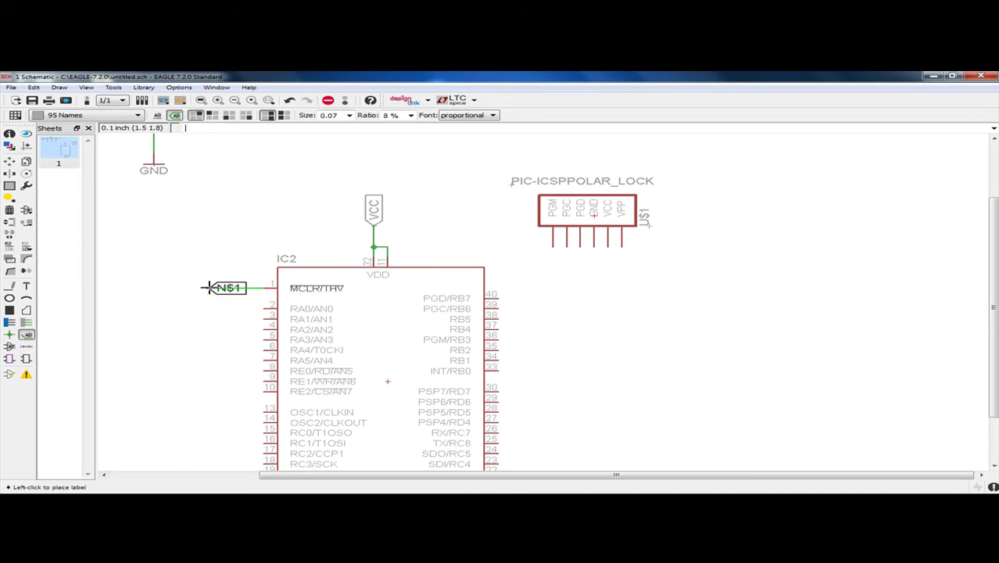
{"action": "right_click", "coordinate": [209, 288]}
{"action": "right_click", "coordinate": [210, 288]}
{"action": "left_click", "coordinate": [210, 287]}
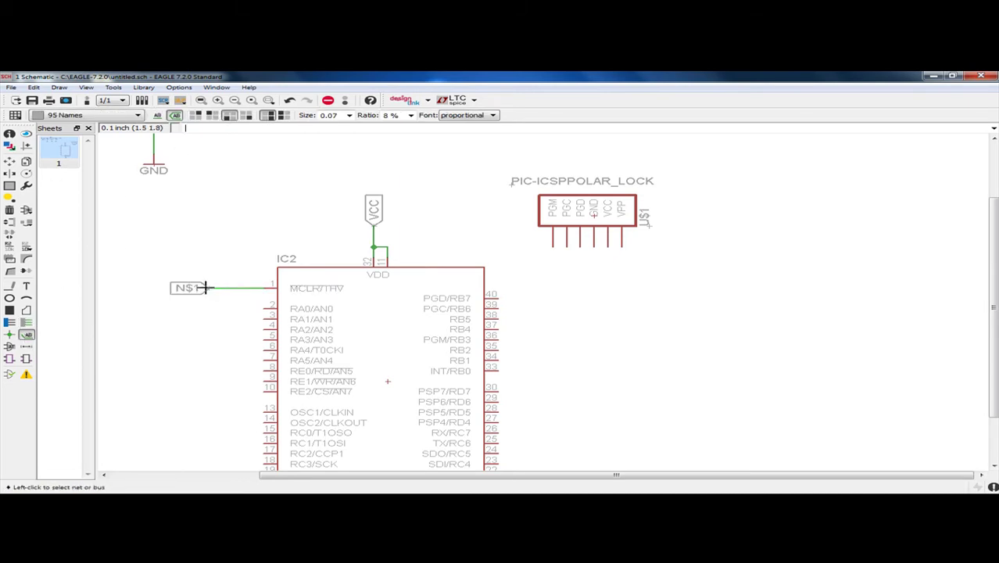
Step: Rename the net on IC2 pin 1 to MCLR/VPP
{"action": "left_click", "coordinate": [9, 246]}
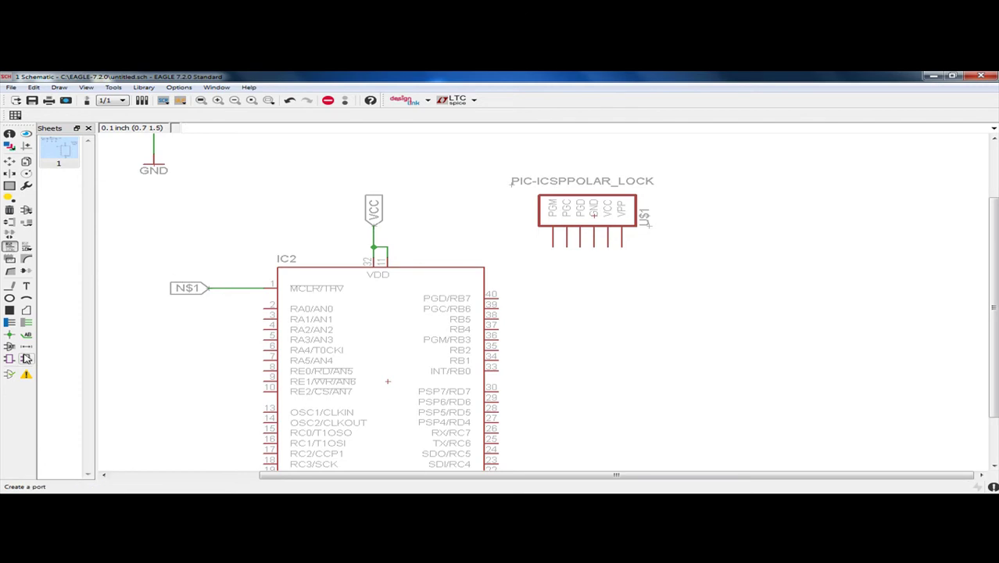
{"action": "left_click", "coordinate": [27, 337]}
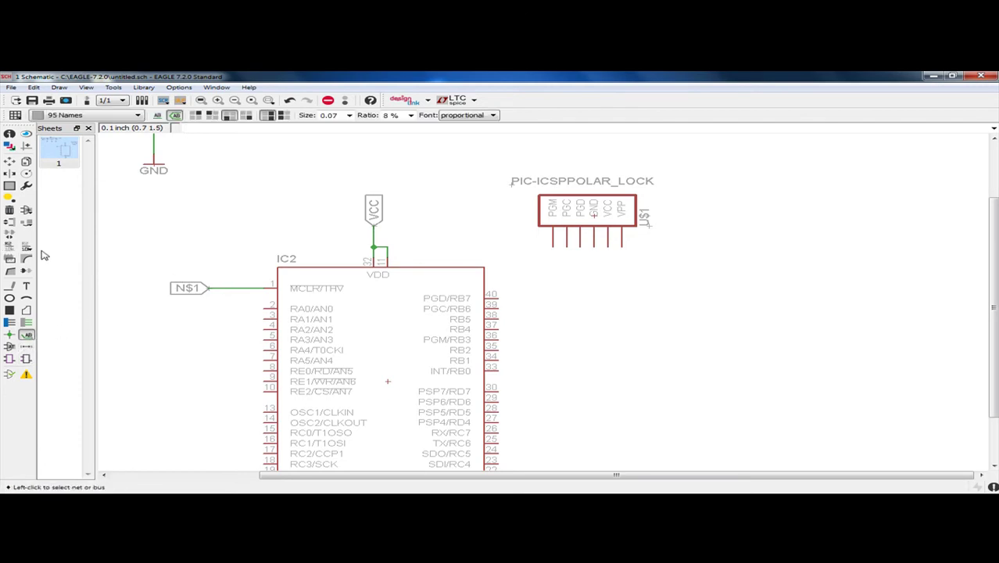
{"action": "left_click", "coordinate": [9, 246]}
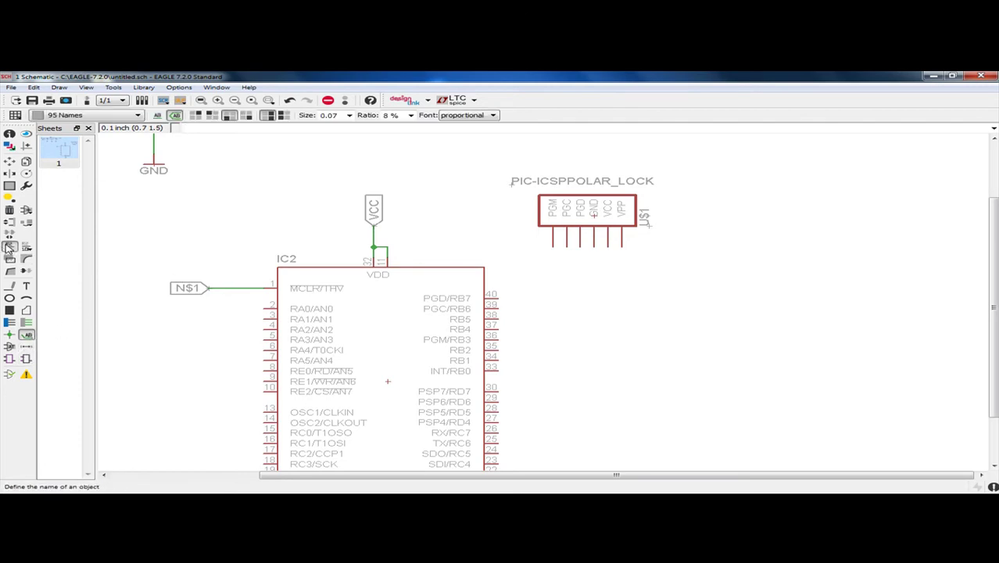
{"action": "left_click", "coordinate": [187, 288]}
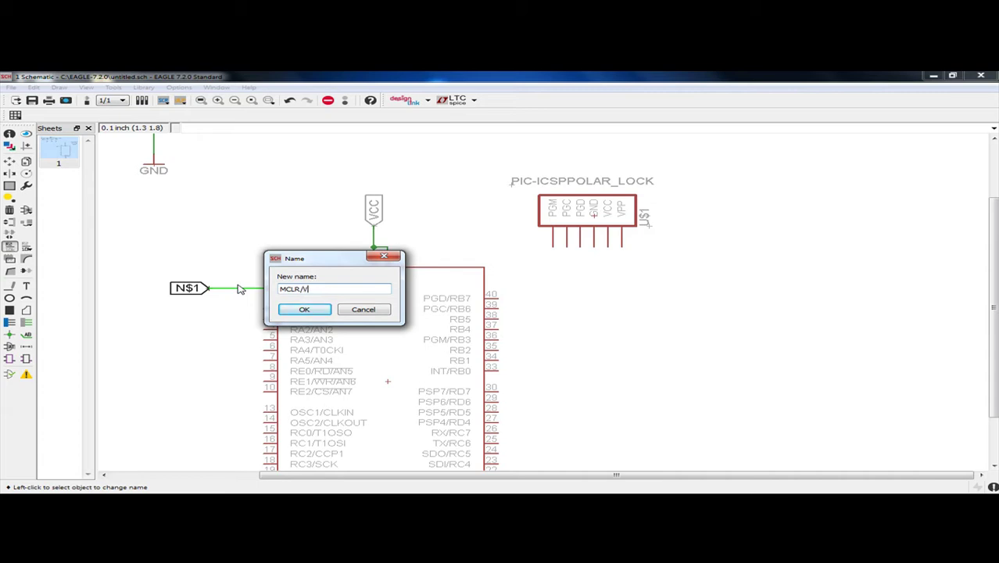
{"action": "left_click_drag", "start_coordinate": [320, 289], "coordinate": [279, 290]}
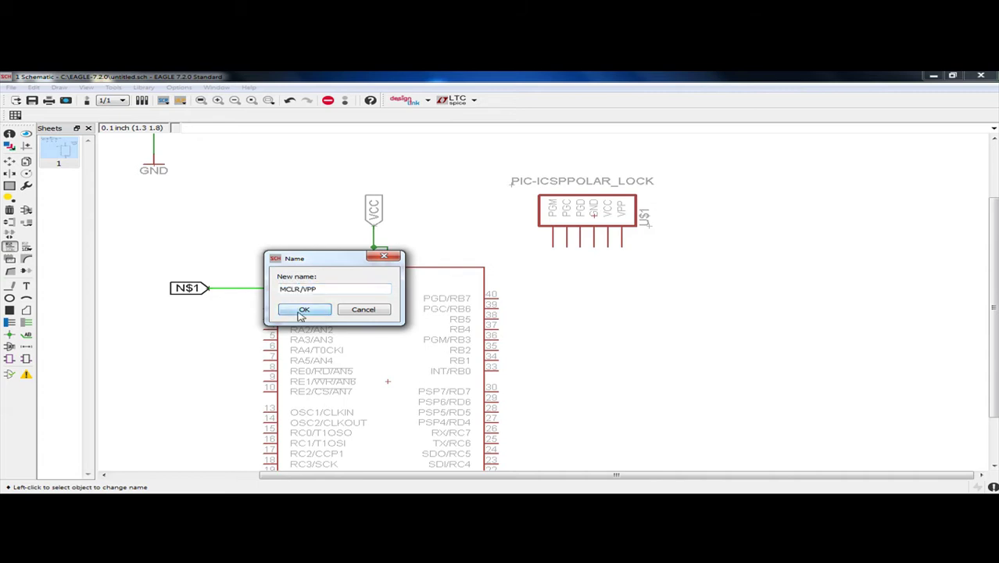
{"action": "left_click", "coordinate": [301, 312]}
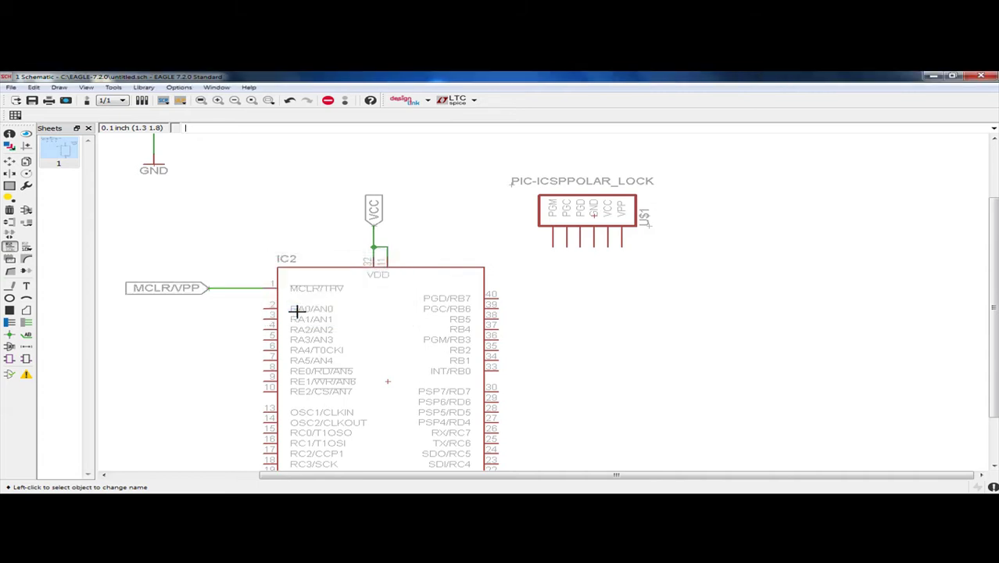
Step: Draw a short L-shaped net from the VPP pin of the PIC-ICSP connector
{"action": "left_click", "coordinate": [26, 322]}
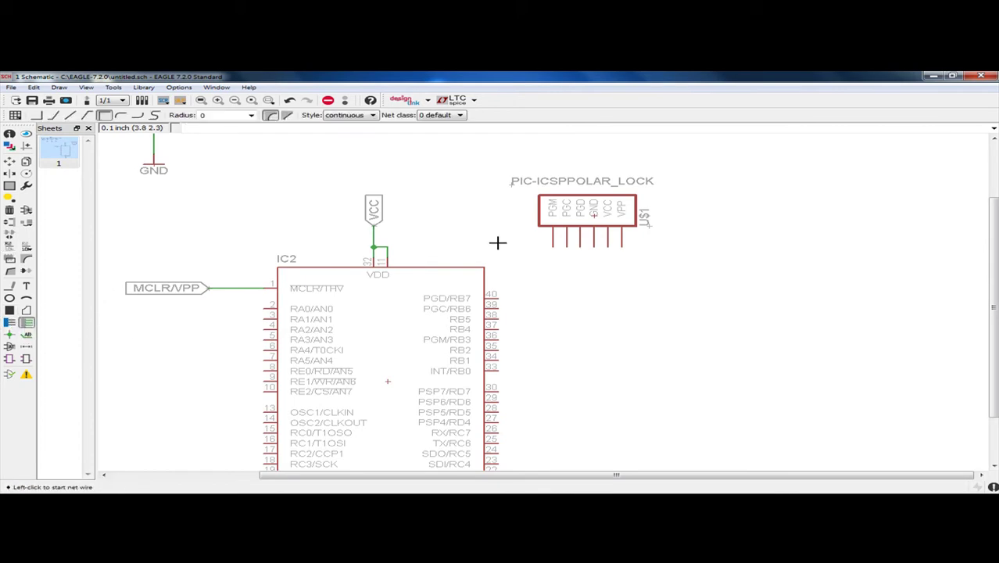
{"action": "left_click", "coordinate": [622, 246]}
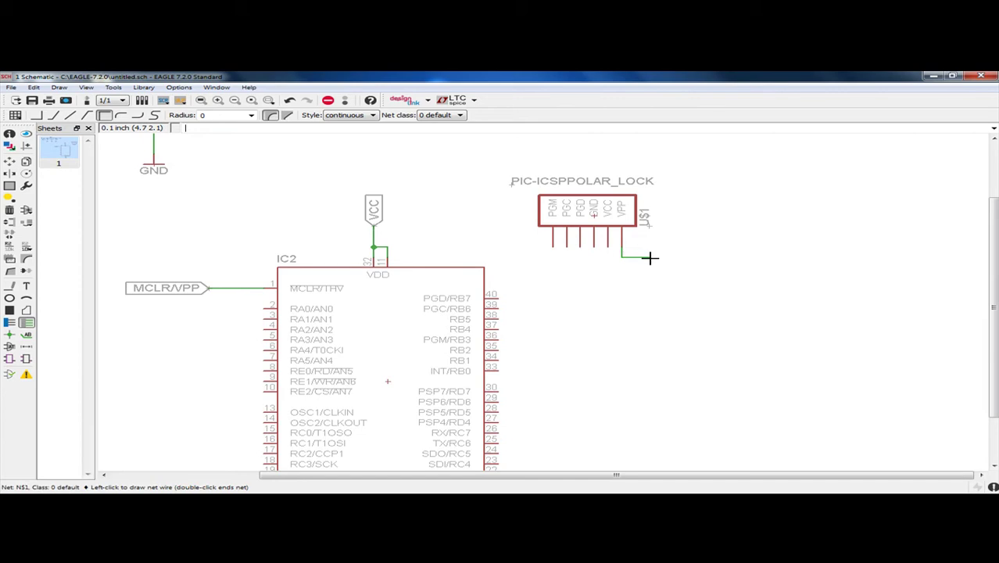
{"action": "double_click", "coordinate": [649, 258]}
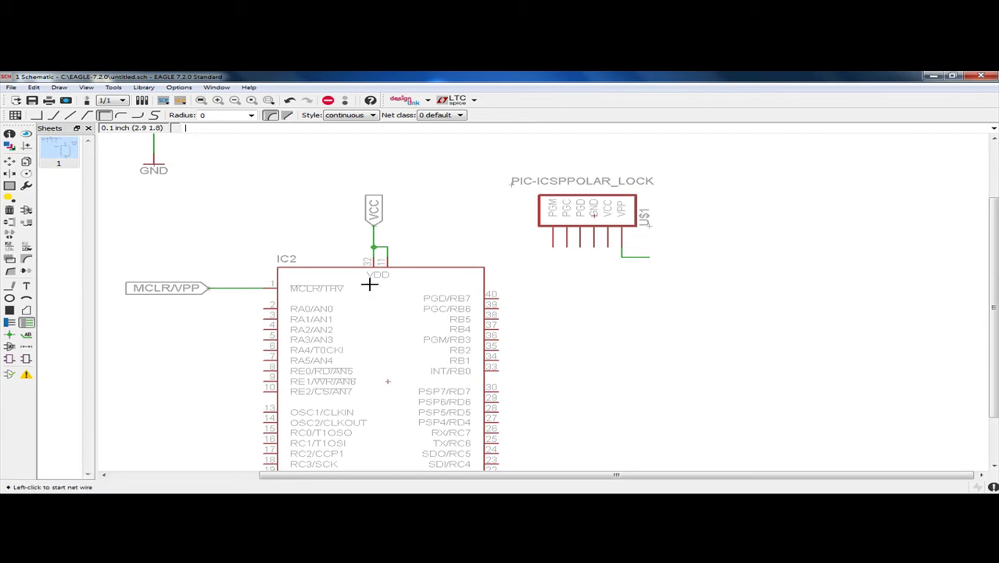
Step: Place a cross-reference label at the free end of the connector's VPP net
{"action": "left_click", "coordinate": [25, 336]}
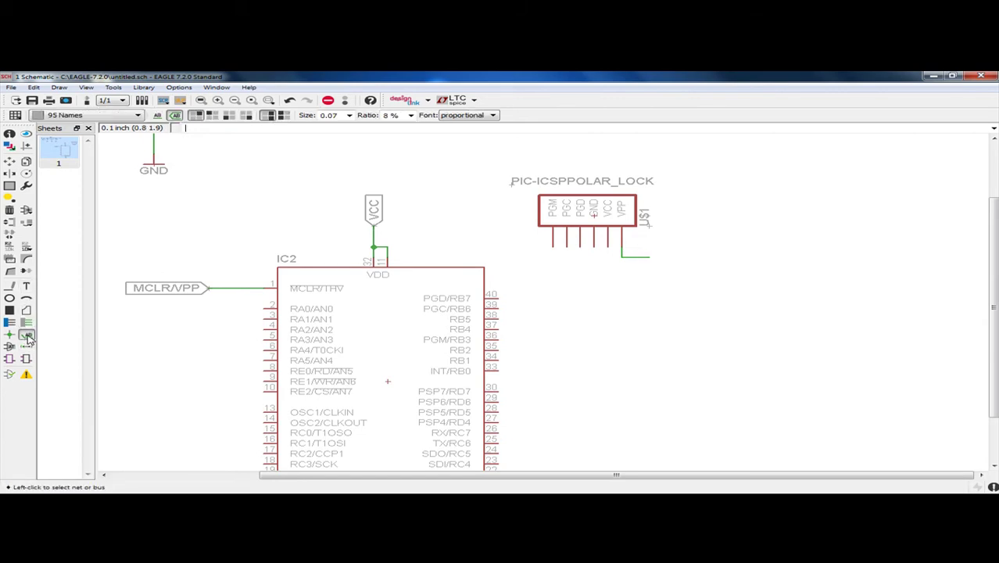
{"action": "left_click", "coordinate": [649, 257]}
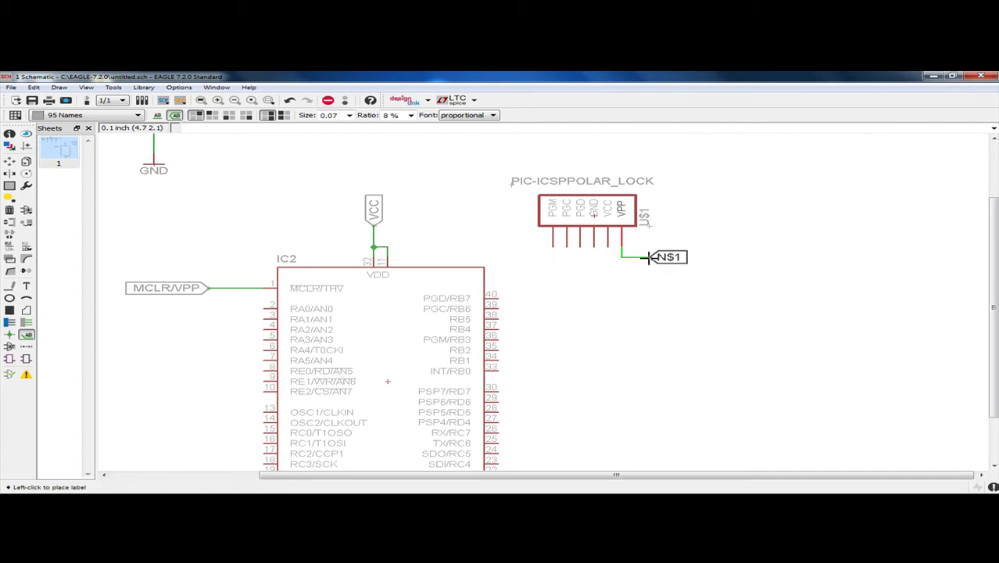
{"action": "left_click", "coordinate": [649, 261]}
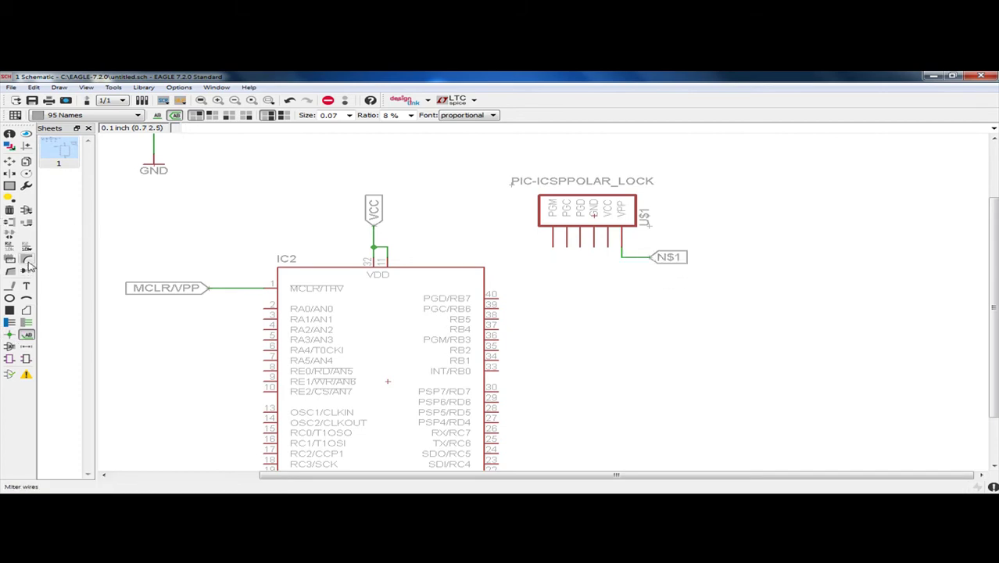
Step: Rename the connector's VPP net to MCLR/VPP and connect it with the existing net of that name
{"action": "left_click", "coordinate": [9, 247]}
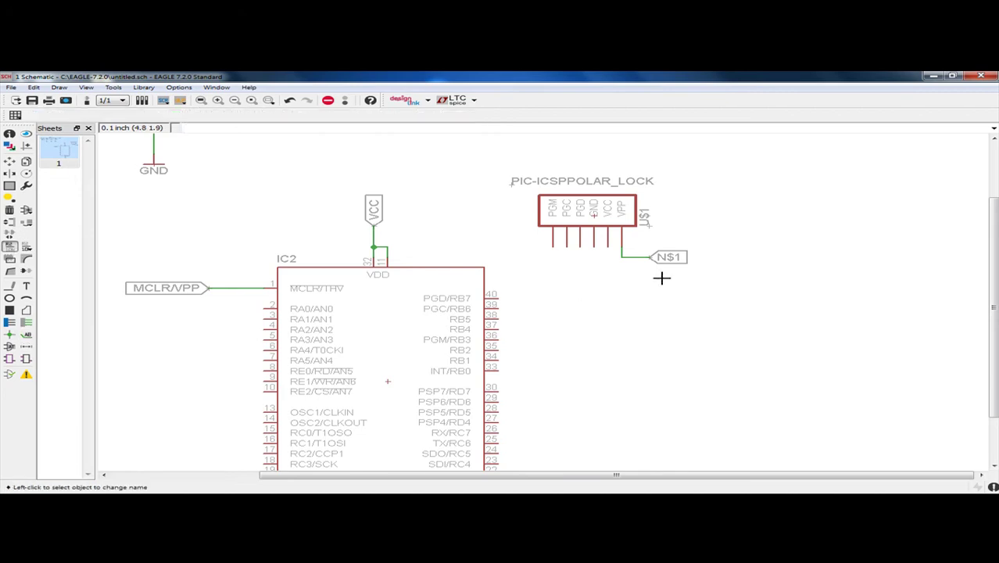
{"action": "left_click", "coordinate": [679, 260]}
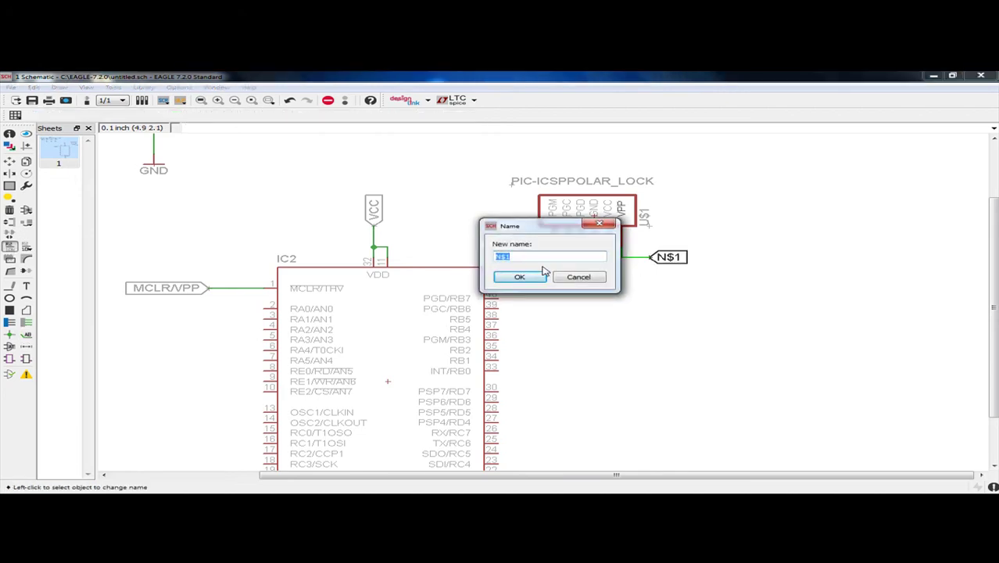
{"action": "type", "text": "MCLR/VPP"}
{"action": "left_click", "coordinate": [517, 278]}
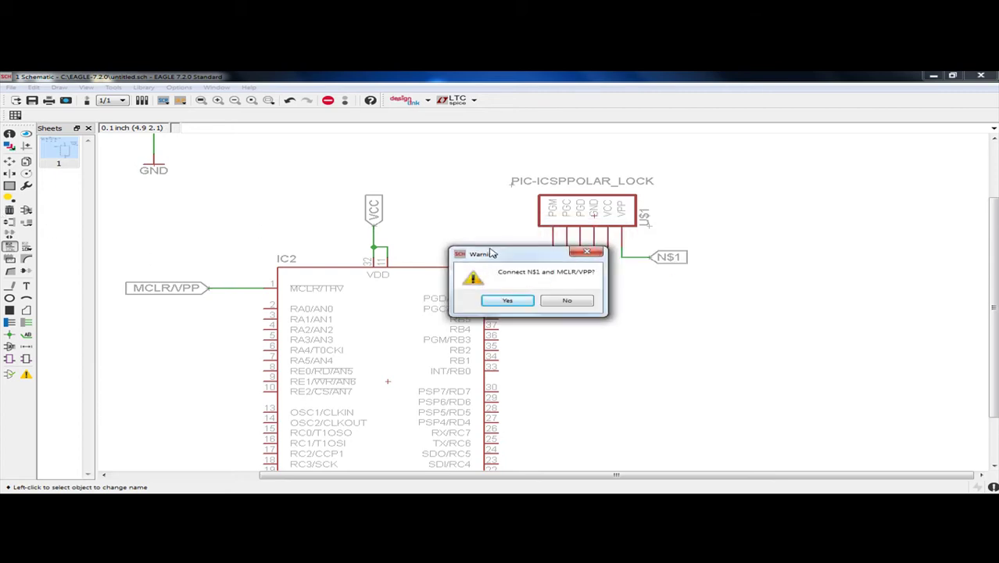
{"action": "left_click", "coordinate": [524, 300]}
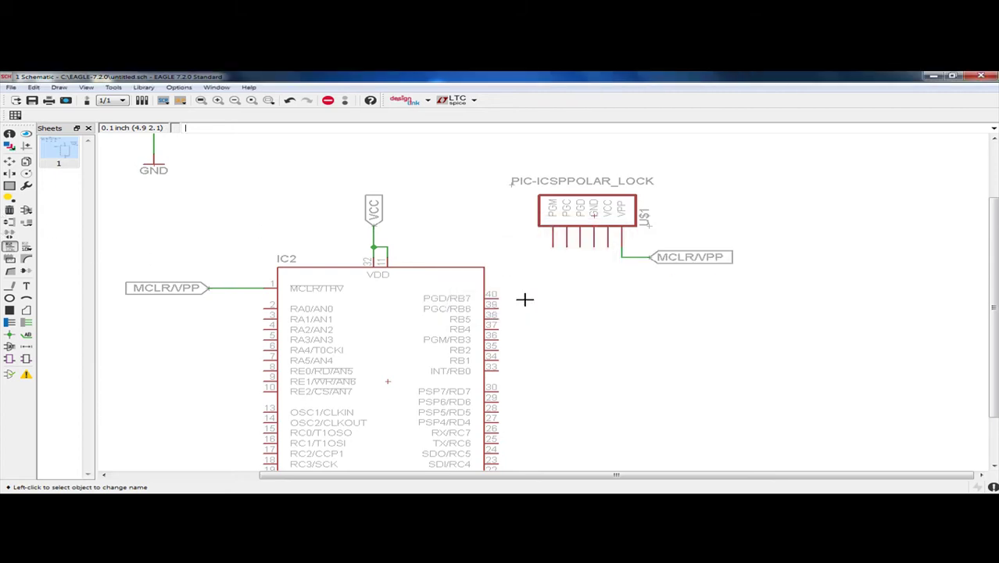
Step: Check the PICkit 3 connector pinout in picKit3_poster.pdf in Adobe Acrobat Pro, then return to the EAGLE schematic
{"action": "scroll", "coordinate": [564, 295], "scroll_direction": "up", "scroll_amount": 1}
{"action": "scroll", "coordinate": [564, 295], "scroll_direction": "down", "scroll_amount": 2}
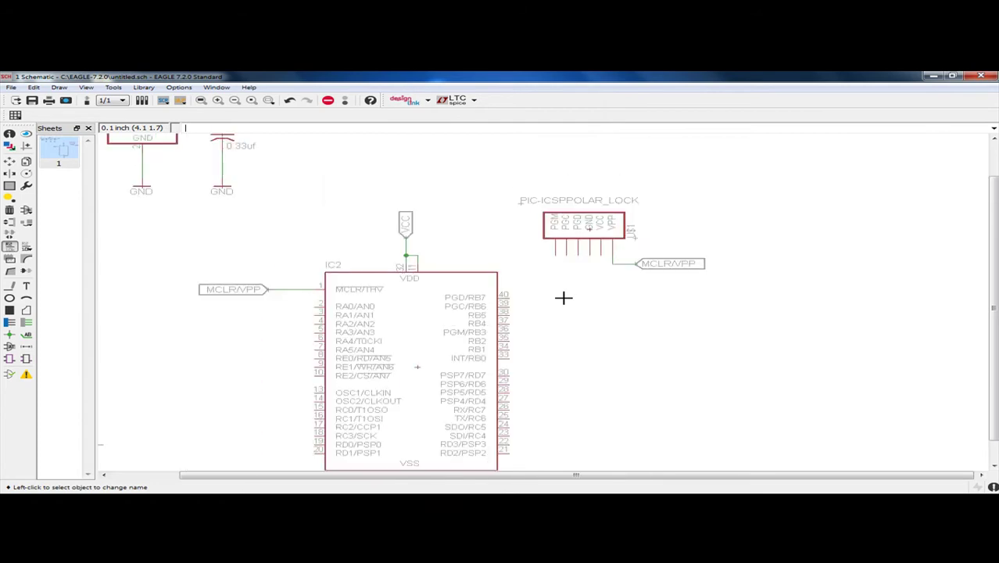
{"action": "scroll", "coordinate": [567, 291], "scroll_direction": "up", "scroll_amount": 1}
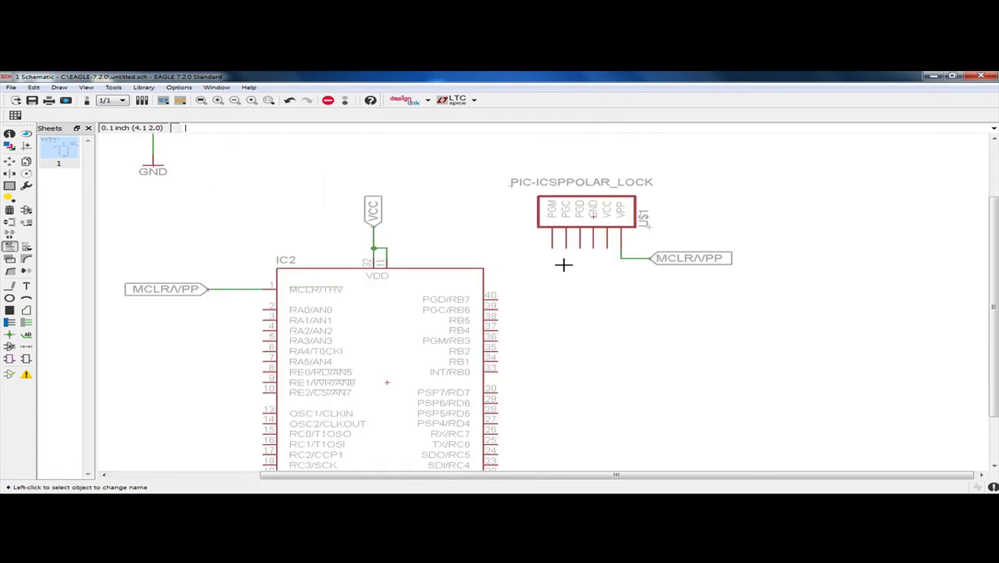
{"action": "scroll", "coordinate": [565, 265], "scroll_direction": "up", "scroll_amount": 1}
{"action": "left_click", "coordinate": [976, 211]}
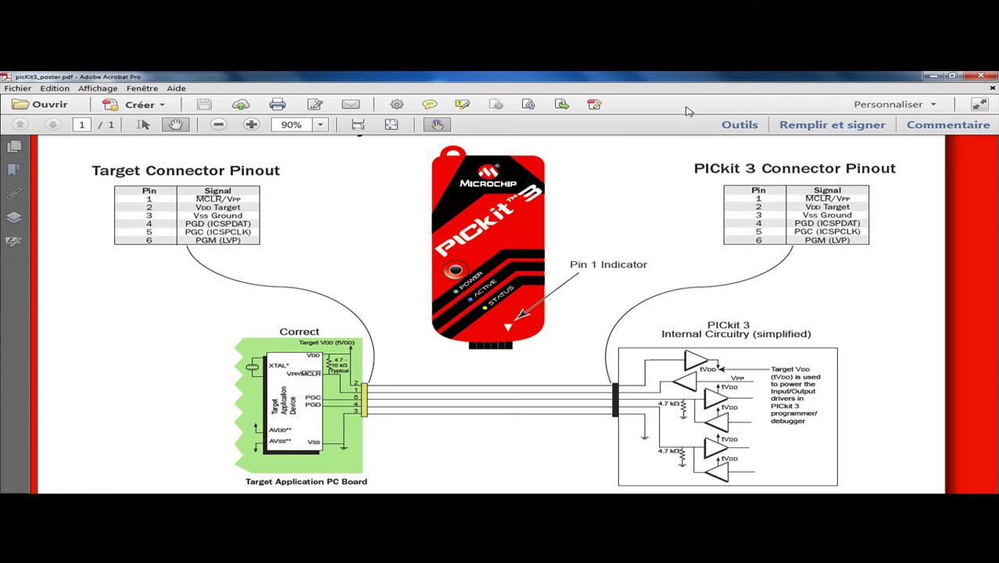
{"action": "left_click", "coordinate": [934, 76]}
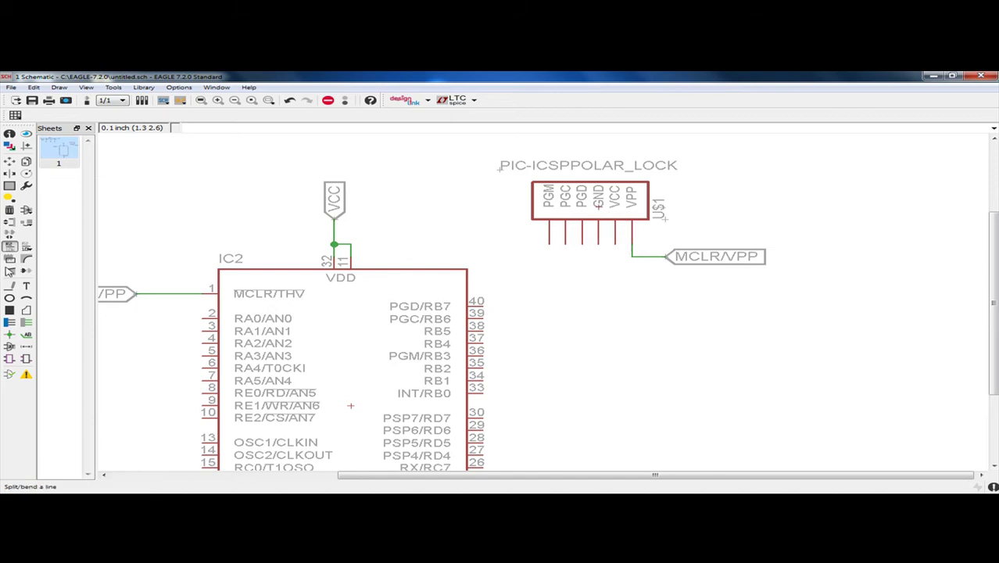
Step: Draw an L-shaped net from the connector's VCC pin, running down below the MCLR/VPP label and outward
{"action": "left_click", "coordinate": [26, 322]}
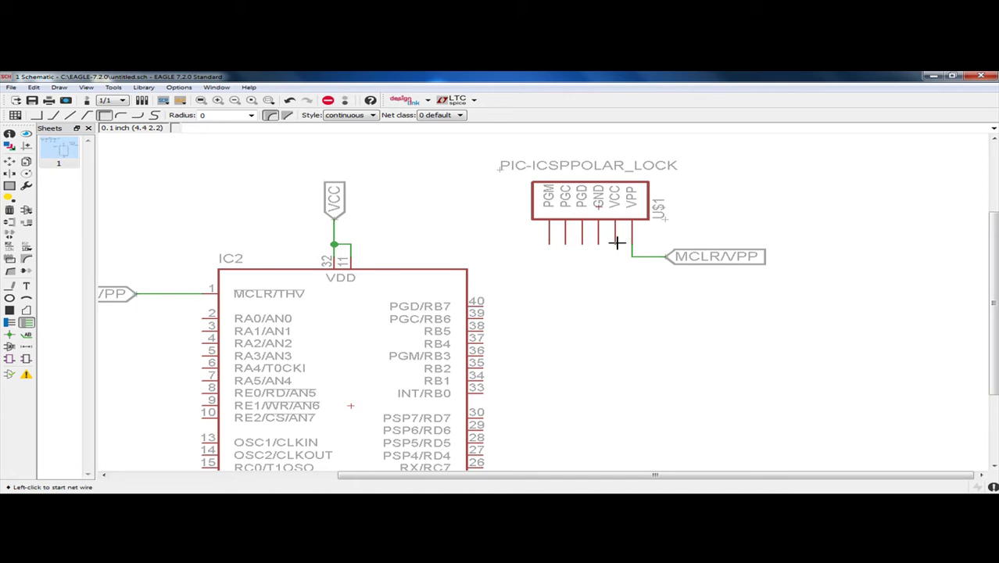
{"action": "left_click", "coordinate": [614, 244]}
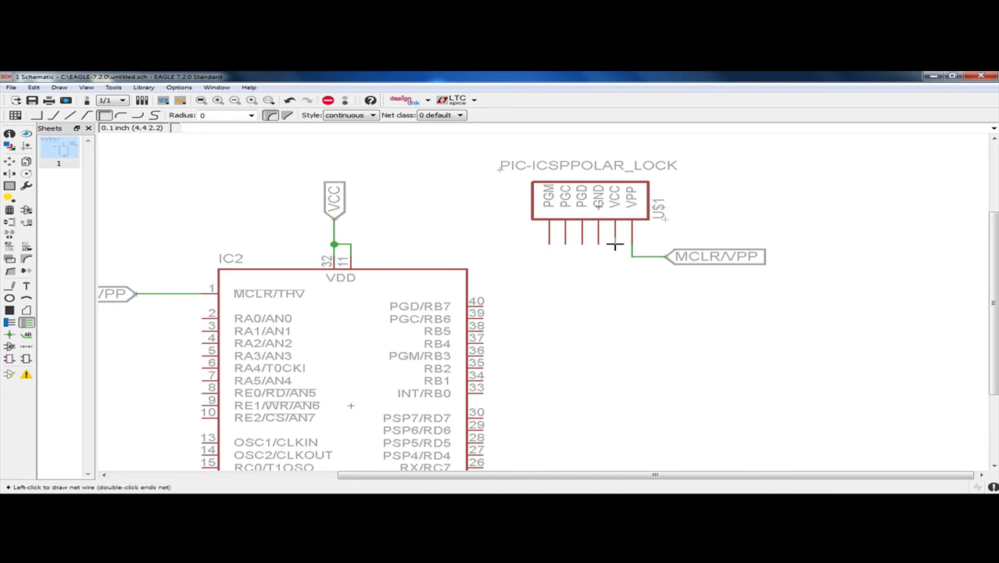
{"action": "left_click", "coordinate": [614, 292]}
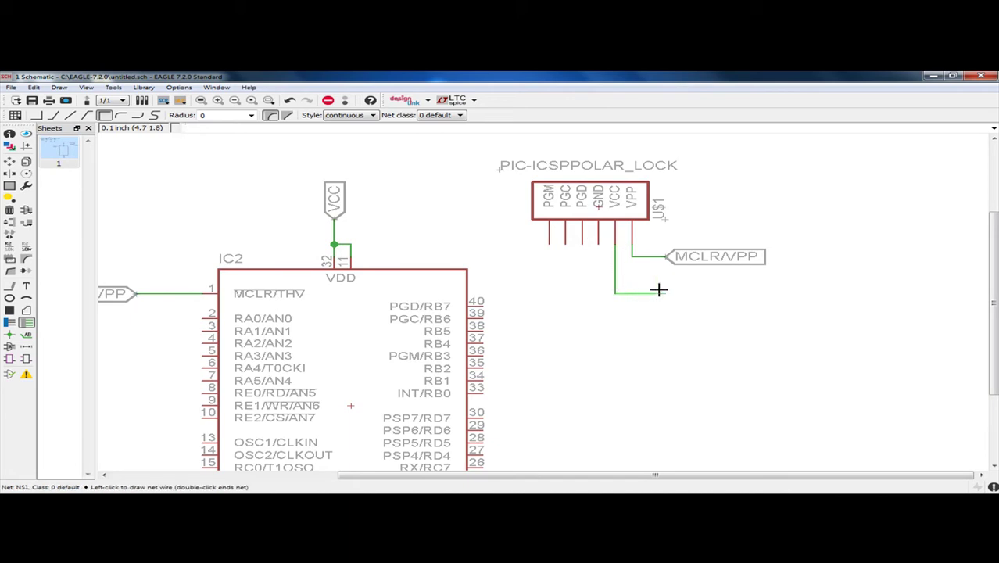
{"action": "double_click", "coordinate": [659, 290]}
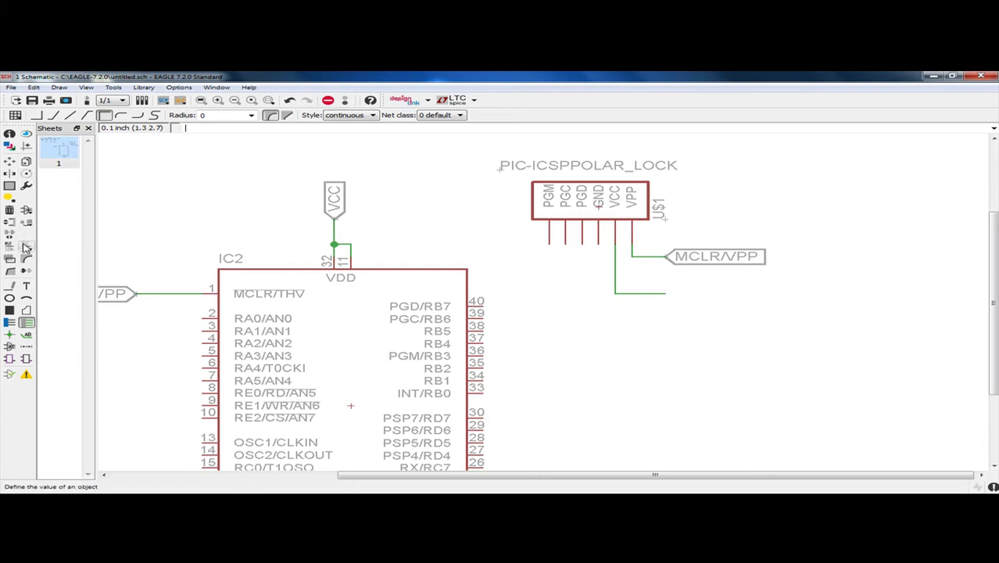
{"action": "scroll", "coordinate": [191, 219], "scroll_direction": "down", "scroll_amount": 2}
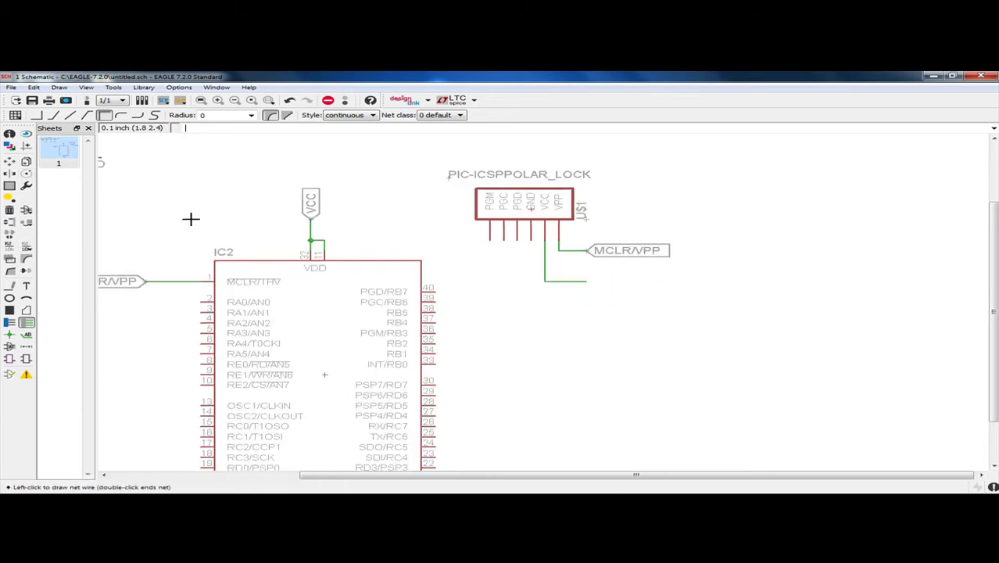
{"action": "scroll", "coordinate": [192, 220], "scroll_direction": "up", "scroll_amount": 1}
{"action": "middle_click_drag", "start_coordinate": [194, 221], "coordinate": [289, 220]}
{"action": "scroll", "coordinate": [288, 221], "scroll_direction": "up", "scroll_amount": 2}
{"action": "scroll", "coordinate": [289, 221], "scroll_direction": "down", "scroll_amount": 4}
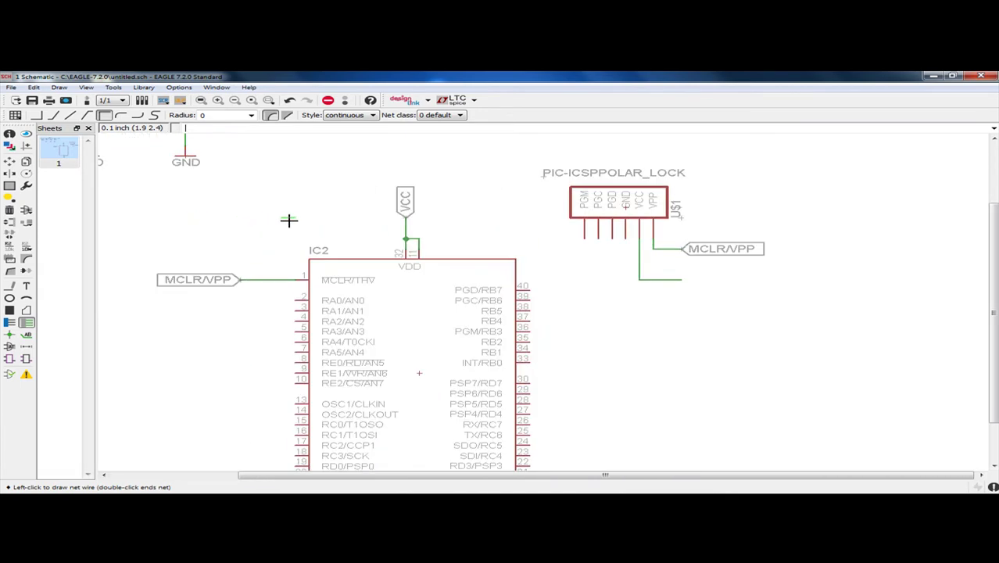
{"action": "left_click", "coordinate": [288, 220]}
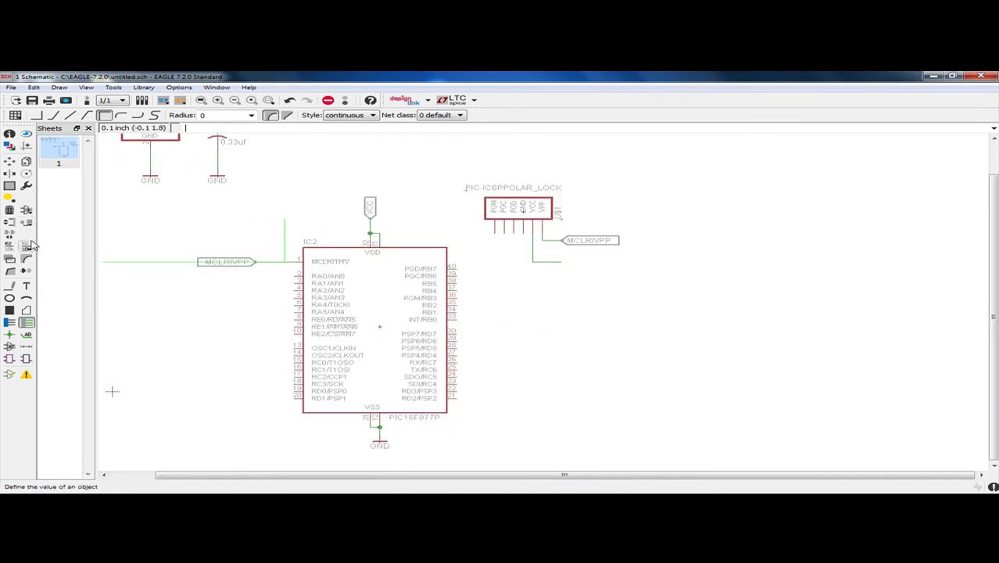
Step: Place a cross-reference label at the free end of the net from the connector's VCC pin
{"action": "left_click", "coordinate": [27, 336]}
{"action": "scroll", "coordinate": [602, 268], "scroll_direction": "up", "scroll_amount": 2}
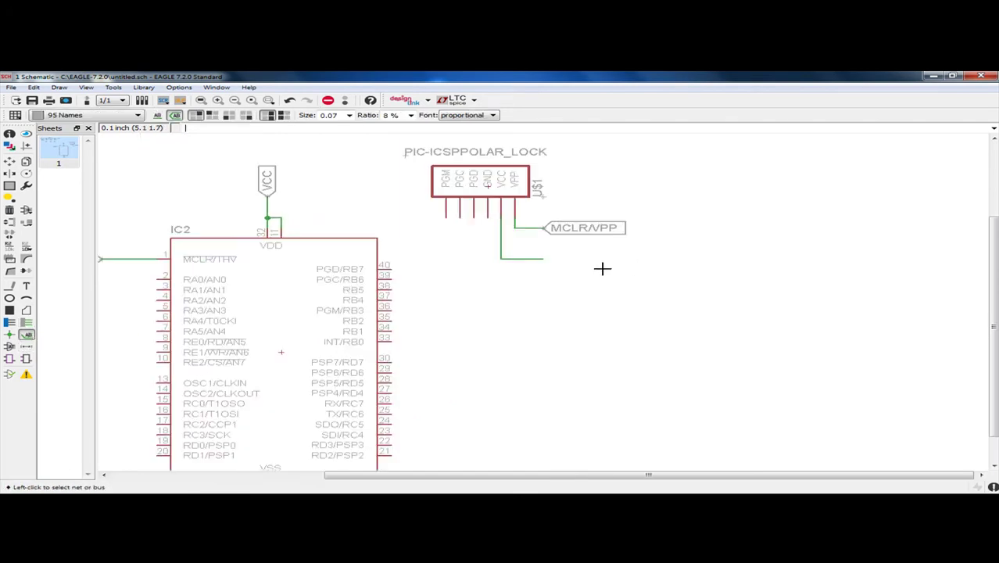
{"action": "left_click", "coordinate": [543, 259]}
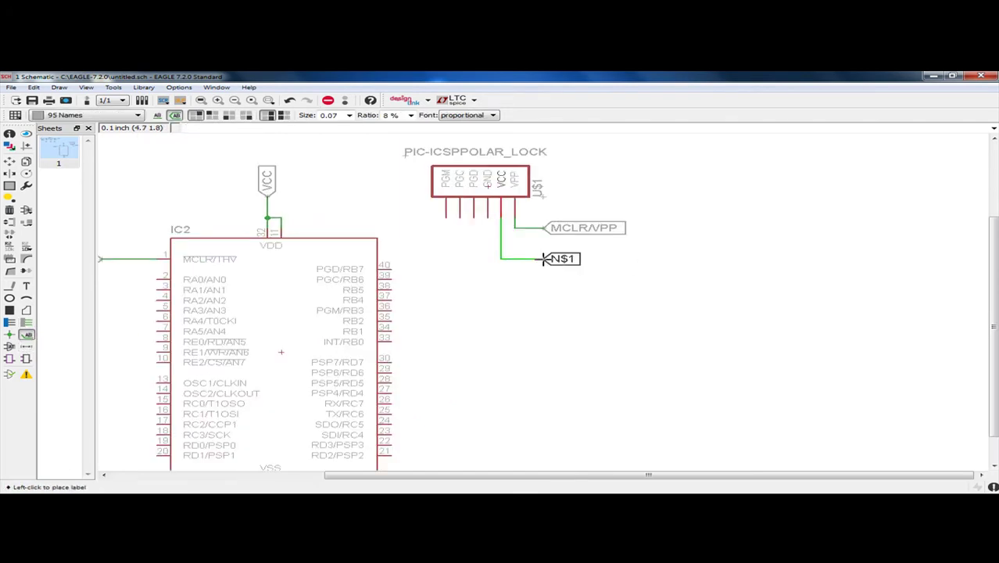
{"action": "left_click", "coordinate": [543, 259]}
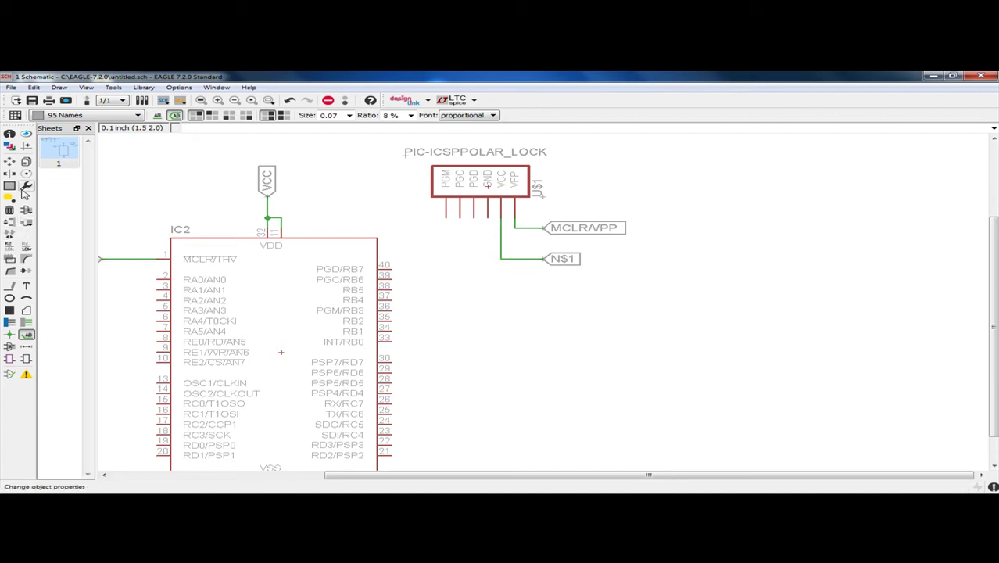
Step: Rename the connector's VCC pin net to VCC and connect it with the existing net of that name
{"action": "left_click", "coordinate": [9, 247]}
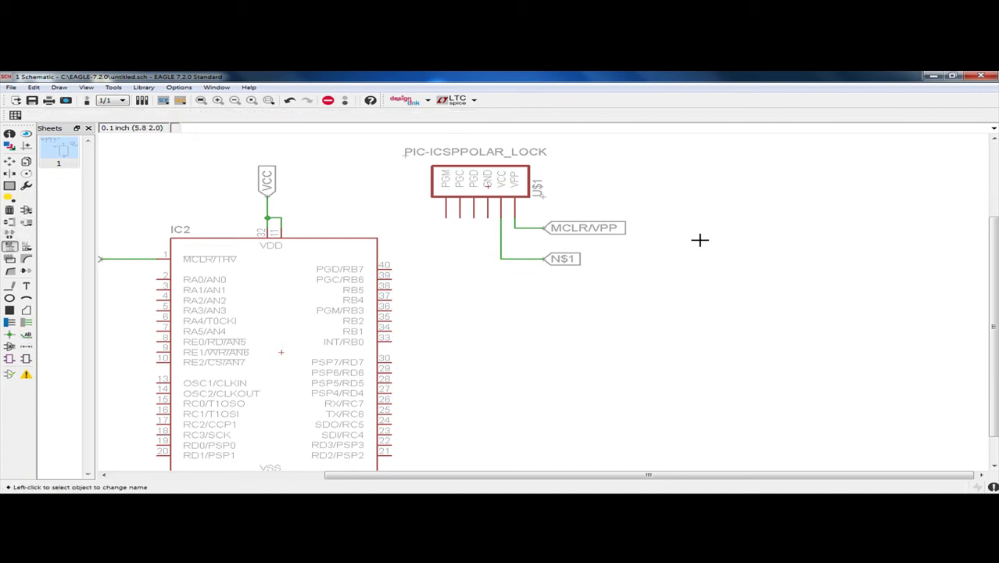
{"action": "left_click", "coordinate": [559, 261]}
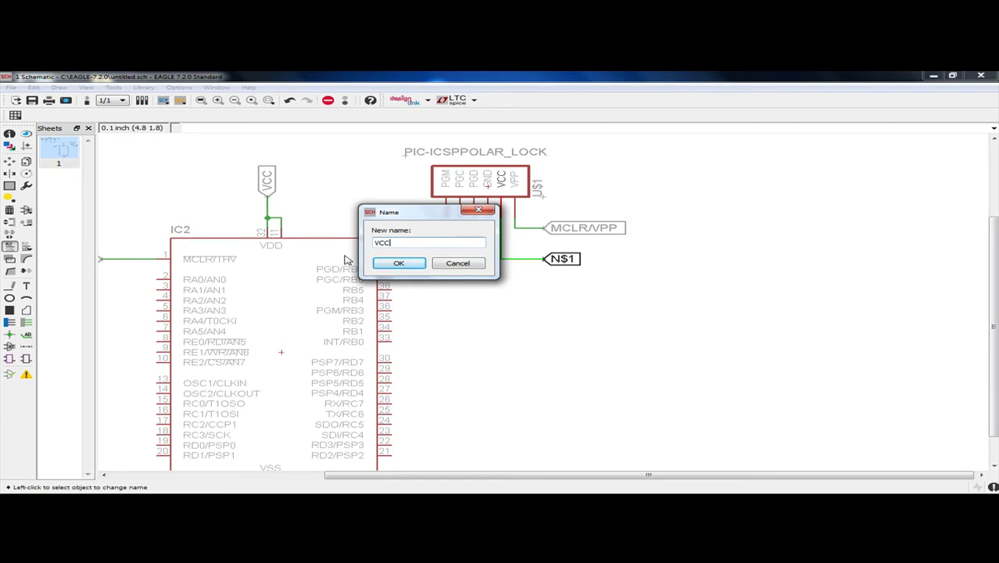
{"action": "left_click", "coordinate": [383, 264]}
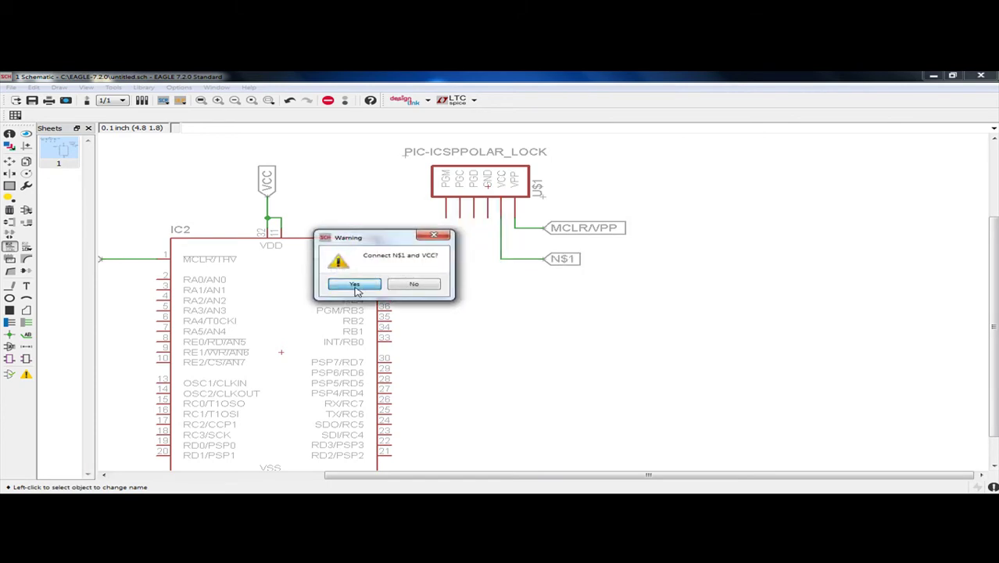
{"action": "left_click", "coordinate": [353, 286]}
Step: Move the connector's VCC label outward so its outer end lines up with the MCLR/VPP label above it
{"action": "scroll", "coordinate": [445, 282], "scroll_direction": "down", "scroll_amount": 2}
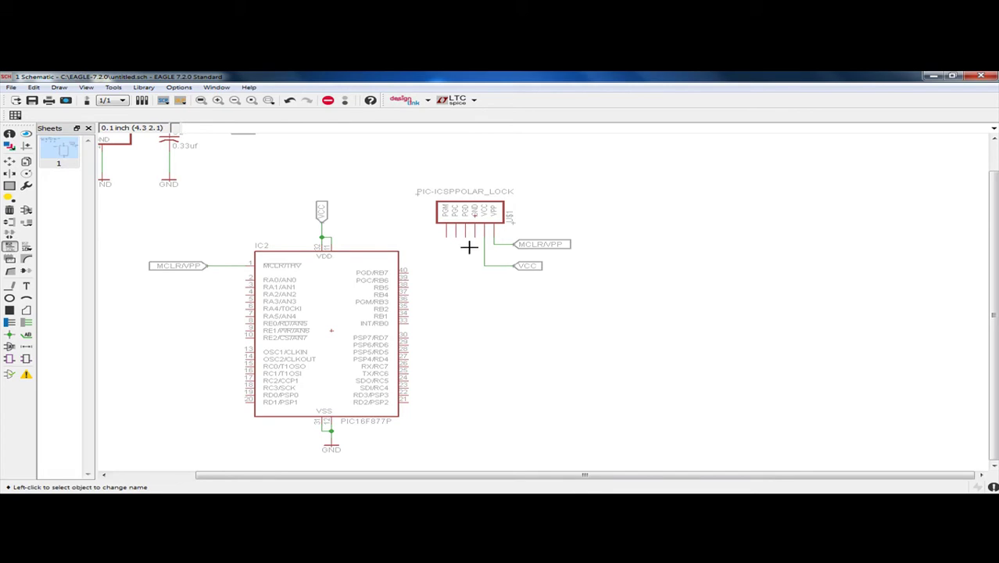
{"action": "scroll", "coordinate": [471, 244], "scroll_direction": "up", "scroll_amount": 1}
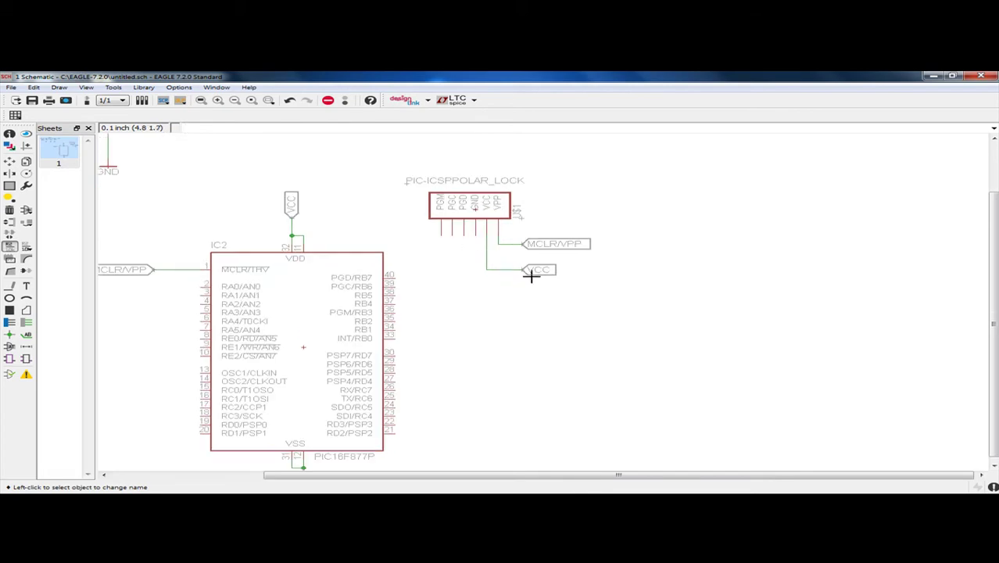
{"action": "left_click", "coordinate": [9, 185]}
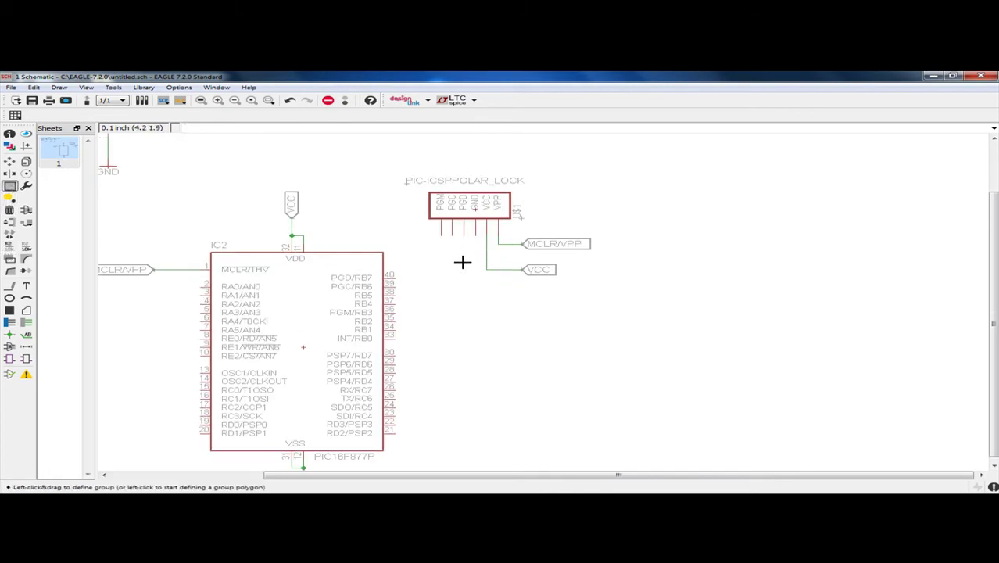
{"action": "left_click_drag", "start_coordinate": [471, 265], "coordinate": [576, 284]}
{"action": "right_click", "coordinate": [542, 272]}
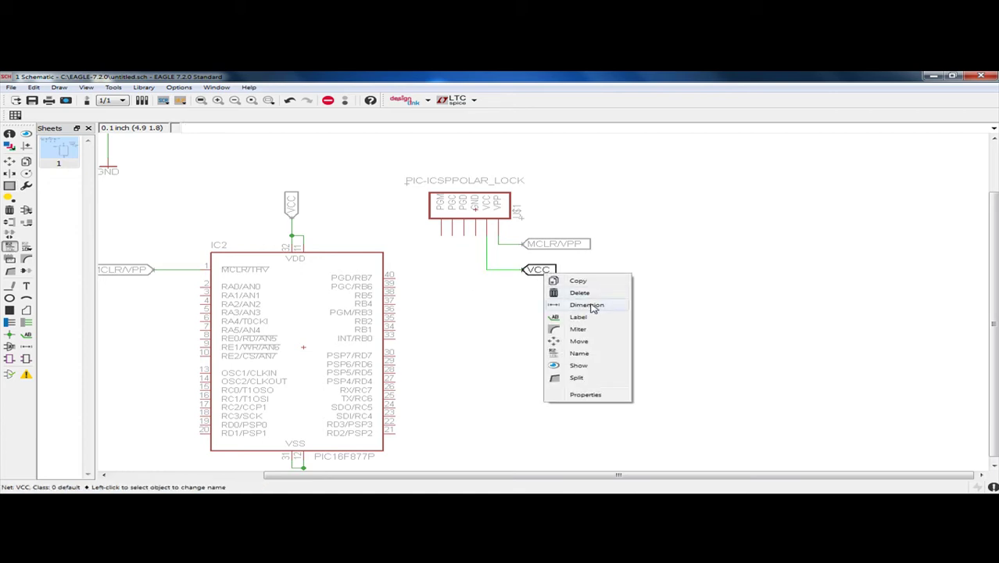
{"action": "left_click", "coordinate": [594, 341]}
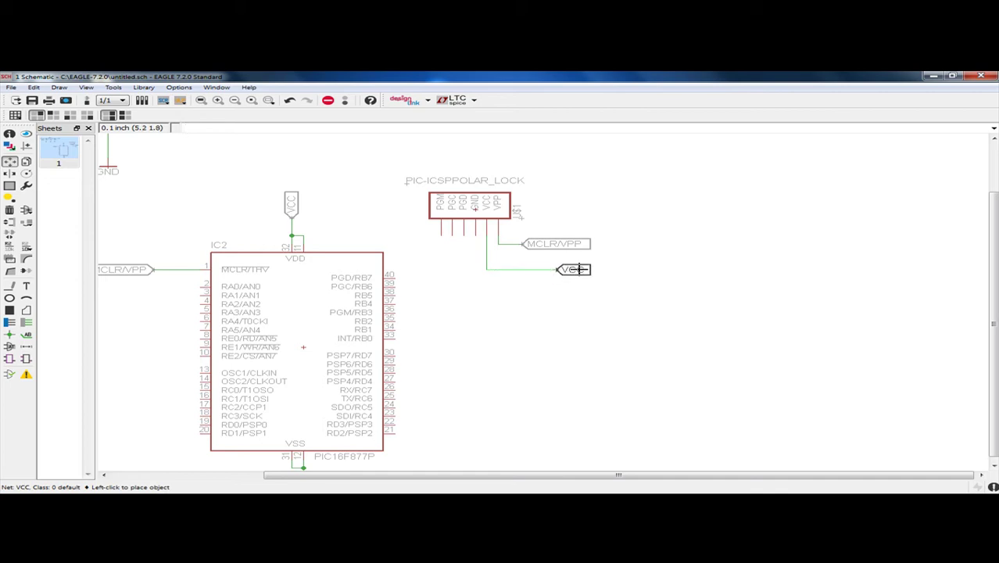
{"action": "left_click", "coordinate": [574, 268]}
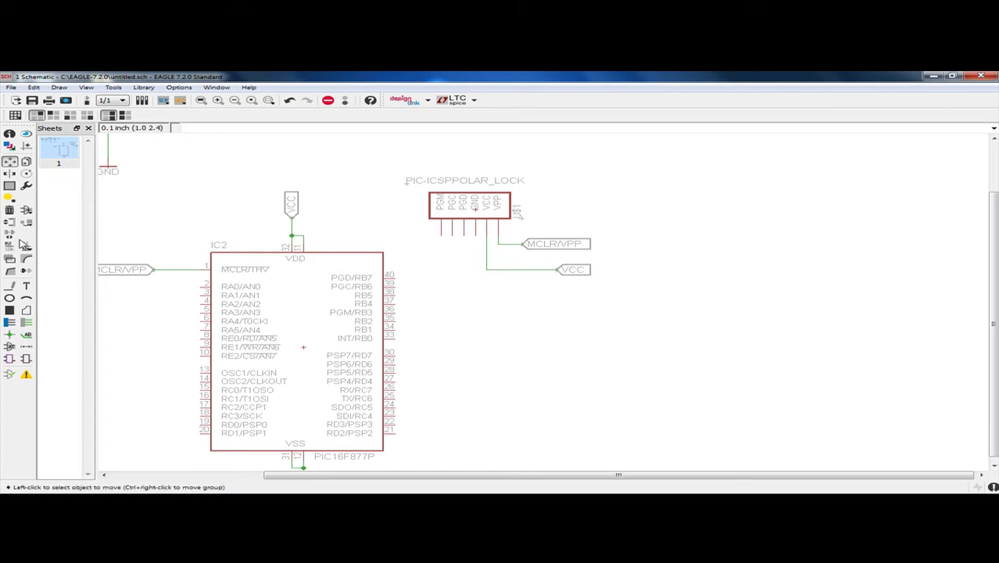
Step: Draw a net from the connector's GND pin down below the VCC label, outward past it and a short way down
{"action": "left_click", "coordinate": [26, 322]}
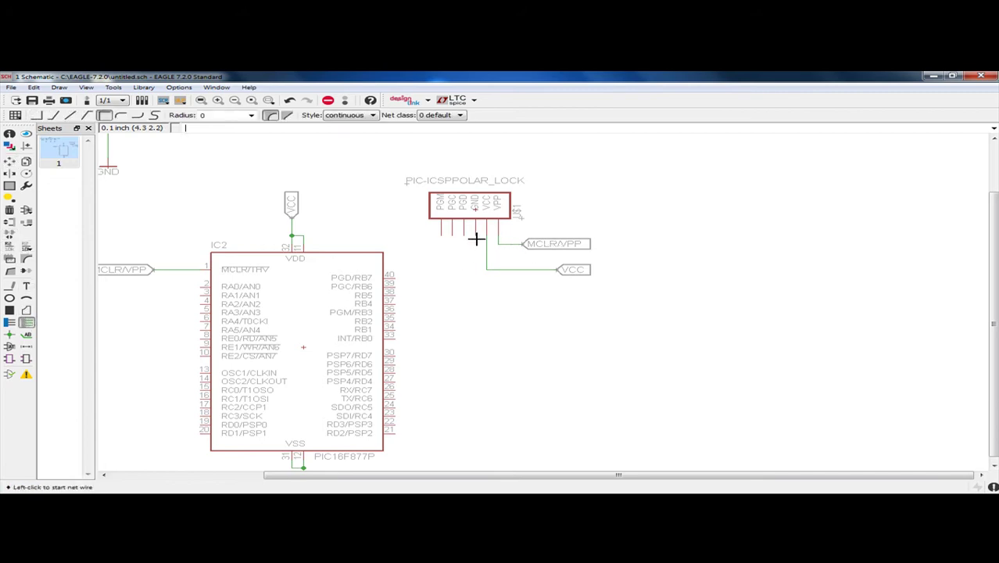
{"action": "left_click", "coordinate": [475, 235]}
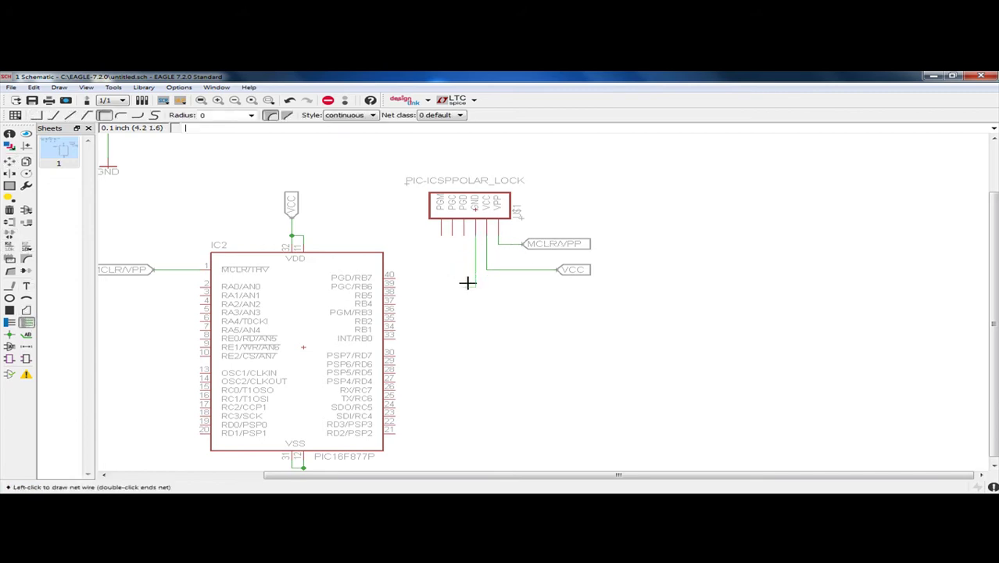
{"action": "left_click", "coordinate": [590, 287]}
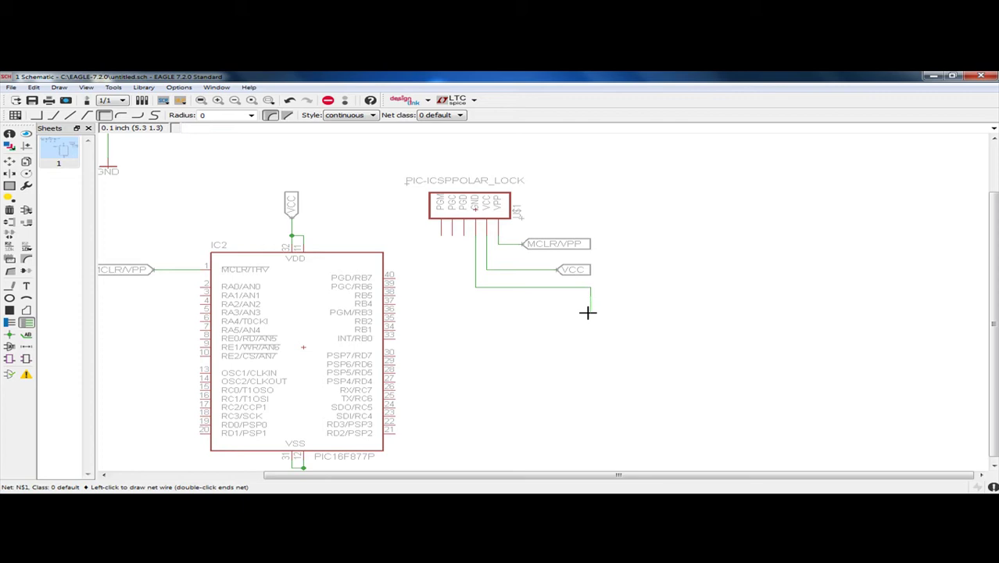
{"action": "key", "text": "Escape"}
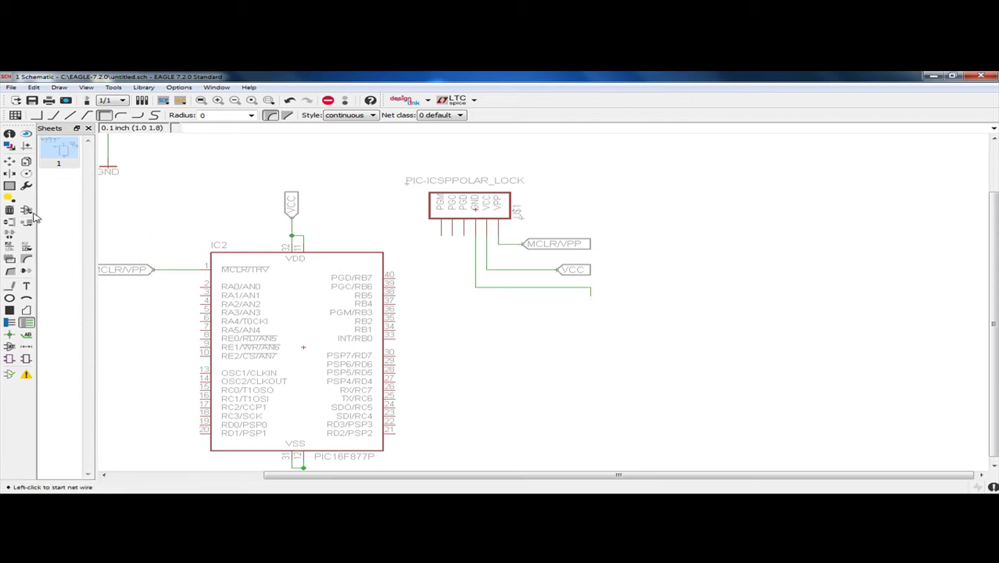
Step: Copy an existing GND symbol onto the free end of the connector's GND pin net and rename the net to GND
{"action": "left_click", "coordinate": [26, 162]}
{"action": "left_click", "coordinate": [108, 168]}
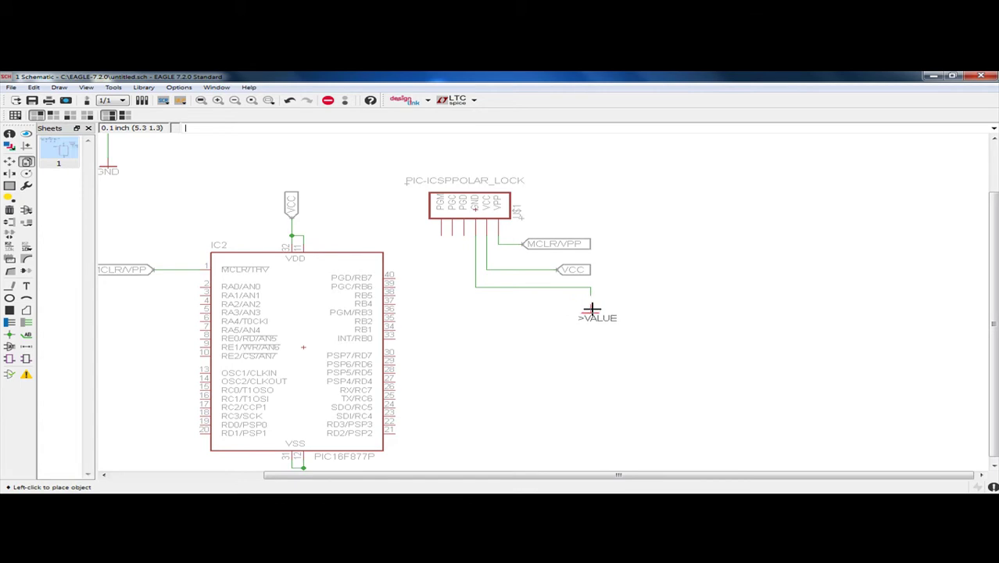
{"action": "scroll", "coordinate": [591, 307], "scroll_direction": "up", "scroll_amount": 2}
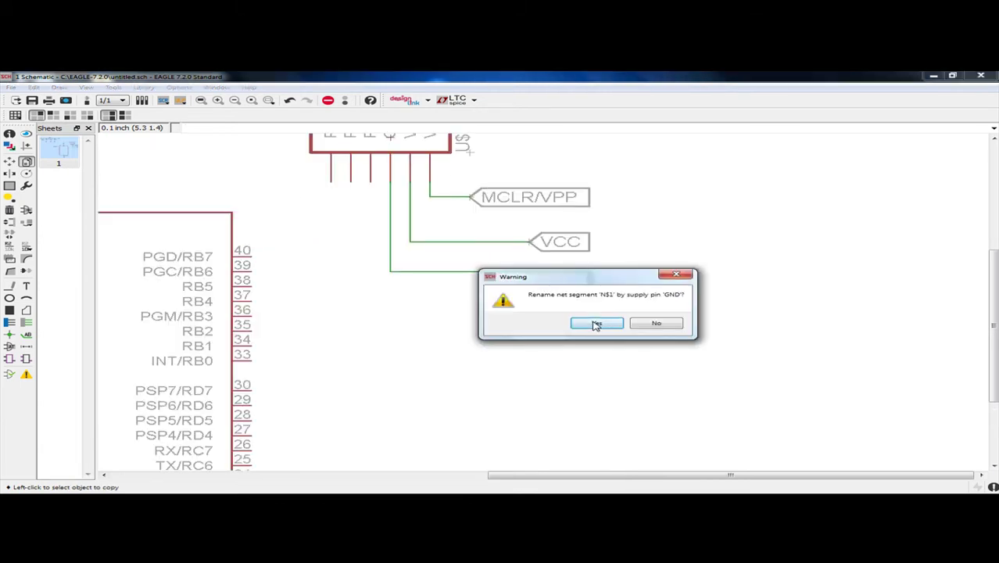
{"action": "left_click", "coordinate": [597, 323]}
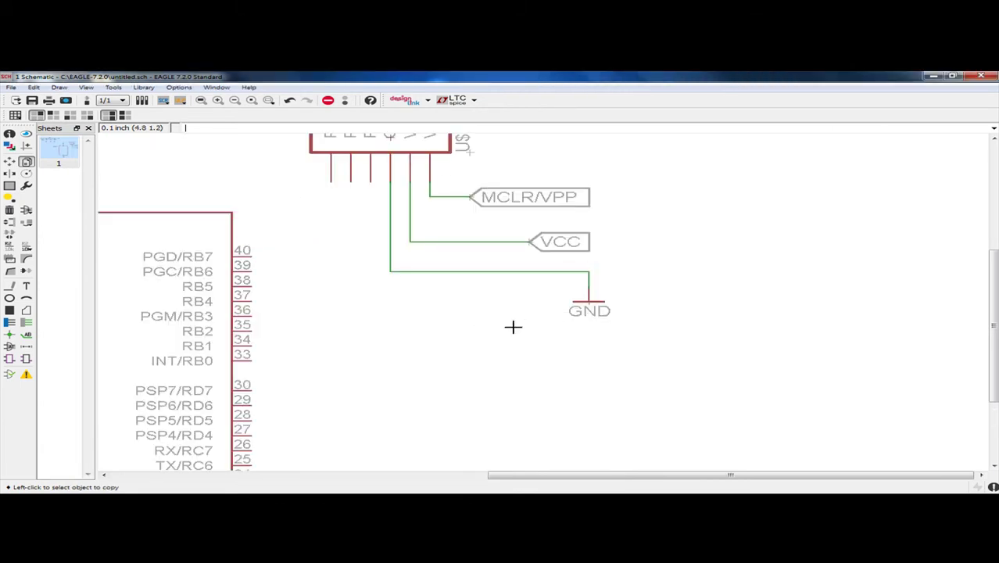
Step: Check the Target Connector Pinout in picKit3_poster.pdf in Adobe Acrobat Pro, then return to the EAGLE schematic
{"action": "scroll", "coordinate": [468, 331], "scroll_direction": "down", "scroll_amount": 2}
{"action": "scroll", "coordinate": [462, 332], "scroll_direction": "down", "scroll_amount": 1}
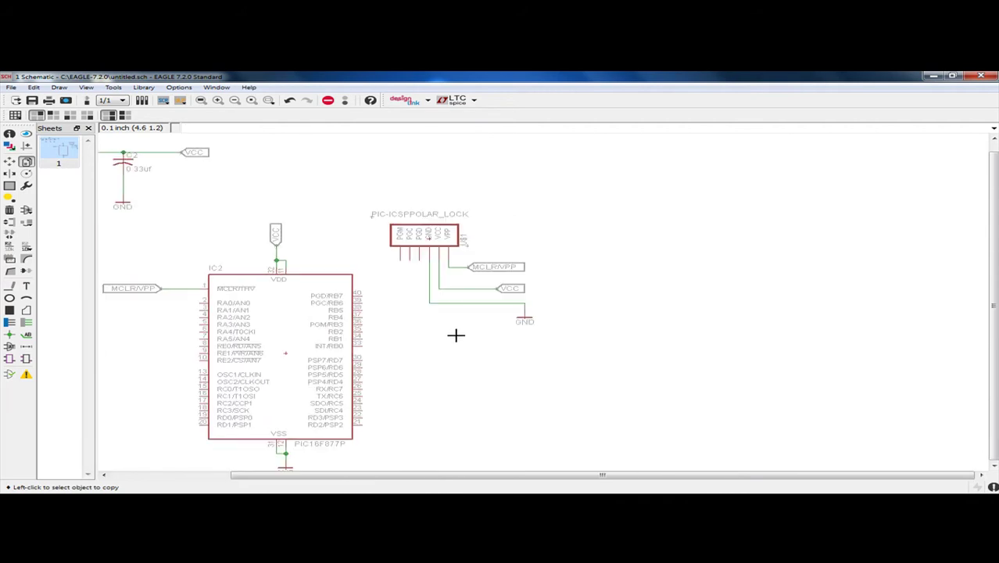
{"action": "scroll", "coordinate": [523, 332], "scroll_direction": "up", "scroll_amount": 2}
{"action": "scroll", "coordinate": [577, 336], "scroll_direction": "down", "scroll_amount": 2}
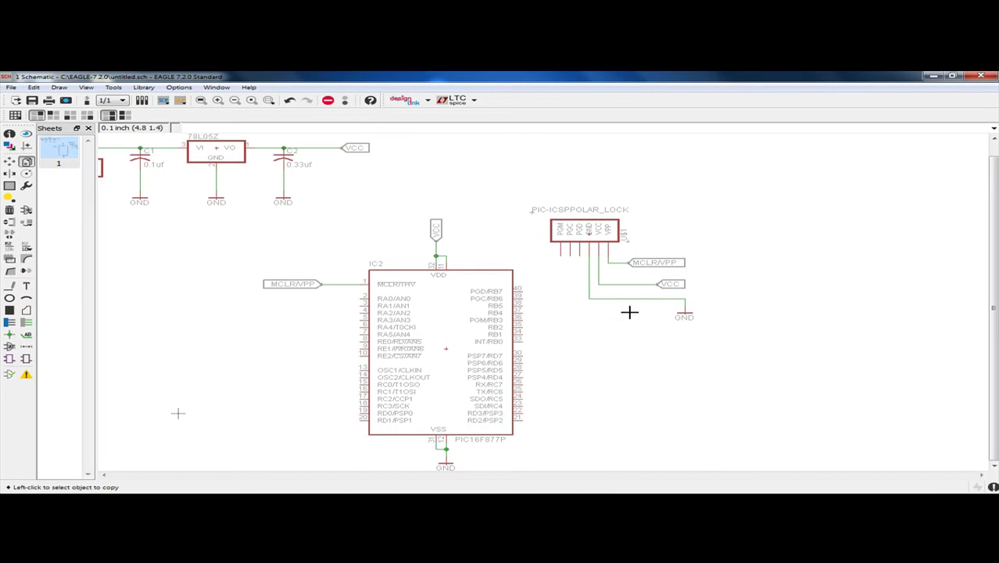
{"action": "left_click", "coordinate": [976, 211]}
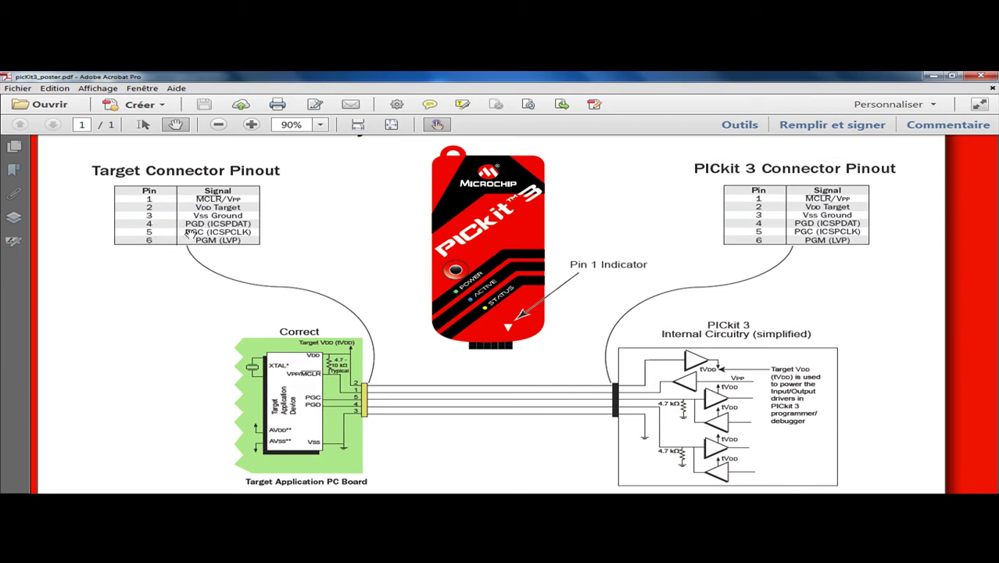
{"action": "mouse_move", "coordinate": [976, 245]}
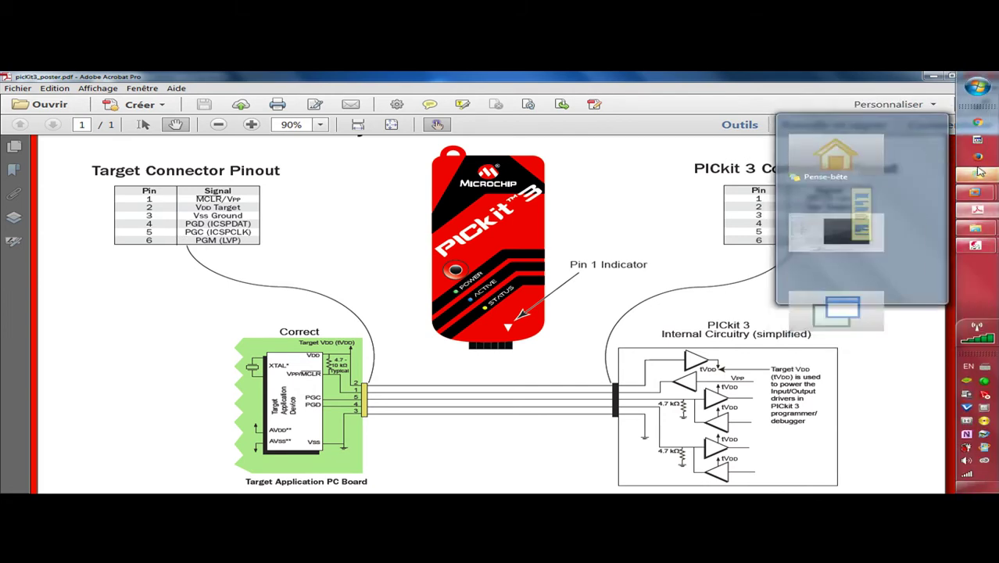
{"action": "mouse_move", "coordinate": [975, 195]}
{"action": "left_click", "coordinate": [975, 215]}
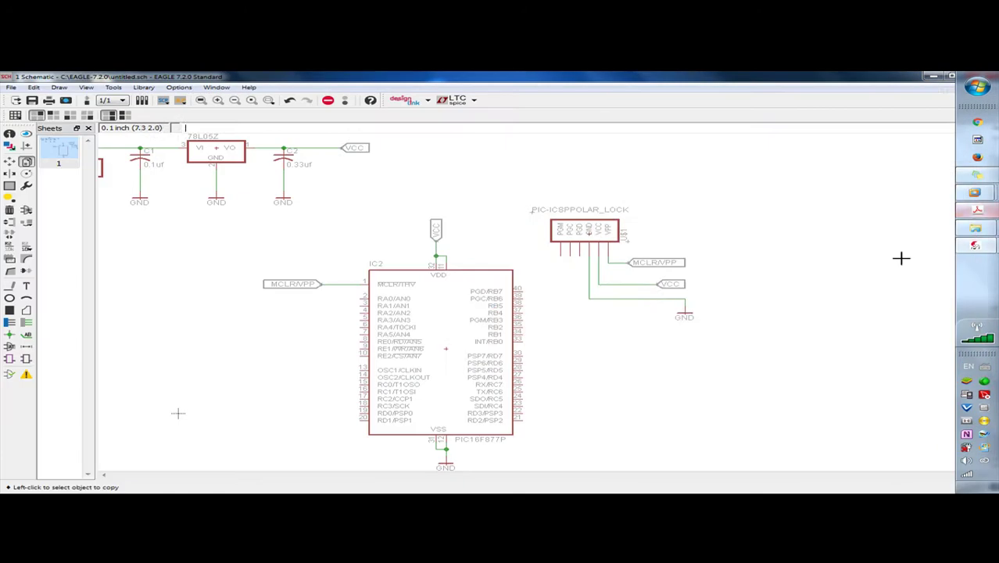
Step: Wire the connector's PGD pin to PGD/RB7 (pin 40) and its PGC pin to PGC/RB6 (pin 39) of the PIC16F877P
{"action": "scroll", "coordinate": [578, 242], "scroll_direction": "up", "scroll_amount": 1}
{"action": "scroll", "coordinate": [578, 241], "scroll_direction": "up", "scroll_amount": 1}
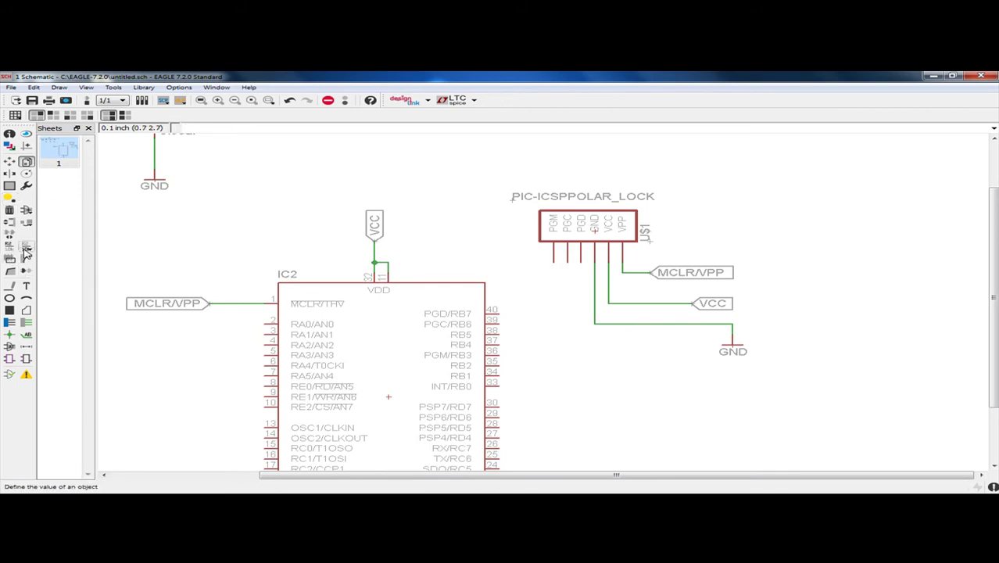
{"action": "left_click", "coordinate": [27, 323]}
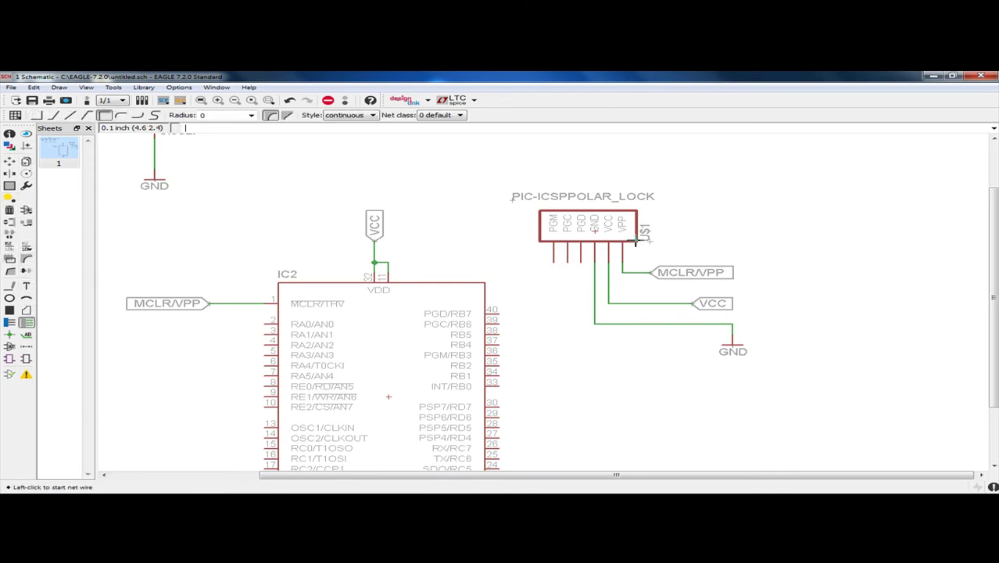
{"action": "left_click", "coordinate": [580, 262]}
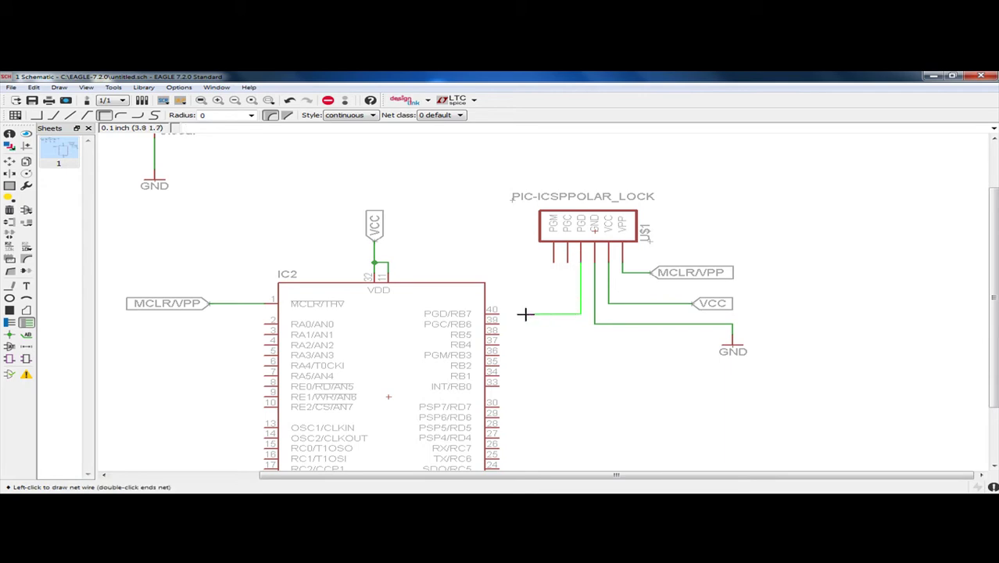
{"action": "left_click", "coordinate": [499, 313]}
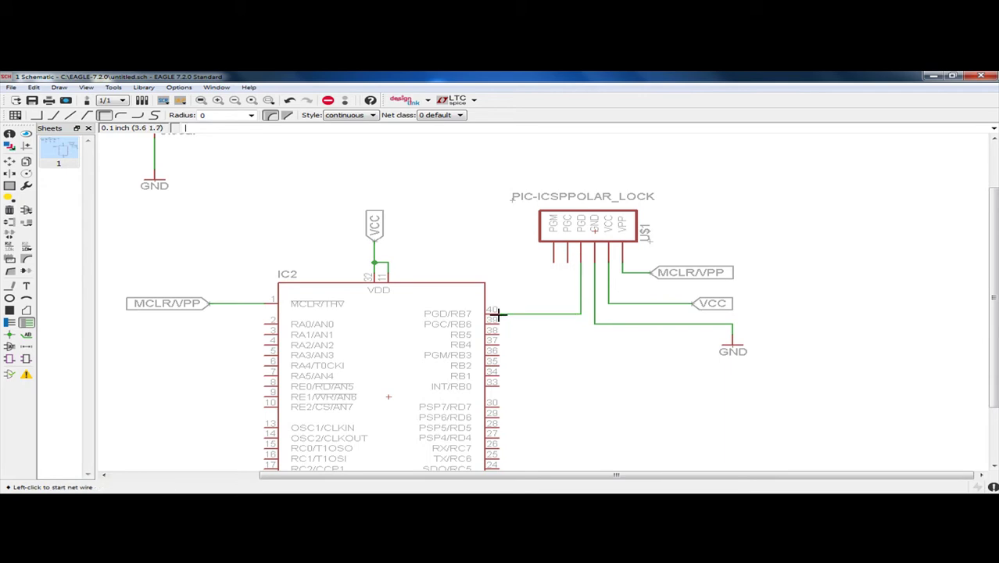
{"action": "left_click", "coordinate": [567, 263]}
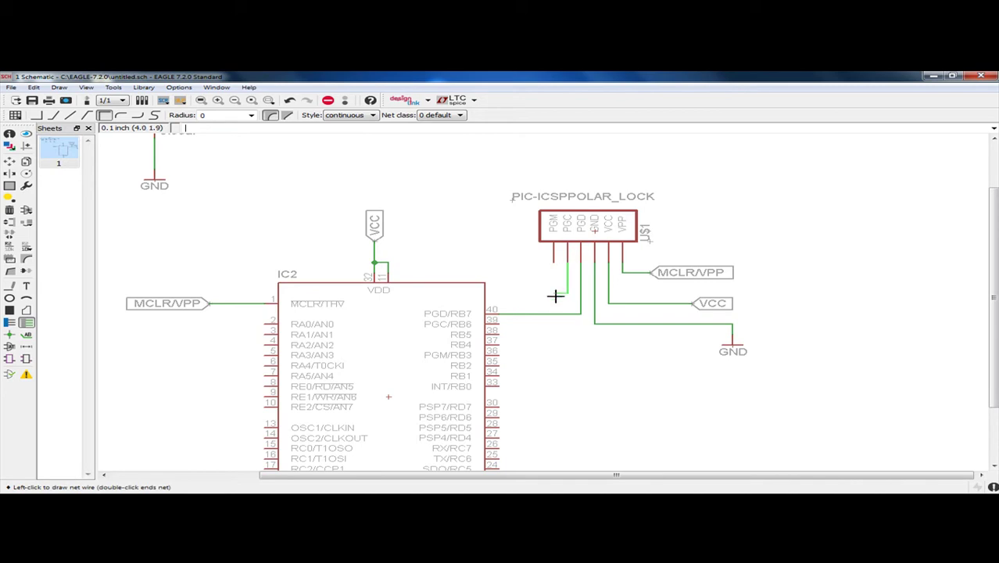
{"action": "left_click", "coordinate": [497, 323]}
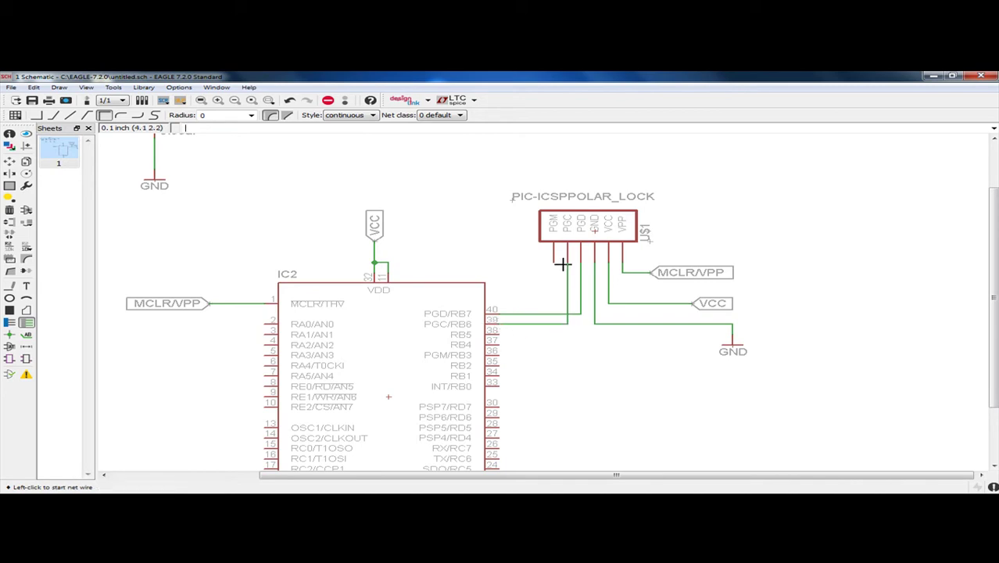
Step: Wire the connector's PGM pin to PGM/RB3 (pin 36) of the PIC16F877P
{"action": "left_click", "coordinate": [552, 263]}
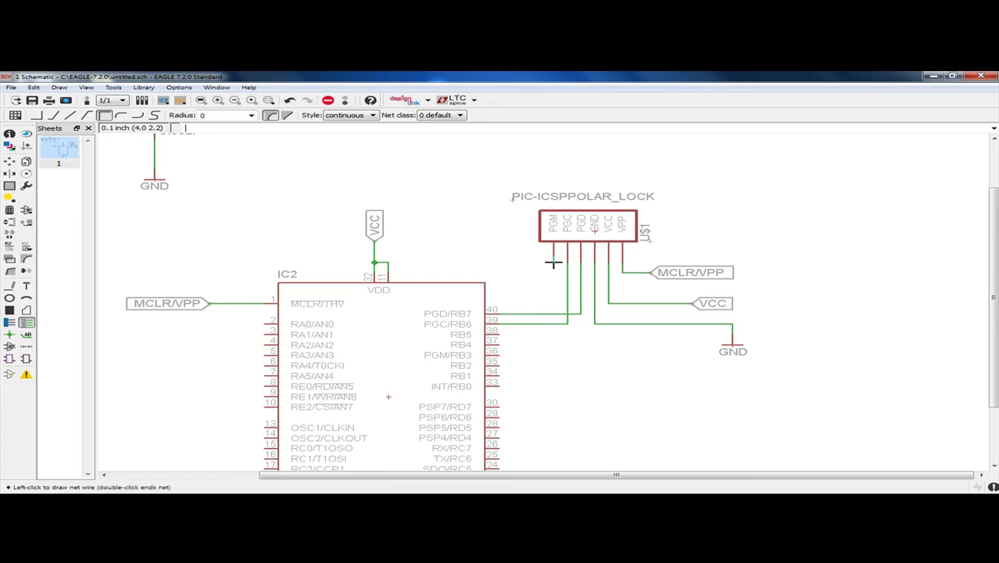
{"action": "left_click", "coordinate": [498, 354]}
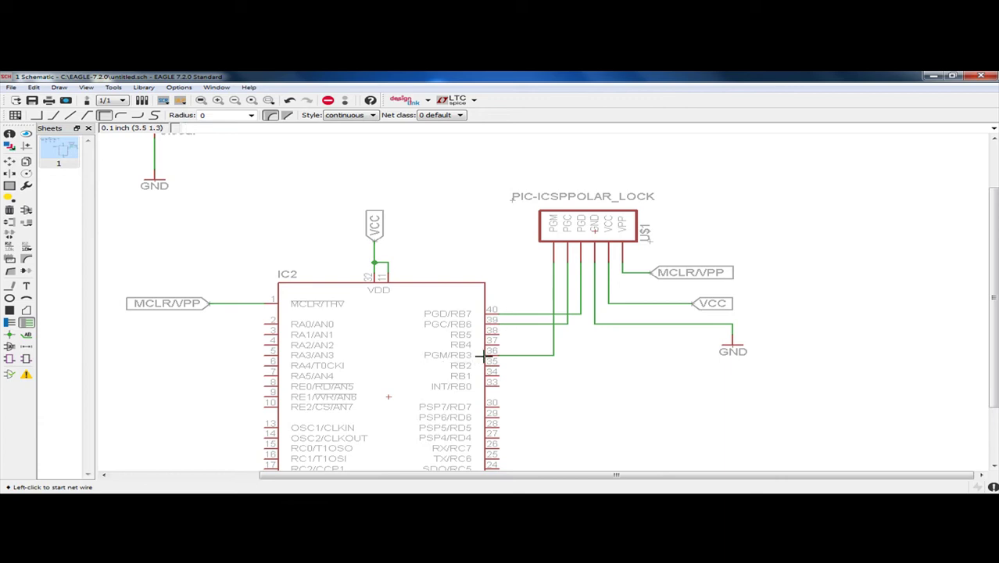
{"action": "scroll", "coordinate": [482, 356], "scroll_direction": "down", "scroll_amount": 2}
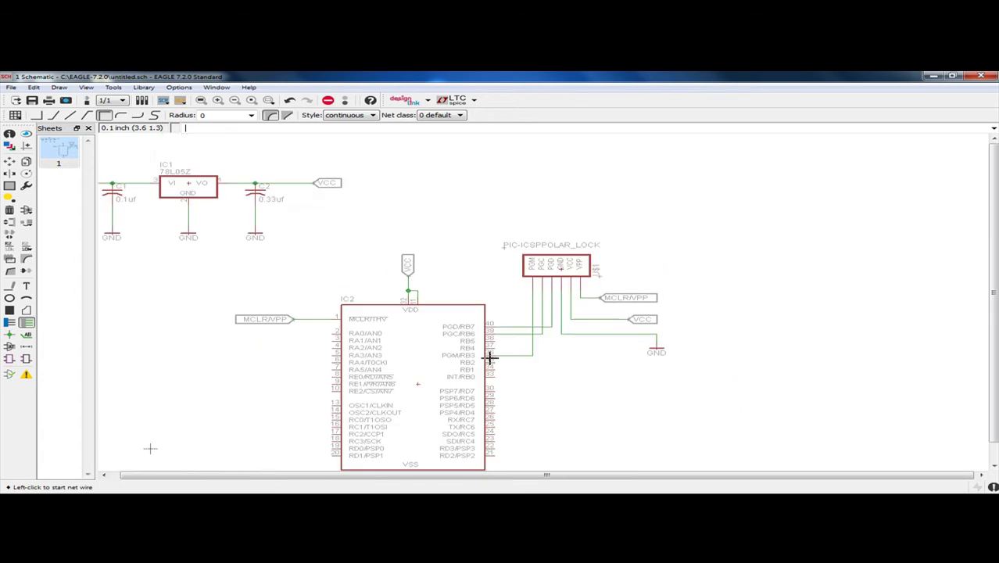
{"action": "scroll", "coordinate": [488, 361], "scroll_direction": "down", "scroll_amount": 1}
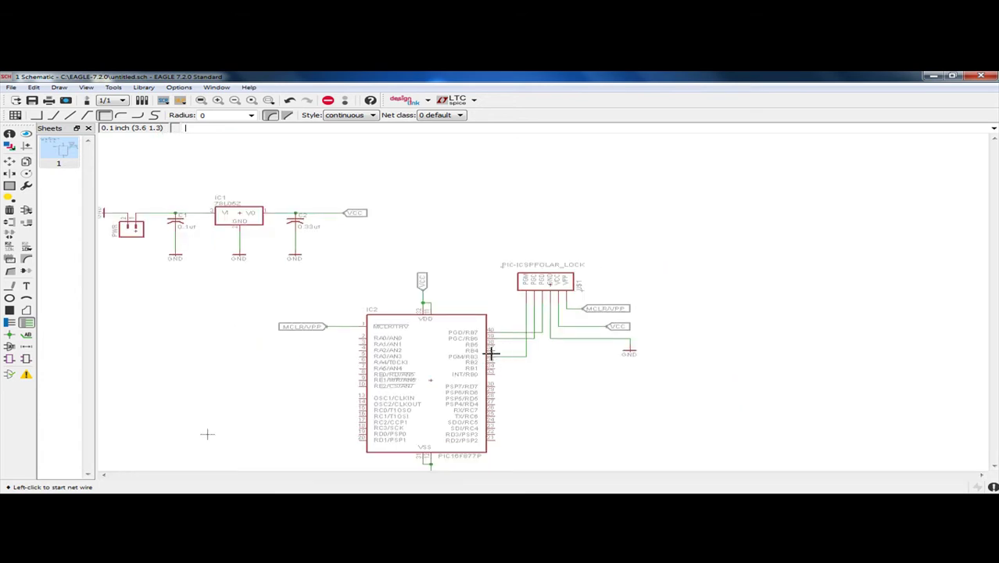
{"action": "scroll", "coordinate": [662, 345], "scroll_direction": "up", "scroll_amount": 3}
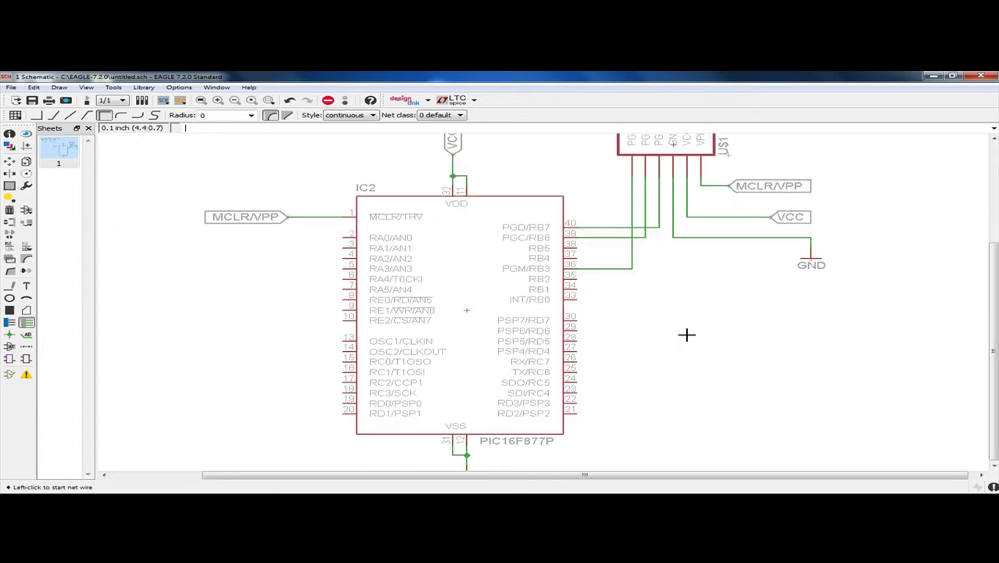
Step: Examine the MCLR resistor wiring of the Target Application PC Board in picKit3_poster.pdf in Adobe Acrobat Pro, and return to the EAGLE schematic
{"action": "scroll", "coordinate": [687, 335], "scroll_direction": "down", "scroll_amount": 1}
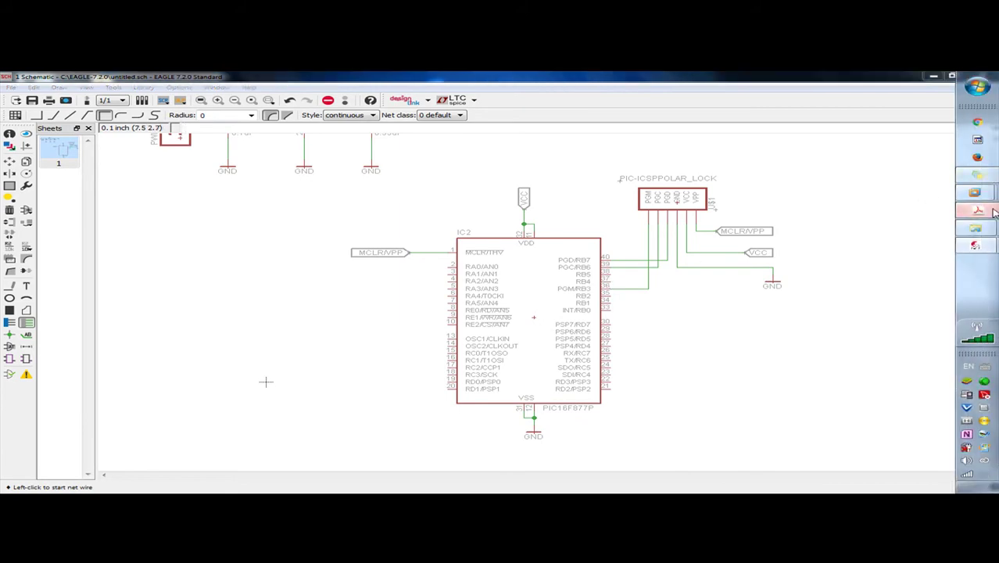
{"action": "left_click", "coordinate": [976, 210]}
{"action": "scroll", "coordinate": [321, 364], "scroll_direction": "up", "scroll_amount": 1}
{"action": "scroll", "coordinate": [321, 364], "scroll_direction": "down", "scroll_amount": 1}
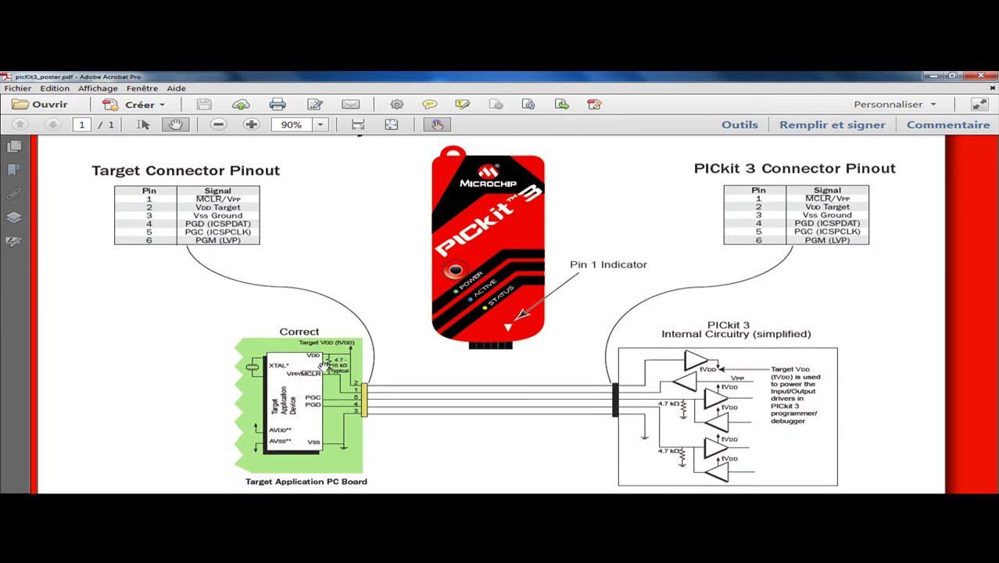
{"action": "left_click", "coordinate": [251, 124]}
{"action": "left_click", "coordinate": [251, 125]}
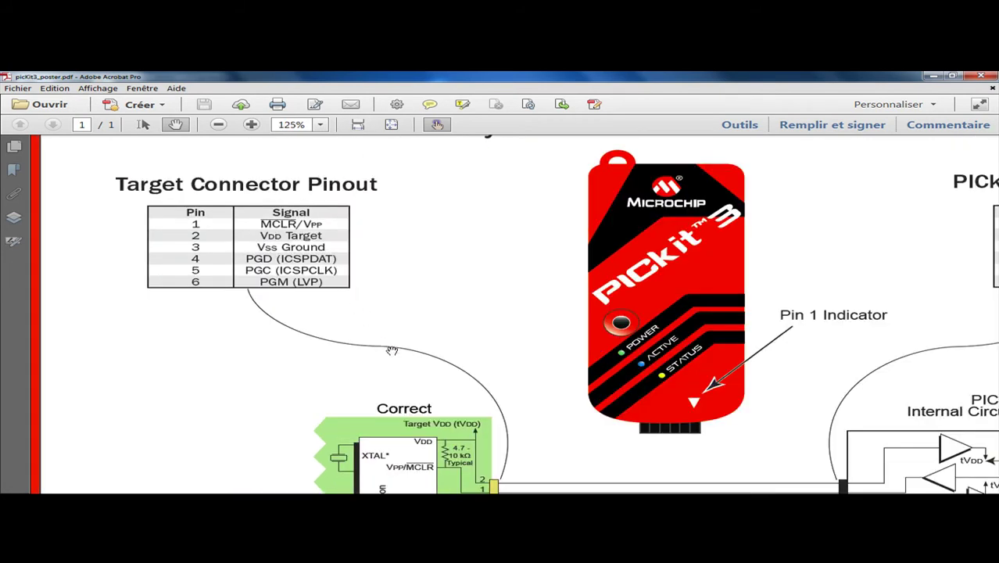
{"action": "scroll", "coordinate": [386, 344], "scroll_direction": "down", "scroll_amount": 5}
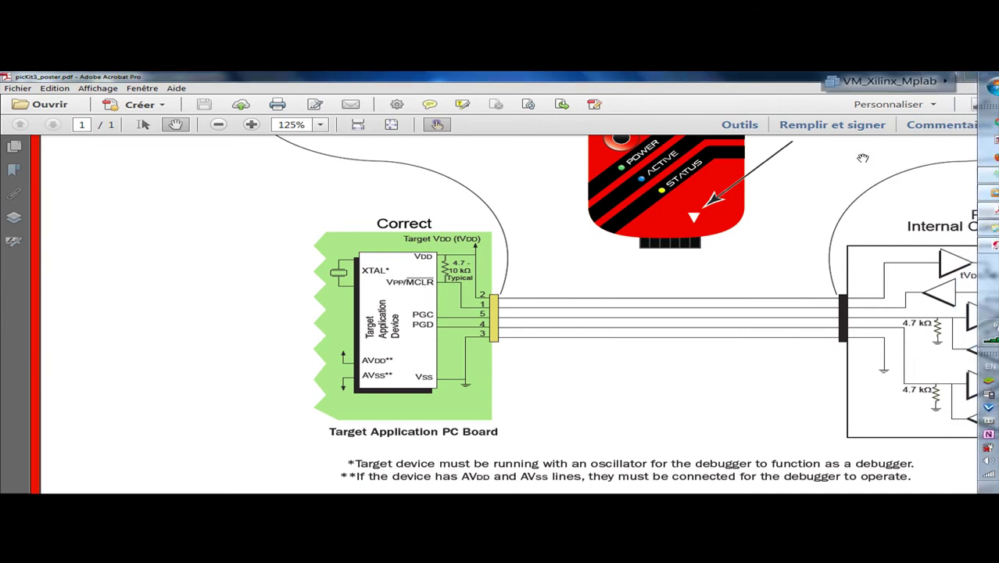
{"action": "left_click", "coordinate": [934, 75]}
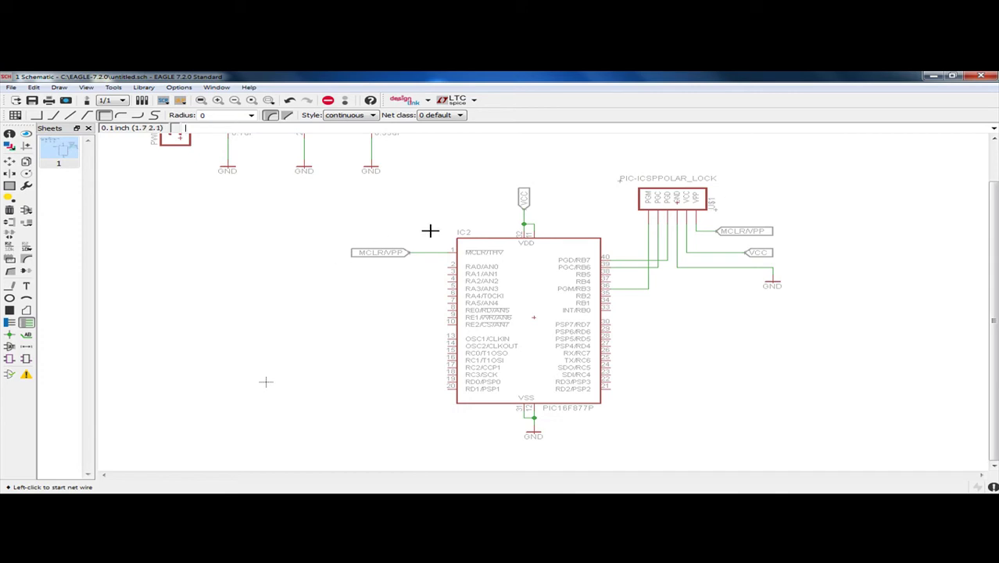
Step: Search the part library for "resistor" and choose the adafruit R-US_R0805 resistor for placement
{"action": "left_click", "coordinate": [9, 223]}
{"action": "left_click", "coordinate": [128, 396]}
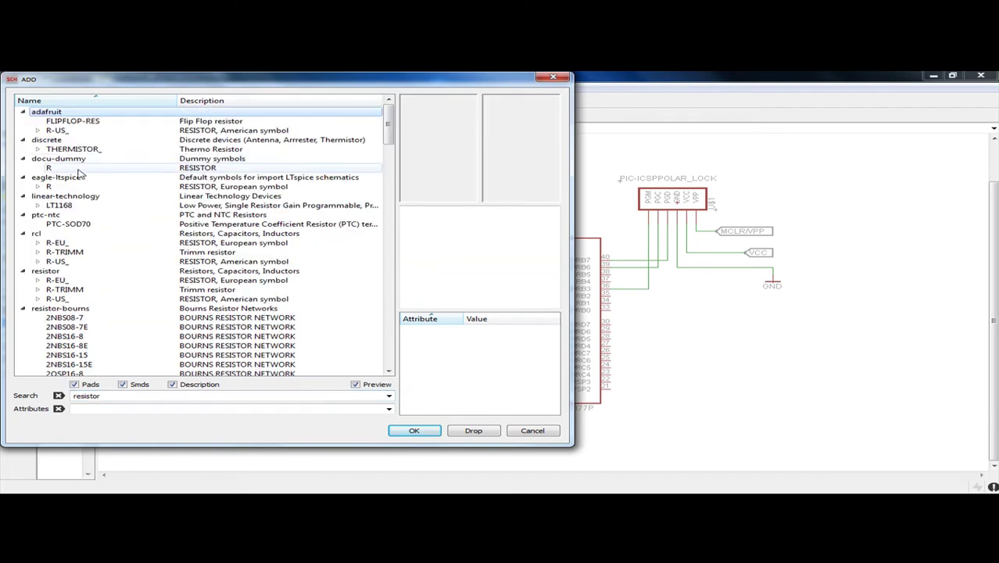
{"action": "left_click", "coordinate": [50, 130]}
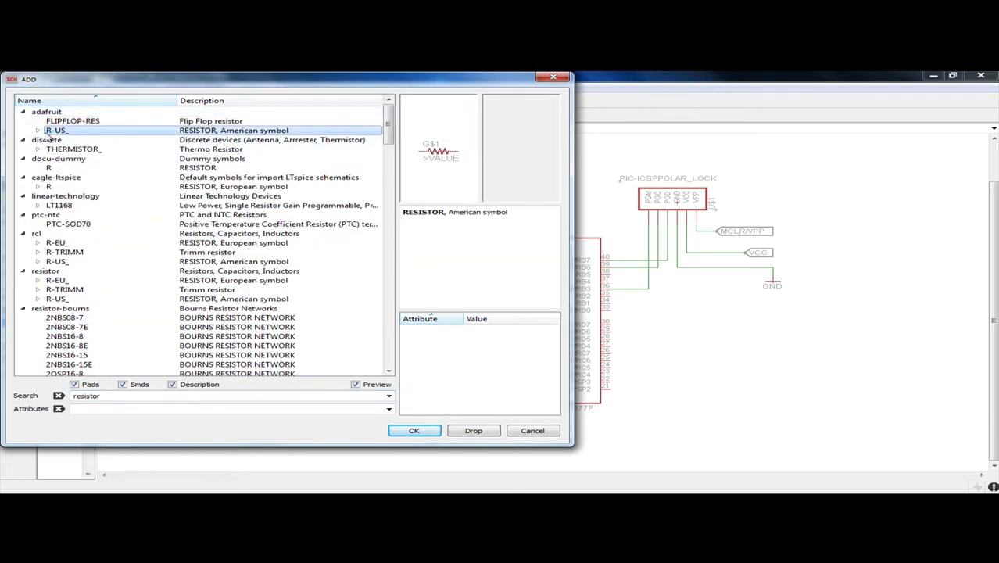
{"action": "double_click", "coordinate": [46, 131]}
{"action": "scroll", "coordinate": [114, 238], "scroll_direction": "down", "scroll_amount": 4}
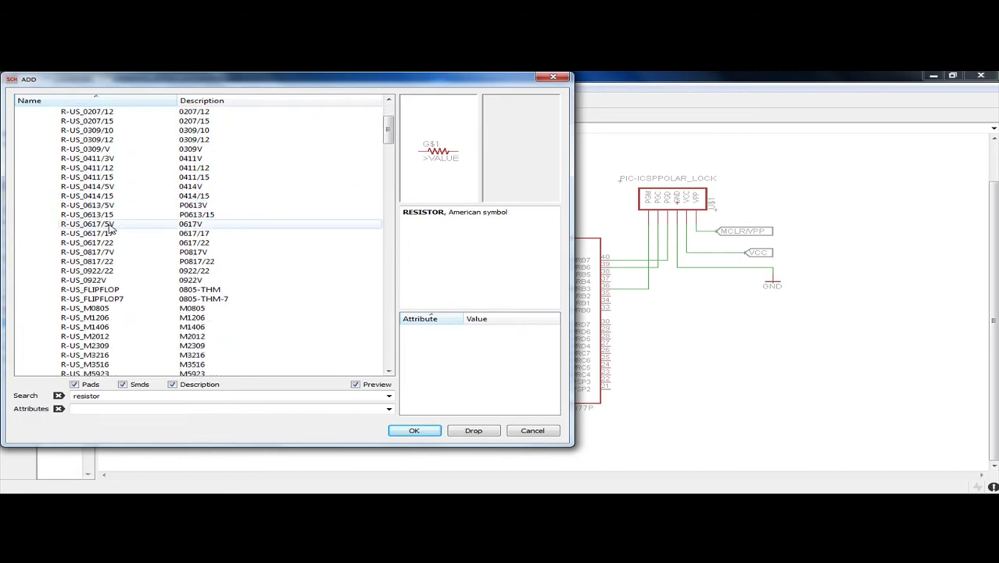
{"action": "scroll", "coordinate": [114, 250], "scroll_direction": "down", "scroll_amount": 7}
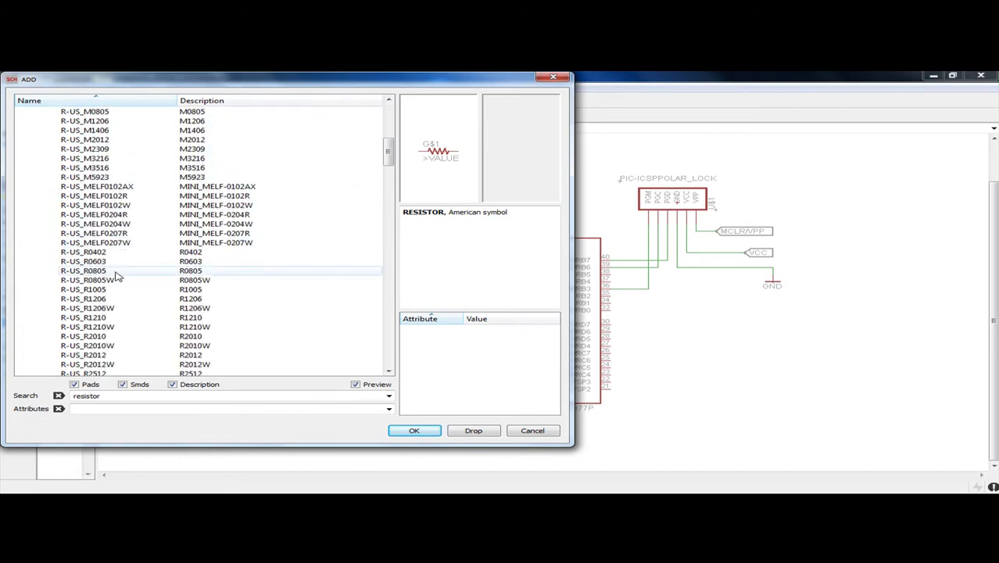
{"action": "scroll", "coordinate": [119, 305], "scroll_direction": "down", "scroll_amount": 5}
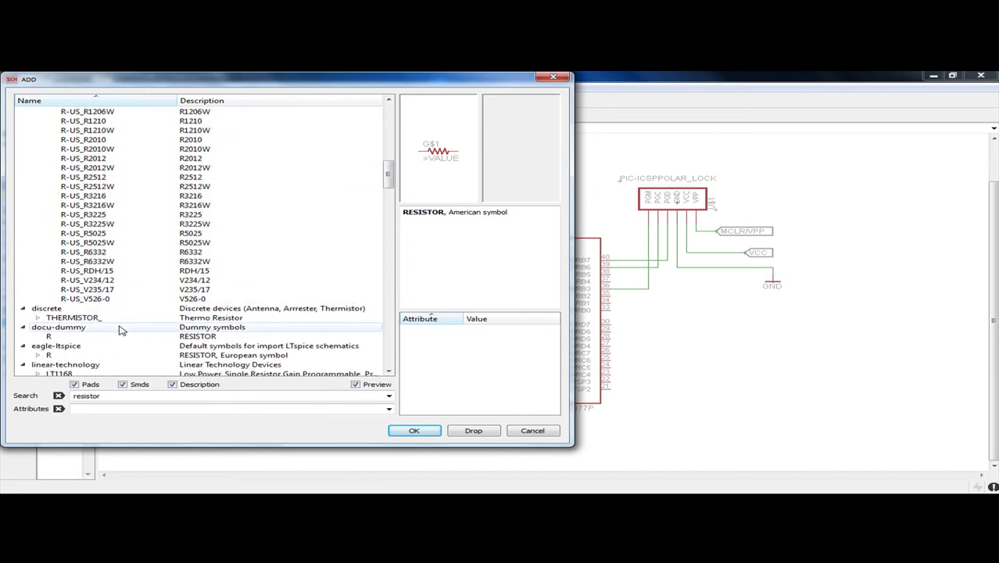
{"action": "scroll", "coordinate": [109, 311], "scroll_direction": "up", "scroll_amount": 3}
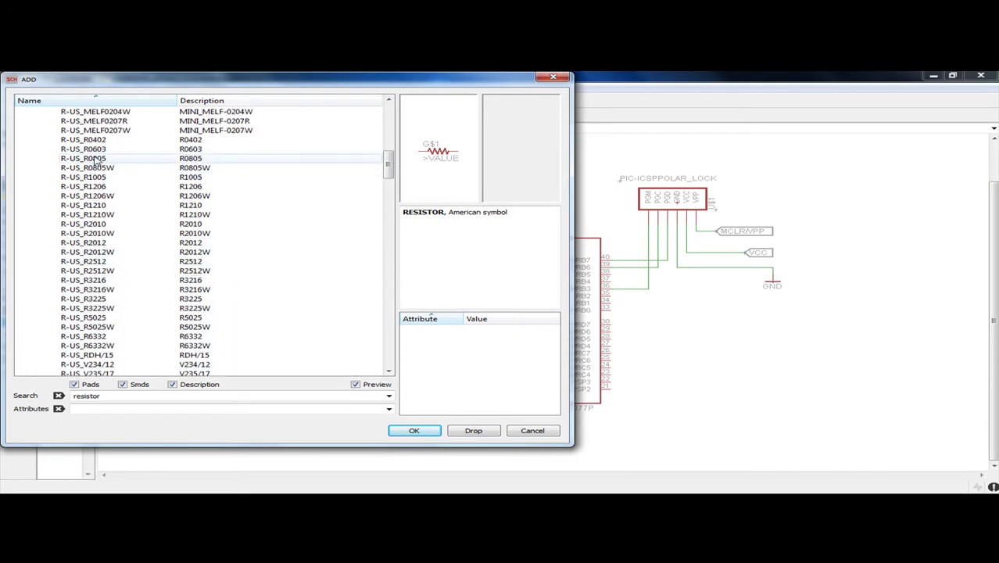
{"action": "left_click", "coordinate": [95, 159]}
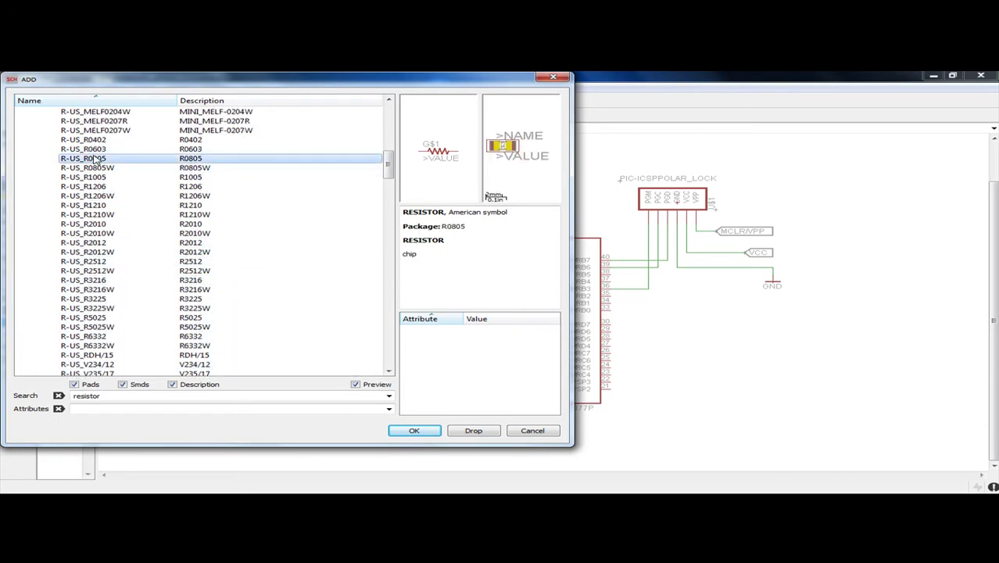
{"action": "left_click", "coordinate": [416, 431]}
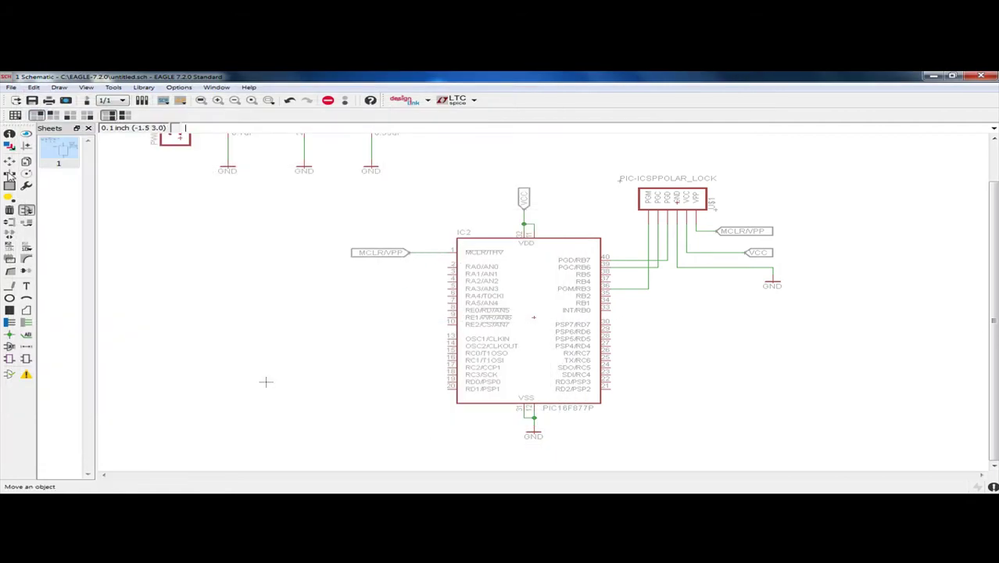
{"action": "scroll", "coordinate": [244, 239], "scroll_direction": "down", "scroll_amount": 2}
{"action": "scroll", "coordinate": [244, 239], "scroll_direction": "up", "scroll_amount": 2}
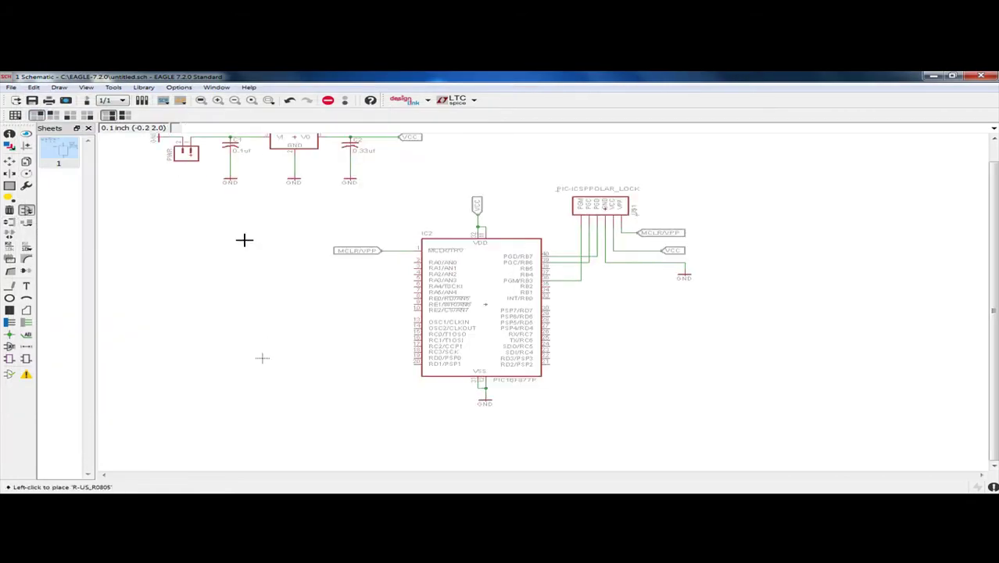
{"action": "left_click", "coordinate": [27, 211]}
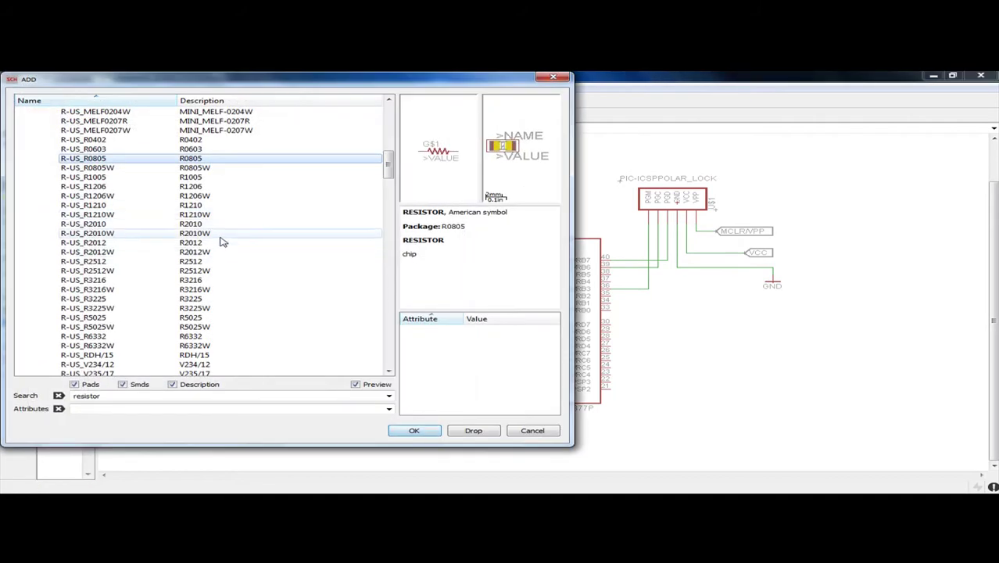
{"action": "left_click", "coordinate": [433, 434]}
{"action": "scroll", "coordinate": [394, 249], "scroll_direction": "up", "scroll_amount": 2}
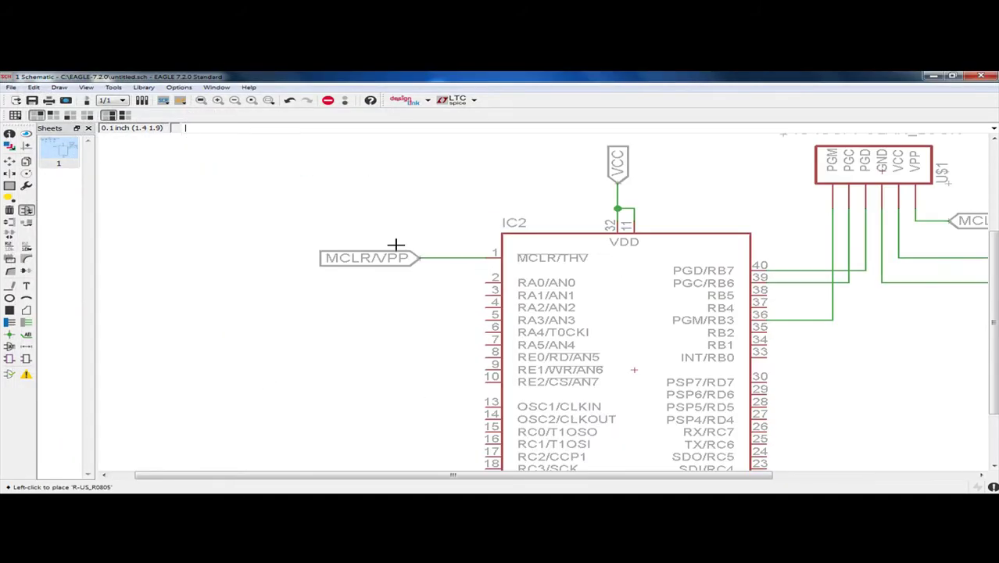
{"action": "scroll", "coordinate": [456, 254], "scroll_direction": "down", "scroll_amount": 3}
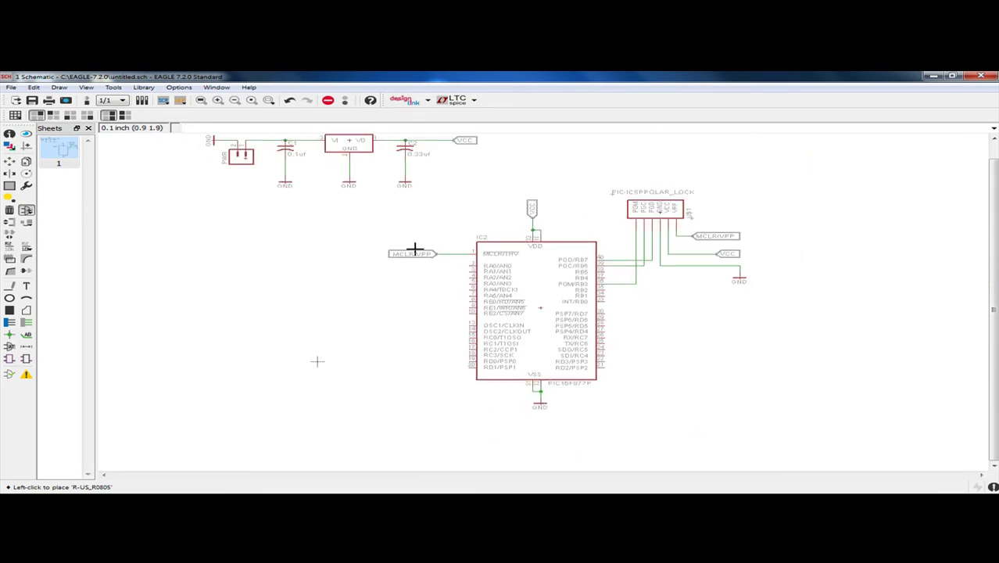
{"action": "left_click", "coordinate": [27, 211]}
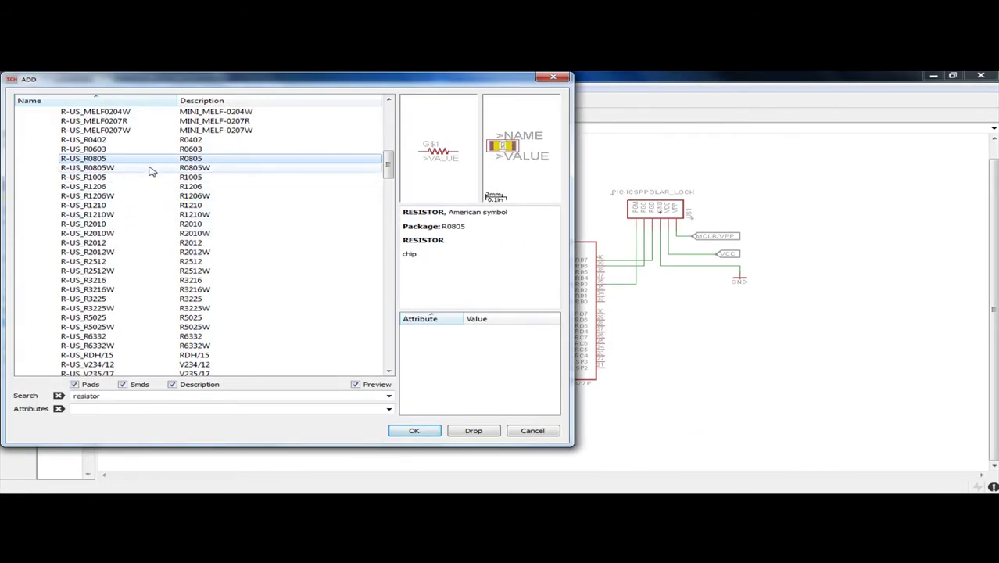
{"action": "left_click", "coordinate": [125, 168]}
{"action": "left_click", "coordinate": [123, 159]}
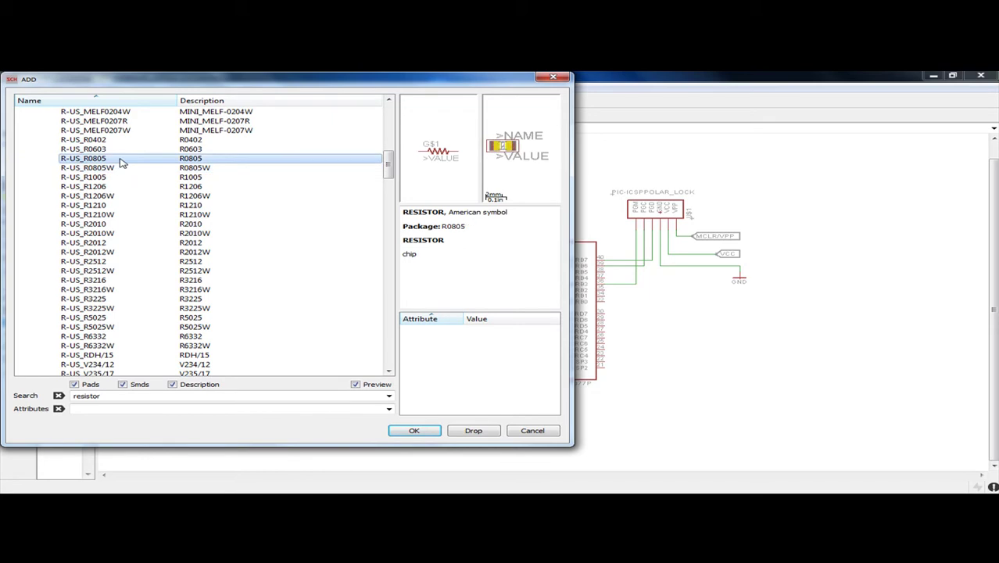
{"action": "left_click", "coordinate": [397, 435]}
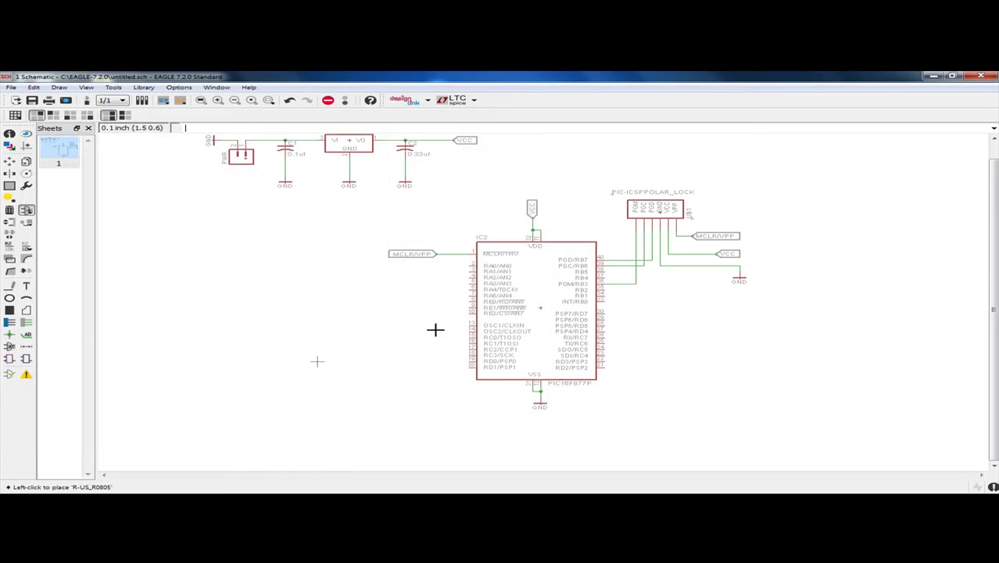
{"action": "left_click", "coordinate": [378, 317]}
{"action": "key", "text": "ctrl+z"}
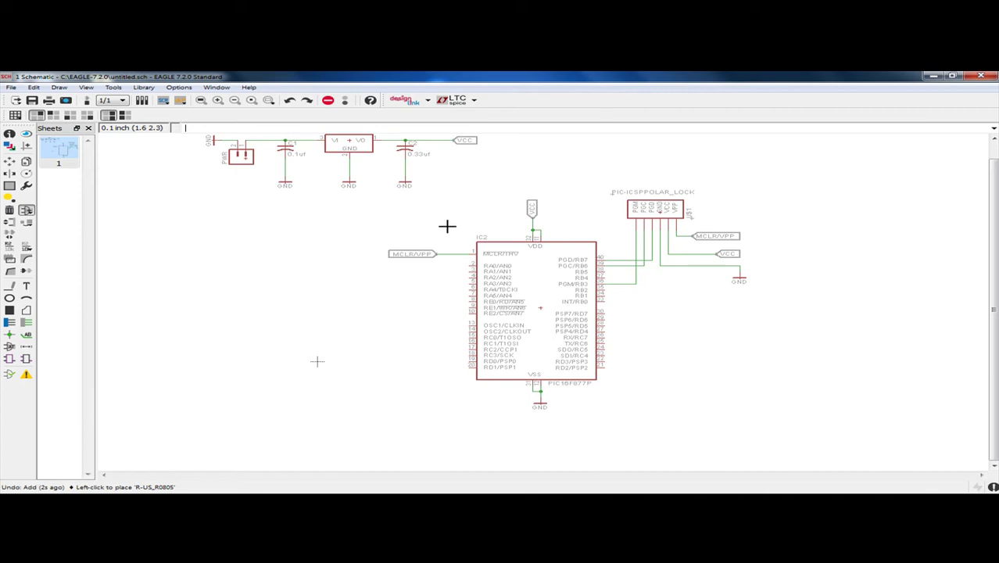
Step: Place an R-US_R0805 resistor above the MCLR/VPP net and rotate it to stand vertically
{"action": "key", "text": "Escape"}
{"action": "left_click", "coordinate": [437, 434]}
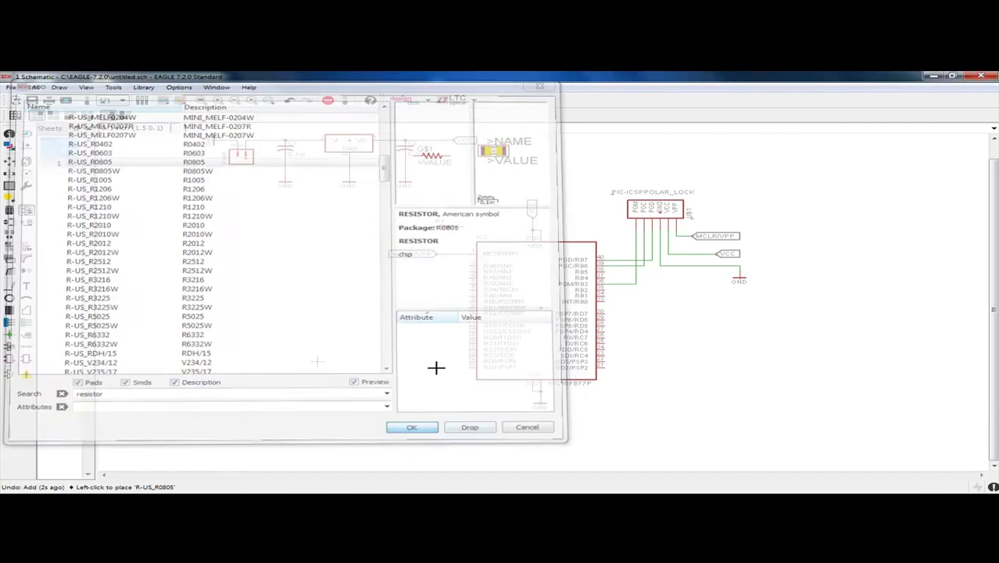
{"action": "left_click", "coordinate": [431, 224]}
{"action": "left_click", "coordinate": [9, 161]}
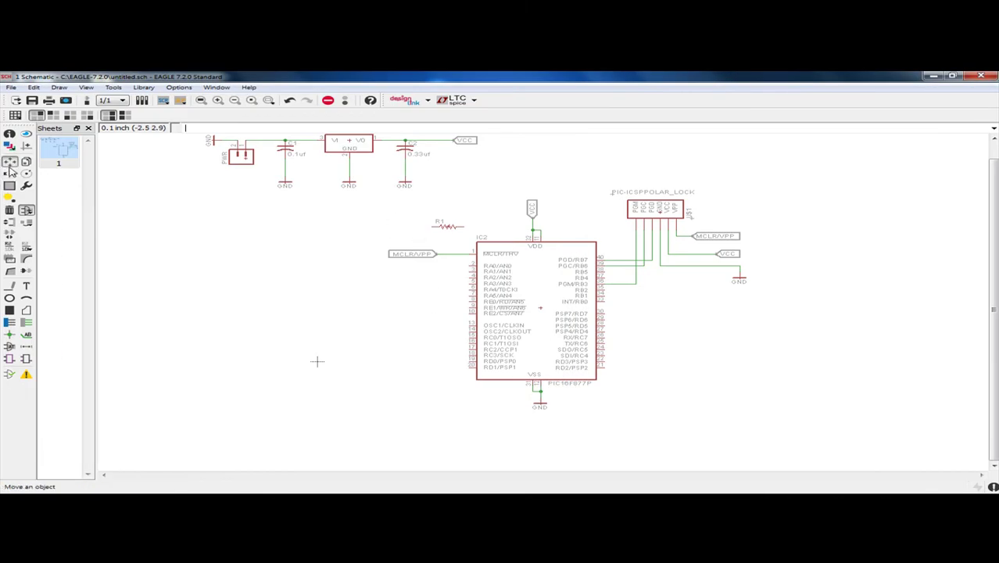
{"action": "left_click", "coordinate": [449, 226]}
{"action": "right_click", "coordinate": [450, 227]}
{"action": "right_click", "coordinate": [457, 232]}
{"action": "right_click", "coordinate": [457, 231]}
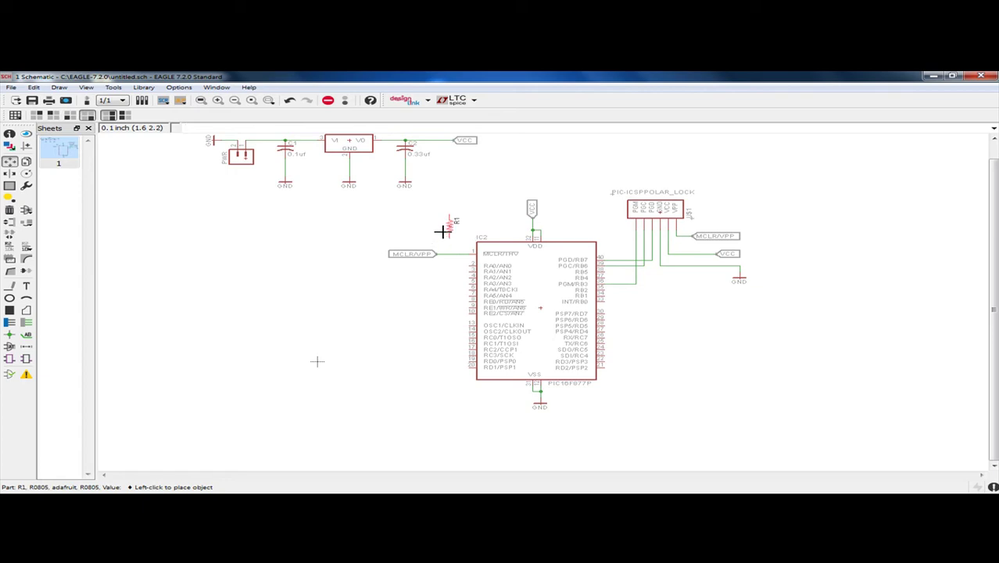
{"action": "left_click", "coordinate": [446, 230]}
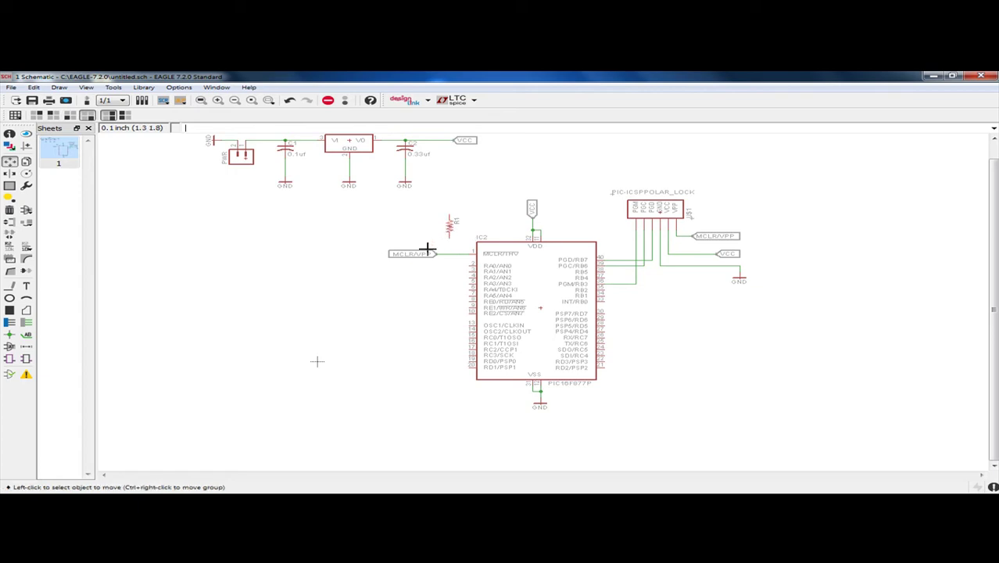
Step: Set the value of resistor R1 to 4k7
{"action": "scroll", "coordinate": [194, 294], "scroll_direction": "up", "scroll_amount": 2}
{"action": "scroll", "coordinate": [194, 294], "scroll_direction": "down", "scroll_amount": 1}
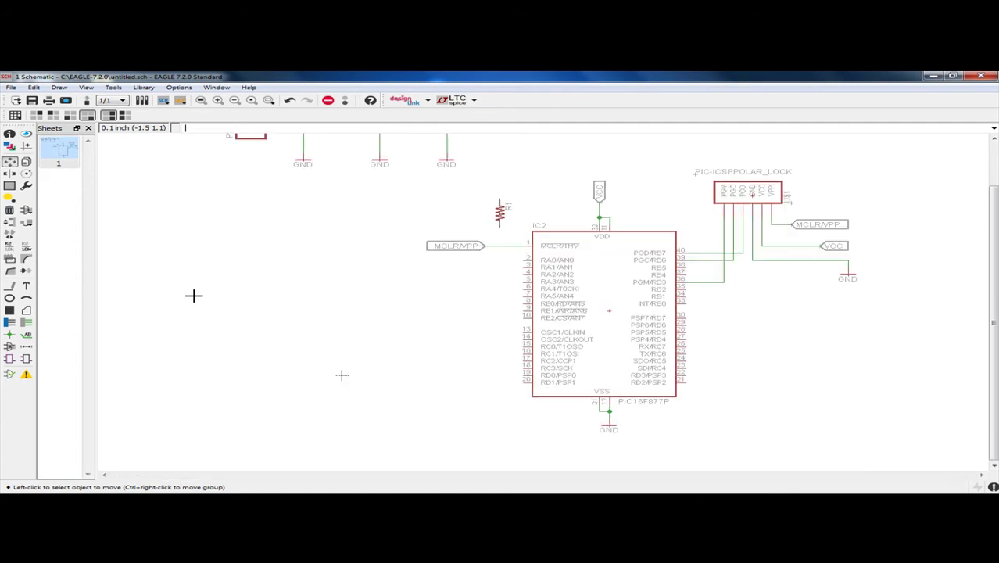
{"action": "left_click", "coordinate": [25, 247]}
{"action": "scroll", "coordinate": [453, 206], "scroll_direction": "up", "scroll_amount": 2}
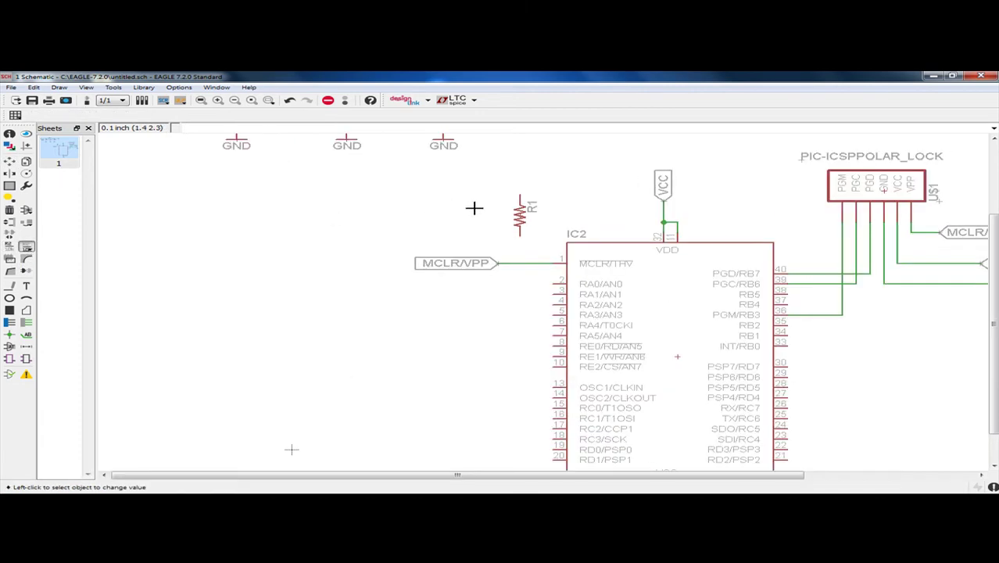
{"action": "left_click", "coordinate": [521, 212]}
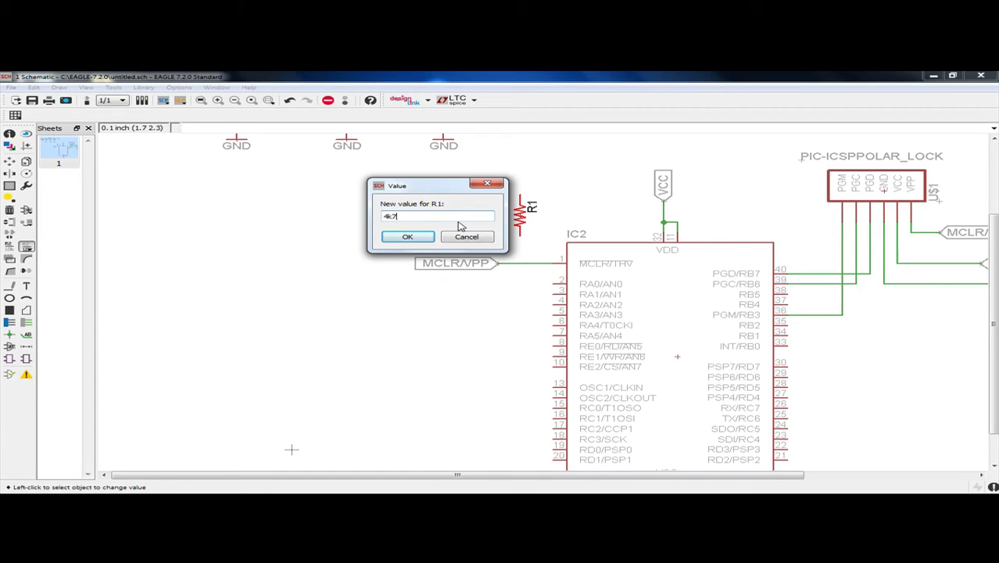
{"action": "left_click", "coordinate": [407, 238]}
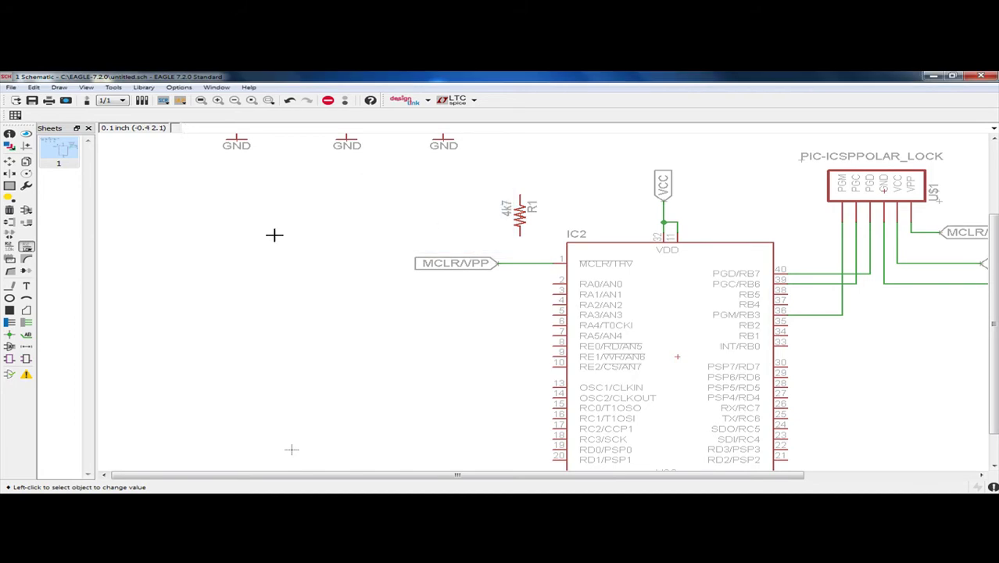
Step: Draw a net between the lower end of R1 and the MCLR/VPP net at pin 1, and try extending it to the resistor pin
{"action": "left_click", "coordinate": [25, 322]}
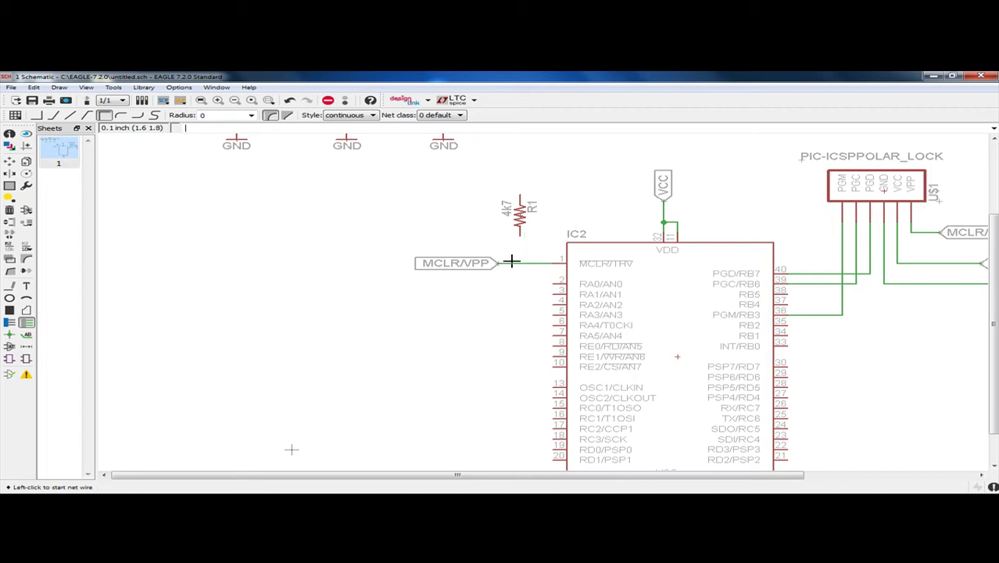
{"action": "left_click", "coordinate": [520, 236]}
{"action": "left_click", "coordinate": [524, 263]}
{"action": "scroll", "coordinate": [542, 245], "scroll_direction": "up", "scroll_amount": 3}
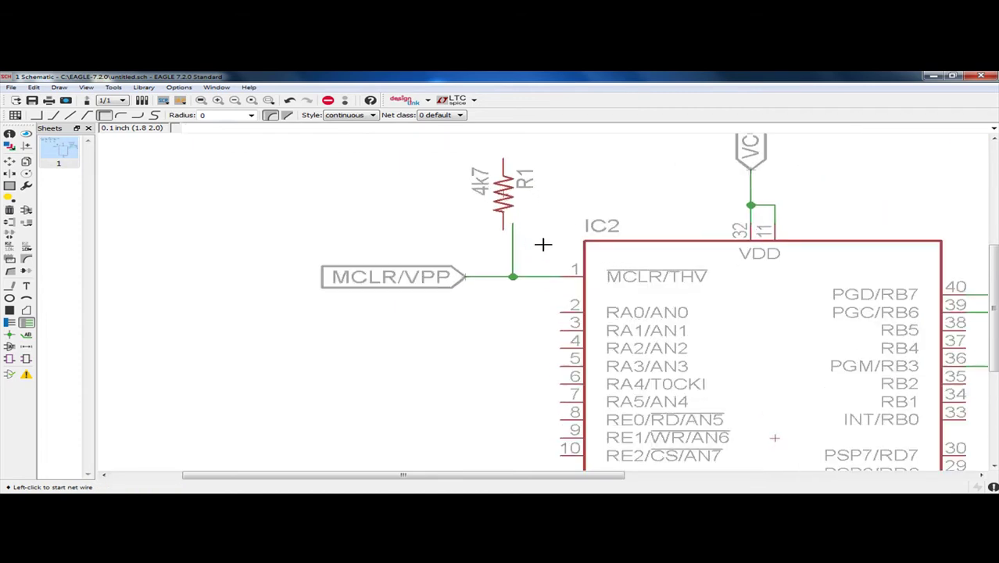
{"action": "left_click", "coordinate": [504, 228]}
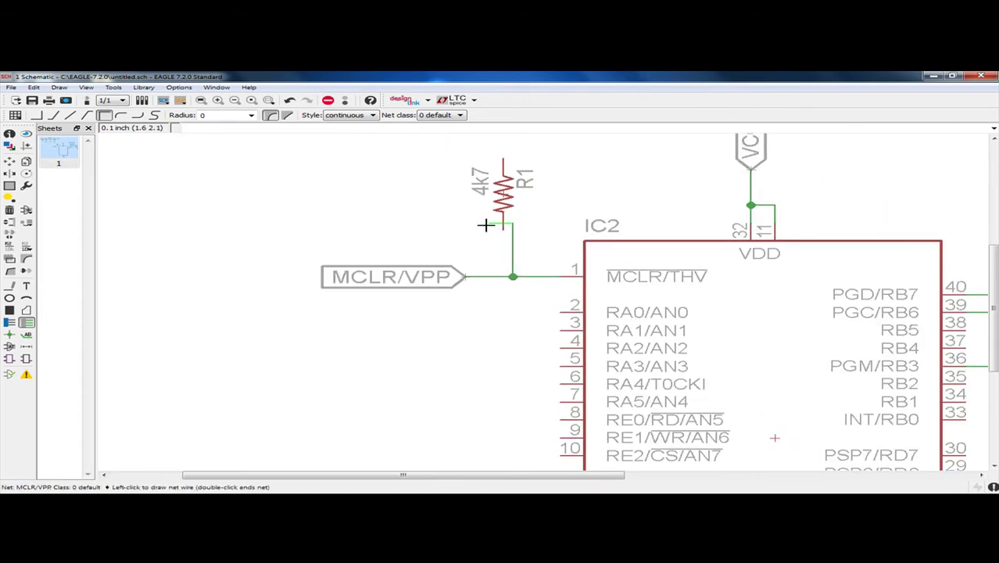
{"action": "key", "text": "Escape"}
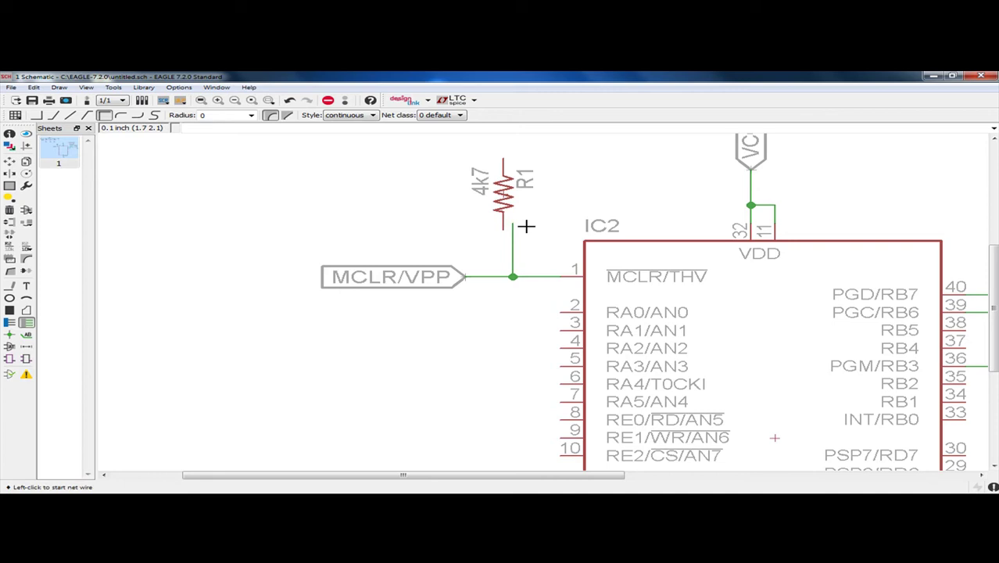
Step: Delete resistor R1 and choose the R-US_M0805 device from the resistor library as its replacement
{"action": "left_click", "coordinate": [9, 210]}
{"action": "left_click", "coordinate": [503, 192]}
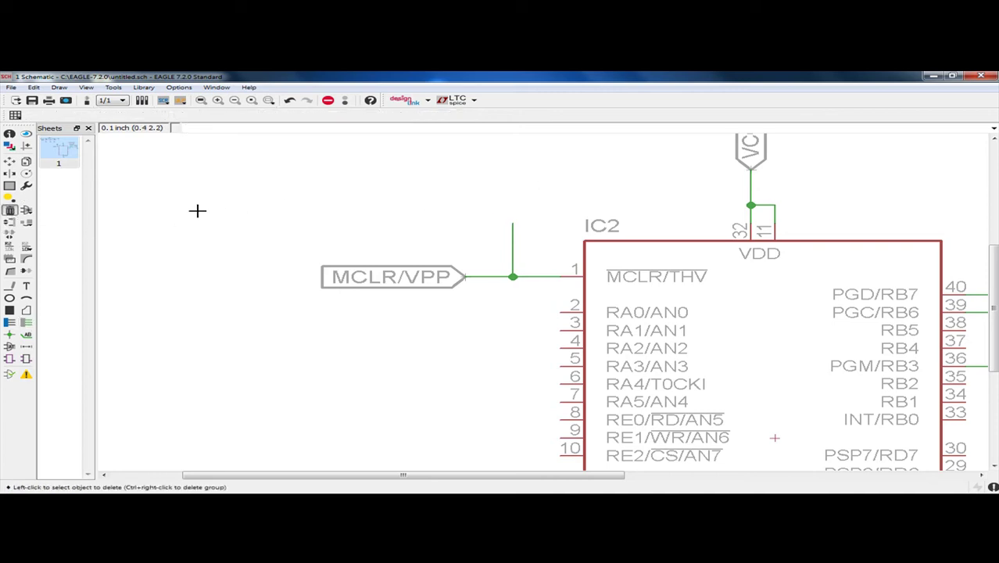
{"action": "left_click", "coordinate": [25, 213]}
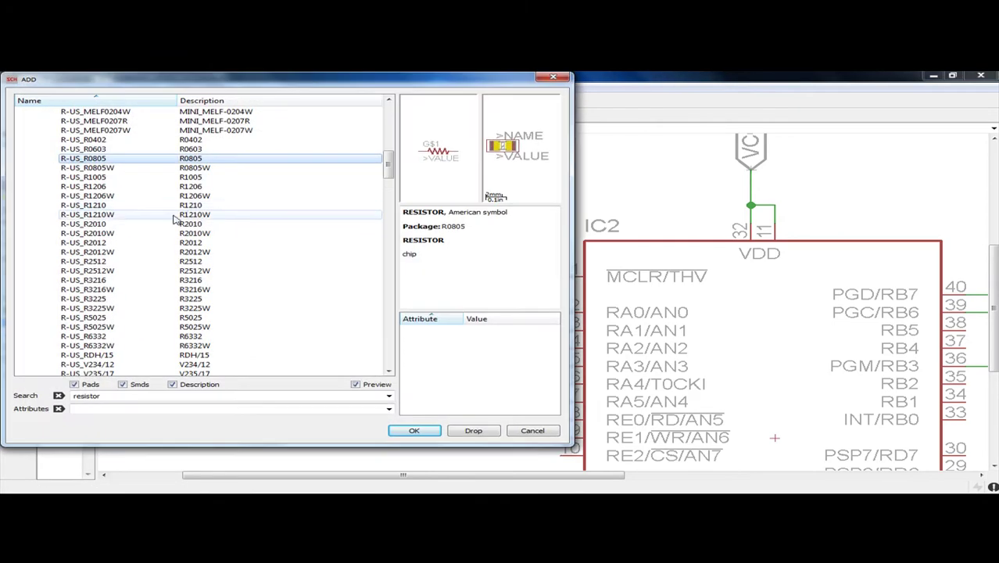
{"action": "scroll", "coordinate": [100, 243], "scroll_direction": "down", "scroll_amount": 1}
{"action": "scroll", "coordinate": [109, 250], "scroll_direction": "down", "scroll_amount": 6}
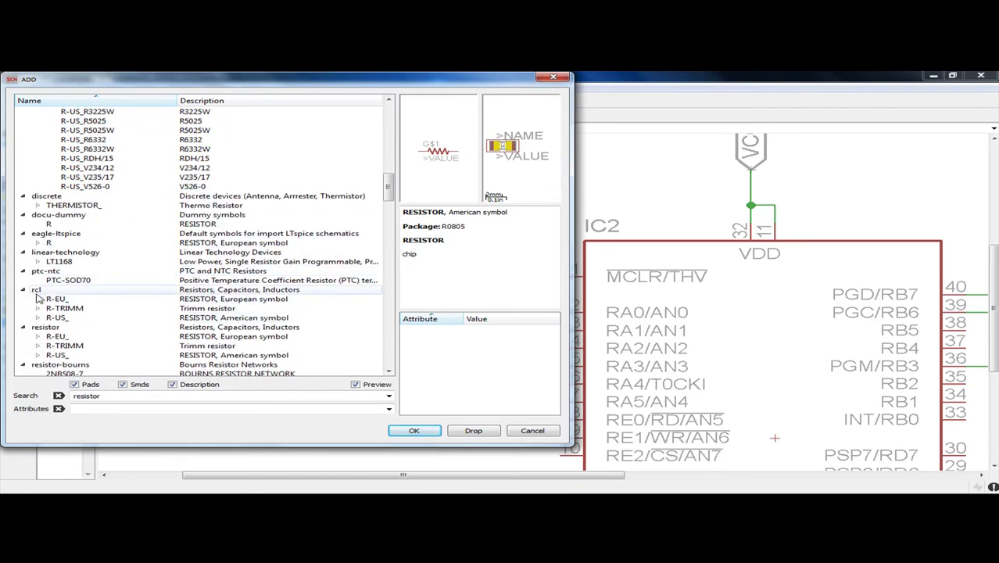
{"action": "scroll", "coordinate": [63, 228], "scroll_direction": "down", "scroll_amount": 1}
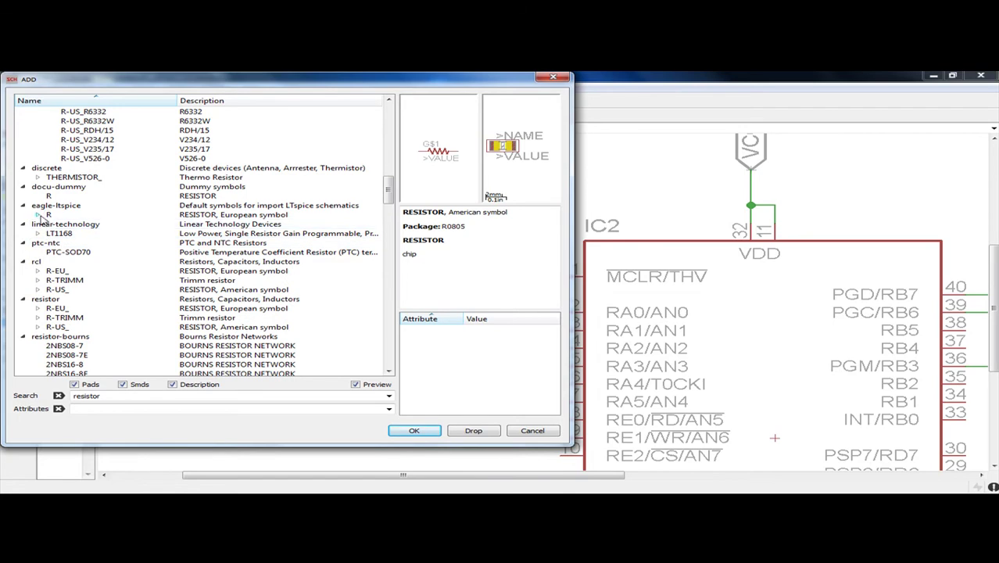
{"action": "scroll", "coordinate": [47, 235], "scroll_direction": "down", "scroll_amount": 1}
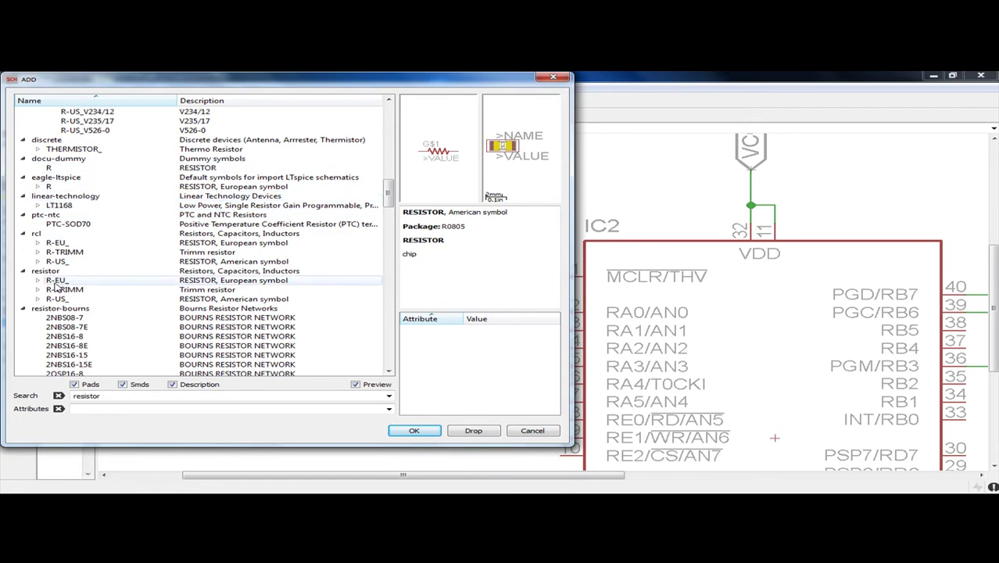
{"action": "left_click", "coordinate": [50, 302]}
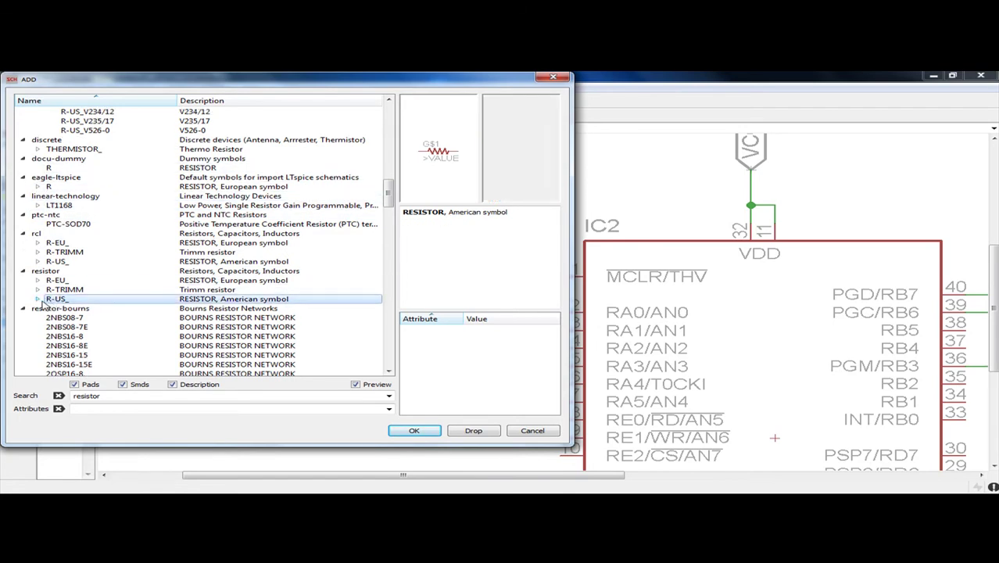
{"action": "left_click", "coordinate": [38, 299]}
{"action": "scroll", "coordinate": [134, 268], "scroll_direction": "down", "scroll_amount": 5}
{"action": "scroll", "coordinate": [134, 268], "scroll_direction": "down", "scroll_amount": 2}
{"action": "scroll", "coordinate": [125, 269], "scroll_direction": "up", "scroll_amount": 9}
{"action": "scroll", "coordinate": [122, 270], "scroll_direction": "down", "scroll_amount": 7}
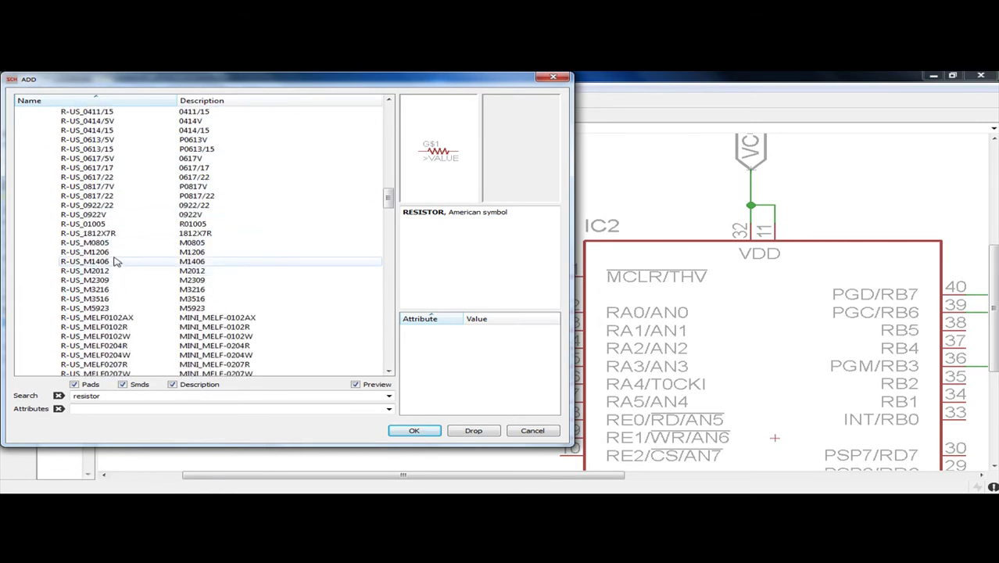
{"action": "left_click", "coordinate": [107, 244]}
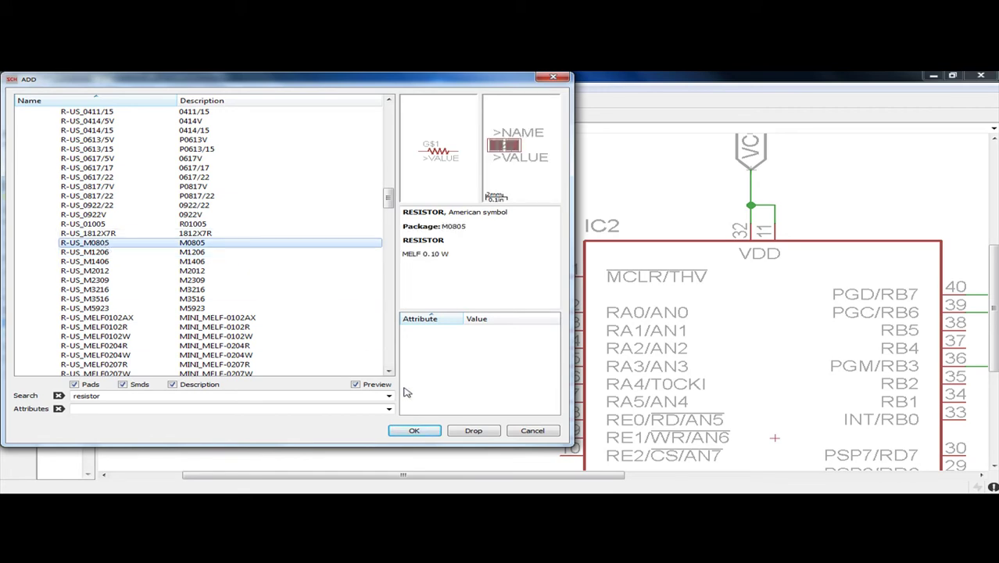
{"action": "left_click", "coordinate": [415, 431]}
Step: Place the R-US_M0805 resistor and rotate it vertical so its lower pin sits on the MCLR/VPP net
{"action": "scroll", "coordinate": [399, 311], "scroll_direction": "down", "scroll_amount": 1}
{"action": "scroll", "coordinate": [400, 310], "scroll_direction": "up", "scroll_amount": 1}
{"action": "left_click", "coordinate": [467, 228]}
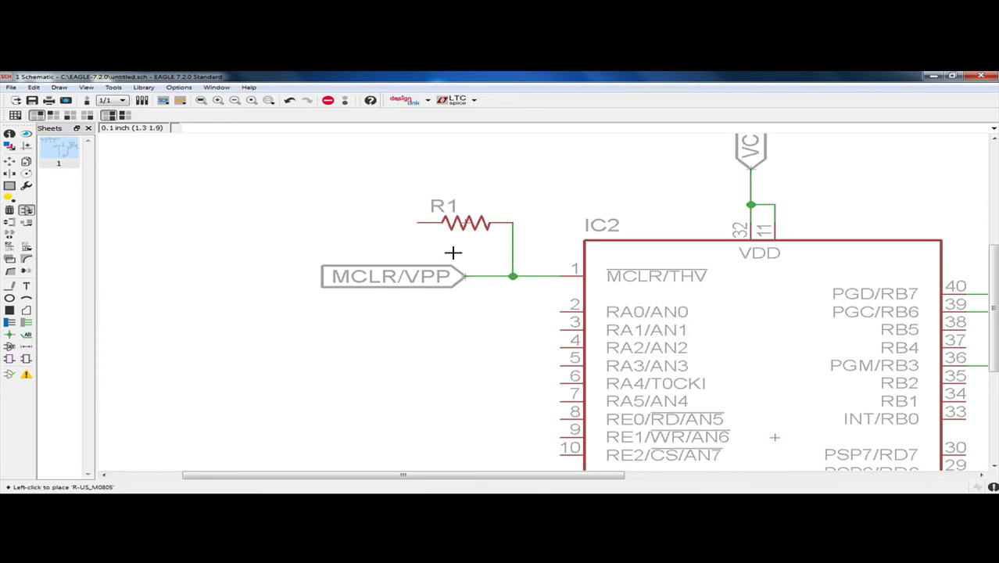
{"action": "left_click", "coordinate": [10, 160]}
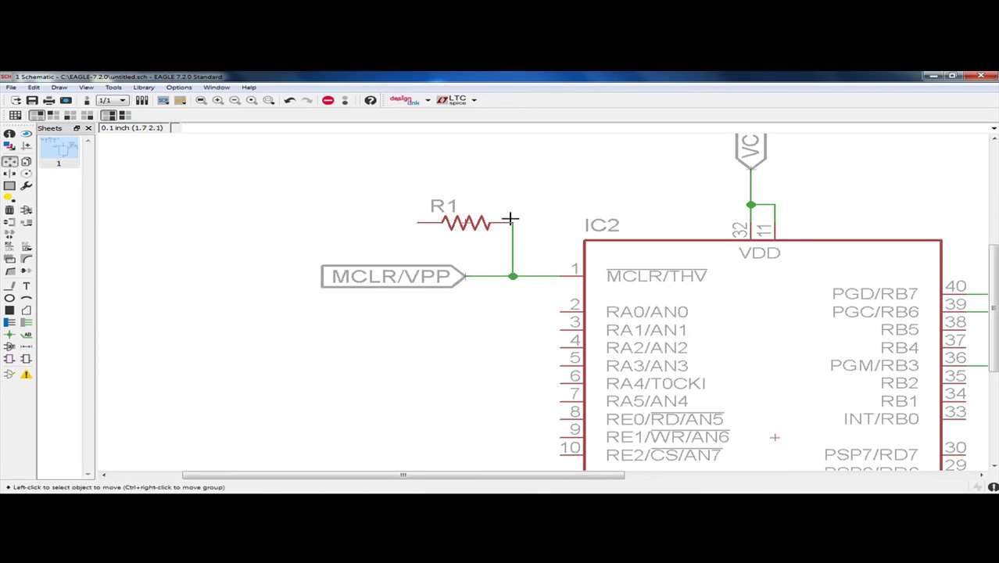
{"action": "left_click", "coordinate": [469, 226]}
{"action": "right_click", "coordinate": [468, 225]}
{"action": "right_click", "coordinate": [469, 225]}
{"action": "right_click", "coordinate": [467, 225]}
{"action": "left_click", "coordinate": [501, 213]}
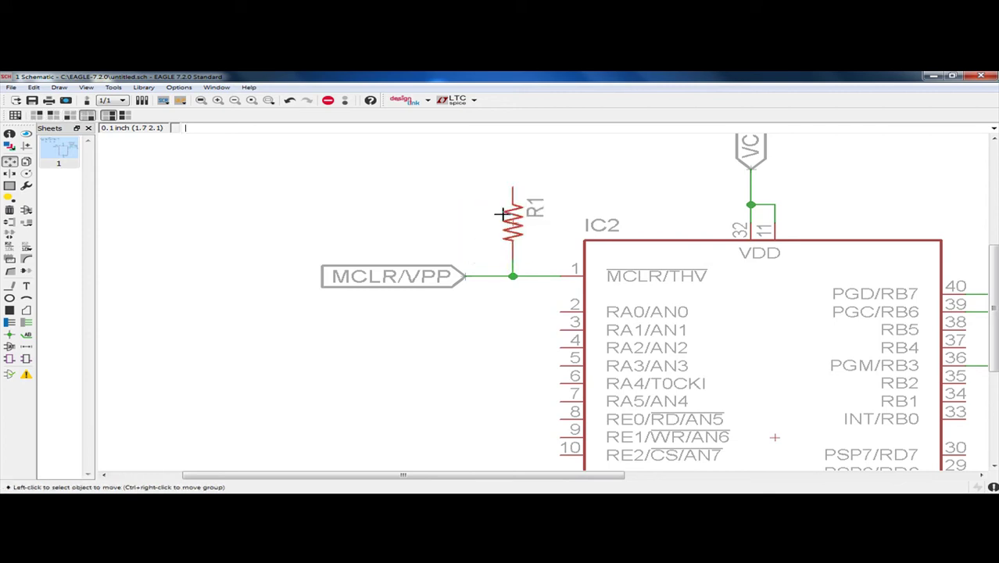
Step: Draw a short vertical net stub upward from the upper pin of R1
{"action": "scroll", "coordinate": [503, 211], "scroll_direction": "down", "scroll_amount": 2}
{"action": "scroll", "coordinate": [504, 206], "scroll_direction": "up", "scroll_amount": 2}
{"action": "scroll", "coordinate": [504, 204], "scroll_direction": "down", "scroll_amount": 2}
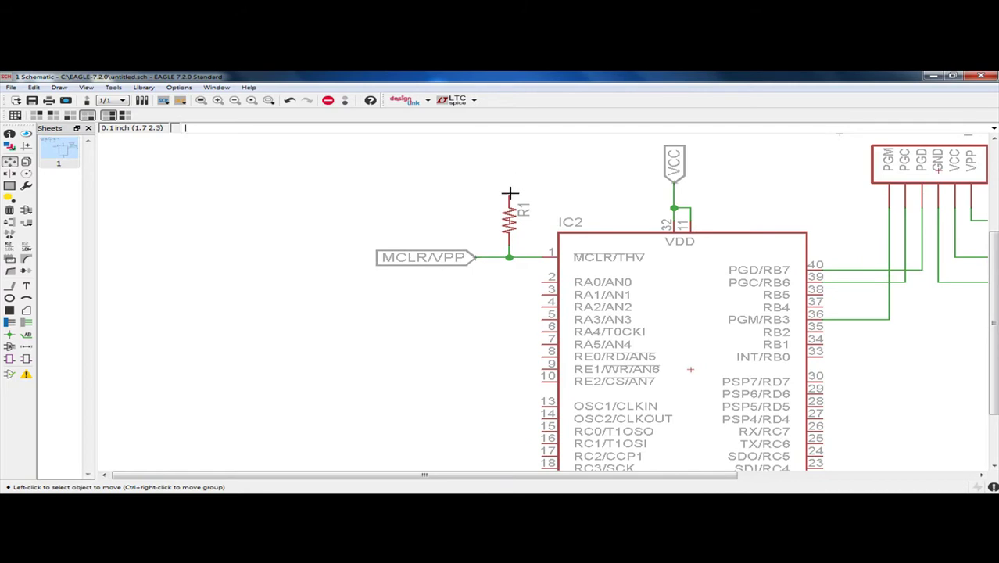
{"action": "left_click", "coordinate": [975, 209]}
{"action": "left_click", "coordinate": [26, 334]}
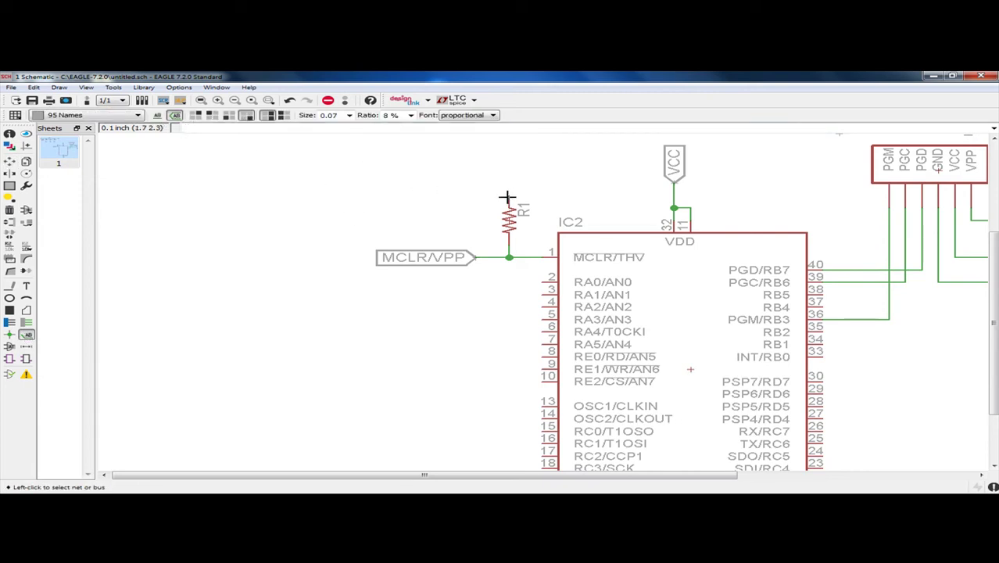
{"action": "left_click", "coordinate": [27, 322]}
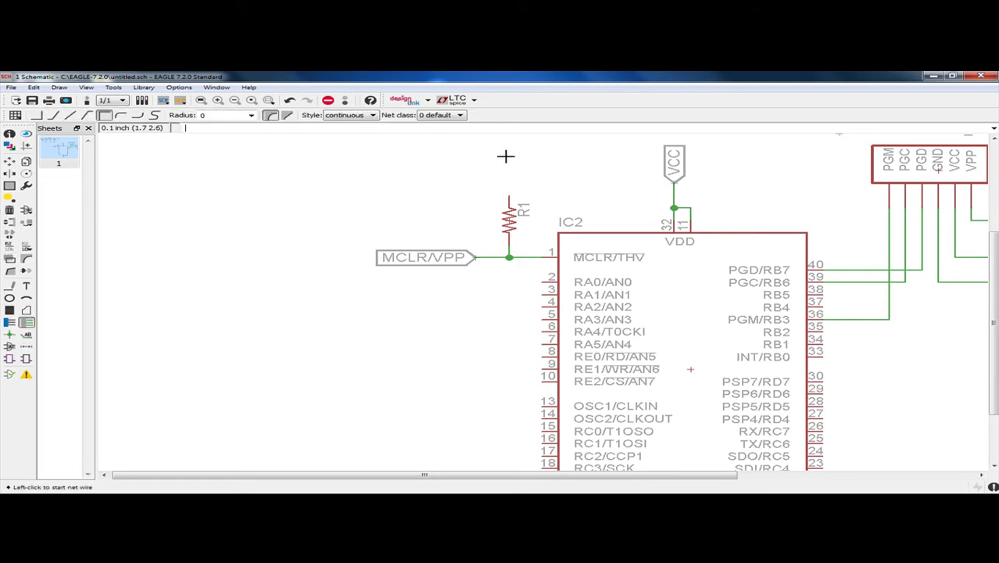
{"action": "left_click", "coordinate": [509, 196]}
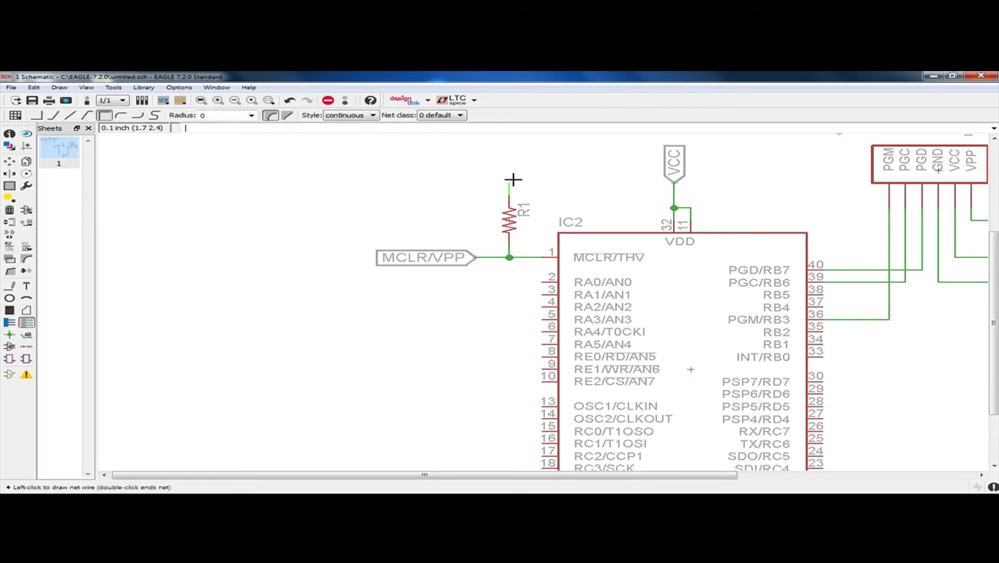
{"action": "double_click", "coordinate": [512, 179]}
Step: Attach an upward-pointing flag label to the net stub above R1
{"action": "left_click", "coordinate": [26, 335]}
{"action": "left_click", "coordinate": [508, 182]}
{"action": "right_click", "coordinate": [508, 181]}
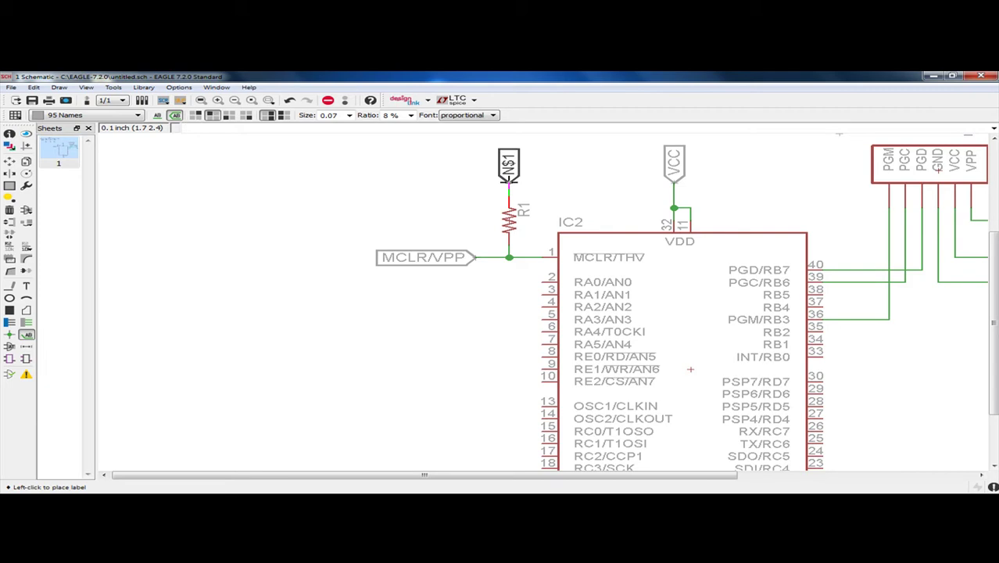
{"action": "left_click", "coordinate": [508, 180]}
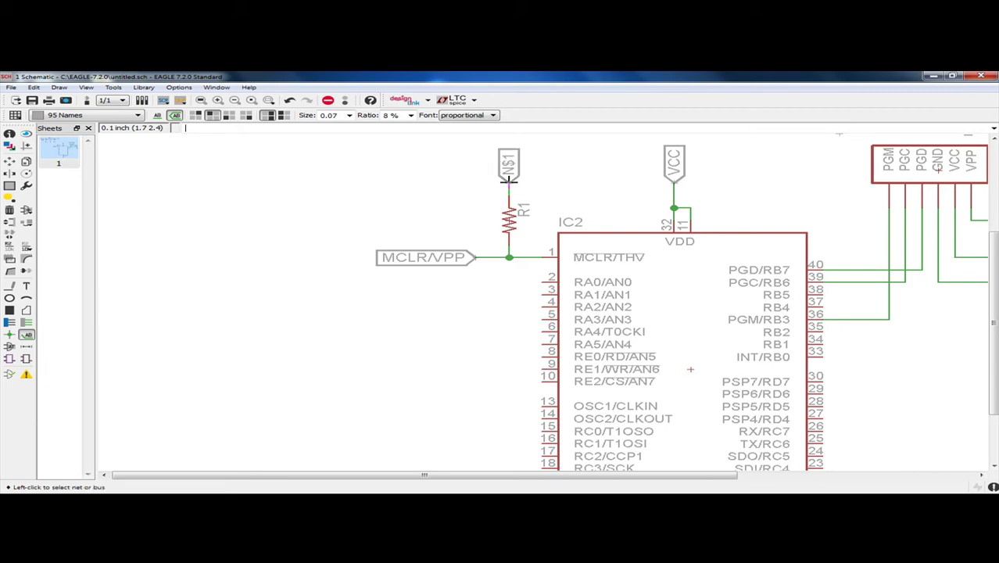
Step: Rename the labelled net above R1 to VCC, joining it with the existing VCC net
{"action": "left_click", "coordinate": [9, 247]}
{"action": "left_click", "coordinate": [508, 161]}
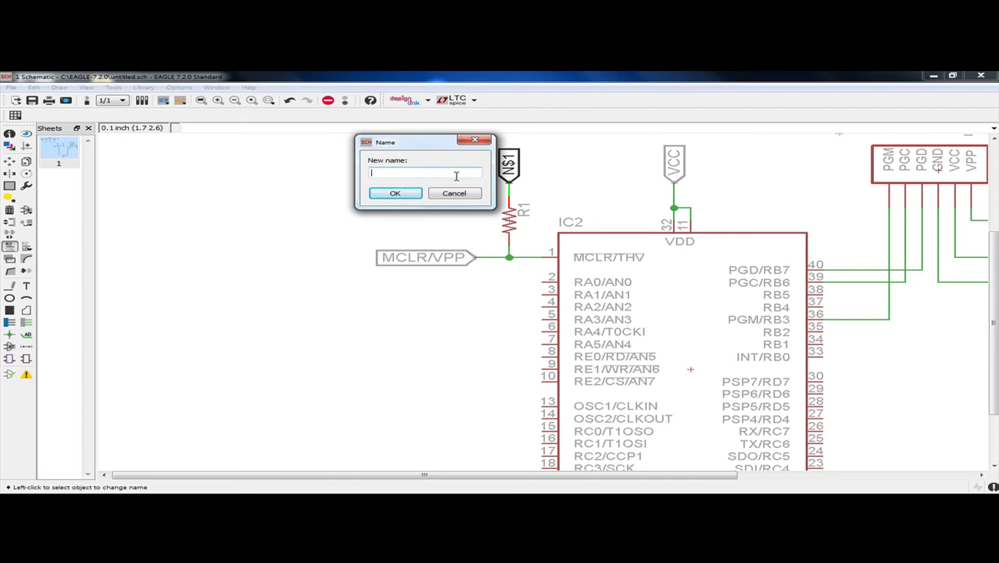
{"action": "left_click", "coordinate": [395, 194]}
{"action": "left_click", "coordinate": [362, 218]}
Step: Examine the whole schematic, including the power supply section, the PIC16F877P pins and the PIC-ICSP connector wiring
{"action": "scroll", "coordinate": [367, 214], "scroll_direction": "down", "scroll_amount": 4}
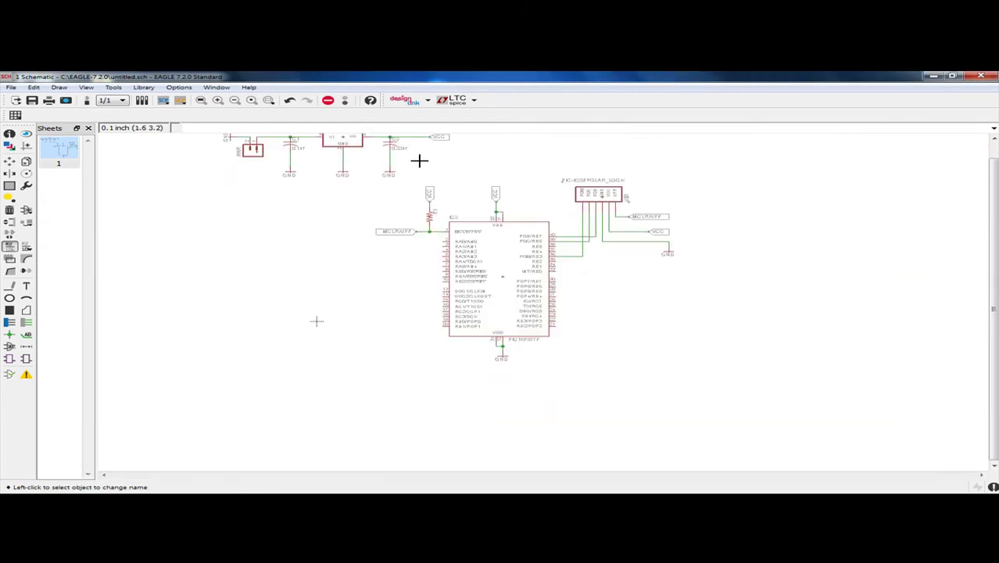
{"action": "scroll", "coordinate": [419, 160], "scroll_direction": "up", "scroll_amount": 2}
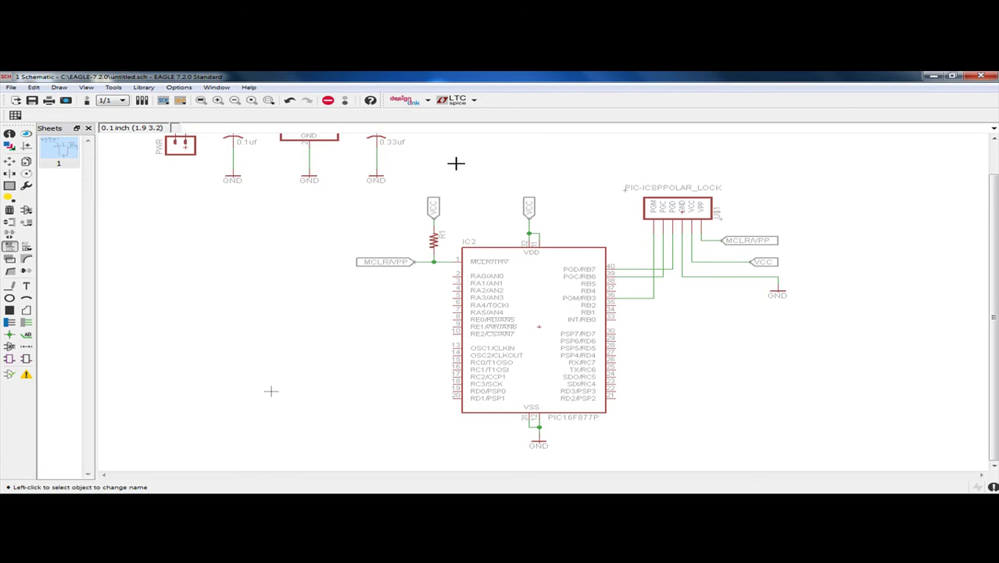
{"action": "scroll", "coordinate": [452, 209], "scroll_direction": "up", "scroll_amount": 2}
{"action": "scroll", "coordinate": [452, 211], "scroll_direction": "down", "scroll_amount": 2}
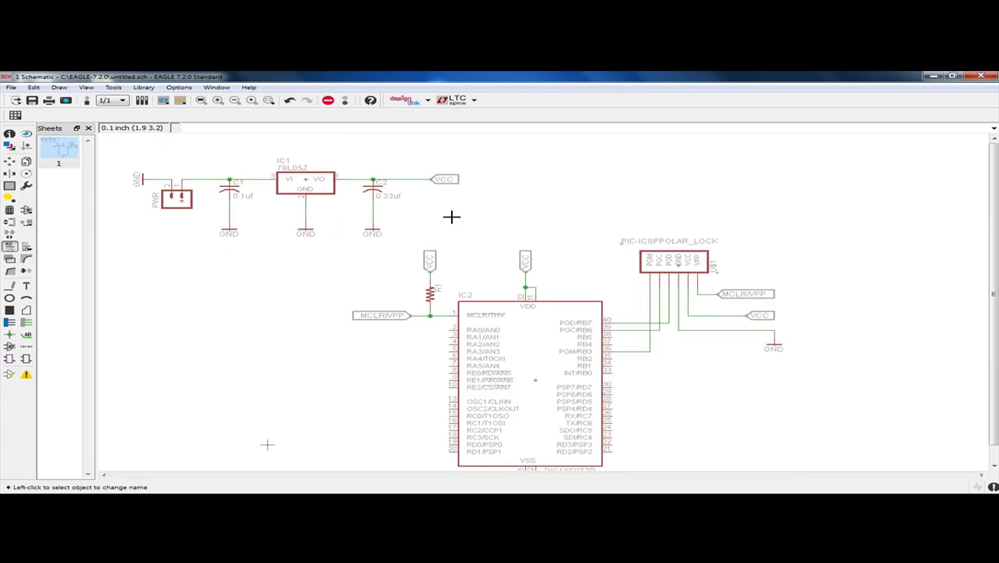
{"action": "scroll", "coordinate": [615, 311], "scroll_direction": "down", "scroll_amount": 1}
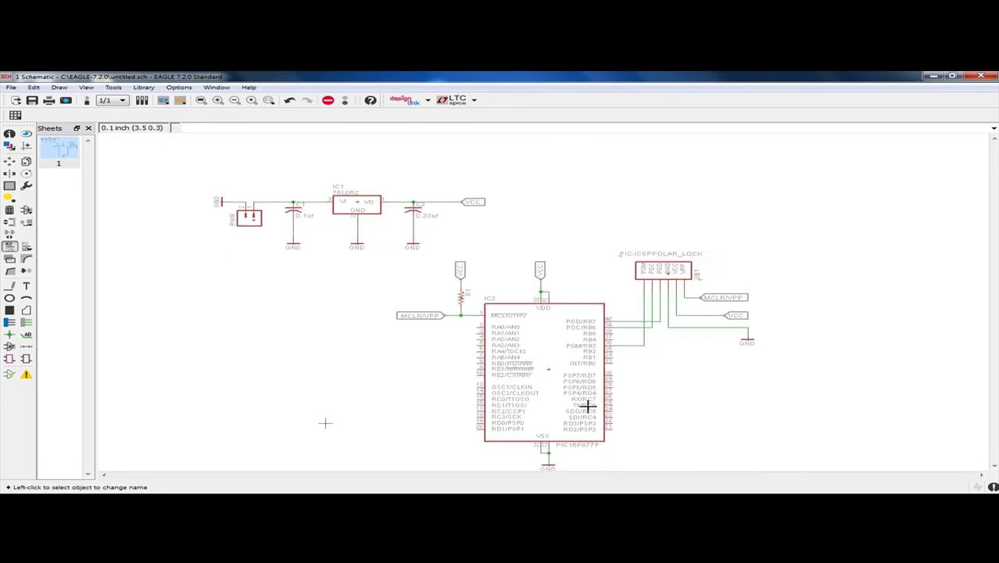
{"action": "scroll", "coordinate": [651, 377], "scroll_direction": "up", "scroll_amount": 1}
{"action": "scroll", "coordinate": [577, 326], "scroll_direction": "up", "scroll_amount": 4}
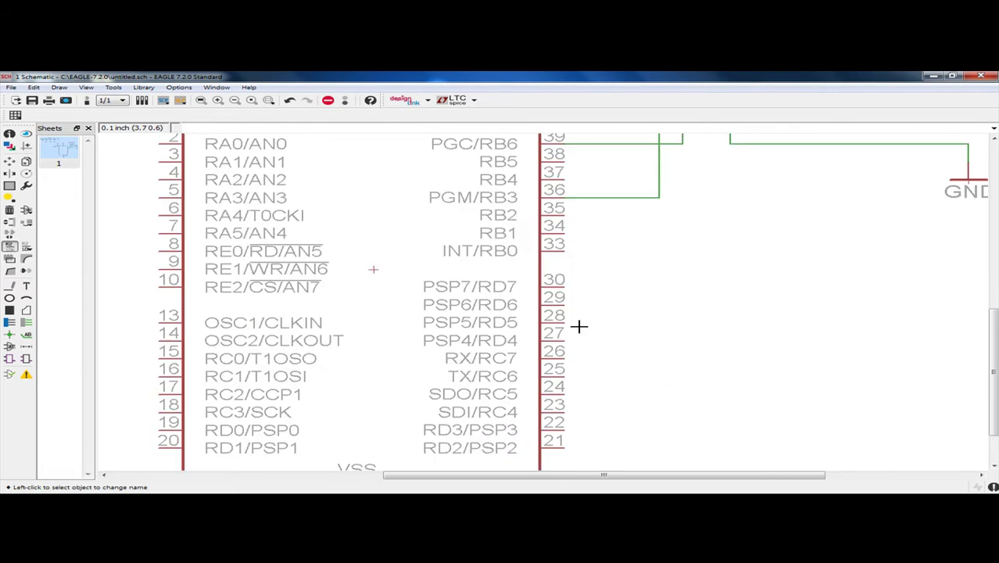
{"action": "scroll", "coordinate": [577, 325], "scroll_direction": "down", "scroll_amount": 4}
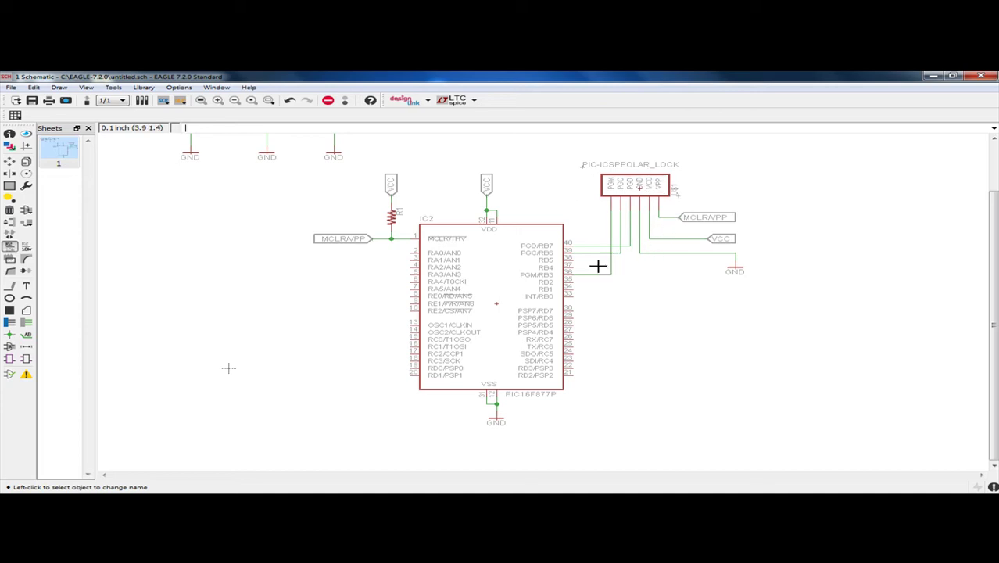
Step: Set the value of the replacement resistor R1 to 4k7
{"action": "scroll", "coordinate": [631, 251], "scroll_direction": "up", "scroll_amount": 1}
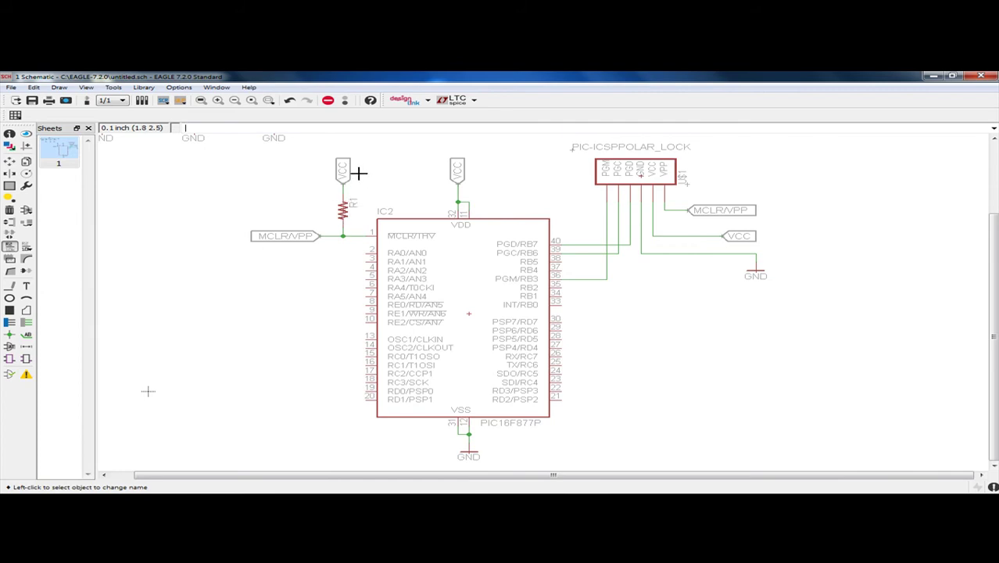
{"action": "left_click", "coordinate": [26, 246]}
{"action": "left_click", "coordinate": [344, 209]}
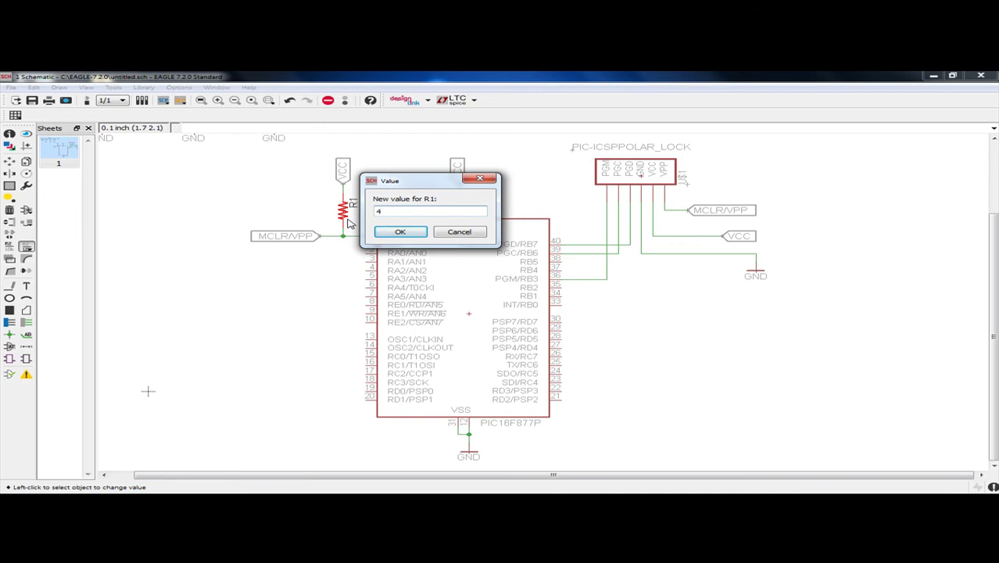
{"action": "left_click", "coordinate": [399, 232]}
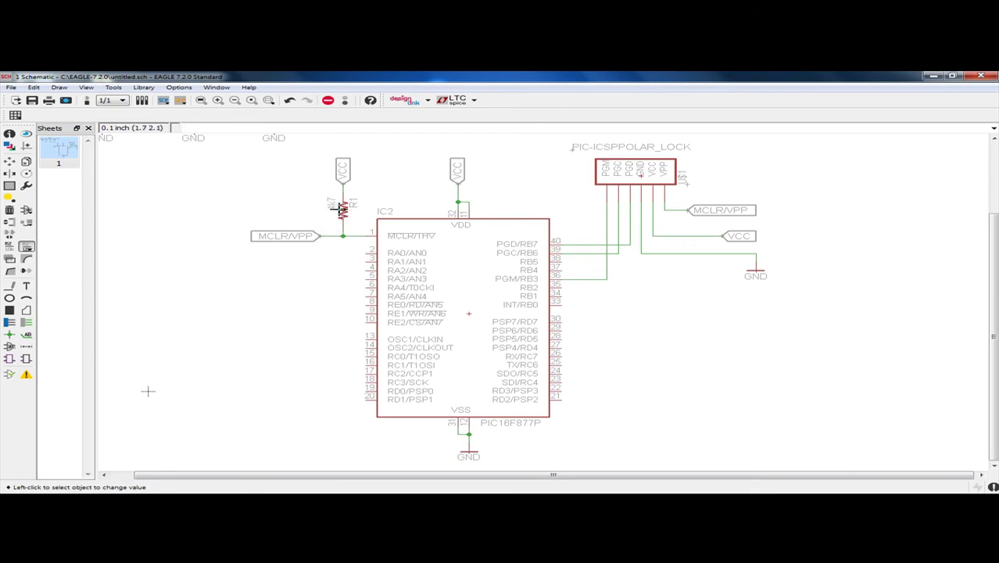
Step: Save the schematic as icsp in the demo2 folder on the desktop
{"action": "scroll", "coordinate": [346, 211], "scroll_direction": "down", "scroll_amount": 2}
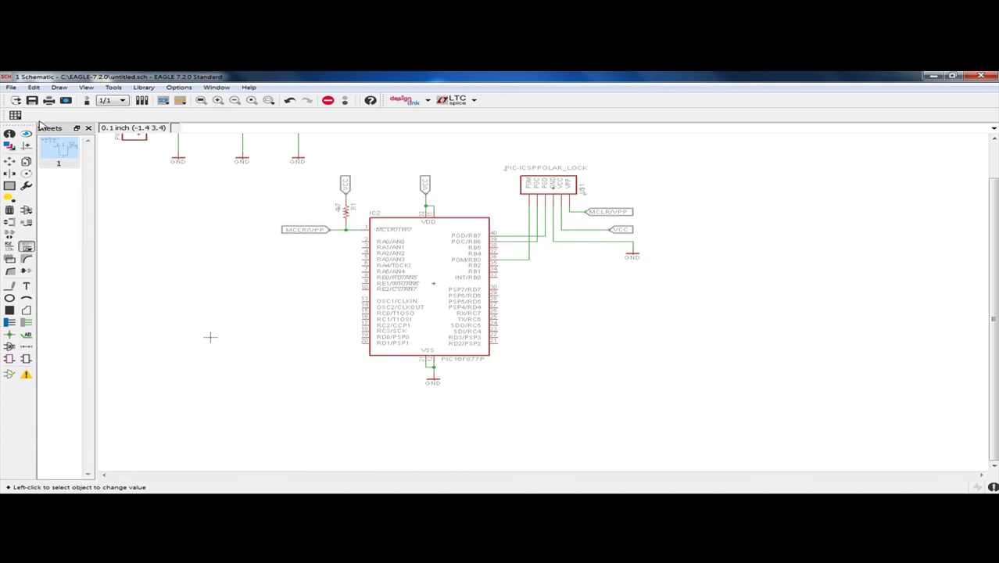
{"action": "left_click", "coordinate": [32, 100]}
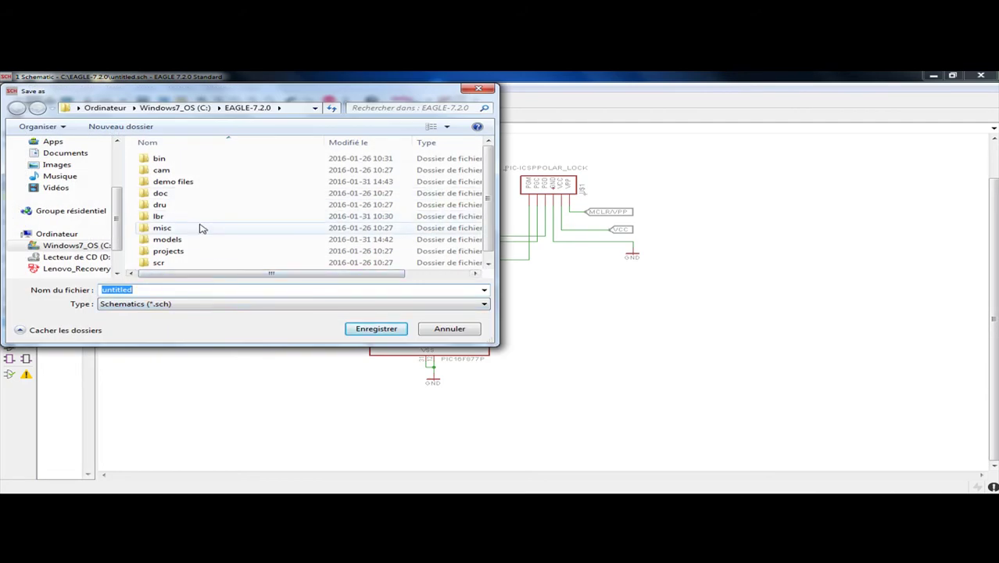
{"action": "scroll", "coordinate": [86, 196], "scroll_direction": "up", "scroll_amount": 3}
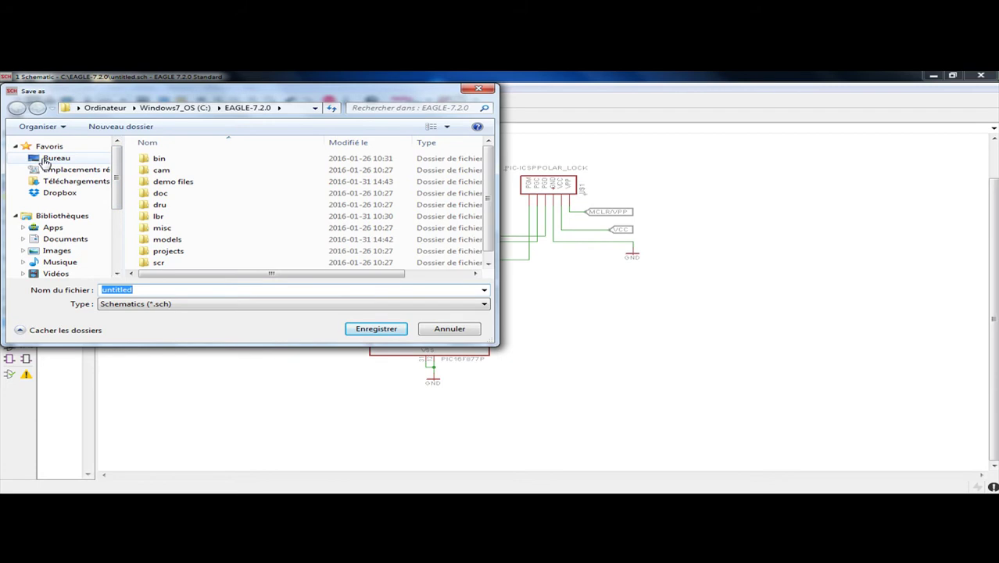
{"action": "left_click", "coordinate": [41, 160]}
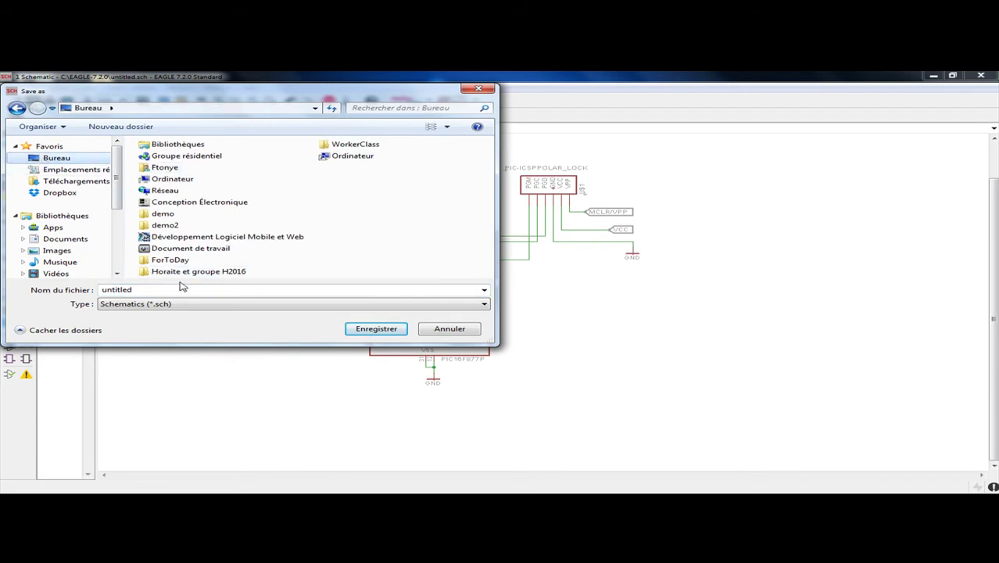
{"action": "double_click", "coordinate": [164, 226]}
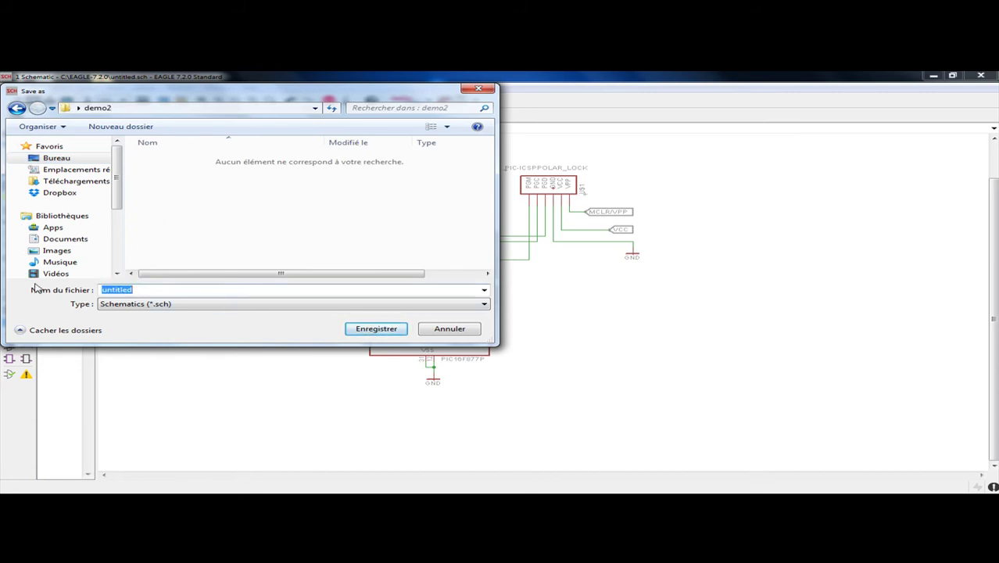
{"action": "type", "text": "i"}
{"action": "type", "text": "csp"}
{"action": "left_click", "coordinate": [375, 329]}
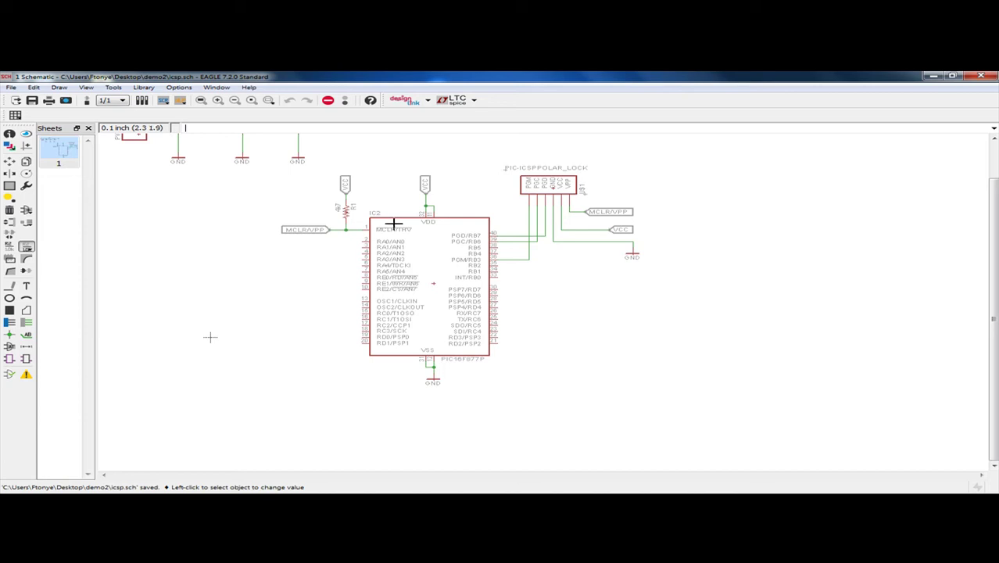
{"action": "scroll", "coordinate": [393, 211], "scroll_direction": "up", "scroll_amount": 3}
{"action": "scroll", "coordinate": [392, 223], "scroll_direction": "down", "scroll_amount": 5}
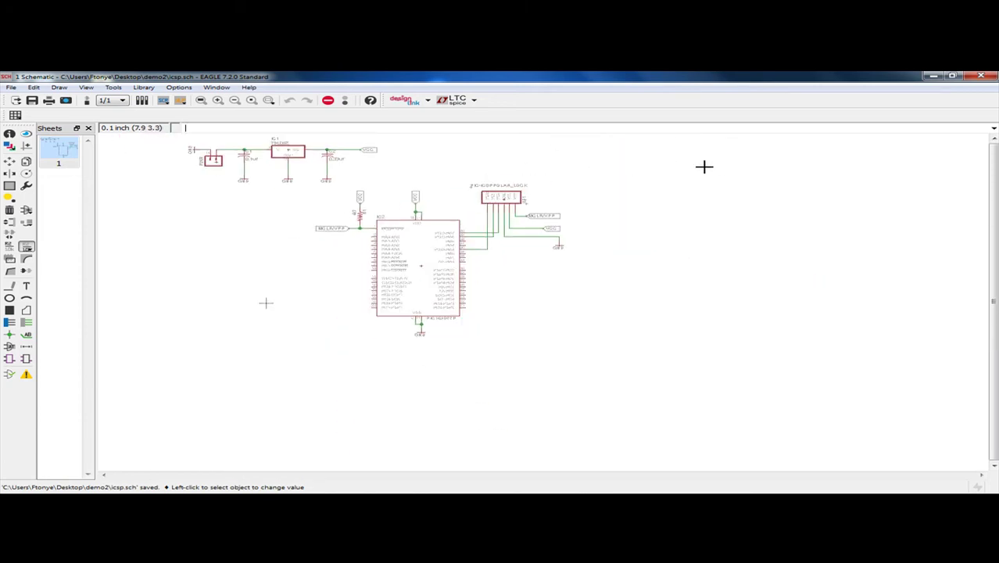
{"action": "scroll", "coordinate": [678, 173], "scroll_direction": "up", "scroll_amount": 2}
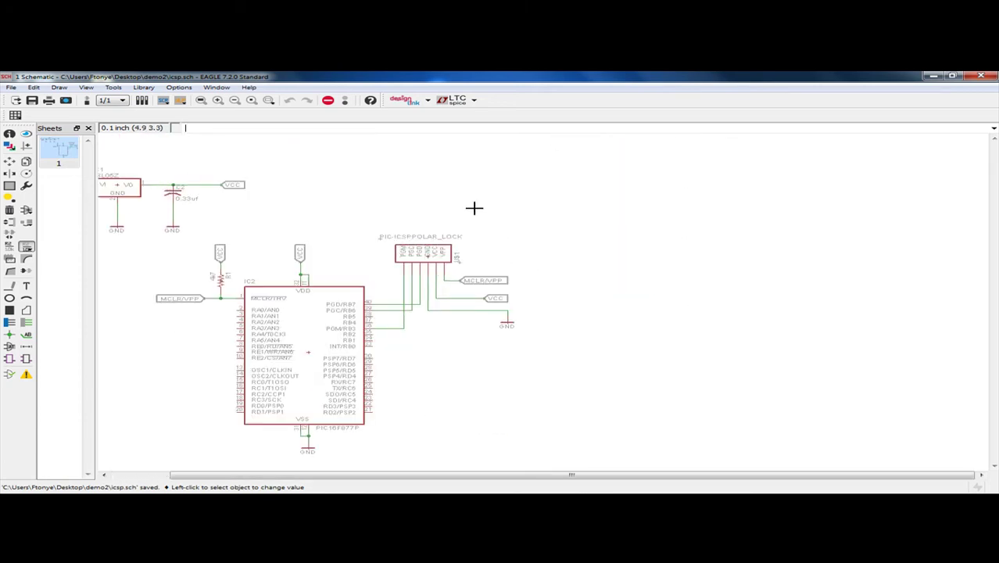
Step: Generate the board file icsp.brd from the finished schematic
{"action": "scroll", "coordinate": [481, 201], "scroll_direction": "up", "scroll_amount": 3}
{"action": "scroll", "coordinate": [656, 188], "scroll_direction": "down", "scroll_amount": 1}
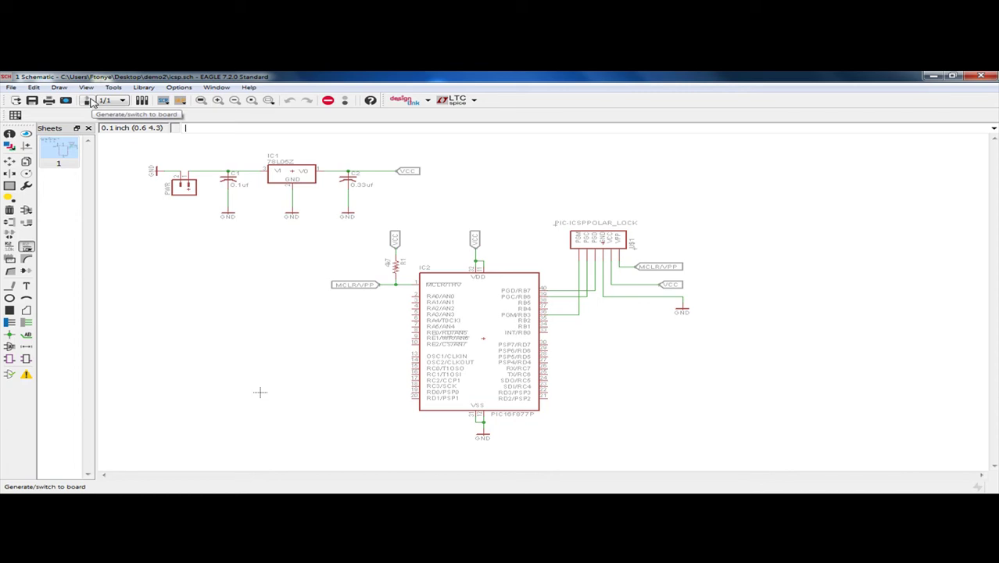
{"action": "left_click", "coordinate": [90, 101]}
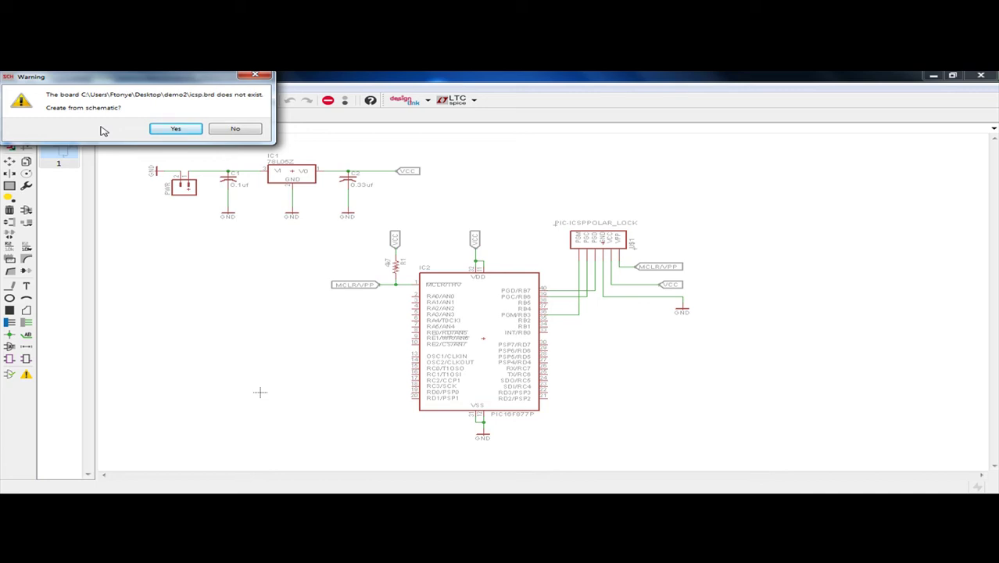
{"action": "left_click", "coordinate": [183, 129]}
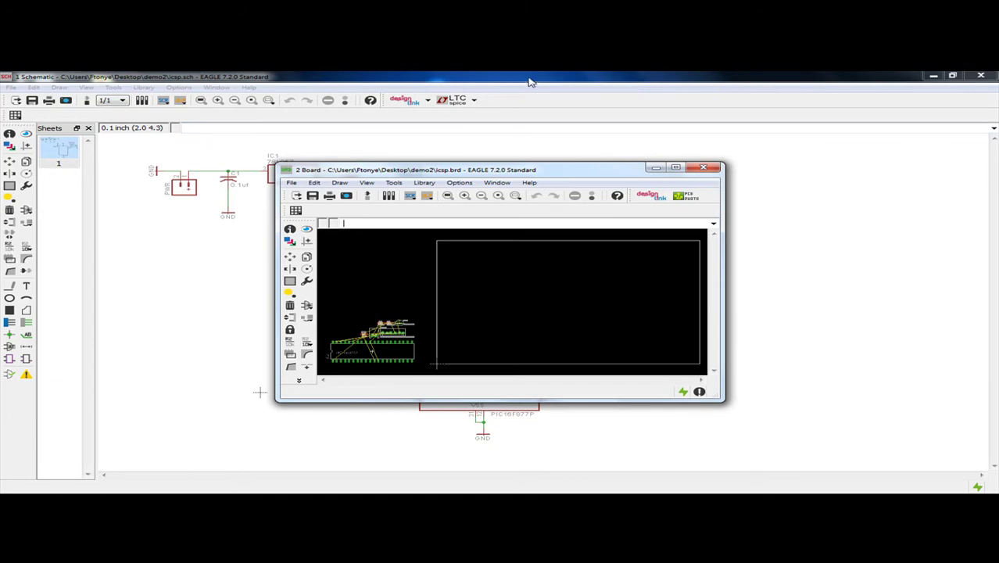
Step: Dock the schematic window to one half of the desktop and maximize the new board window
{"action": "left_click_drag", "start_coordinate": [531, 78], "coordinate": [1, 78]}
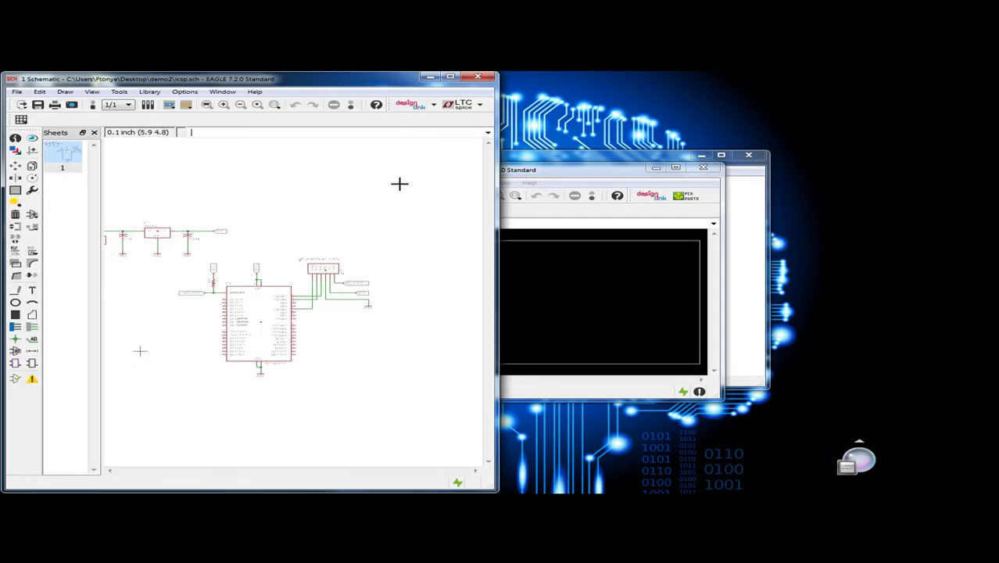
{"action": "scroll", "coordinate": [246, 224], "scroll_direction": "up", "scroll_amount": 5}
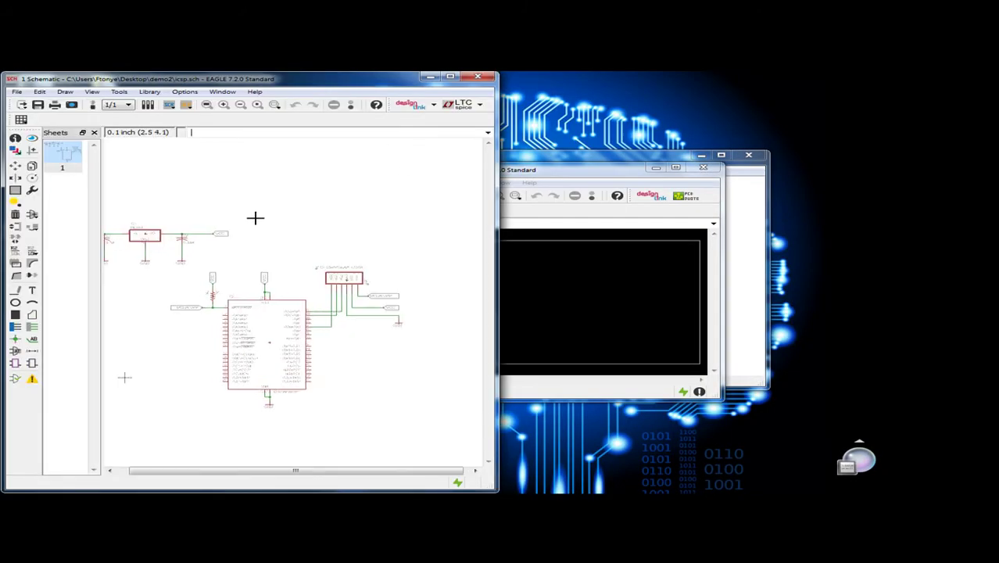
{"action": "scroll", "coordinate": [317, 216], "scroll_direction": "down", "scroll_amount": 2}
{"action": "left_click_drag", "start_coordinate": [589, 172], "coordinate": [686, 153]}
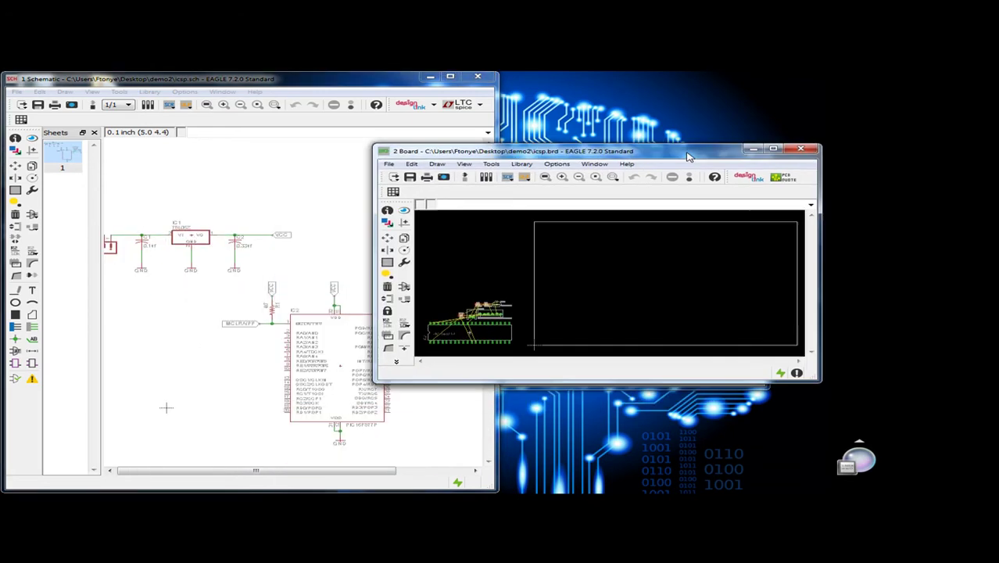
{"action": "left_click", "coordinate": [772, 150]}
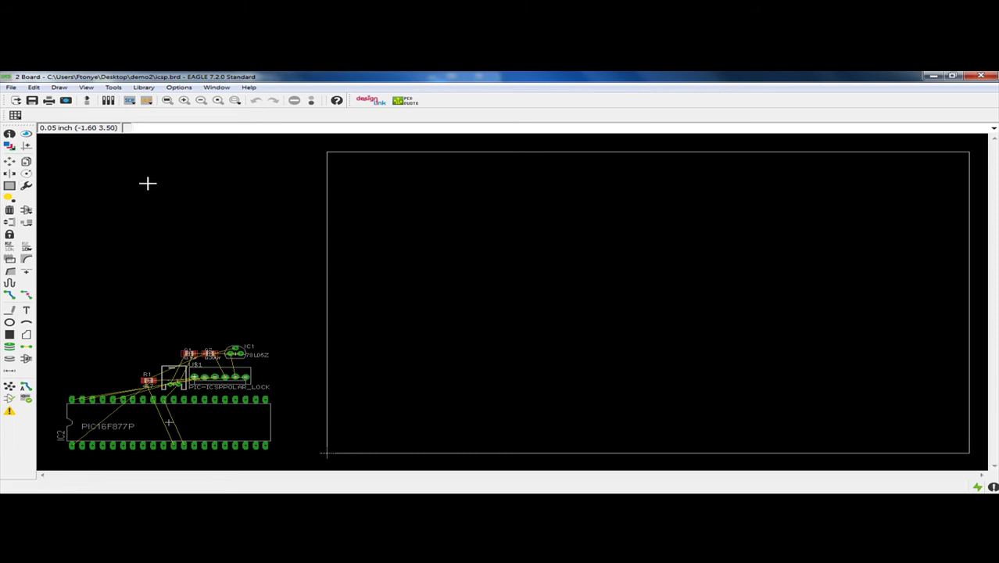
Step: Move the PIC16F877P (IC2) inside the board outline, rotated to 270 degrees
{"action": "left_click", "coordinate": [9, 161]}
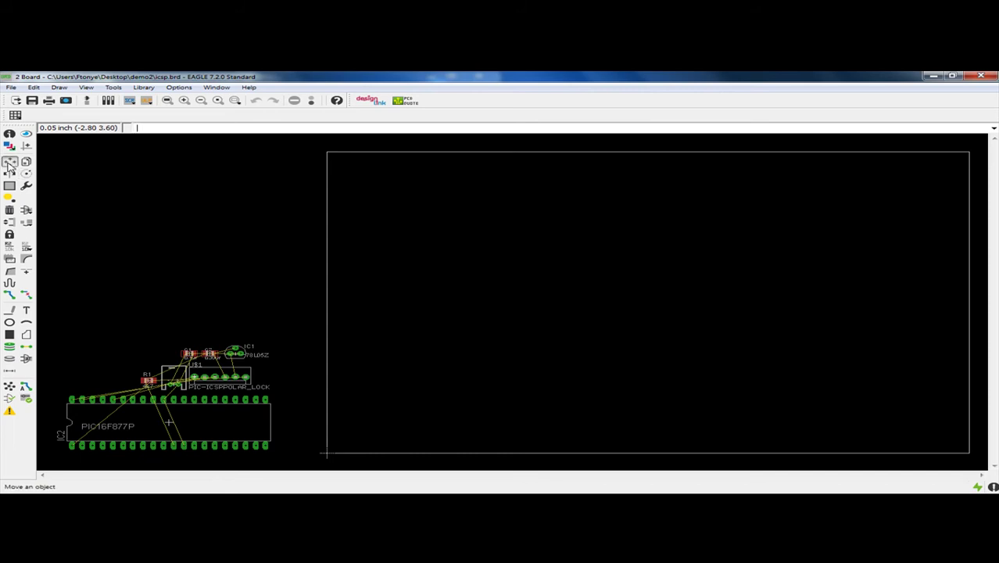
{"action": "left_click", "coordinate": [168, 422]}
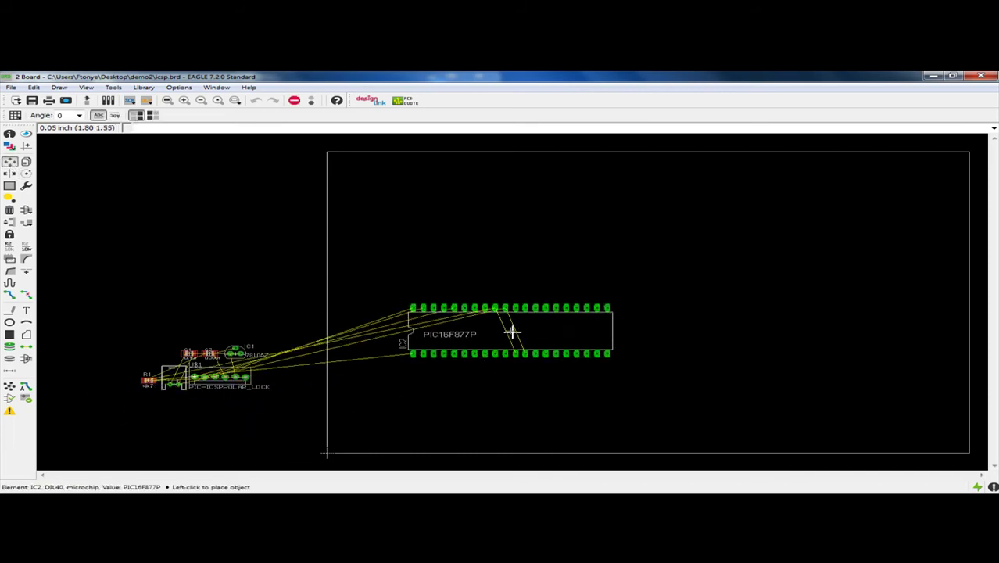
{"action": "right_click", "coordinate": [491, 312]}
{"action": "right_click", "coordinate": [486, 312]}
{"action": "right_click", "coordinate": [486, 314]}
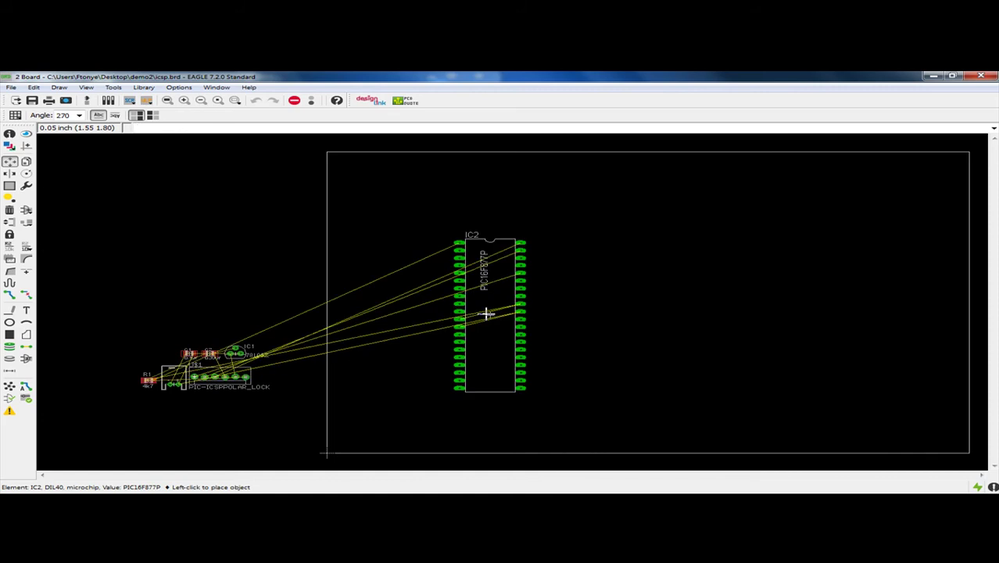
{"action": "scroll", "coordinate": [485, 315], "scroll_direction": "up", "scroll_amount": 4}
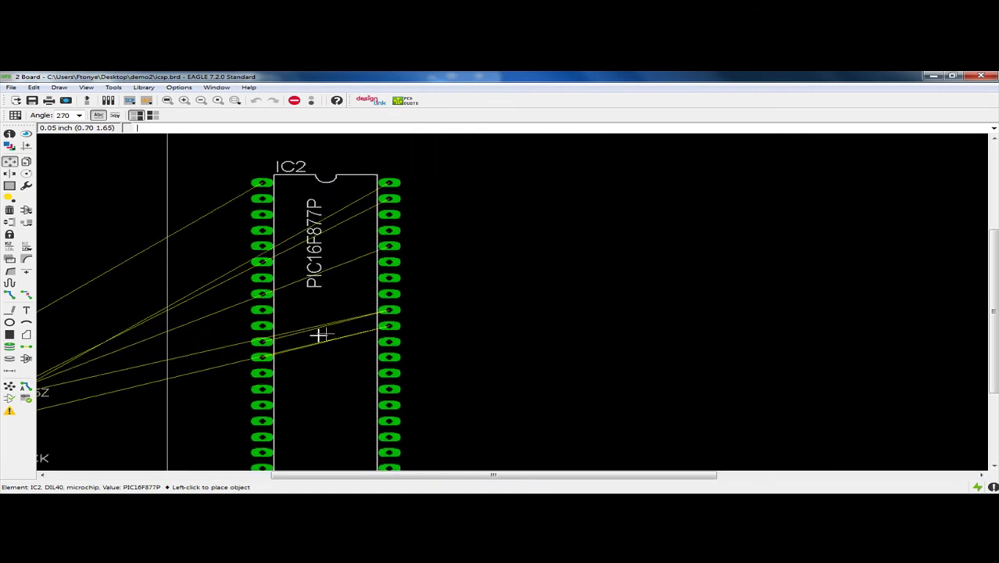
{"action": "scroll", "coordinate": [473, 304], "scroll_direction": "down", "scroll_amount": 4}
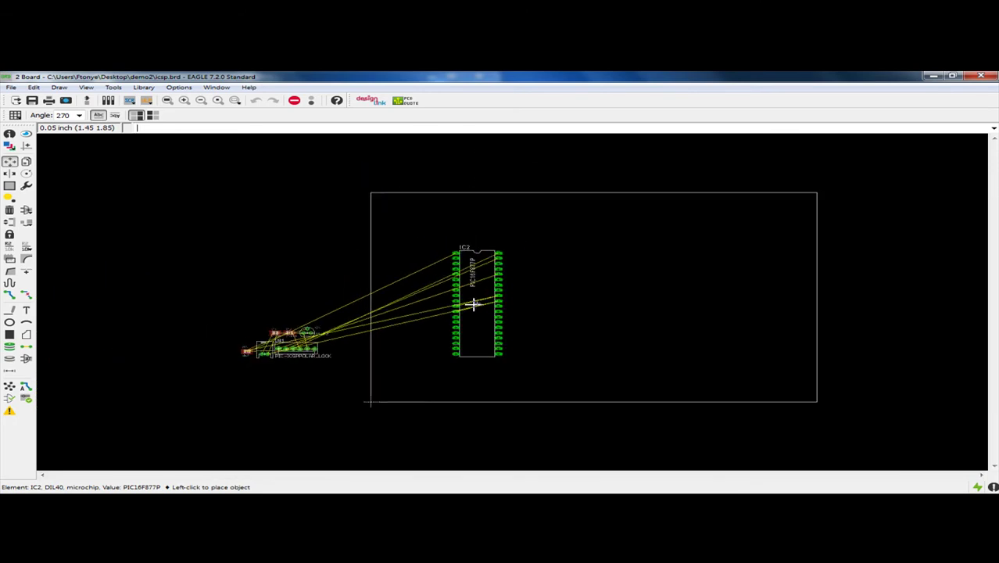
{"action": "left_click", "coordinate": [452, 300]}
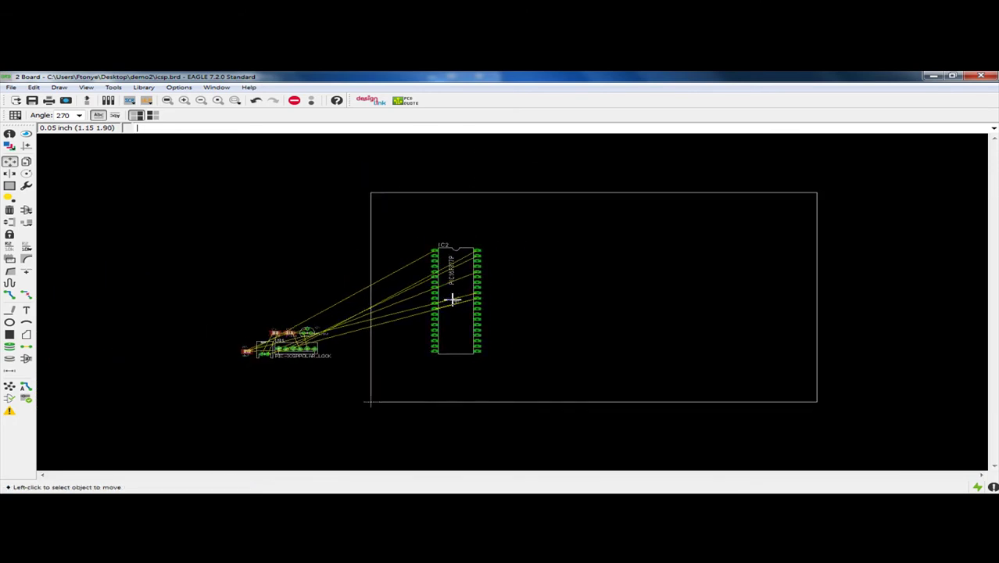
Step: Move the PIC-ICSP connector directly above the notched end of IC2 on the board, rotated to 180 degrees
{"action": "scroll", "coordinate": [297, 355], "scroll_direction": "up", "scroll_amount": 3}
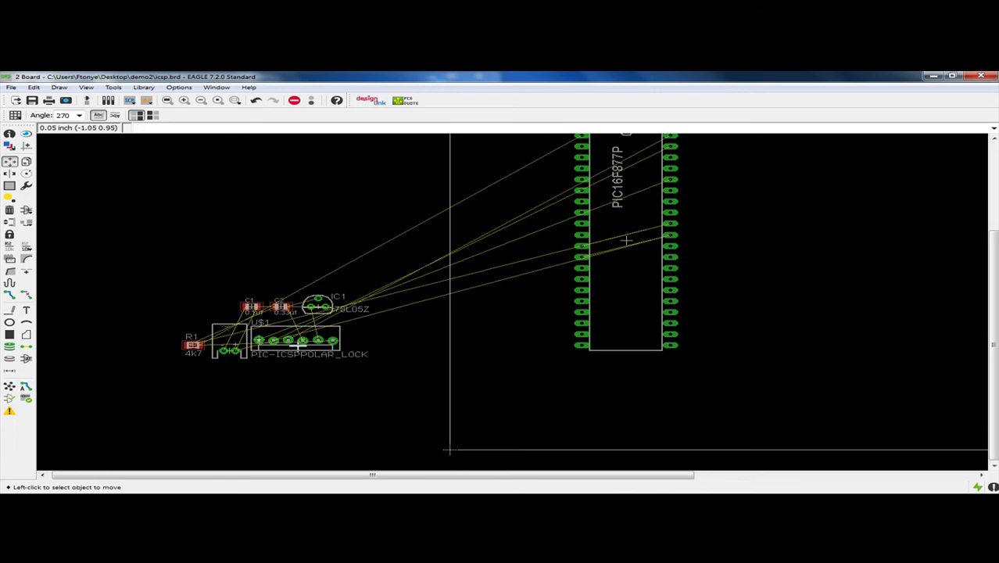
{"action": "scroll", "coordinate": [297, 341], "scroll_direction": "up", "scroll_amount": 1}
{"action": "left_click", "coordinate": [245, 338]}
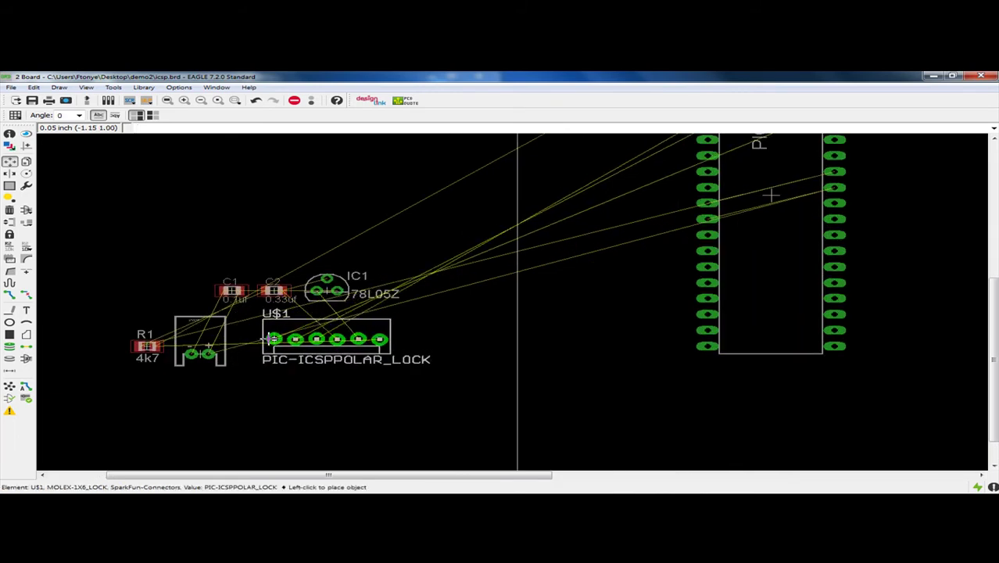
{"action": "scroll", "coordinate": [469, 328], "scroll_direction": "down", "scroll_amount": 2}
{"action": "scroll", "coordinate": [582, 293], "scroll_direction": "down", "scroll_amount": 1}
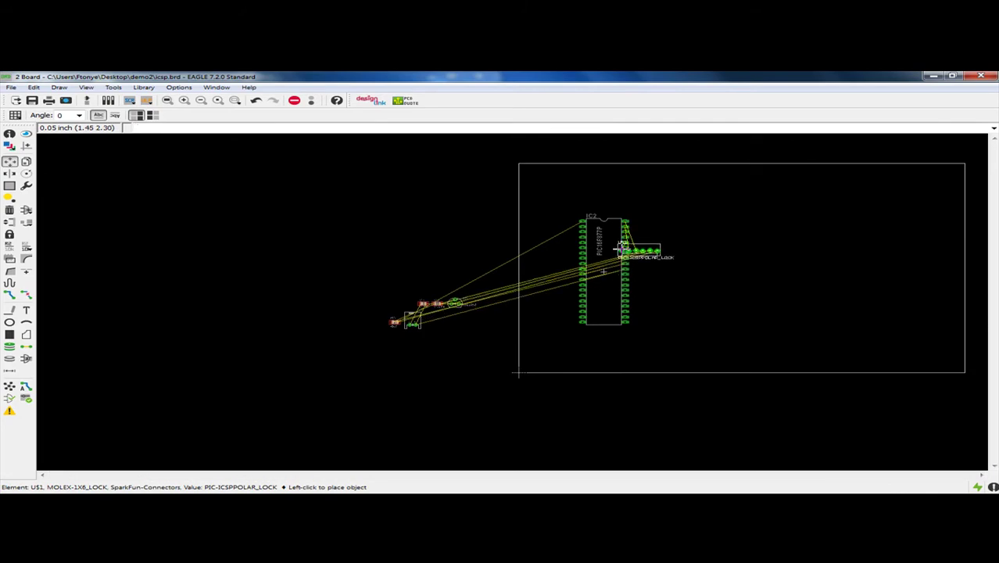
{"action": "right_click", "coordinate": [655, 213]}
{"action": "right_click", "coordinate": [654, 212]}
{"action": "right_click", "coordinate": [619, 197]}
{"action": "right_click", "coordinate": [615, 192]}
{"action": "scroll", "coordinate": [564, 195], "scroll_direction": "up", "scroll_amount": 1}
{"action": "scroll", "coordinate": [564, 195], "scroll_direction": "up", "scroll_amount": 2}
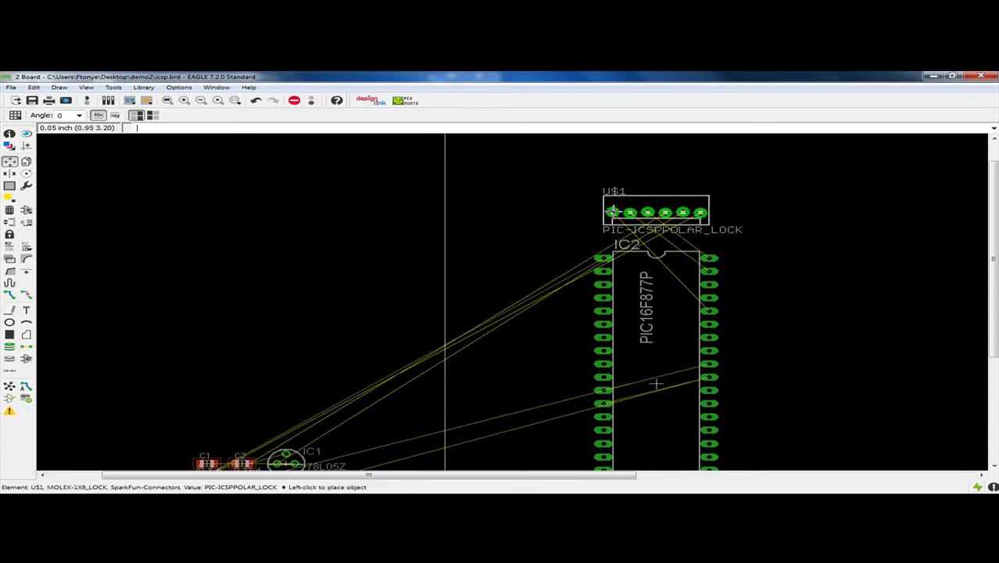
{"action": "scroll", "coordinate": [612, 209], "scroll_direction": "up", "scroll_amount": 3}
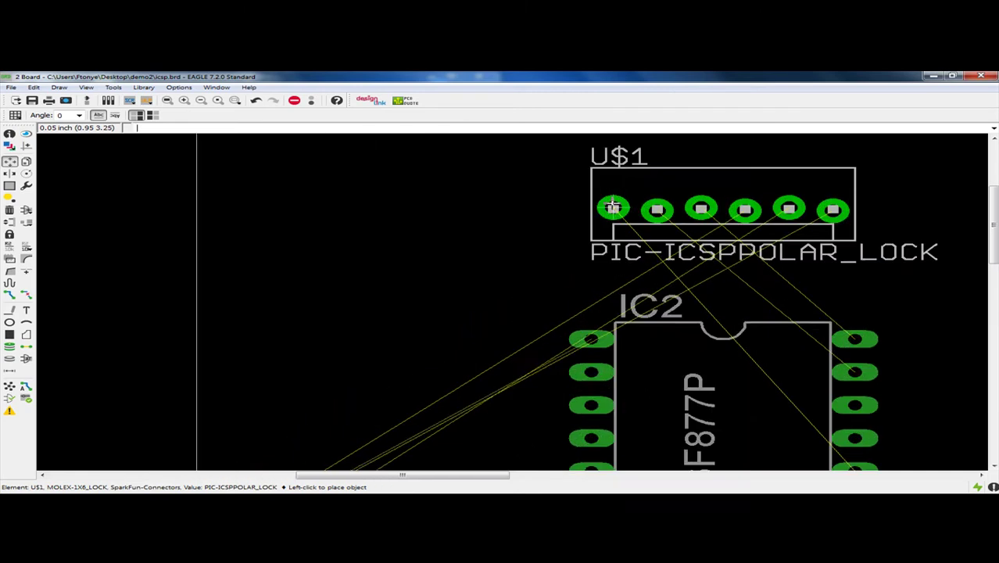
{"action": "scroll", "coordinate": [612, 207], "scroll_direction": "up", "scroll_amount": 2}
{"action": "scroll", "coordinate": [612, 207], "scroll_direction": "down", "scroll_amount": 5}
{"action": "right_click", "coordinate": [612, 207]}
{"action": "right_click", "coordinate": [611, 206]}
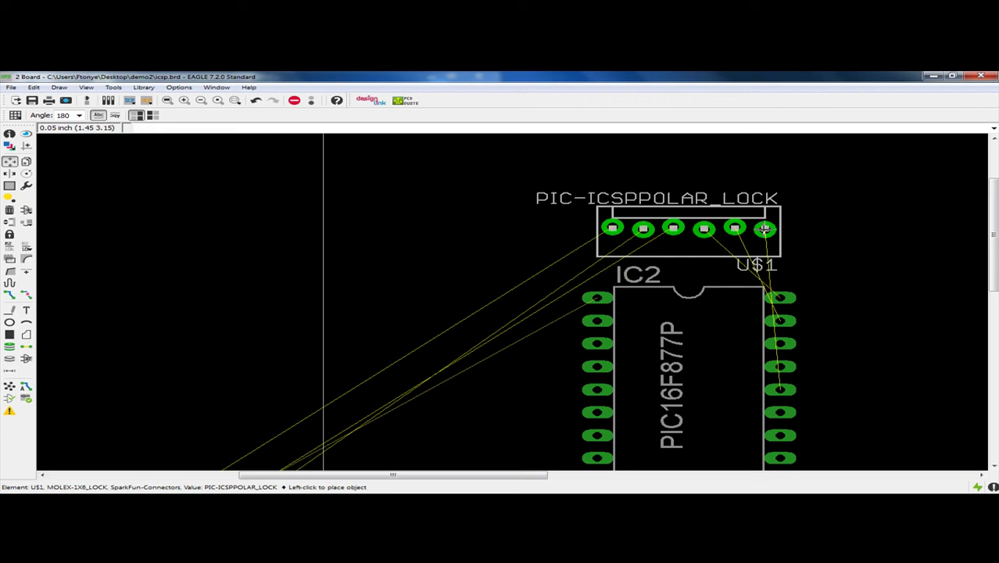
{"action": "left_click", "coordinate": [764, 228]}
Step: Move the 78L05Z regulator (IC1) inside the board outline near its upper edge, above the PIC-ICSP connector, at 0 degrees
{"action": "scroll", "coordinate": [746, 234], "scroll_direction": "down", "scroll_amount": 3}
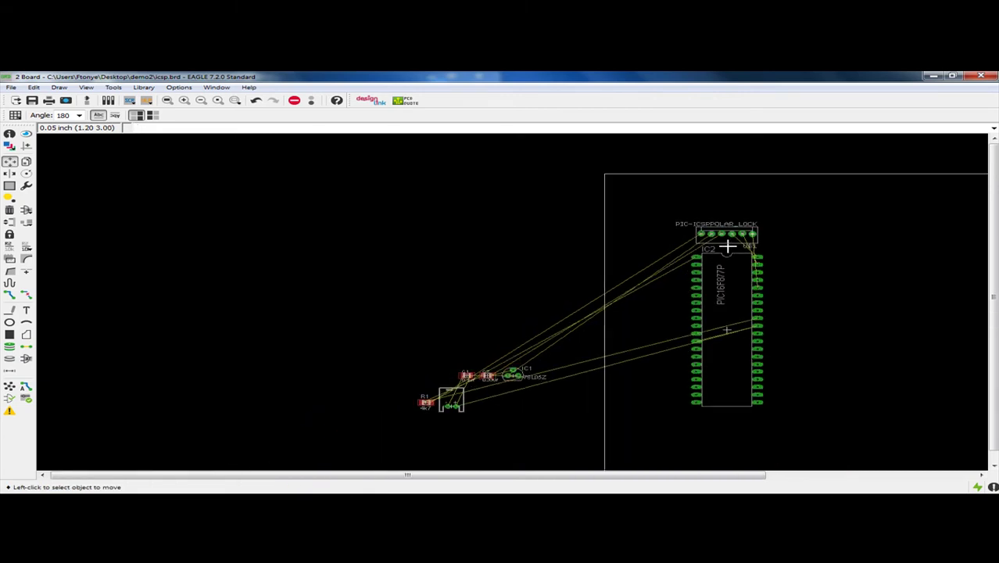
{"action": "scroll", "coordinate": [508, 374], "scroll_direction": "down", "scroll_amount": 1}
{"action": "scroll", "coordinate": [508, 374], "scroll_direction": "up", "scroll_amount": 3}
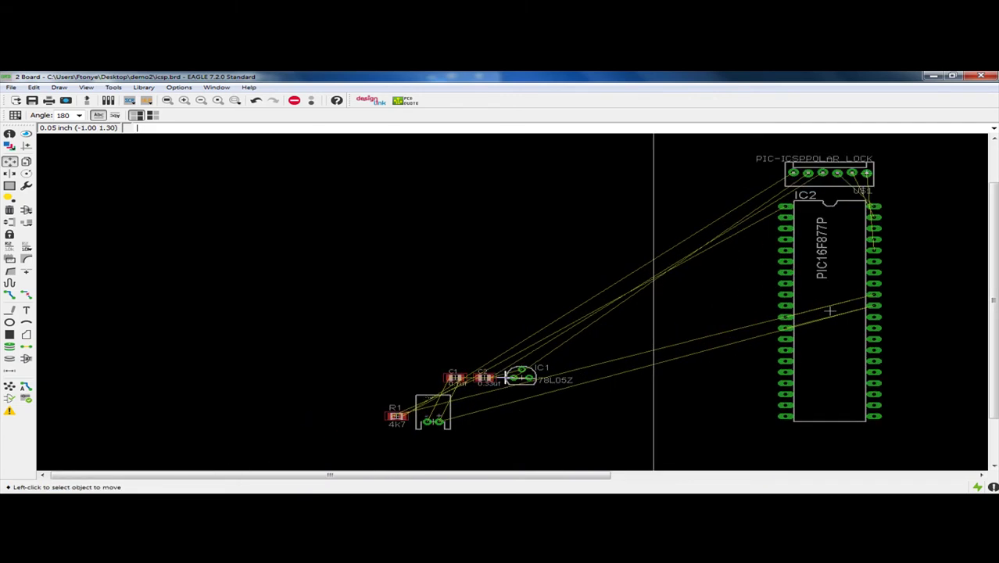
{"action": "scroll", "coordinate": [523, 394], "scroll_direction": "down", "scroll_amount": 3}
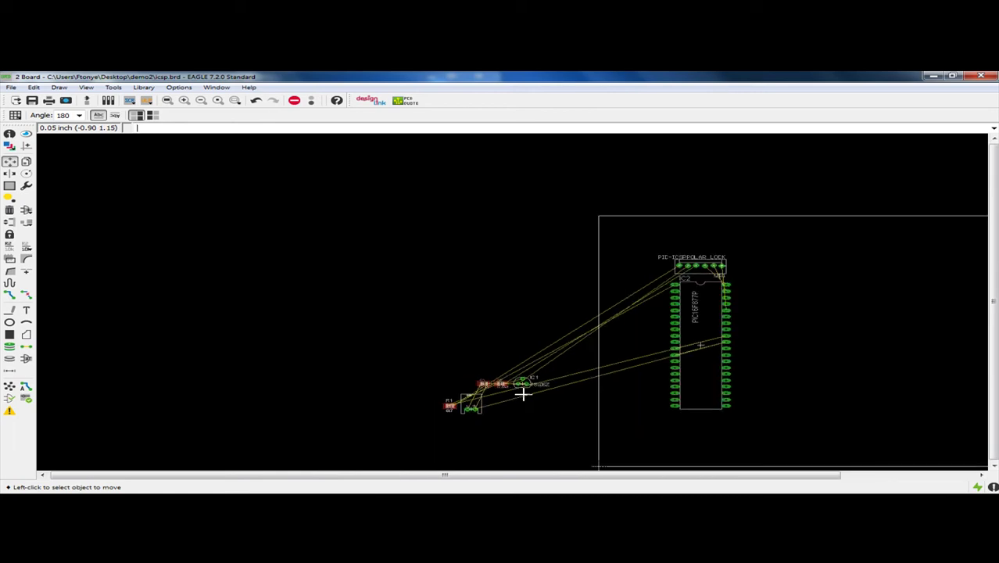
{"action": "left_click", "coordinate": [526, 389]}
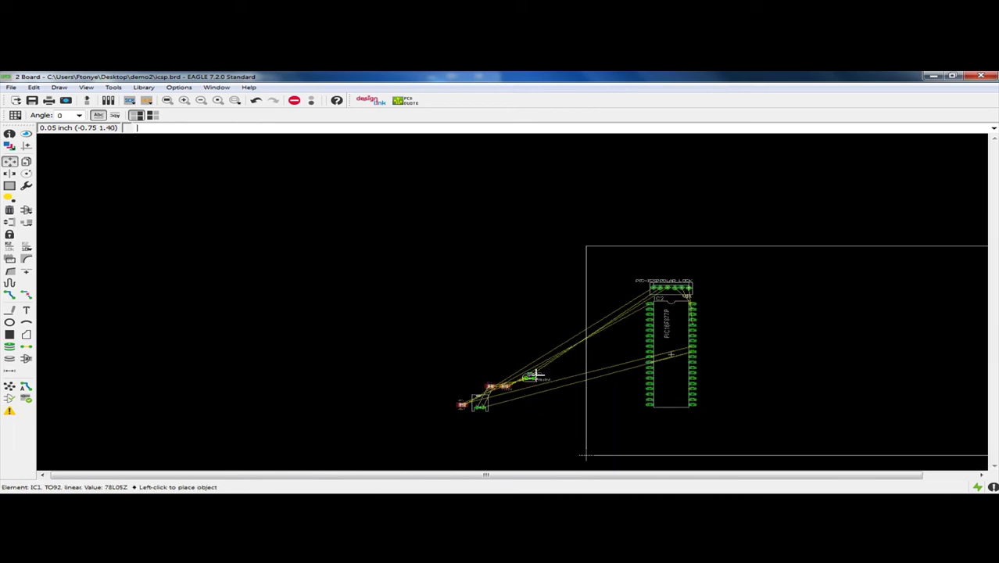
{"action": "scroll", "coordinate": [634, 260], "scroll_direction": "up", "scroll_amount": 2}
{"action": "right_click", "coordinate": [637, 258]}
{"action": "right_click", "coordinate": [637, 258]}
{"action": "right_click", "coordinate": [637, 257]}
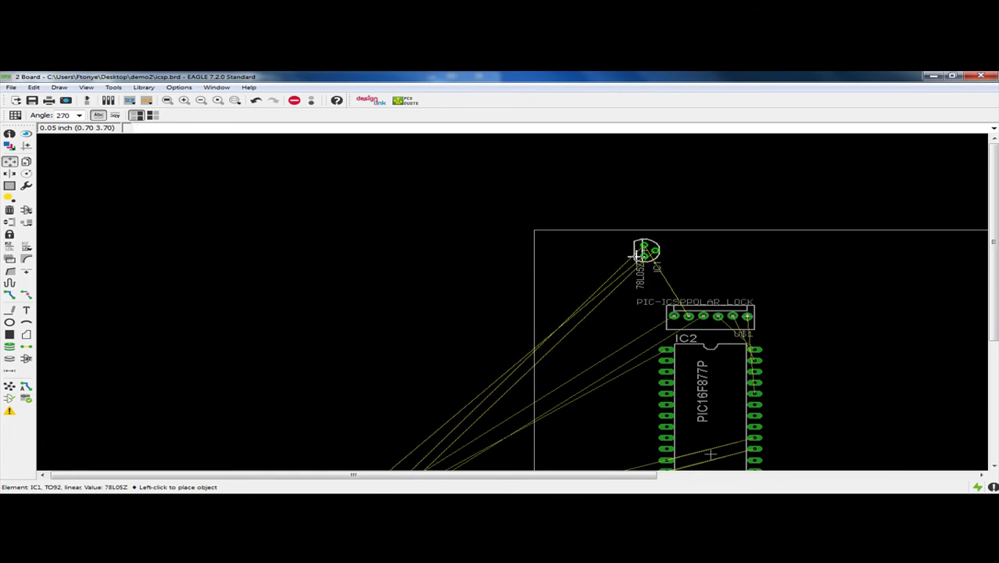
{"action": "right_click", "coordinate": [637, 256]}
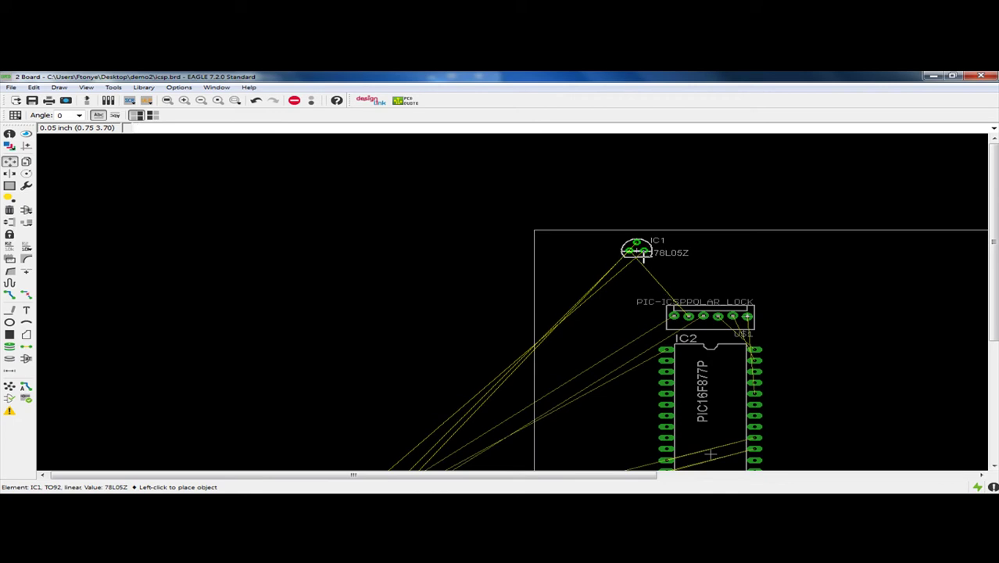
{"action": "left_click", "coordinate": [638, 257]}
Step: Move the 0.1uf capacitor C1 to the left of the 78L05Z regulator, rotated to 270 degrees
{"action": "scroll", "coordinate": [632, 277], "scroll_direction": "down", "scroll_amount": 3}
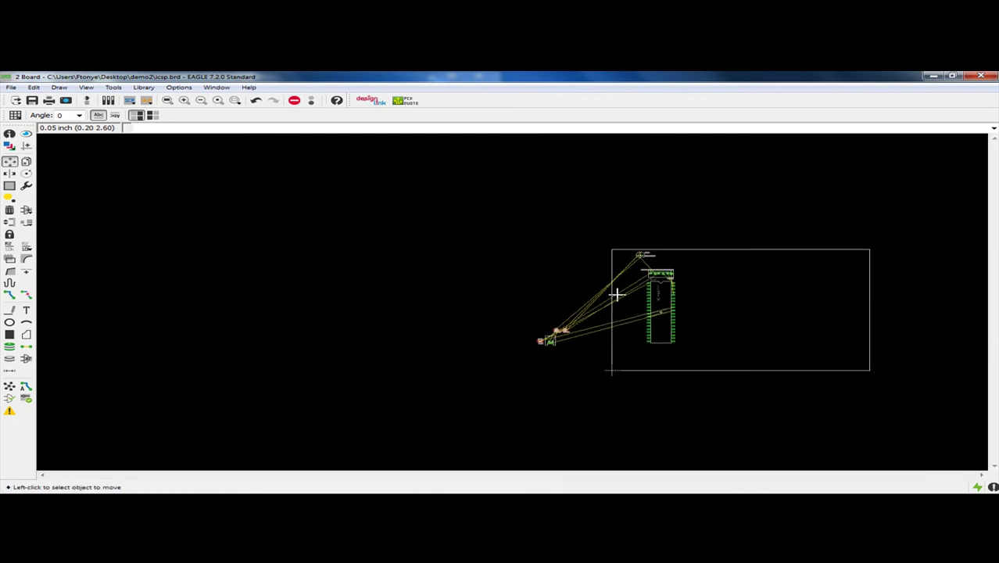
{"action": "scroll", "coordinate": [540, 348], "scroll_direction": "up", "scroll_amount": 2}
{"action": "scroll", "coordinate": [540, 348], "scroll_direction": "up", "scroll_amount": 4}
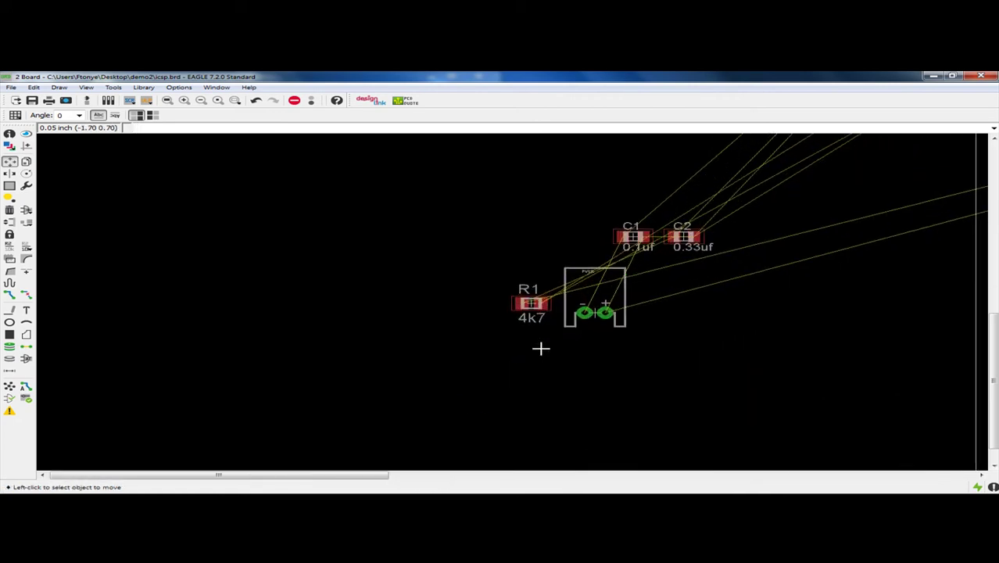
{"action": "scroll", "coordinate": [578, 295], "scroll_direction": "down", "scroll_amount": 1}
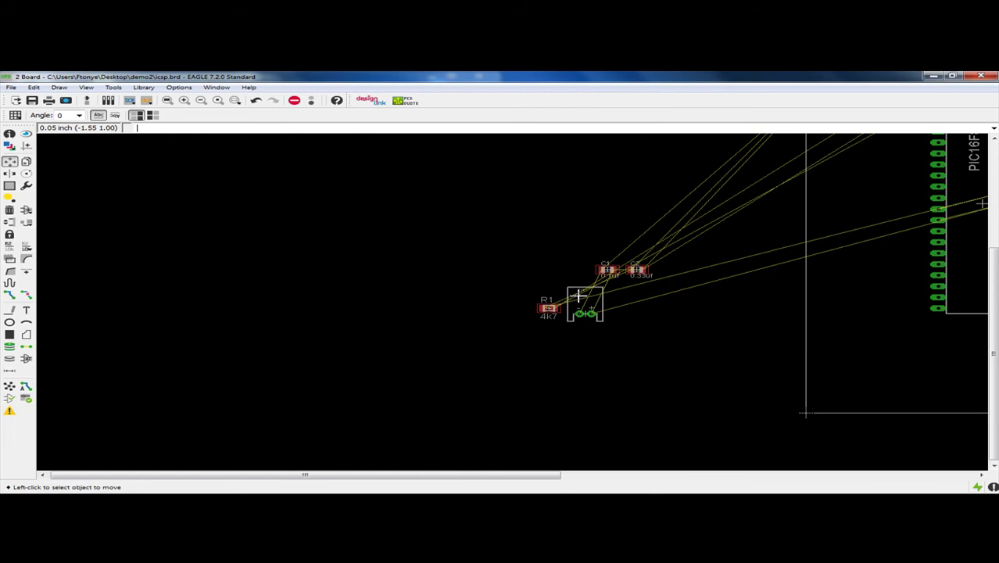
{"action": "scroll", "coordinate": [646, 279], "scroll_direction": "down", "scroll_amount": 3}
{"action": "left_click", "coordinate": [637, 278]}
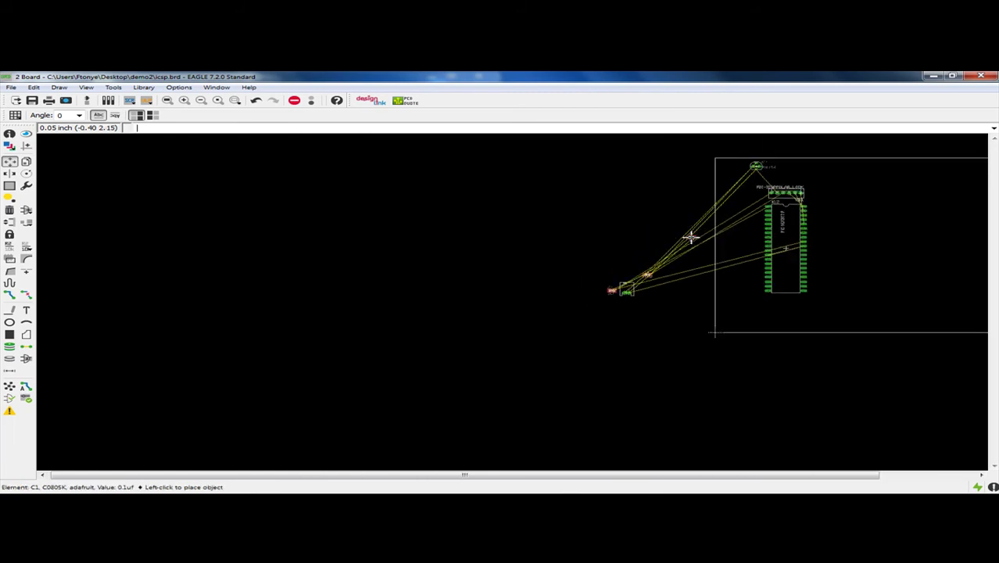
{"action": "scroll", "coordinate": [745, 169], "scroll_direction": "up", "scroll_amount": 2}
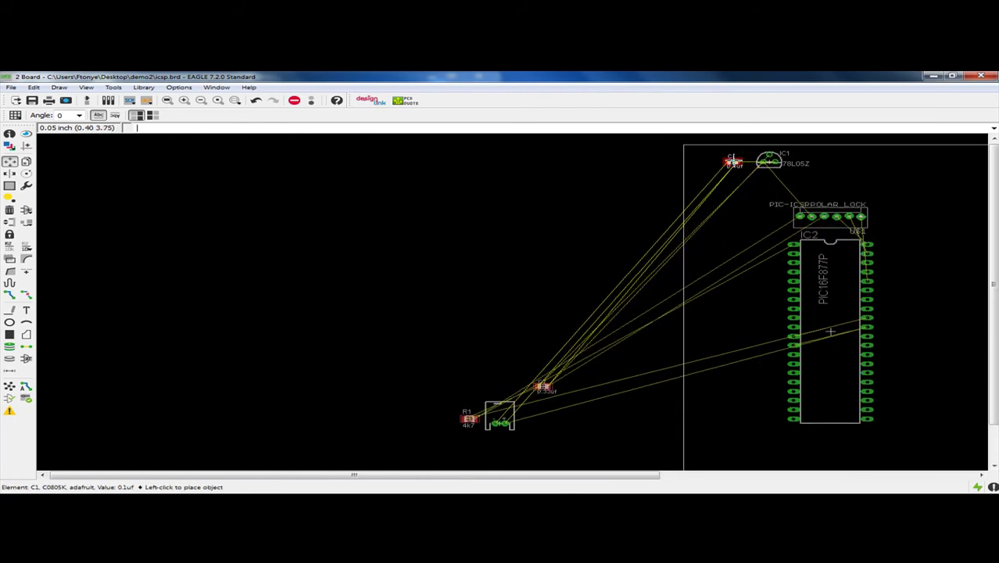
{"action": "right_click", "coordinate": [741, 168]}
{"action": "right_click", "coordinate": [740, 170]}
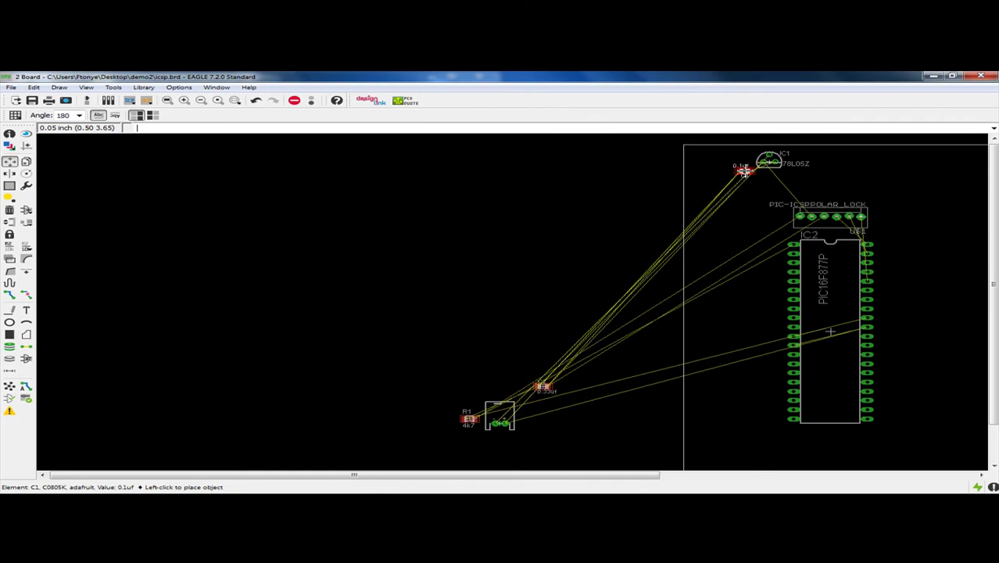
{"action": "right_click", "coordinate": [741, 163]}
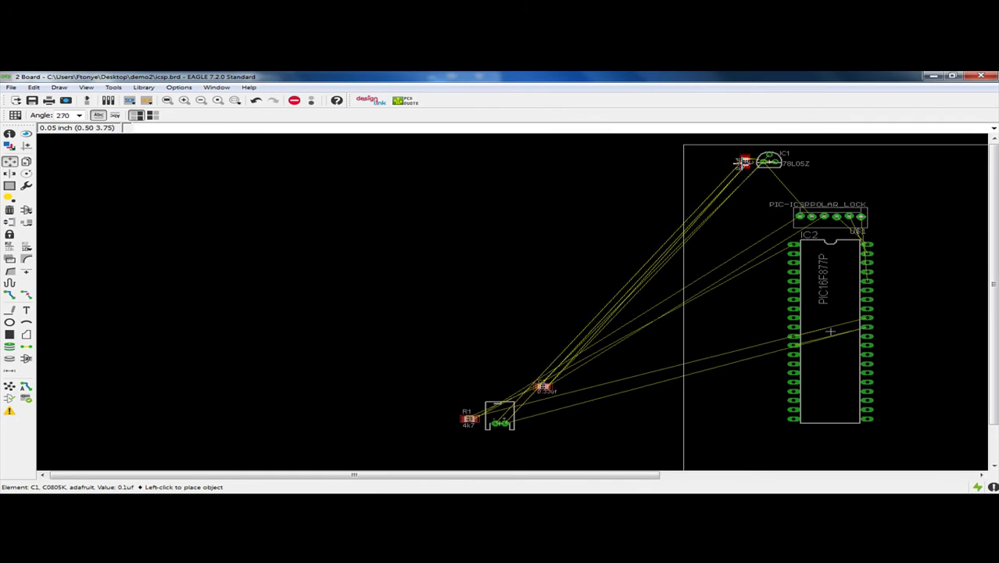
{"action": "left_click", "coordinate": [741, 163]}
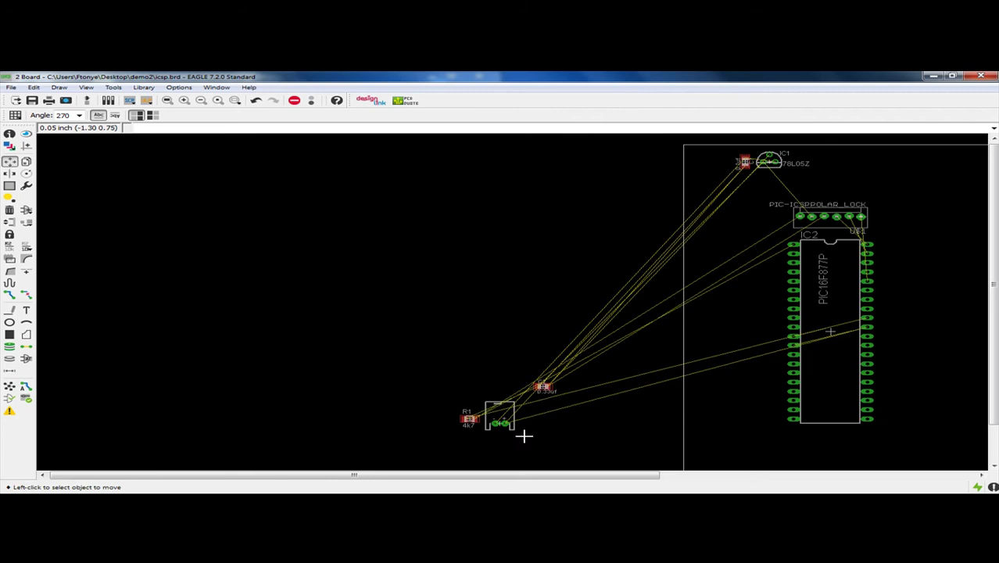
Step: Move the 0.33uf capacitor C2 inside the board directly below the 78L05Z regulator, rotated to 180 degrees
{"action": "left_click", "coordinate": [542, 386]}
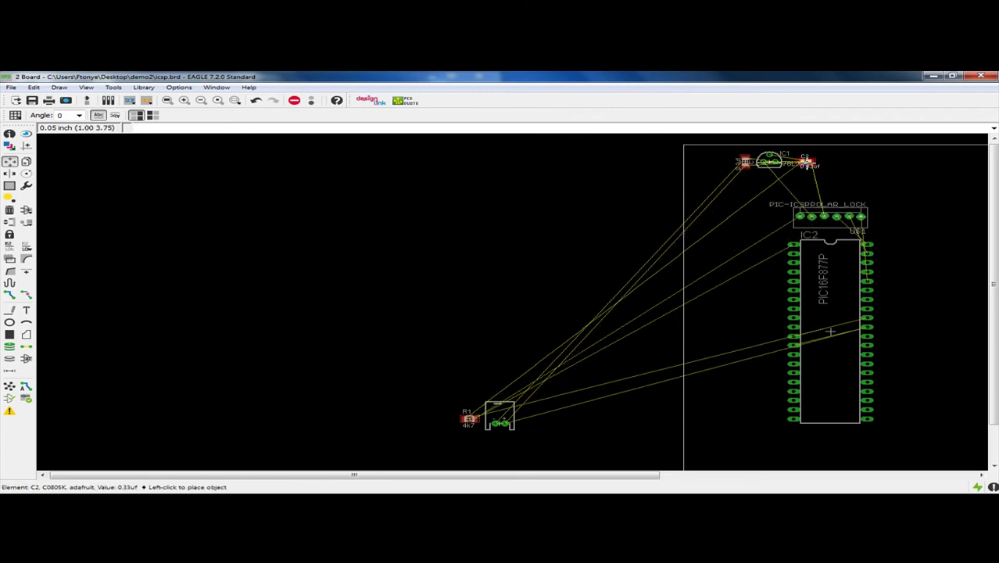
{"action": "right_click", "coordinate": [749, 179]}
{"action": "right_click", "coordinate": [770, 174]}
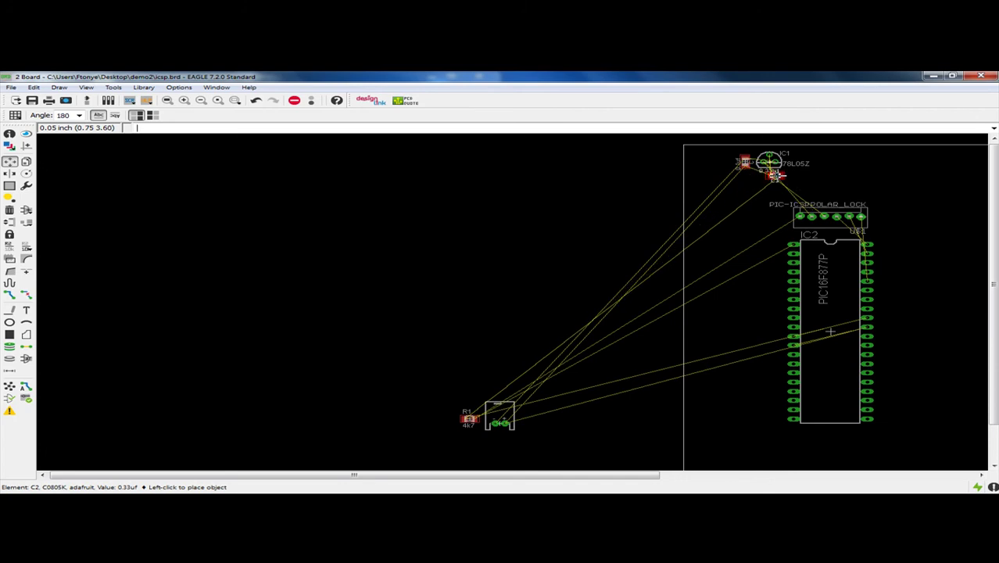
{"action": "left_click", "coordinate": [769, 179]}
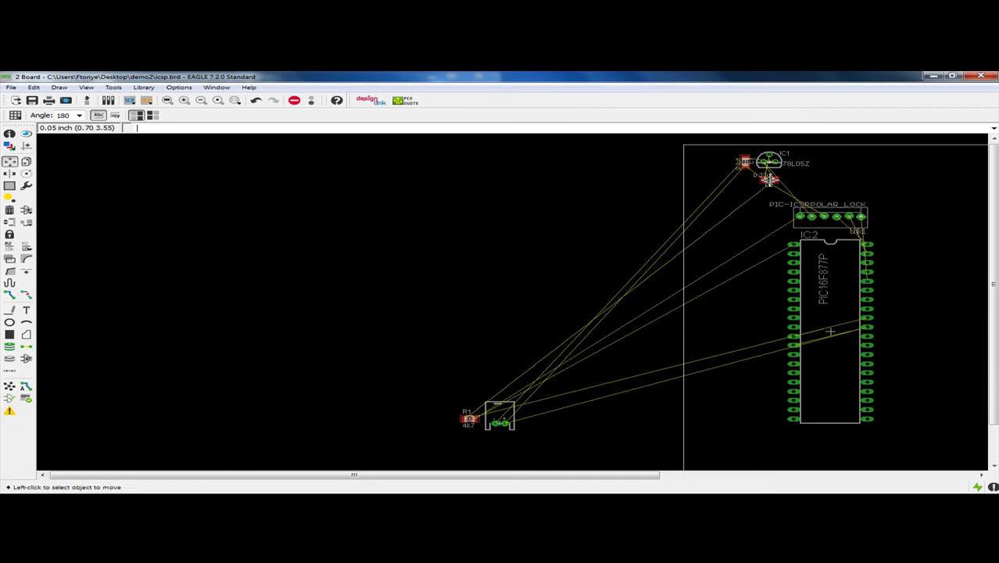
Step: Move the two-pin PWR connector into the board's upper-left corner beside capacitor C1, rotated to 90 degrees
{"action": "left_click", "coordinate": [499, 420]}
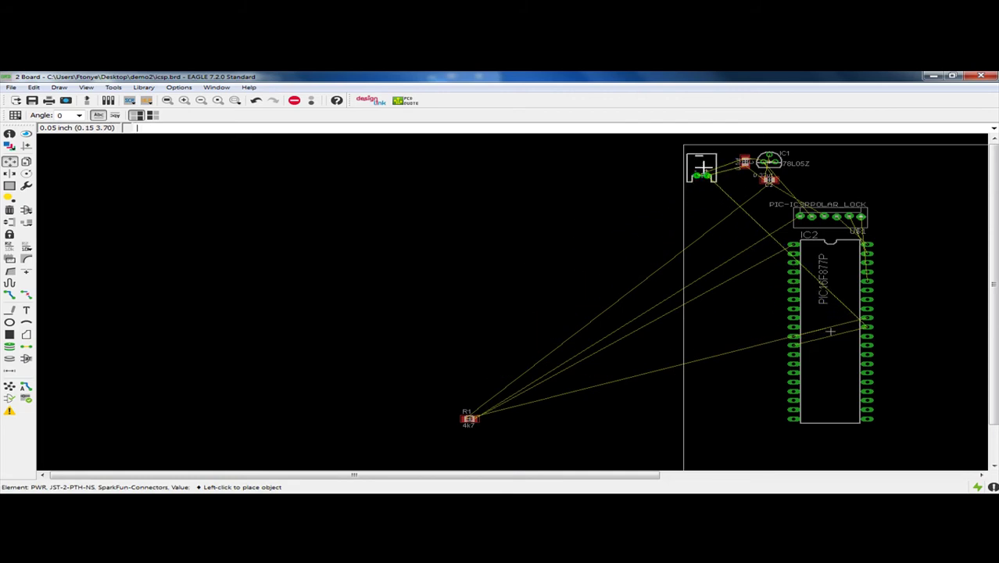
{"action": "right_click", "coordinate": [702, 166]}
{"action": "scroll", "coordinate": [703, 166], "scroll_direction": "up", "scroll_amount": 3}
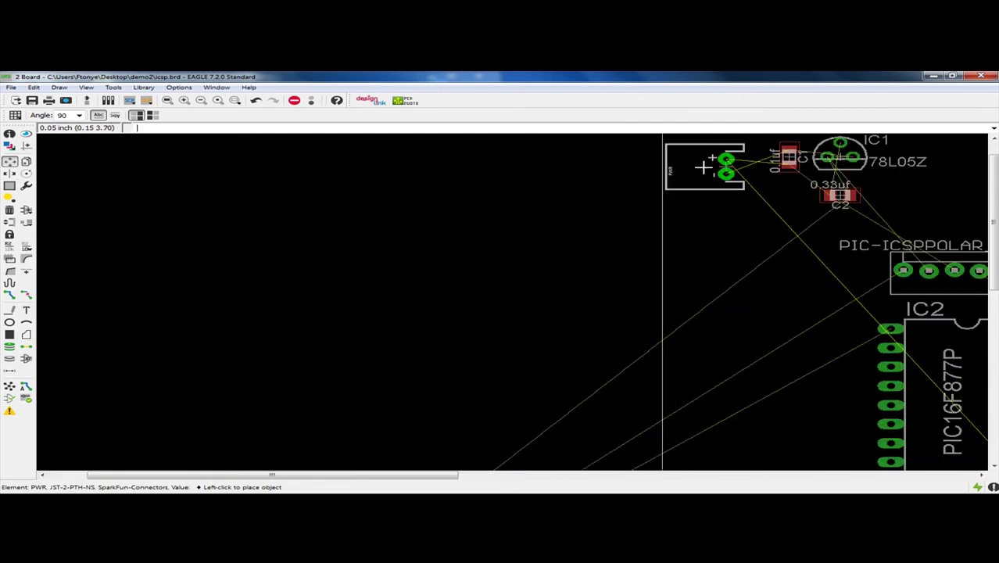
{"action": "scroll", "coordinate": [703, 166], "scroll_direction": "down", "scroll_amount": 3}
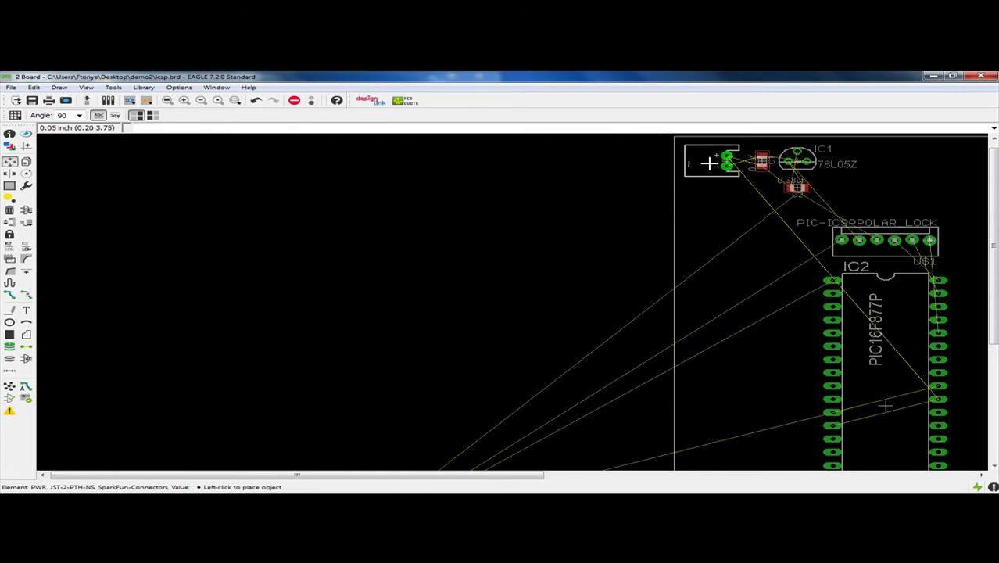
{"action": "left_click", "coordinate": [713, 163]}
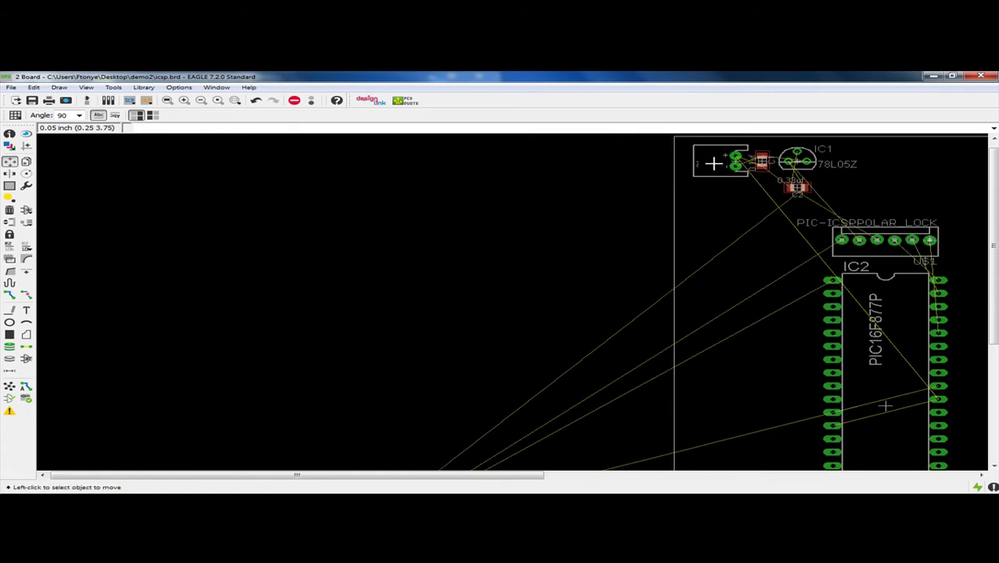
Step: Move the 4k7 resistor R1 inside the board, just left of the PIC-ICSP connector and above IC2's left pin row, rotated to 90 degrees
{"action": "scroll", "coordinate": [713, 162], "scroll_direction": "down", "scroll_amount": 2}
{"action": "scroll", "coordinate": [523, 374], "scroll_direction": "up", "scroll_amount": 3}
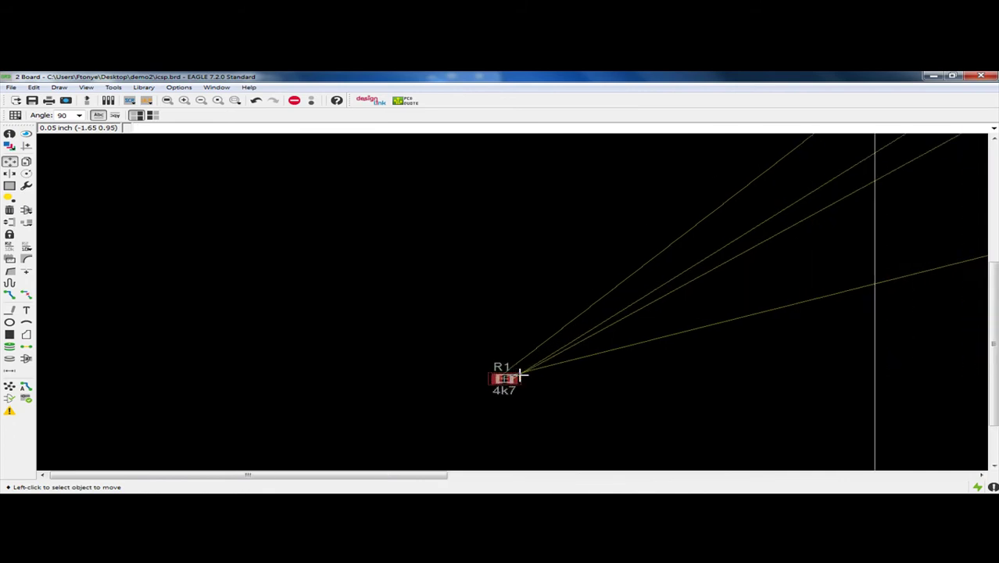
{"action": "scroll", "coordinate": [512, 381], "scroll_direction": "down", "scroll_amount": 2}
{"action": "left_click", "coordinate": [500, 381]}
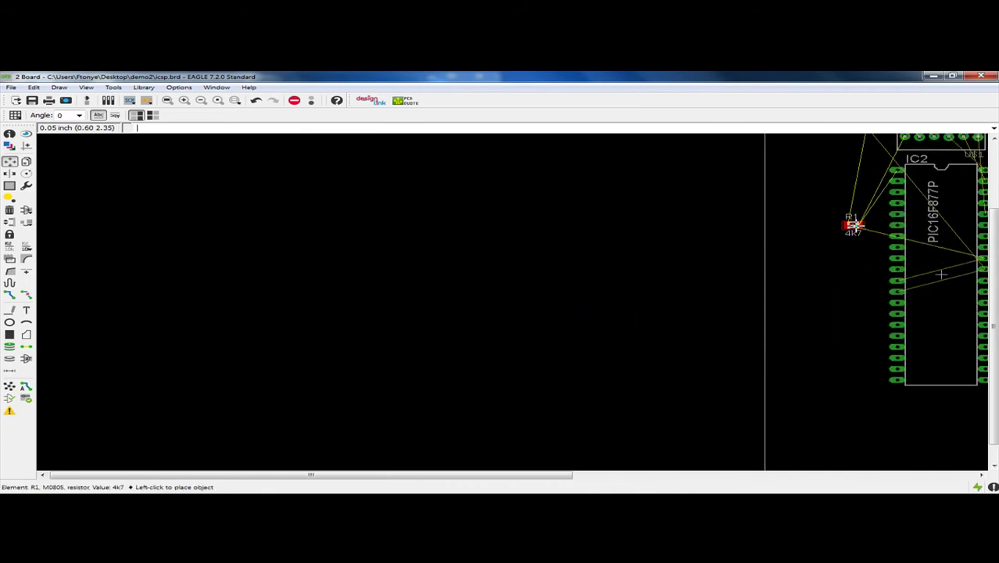
{"action": "scroll", "coordinate": [850, 226], "scroll_direction": "up", "scroll_amount": 3}
{"action": "scroll", "coordinate": [850, 226], "scroll_direction": "down", "scroll_amount": 4}
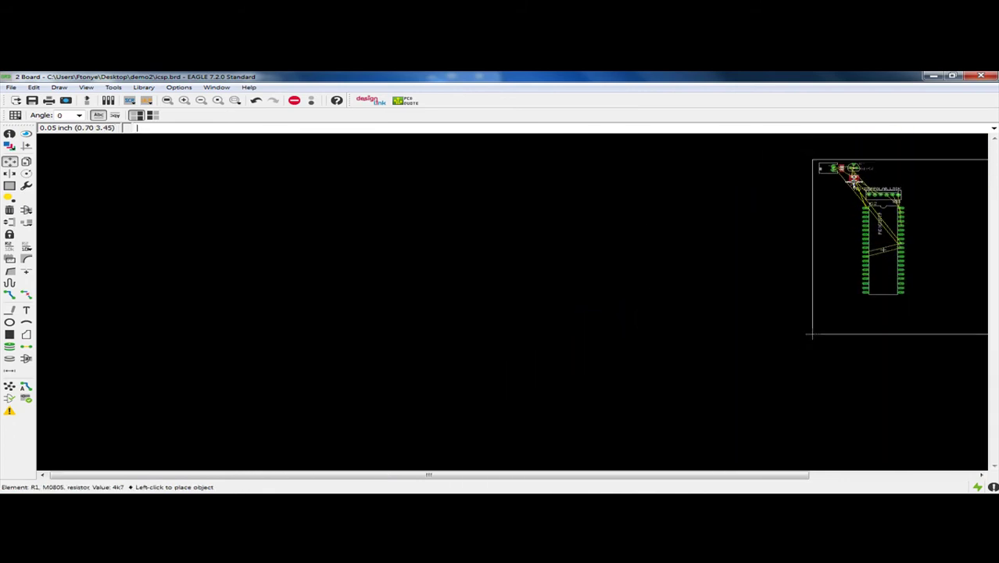
{"action": "right_click", "coordinate": [847, 203]}
{"action": "scroll", "coordinate": [847, 202], "scroll_direction": "up", "scroll_amount": 3}
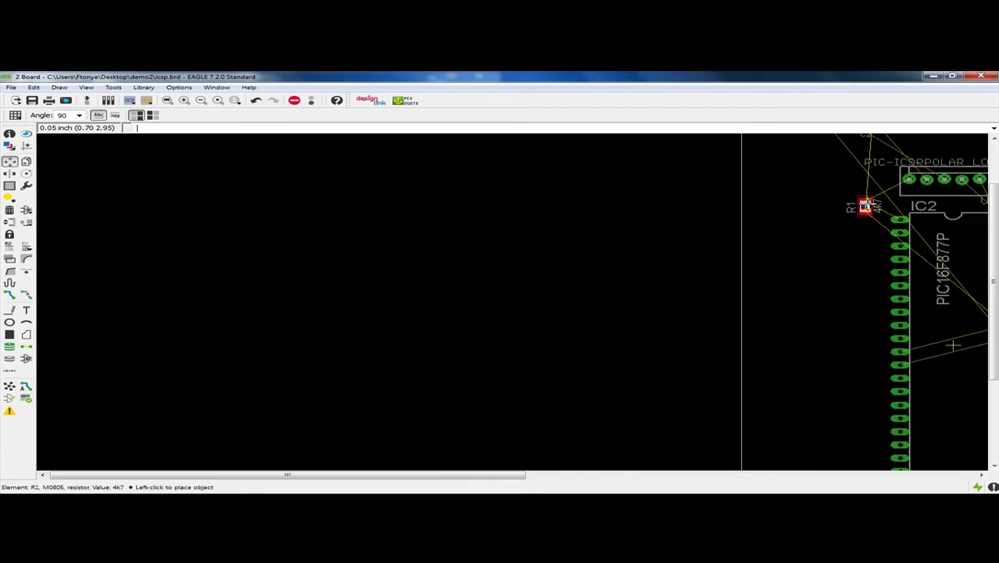
{"action": "left_click", "coordinate": [870, 201]}
{"action": "scroll", "coordinate": [870, 202], "scroll_direction": "down", "scroll_amount": 2}
{"action": "scroll", "coordinate": [867, 203], "scroll_direction": "down", "scroll_amount": 2}
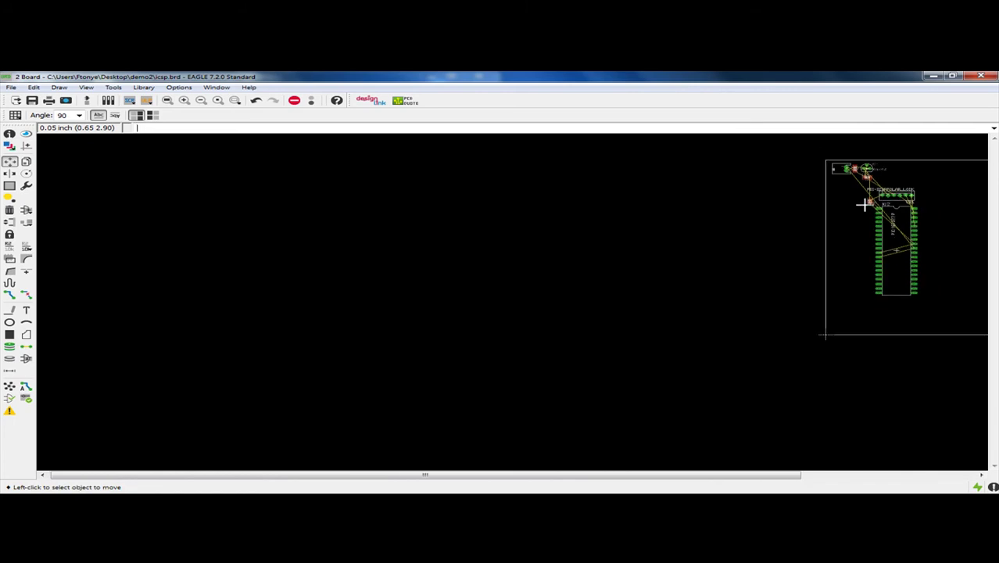
{"action": "scroll", "coordinate": [849, 223], "scroll_direction": "up", "scroll_amount": 1}
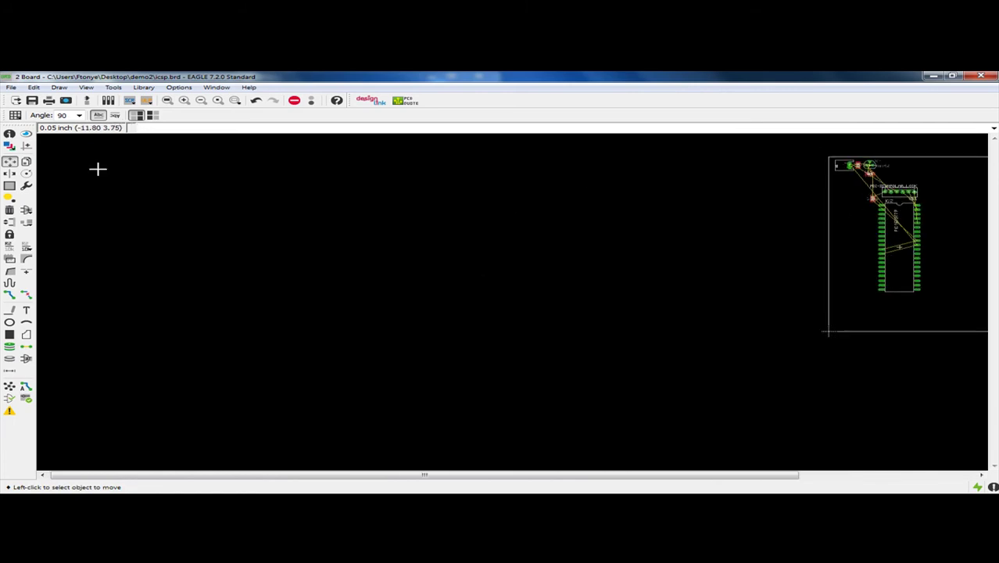
Step: Move IC2, the PIC-ICSP connector and R1 together as a group into the lower-left corner of the board outline
{"action": "left_click", "coordinate": [9, 186]}
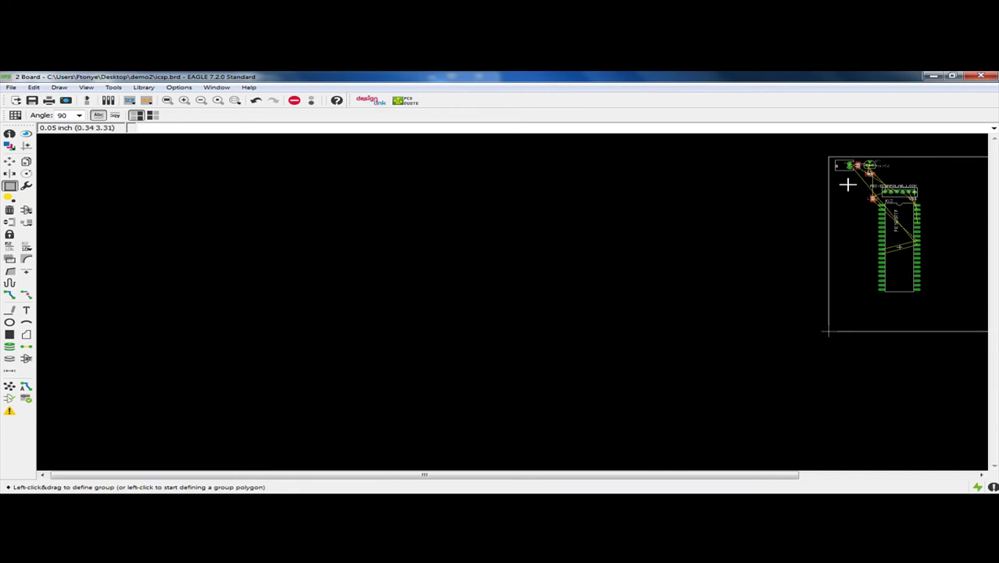
{"action": "left_click_drag", "start_coordinate": [847, 181], "coordinate": [932, 298]}
{"action": "key", "text": "F7"}
{"action": "right_click", "coordinate": [904, 266]}
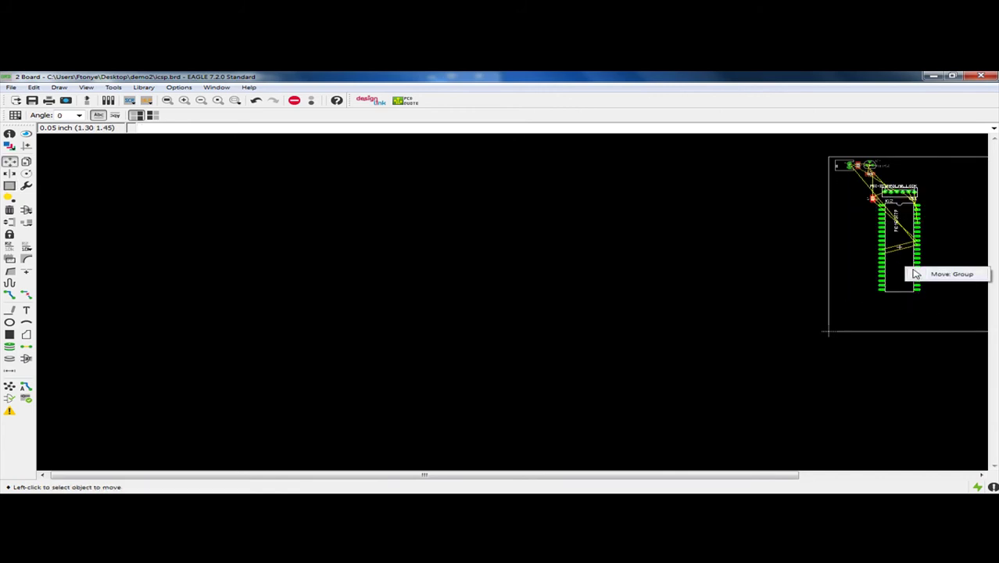
{"action": "left_click", "coordinate": [938, 277]}
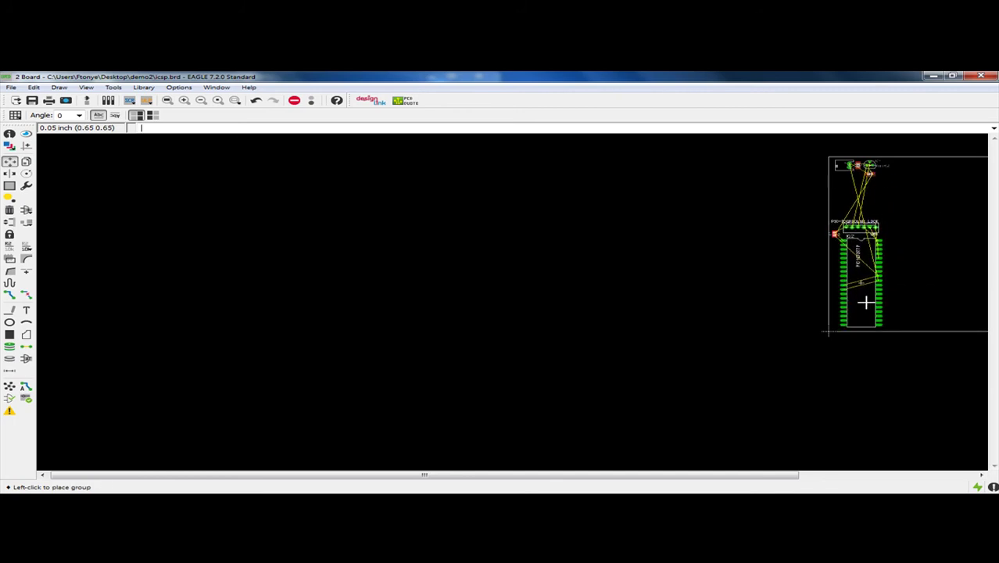
{"action": "left_click", "coordinate": [874, 301]}
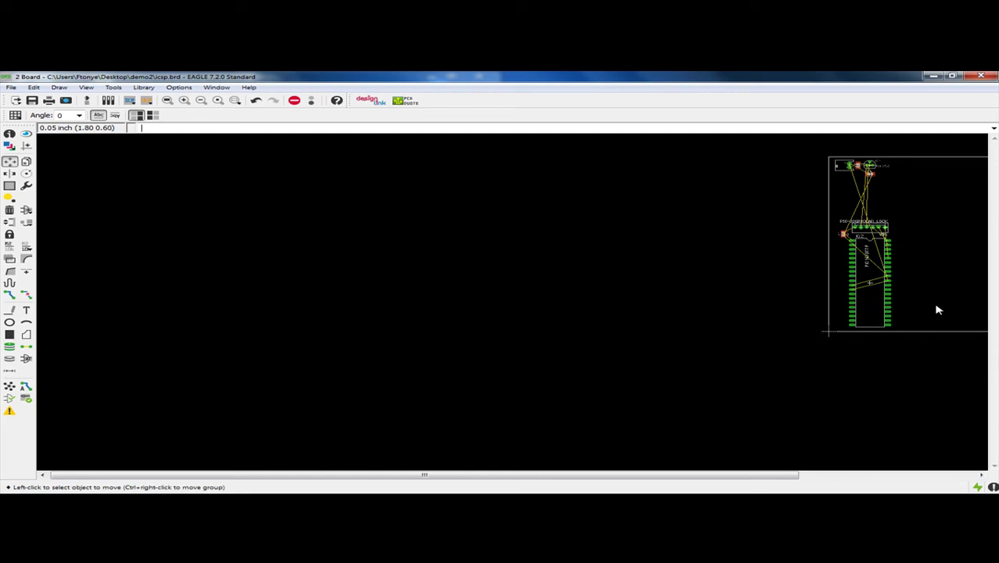
Step: Move the PWR connector, C1, C2 and the 78L05Z regulator together as a group down to just above the PIC-ICSP connector
{"action": "left_click", "coordinate": [9, 185]}
{"action": "left_click_drag", "start_coordinate": [904, 179], "coordinate": [832, 159]}
{"action": "key", "text": "F7"}
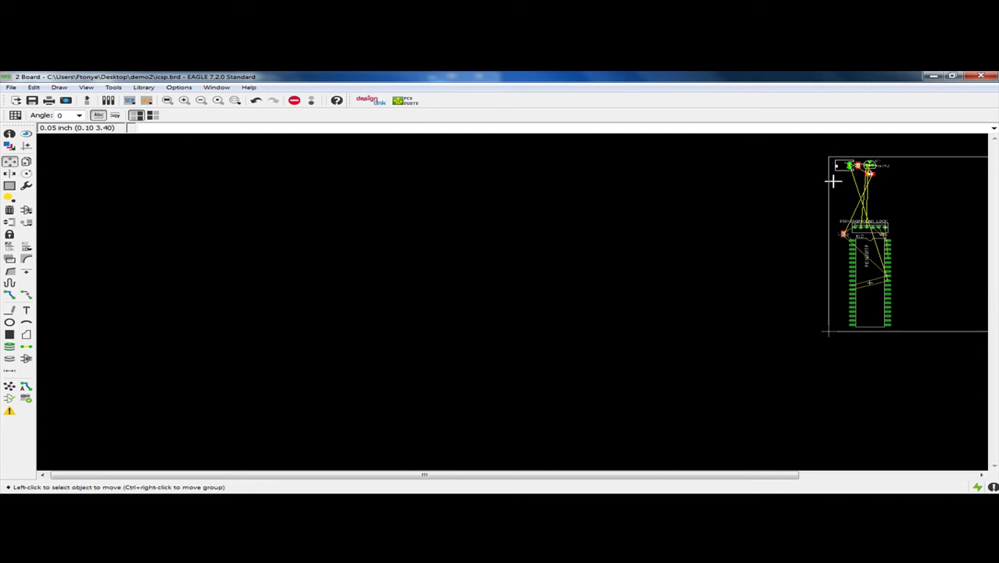
{"action": "right_click", "coordinate": [848, 168]}
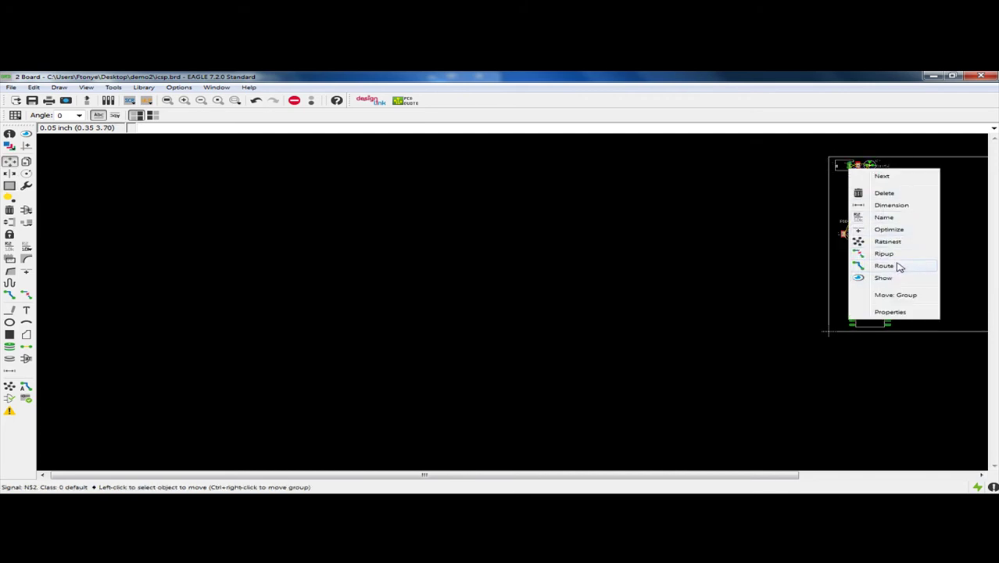
{"action": "left_click", "coordinate": [899, 295]}
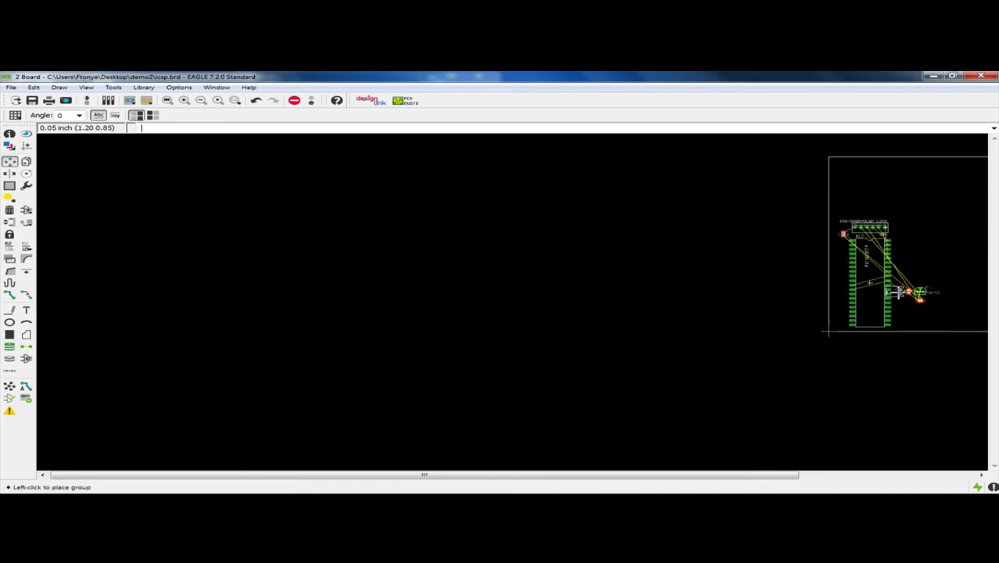
{"action": "scroll", "coordinate": [858, 209], "scroll_direction": "up", "scroll_amount": 2}
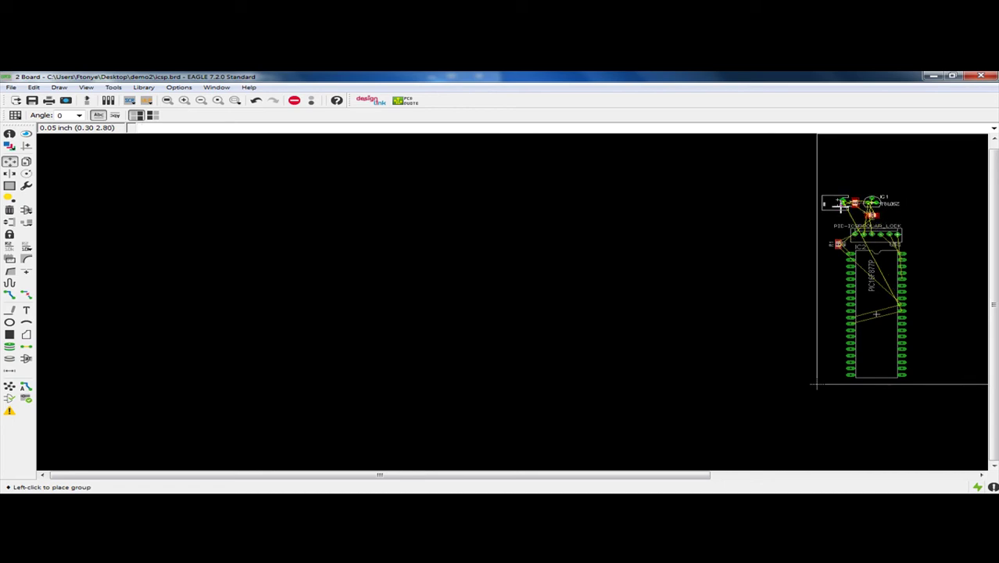
{"action": "left_click", "coordinate": [841, 204]}
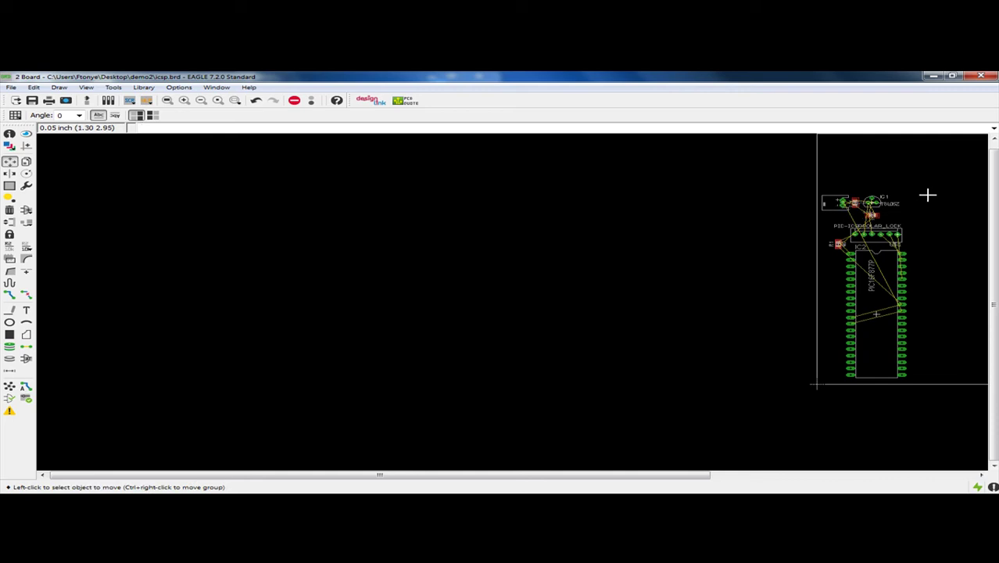
Step: Shift the 78L05Z regulator to the right and place C2 between C1 and the regulator, rotated to 270 degrees
{"action": "left_click", "coordinate": [875, 215]}
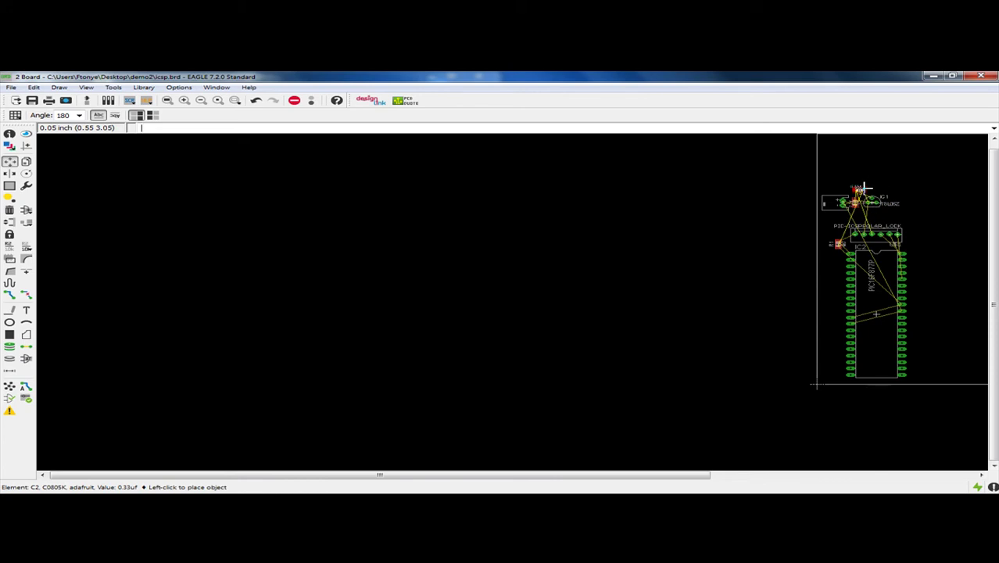
{"action": "left_click", "coordinate": [863, 188]}
{"action": "left_click", "coordinate": [875, 202]}
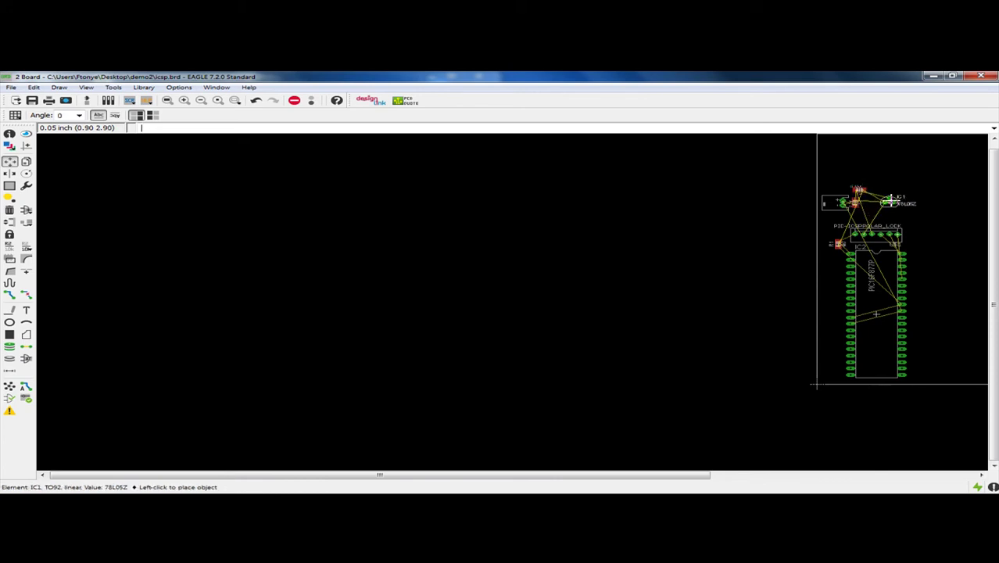
{"action": "left_click", "coordinate": [899, 201]}
{"action": "left_click", "coordinate": [859, 191]}
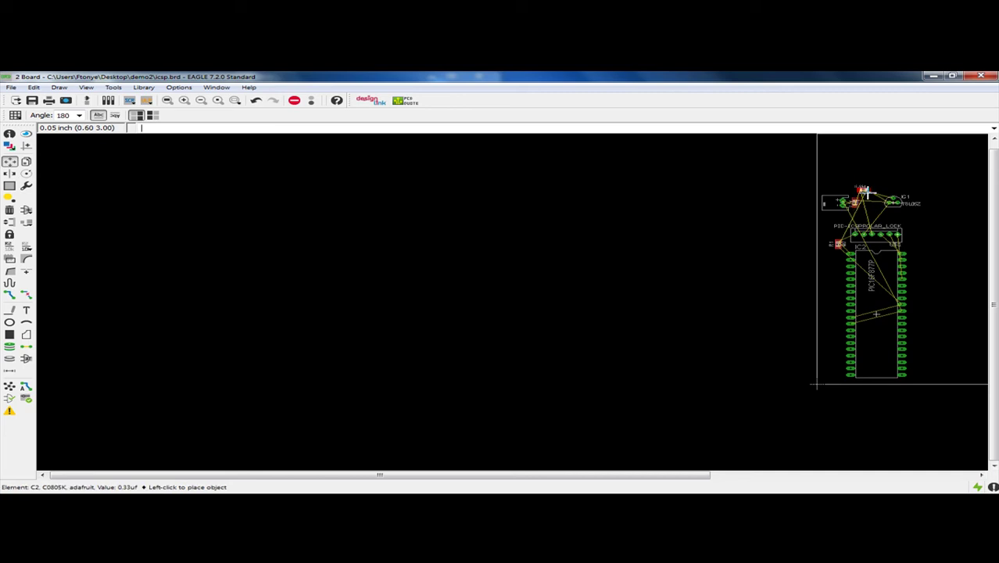
{"action": "right_click", "coordinate": [871, 202]}
{"action": "left_click", "coordinate": [874, 199]}
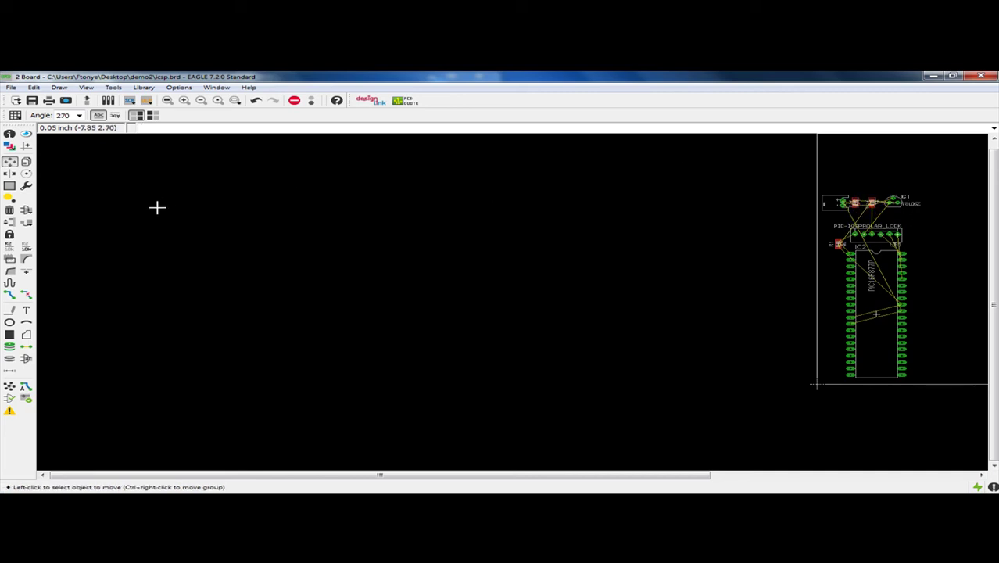
Step: Move capacitor C1 slightly to the right, away from the PWR connector and closer to C2
{"action": "left_click", "coordinate": [10, 185]}
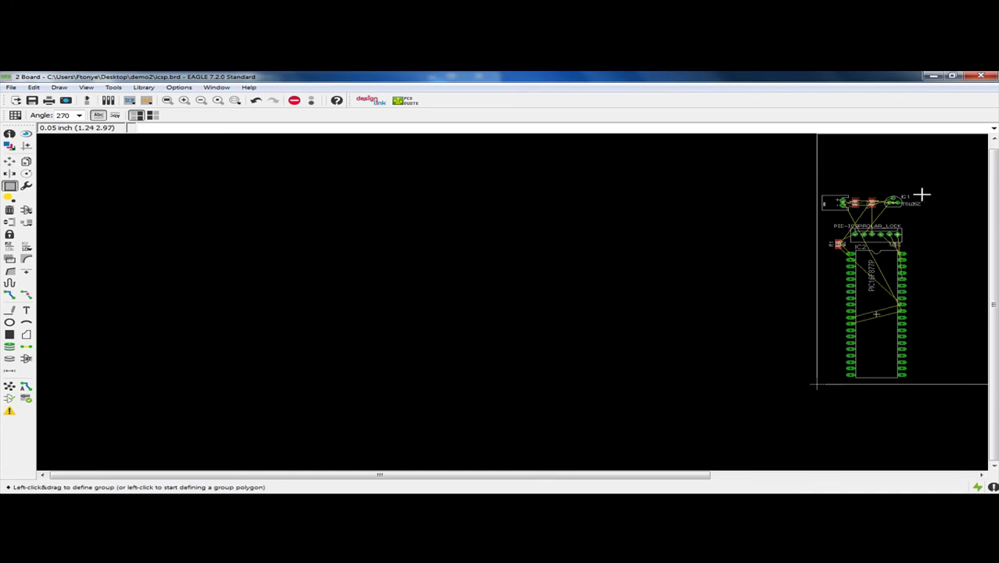
{"action": "left_click_drag", "start_coordinate": [932, 191], "coordinate": [816, 213]}
{"action": "right_click", "coordinate": [854, 202]}
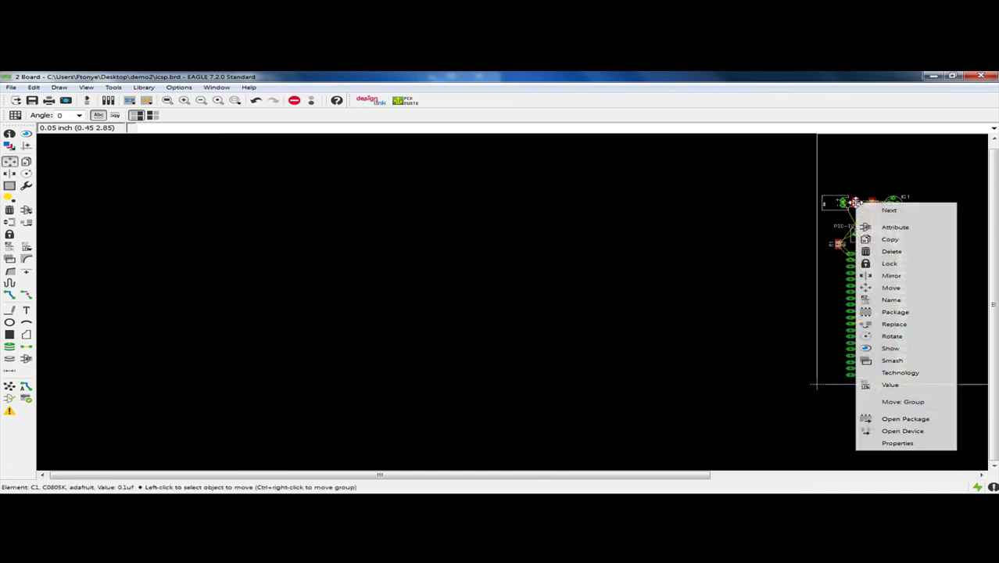
{"action": "left_click", "coordinate": [899, 289]}
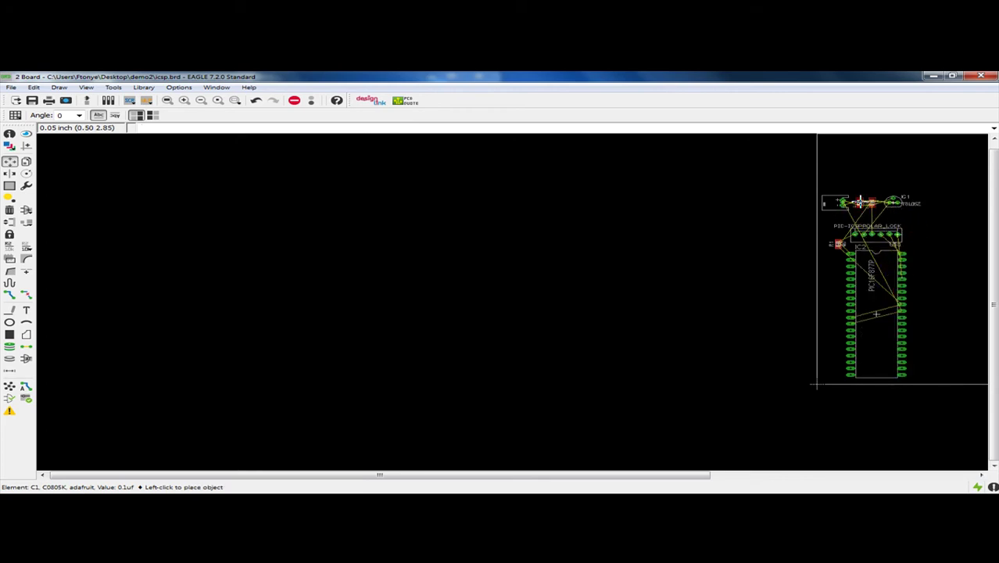
{"action": "left_click", "coordinate": [854, 201]}
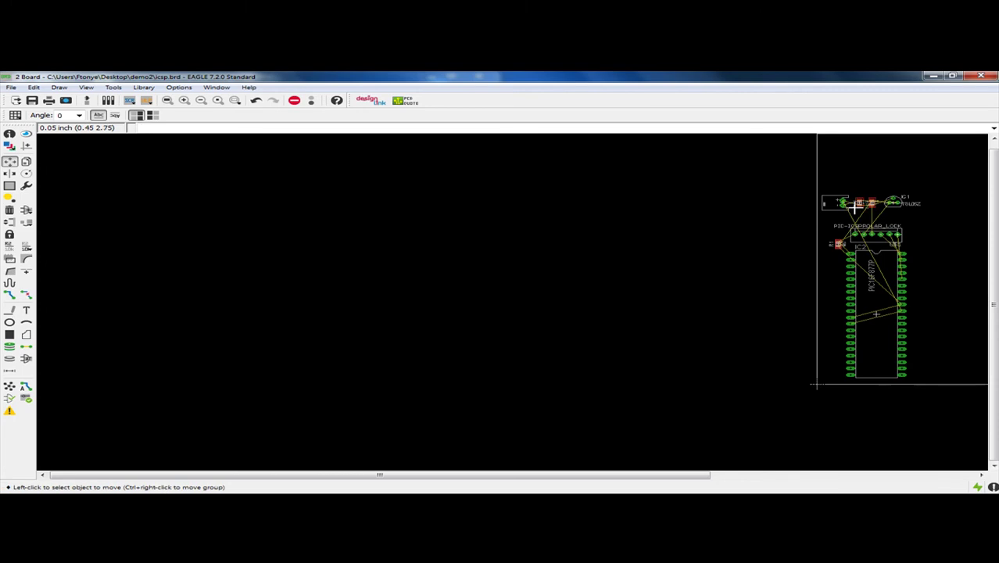
Step: Move the upper edge of the board outline down to about 3.1 inches, just above the top row of components
{"action": "scroll", "coordinate": [854, 205], "scroll_direction": "down", "scroll_amount": 2}
{"action": "middle_click_drag", "start_coordinate": [901, 205], "coordinate": [475, 263]}
{"action": "scroll", "coordinate": [437, 303], "scroll_direction": "up", "scroll_amount": 4}
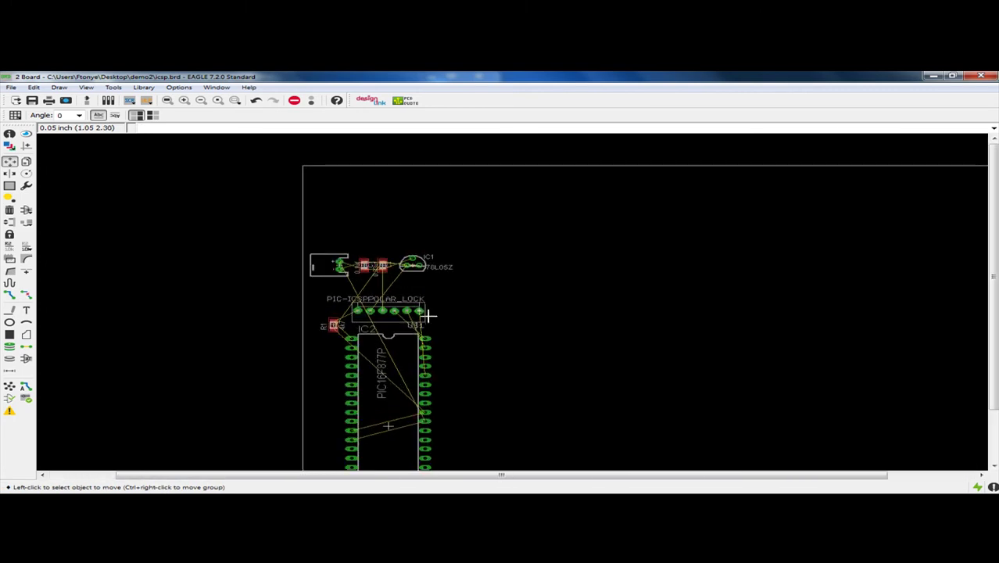
{"action": "scroll", "coordinate": [437, 284], "scroll_direction": "down", "scroll_amount": 2}
{"action": "scroll", "coordinate": [539, 255], "scroll_direction": "up", "scroll_amount": 1}
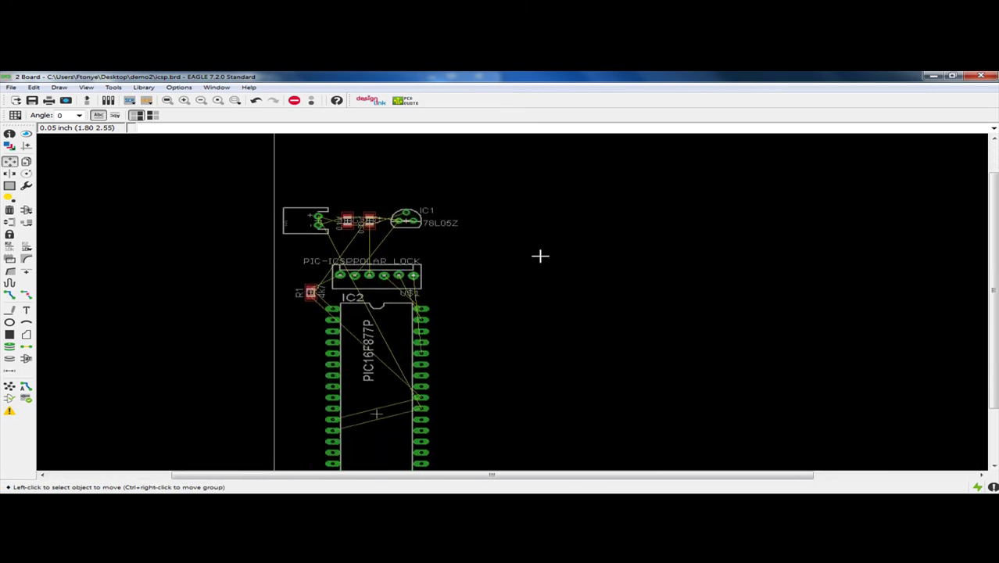
{"action": "scroll", "coordinate": [538, 255], "scroll_direction": "down", "scroll_amount": 3}
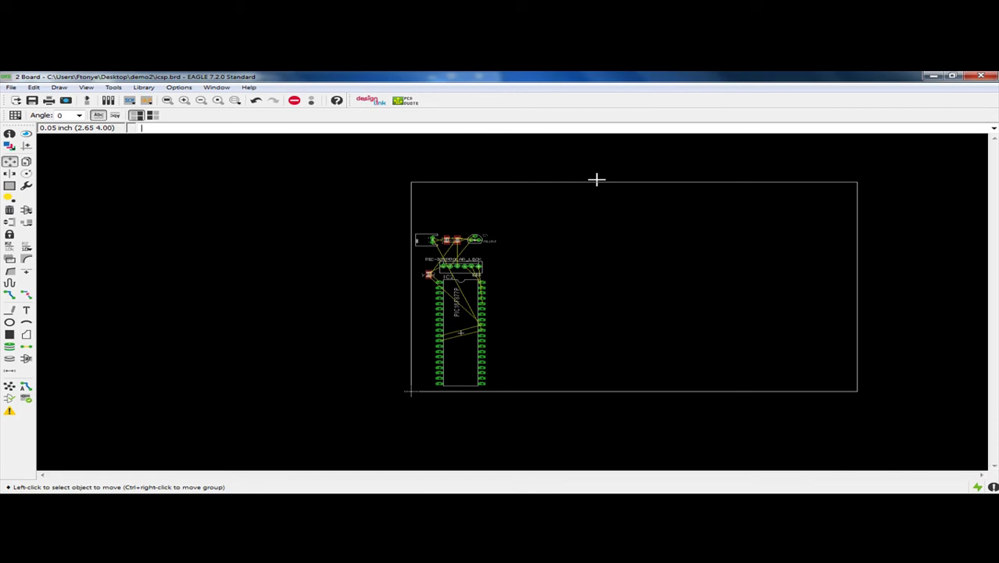
{"action": "left_click", "coordinate": [627, 183]}
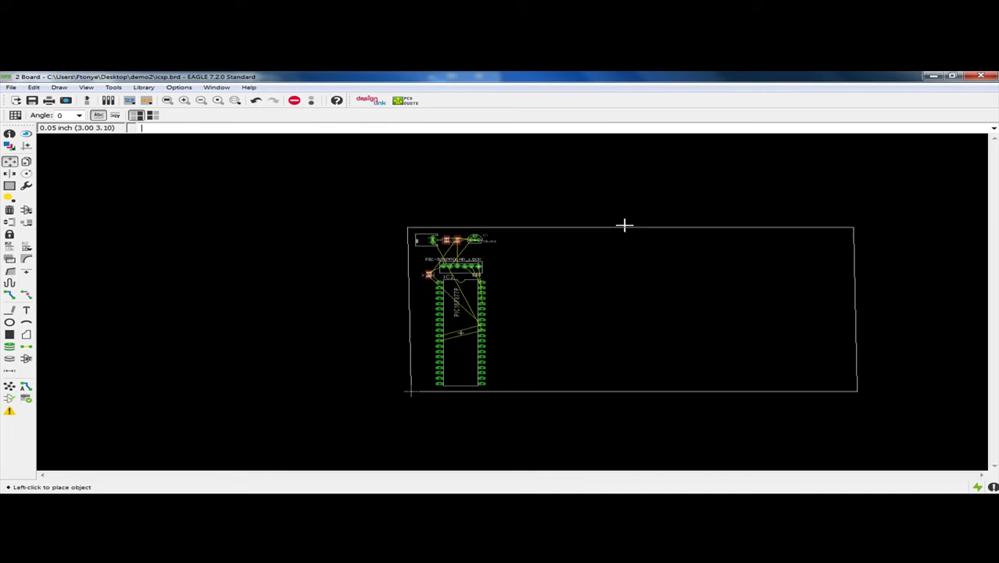
{"action": "left_click", "coordinate": [626, 225]}
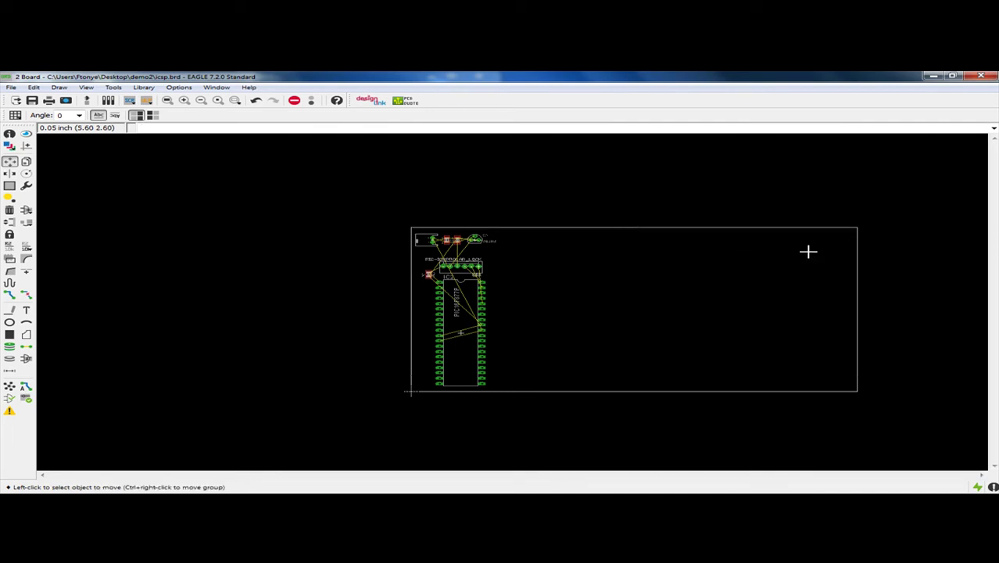
Step: Move the vertical edge of the board outline farthest from the components inward to about 1.3 inches, just beyond the 78L05Z regulator
{"action": "left_click", "coordinate": [856, 266]}
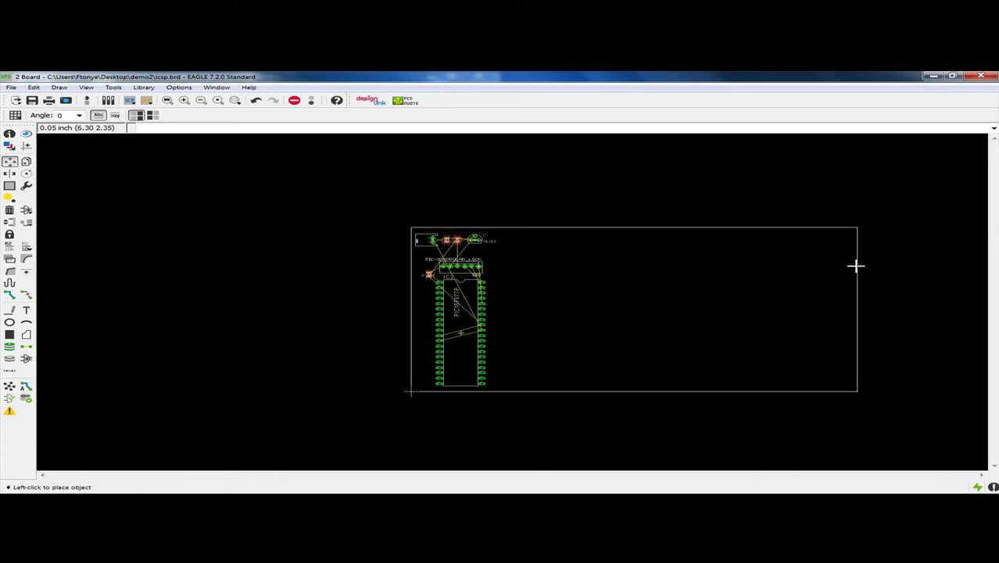
{"action": "left_click", "coordinate": [855, 267]}
{"action": "left_click", "coordinate": [855, 295]}
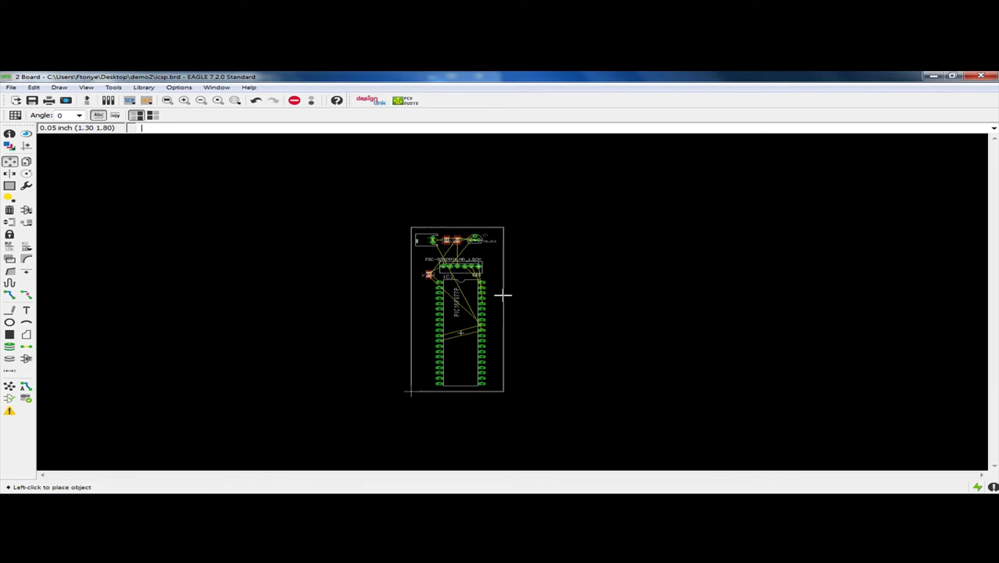
{"action": "left_click", "coordinate": [504, 295]}
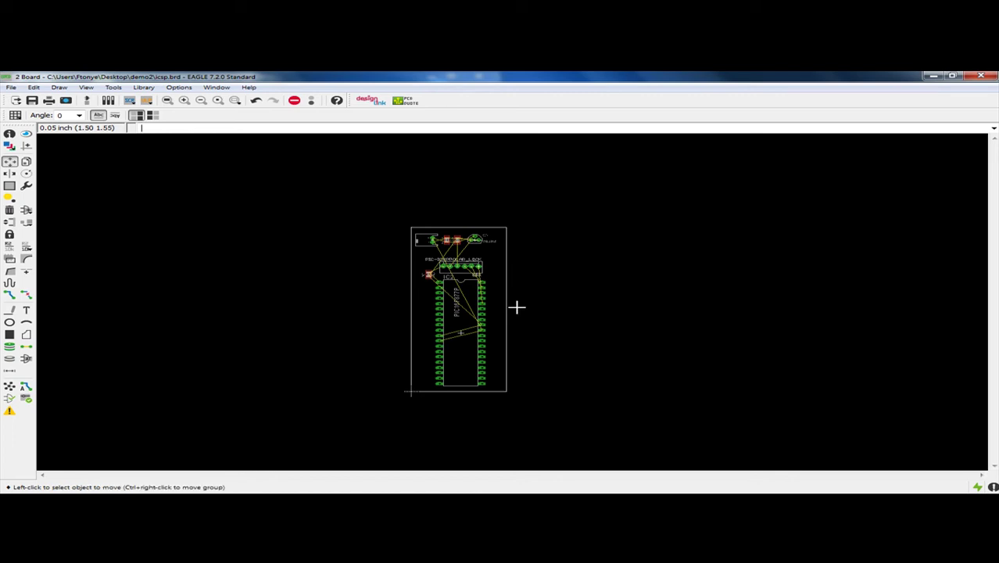
Step: Examine the component placement and unrouted connections inside the resized board outline, up close and as a whole
{"action": "scroll", "coordinate": [516, 307], "scroll_direction": "down", "scroll_amount": 2}
{"action": "scroll", "coordinate": [516, 304], "scroll_direction": "up", "scroll_amount": 3}
{"action": "scroll", "coordinate": [515, 301], "scroll_direction": "down", "scroll_amount": 1}
{"action": "scroll", "coordinate": [515, 300], "scroll_direction": "down", "scroll_amount": 1}
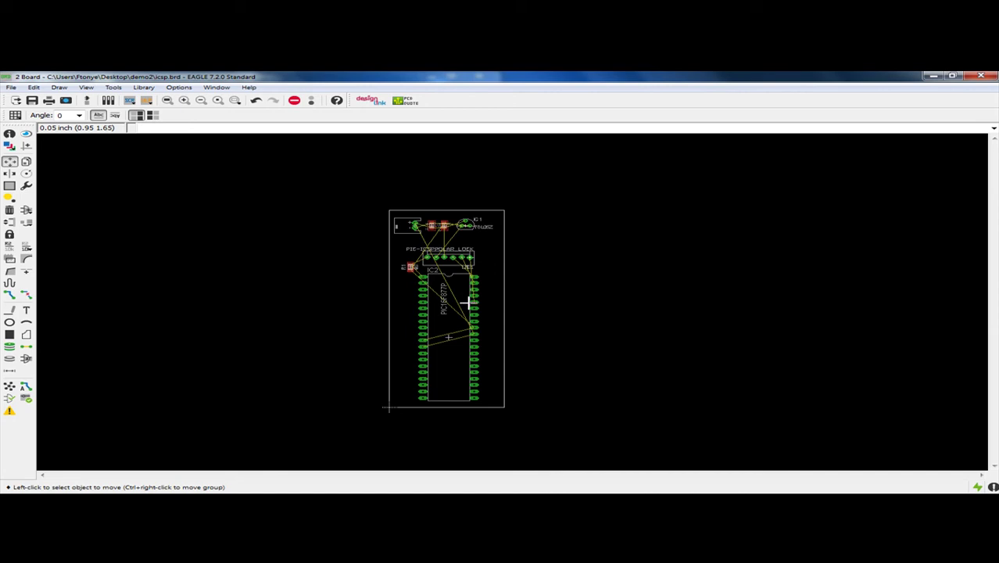
{"action": "scroll", "coordinate": [472, 295], "scroll_direction": "up", "scroll_amount": 2}
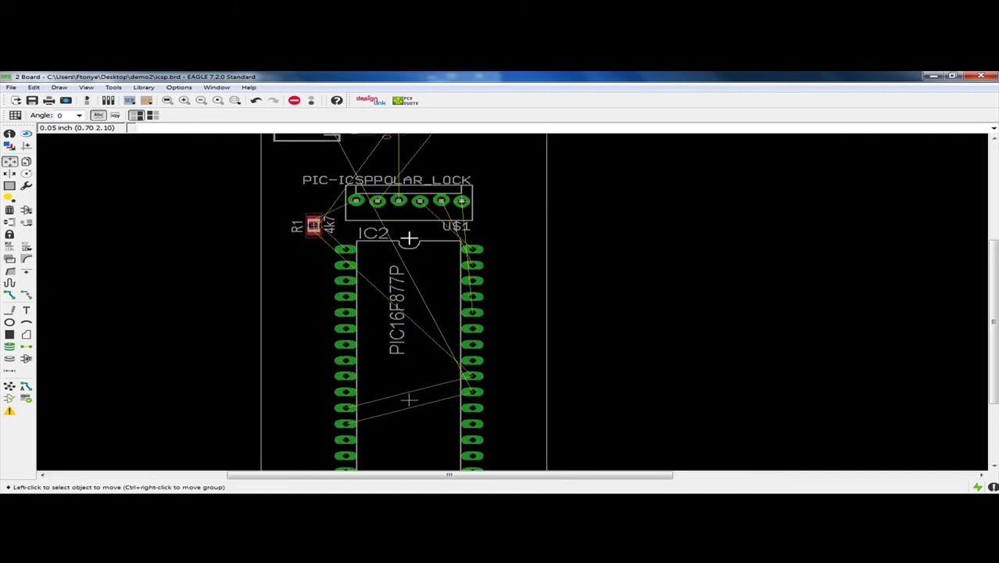
{"action": "scroll", "coordinate": [409, 237], "scroll_direction": "down", "scroll_amount": 1}
{"action": "scroll", "coordinate": [411, 289], "scroll_direction": "down", "scroll_amount": 1}
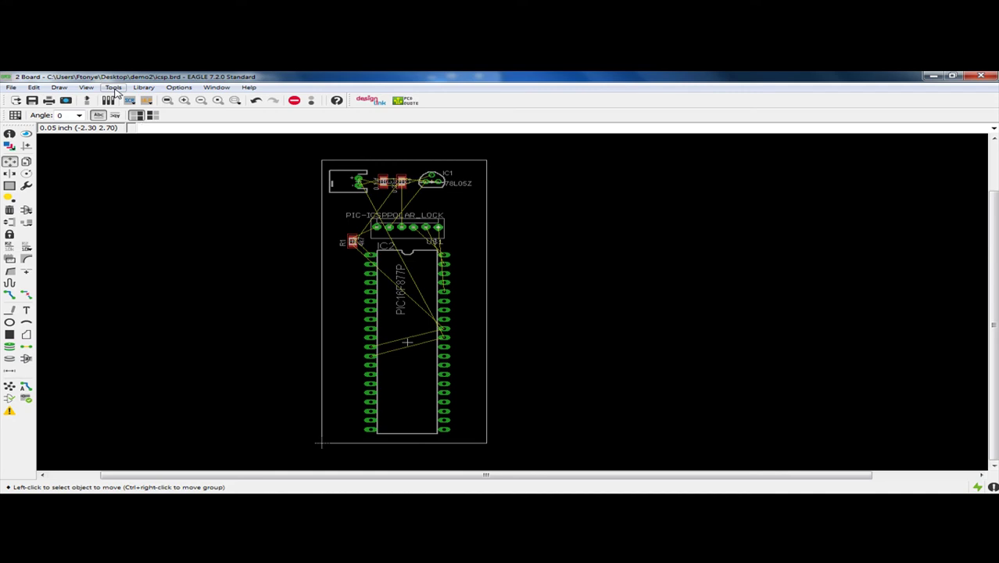
Step: Run the Autorouter on the board with effort set to High, calculating all the routing variants
{"action": "left_click", "coordinate": [114, 88]}
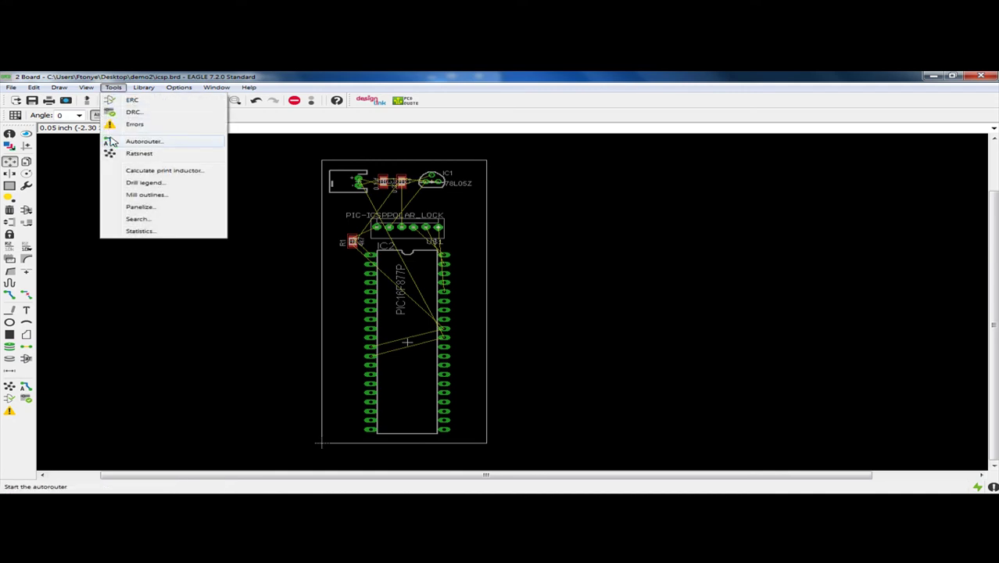
{"action": "left_click", "coordinate": [129, 143]}
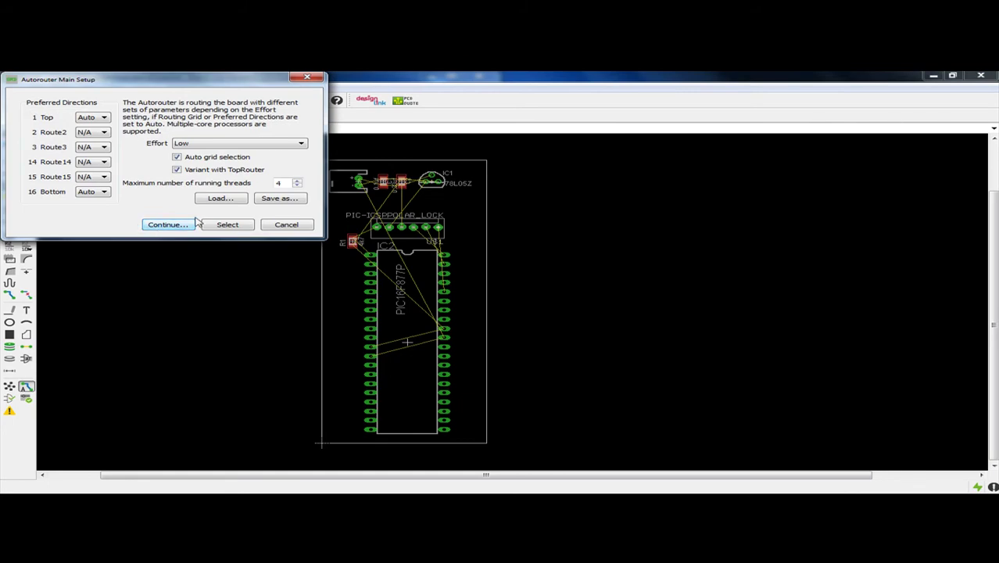
{"action": "left_click", "coordinate": [201, 145]}
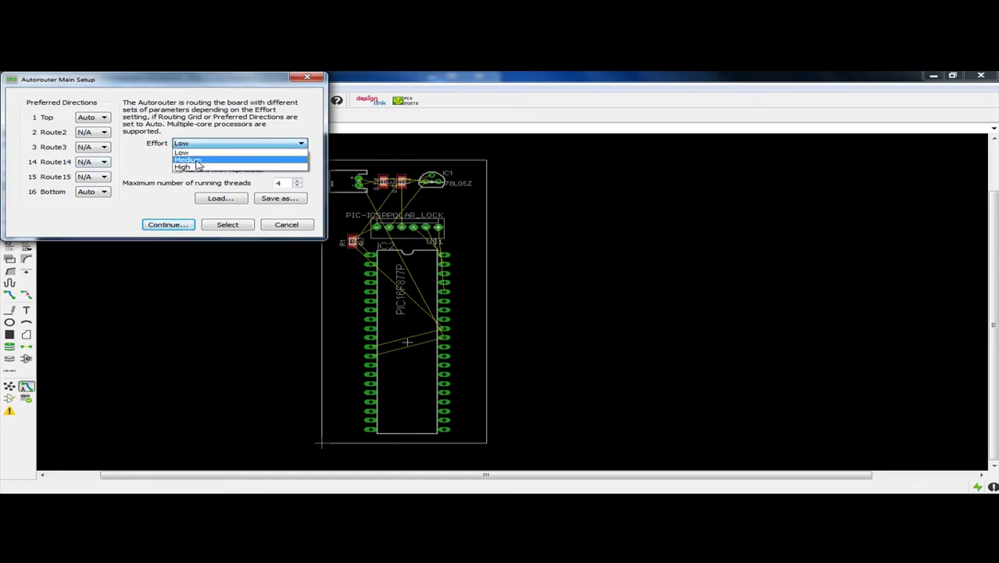
{"action": "left_click", "coordinate": [196, 167]}
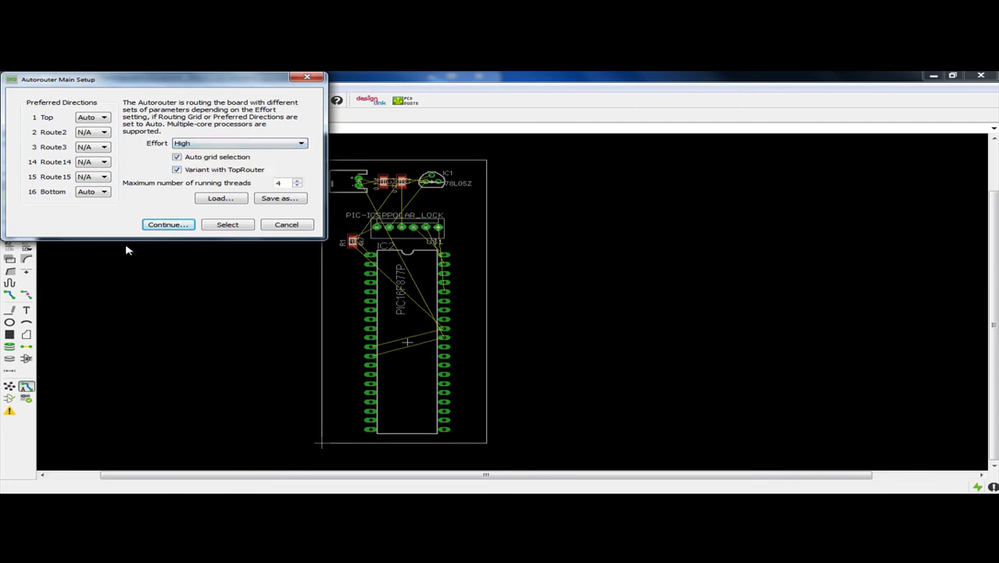
{"action": "left_click", "coordinate": [165, 225]}
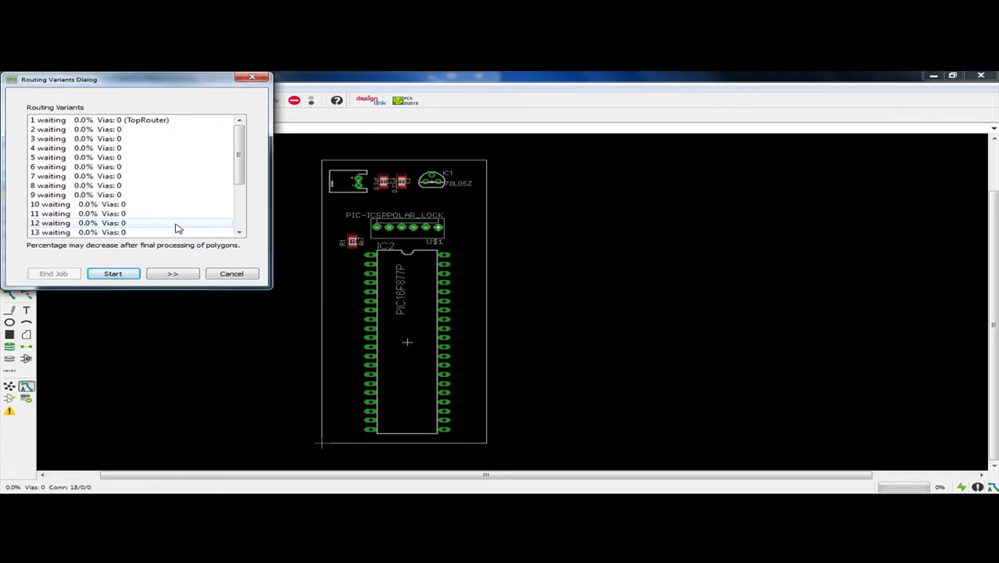
{"action": "left_click", "coordinate": [113, 275]}
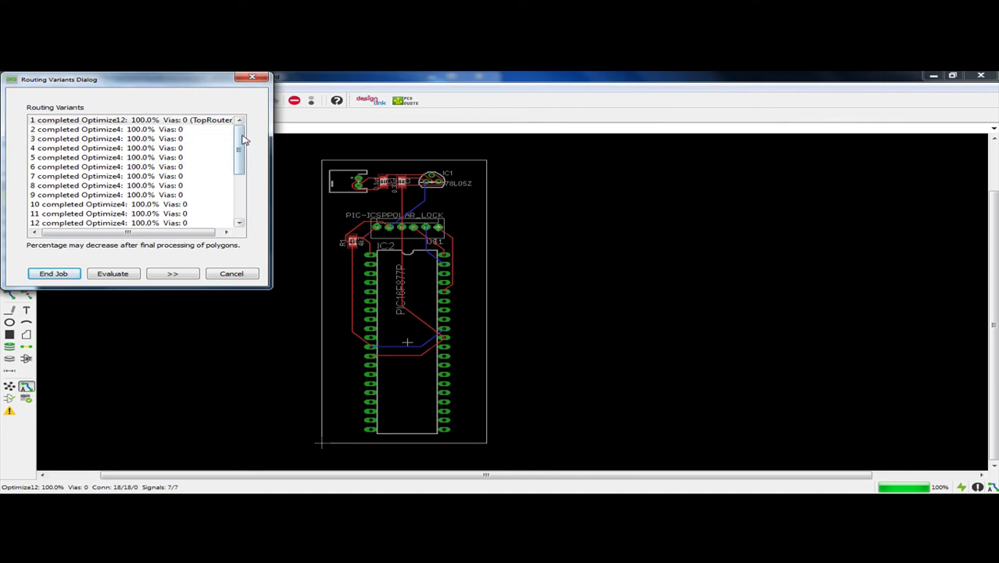
Step: Look through the routing variants, accept the first one (TopRouter) and inspect the resulting traces on the board
{"action": "scroll", "coordinate": [200, 216], "scroll_direction": "down", "scroll_amount": 4}
{"action": "scroll", "coordinate": [172, 214], "scroll_direction": "up", "scroll_amount": 4}
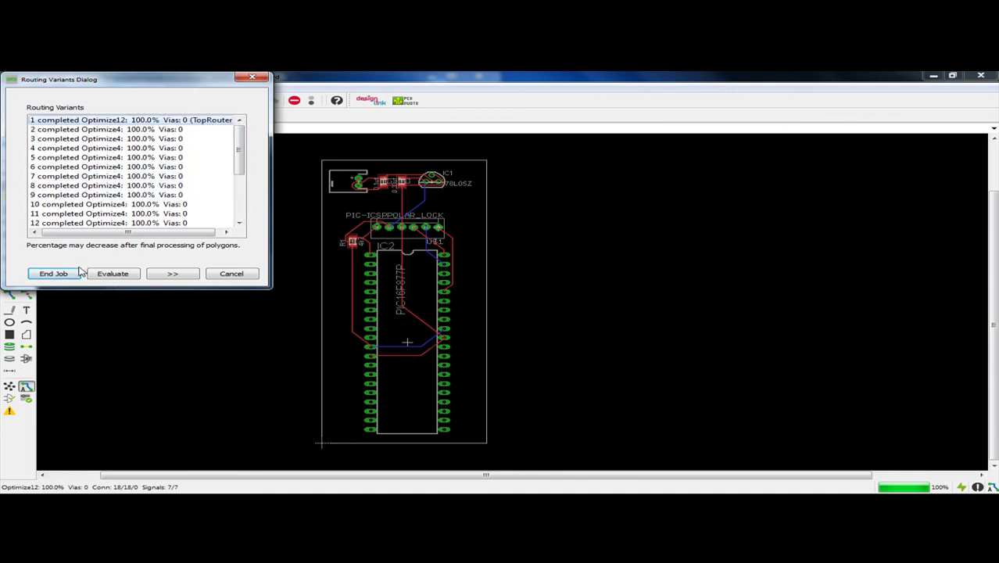
{"action": "left_click", "coordinate": [61, 275]}
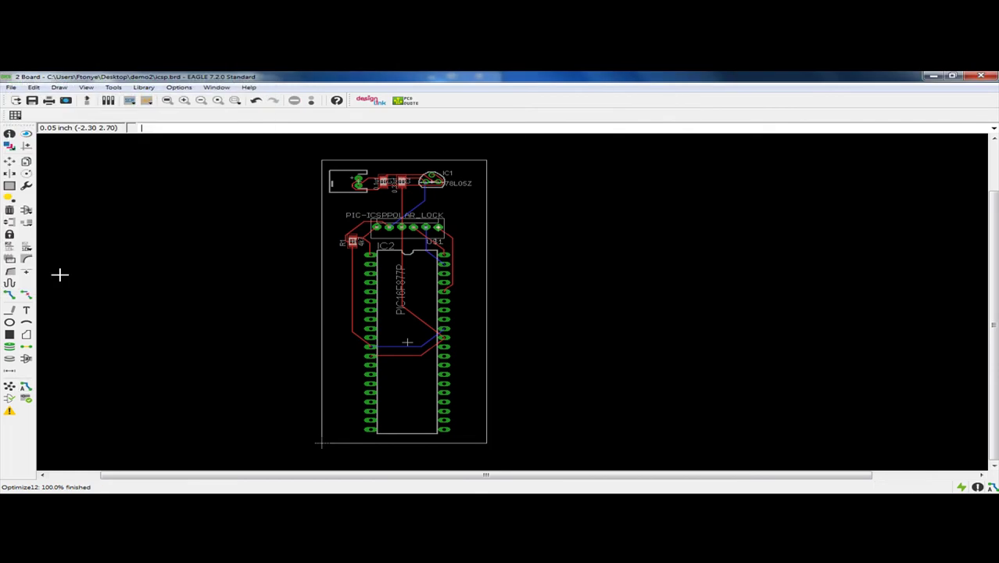
{"action": "scroll", "coordinate": [382, 250], "scroll_direction": "up", "scroll_amount": 2}
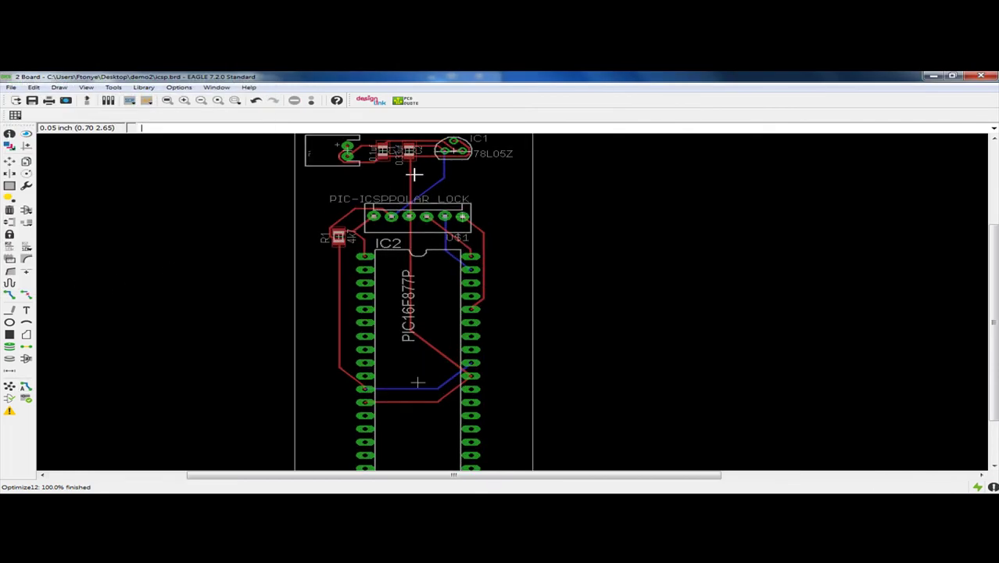
{"action": "scroll", "coordinate": [403, 216], "scroll_direction": "down", "scroll_amount": 2}
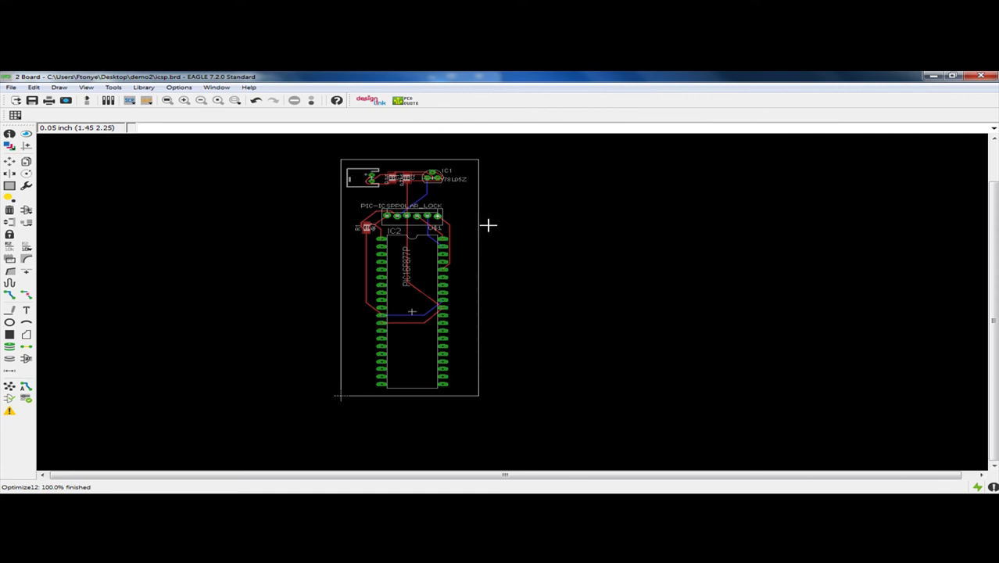
Step: Minimize the board and schematic windows and open the demo2 folder on the desktop to check the project files
{"action": "left_click", "coordinate": [934, 79]}
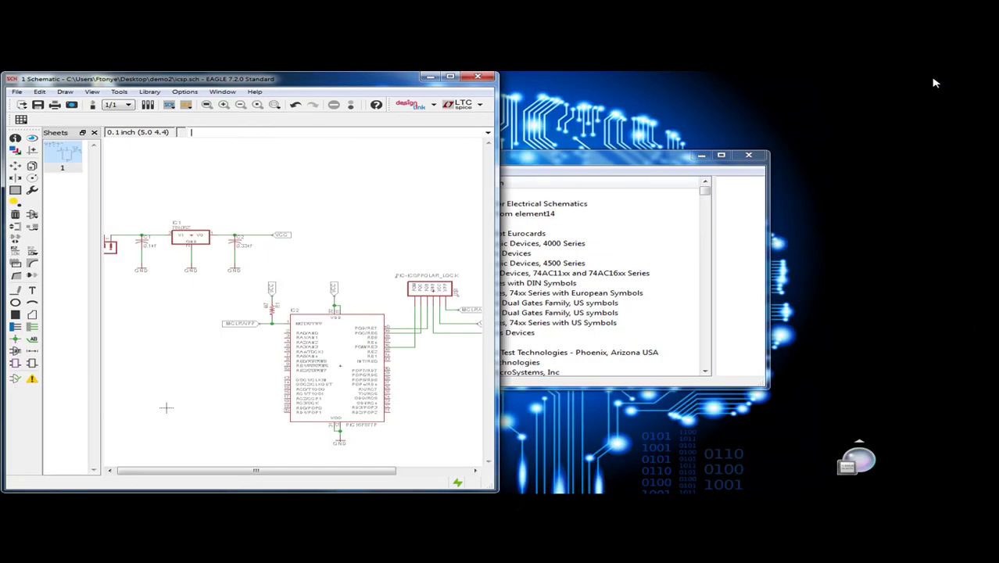
{"action": "left_click", "coordinate": [429, 77]}
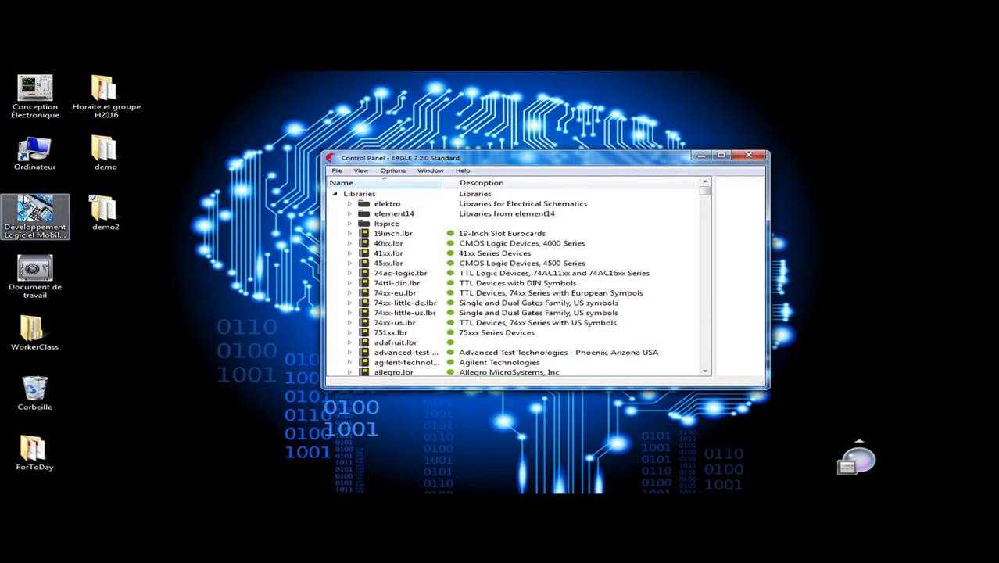
{"action": "double_click", "coordinate": [96, 217]}
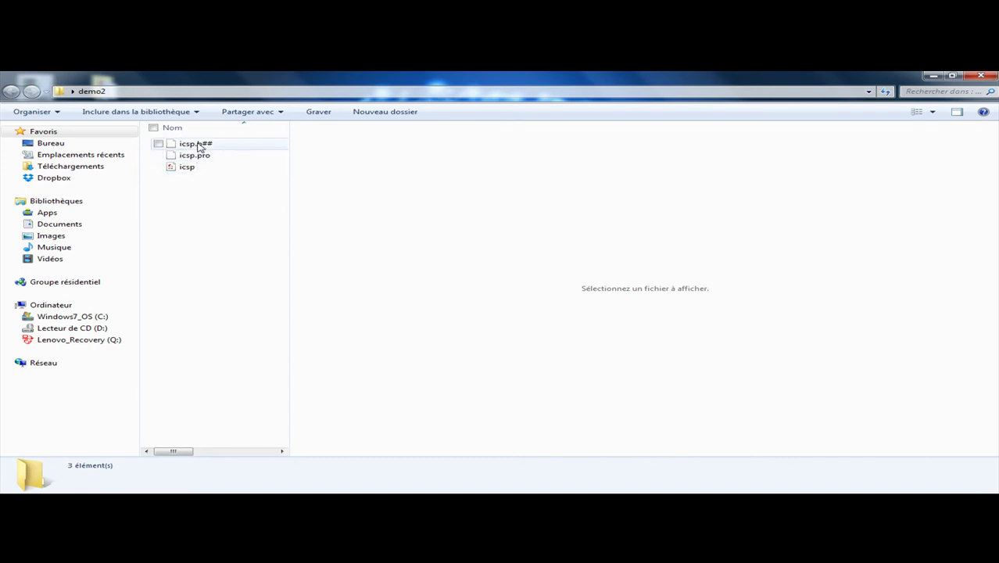
Step: Switch back to the icsp.brd board in EAGLE, save it, and return to the demo2 folder
{"action": "mouse_move", "coordinate": [998, 235]}
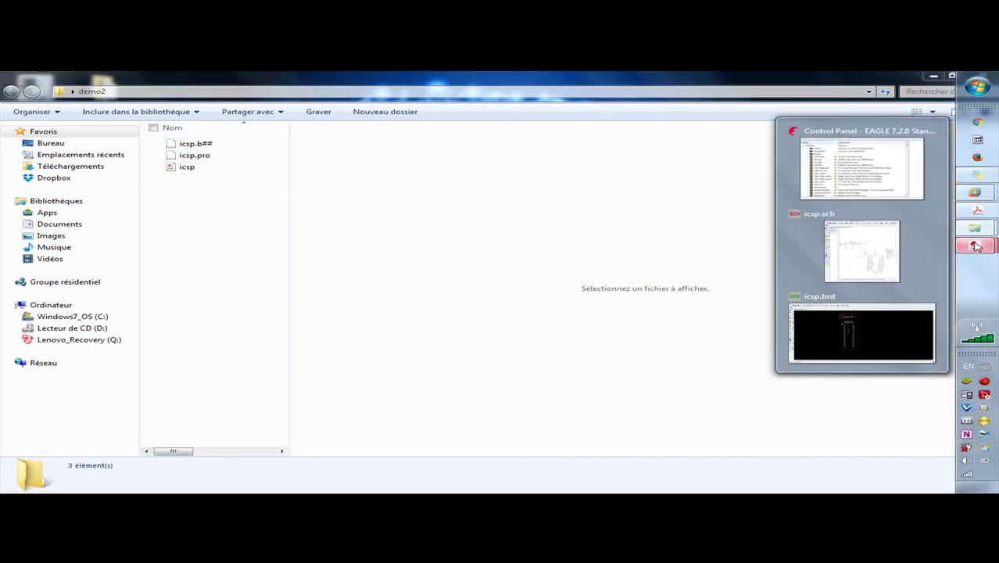
{"action": "left_click", "coordinate": [863, 324]}
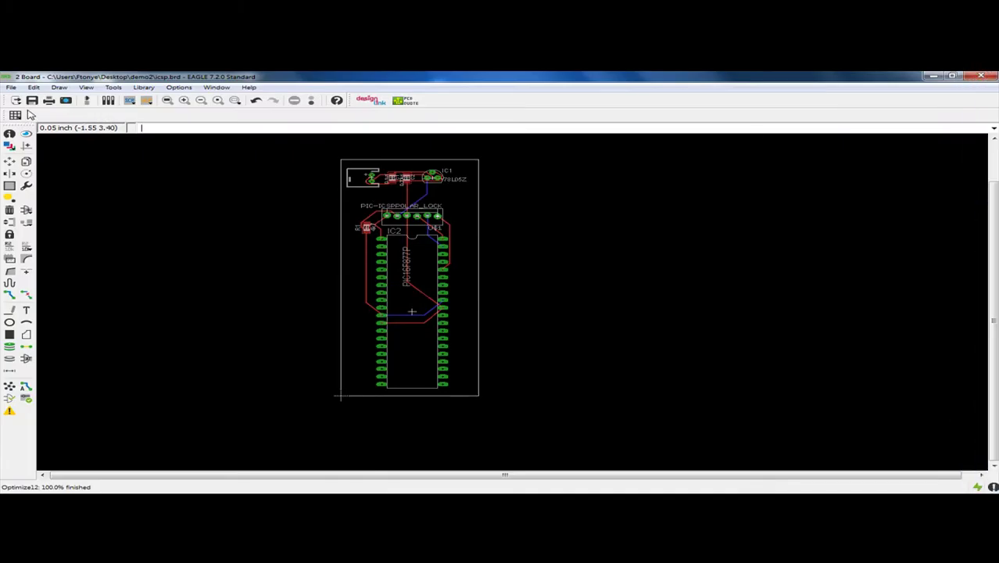
{"action": "left_click", "coordinate": [32, 101]}
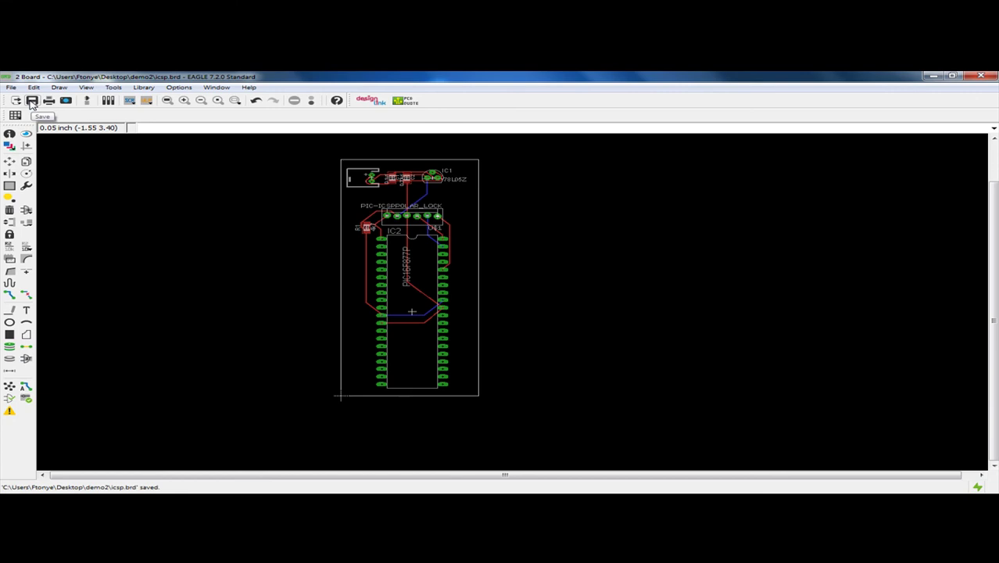
{"action": "left_click", "coordinate": [983, 229]}
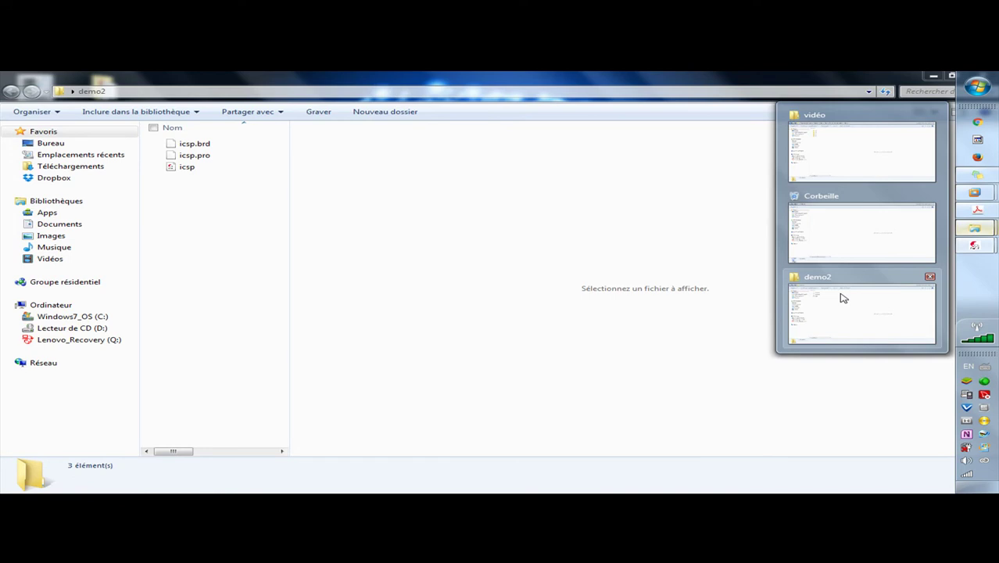
{"action": "left_click", "coordinate": [843, 297]}
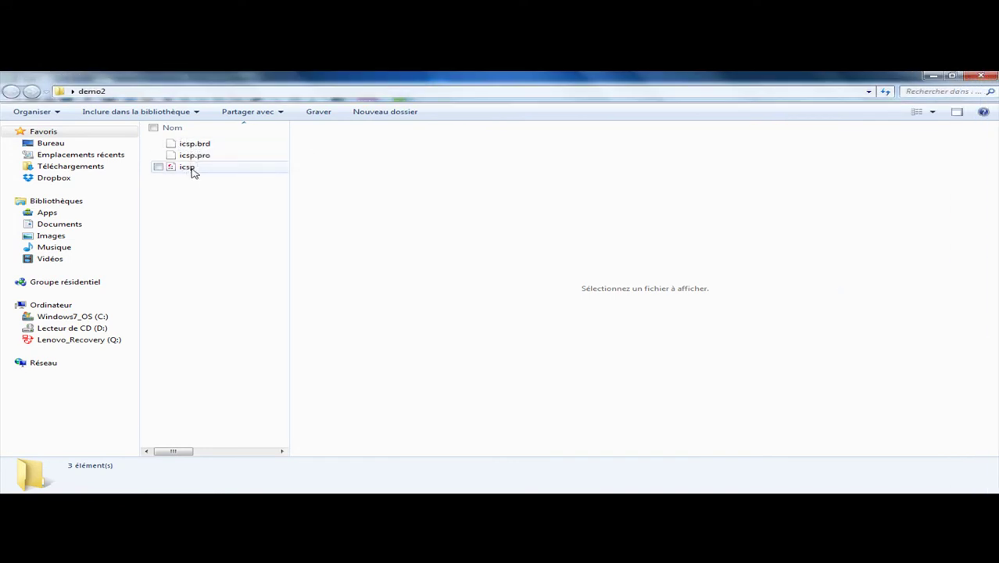
Step: Switch to Chrome and open the bookmarked 3D BRD Viewer website
{"action": "mouse_move", "coordinate": [994, 158]}
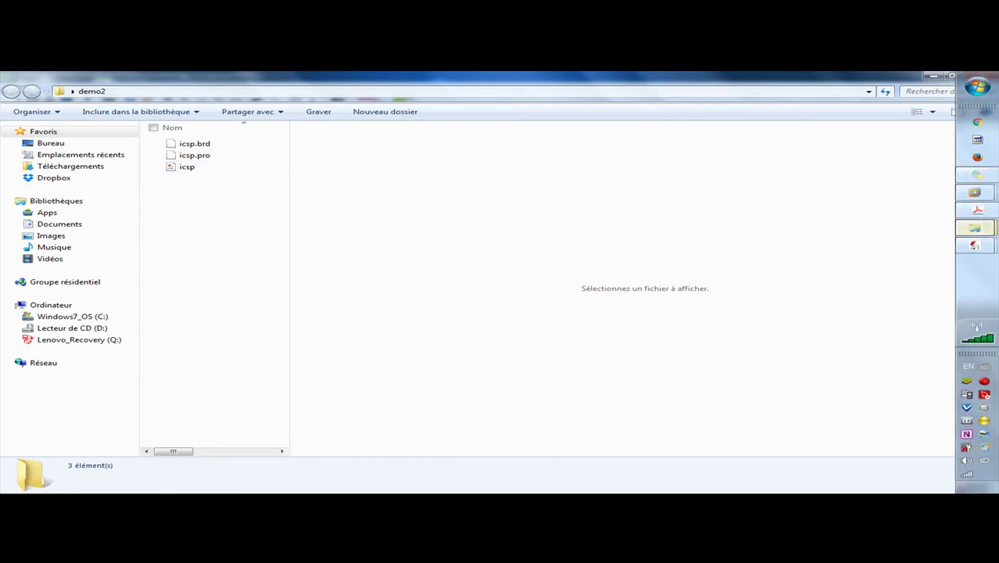
{"action": "left_click", "coordinate": [981, 136]}
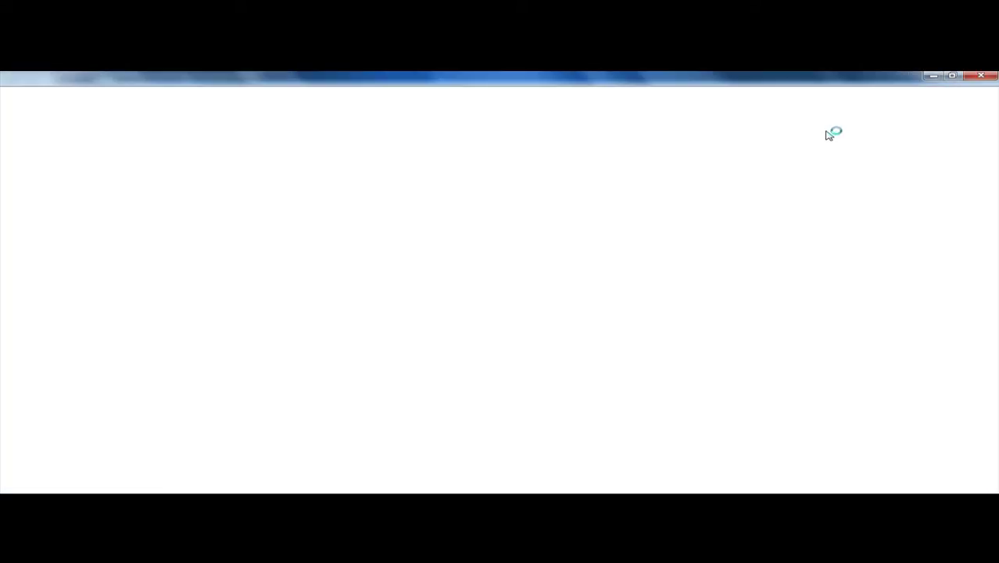
{"action": "left_click", "coordinate": [986, 94]}
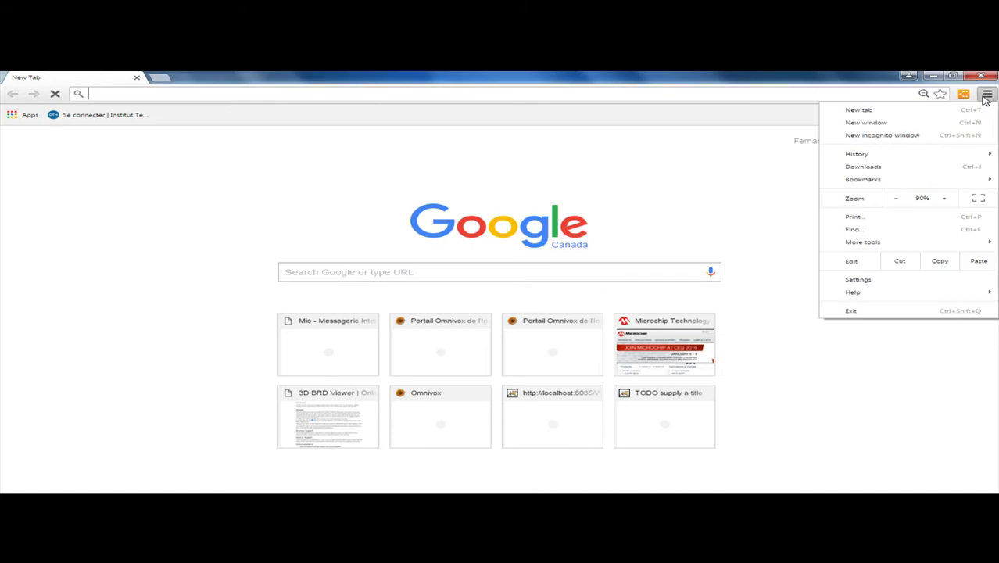
{"action": "mouse_move", "coordinate": [865, 180]}
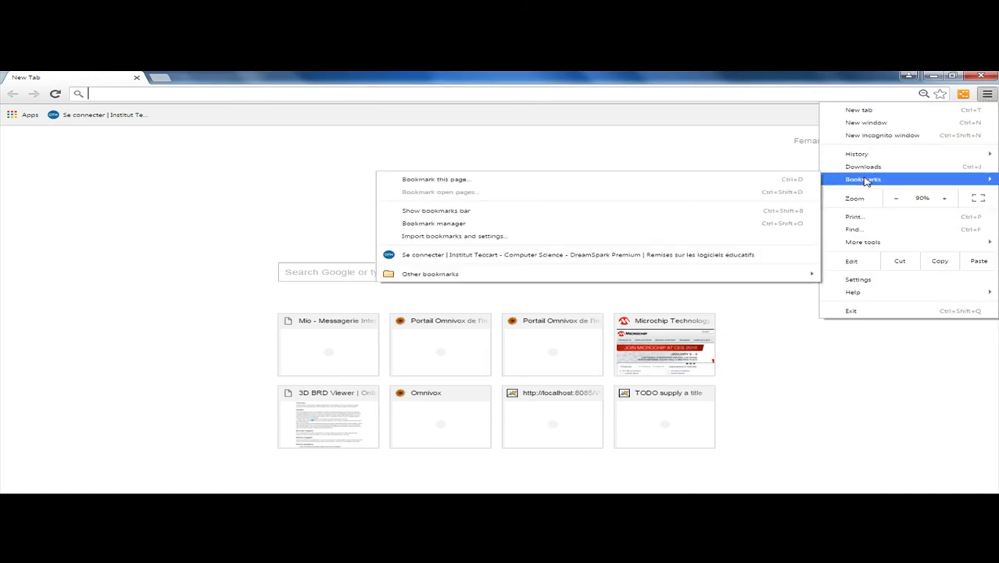
{"action": "mouse_move", "coordinate": [526, 275]}
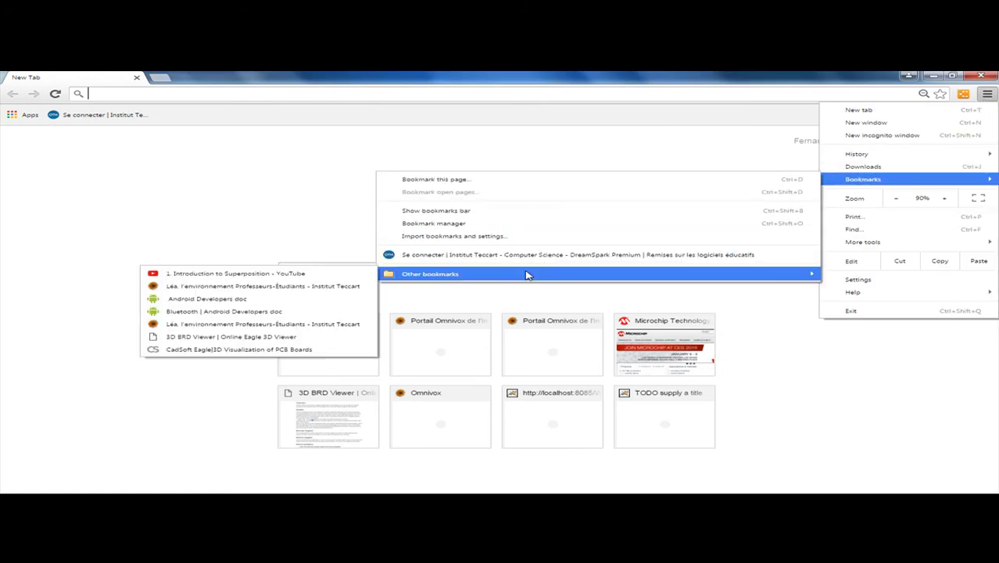
{"action": "left_click", "coordinate": [191, 337]}
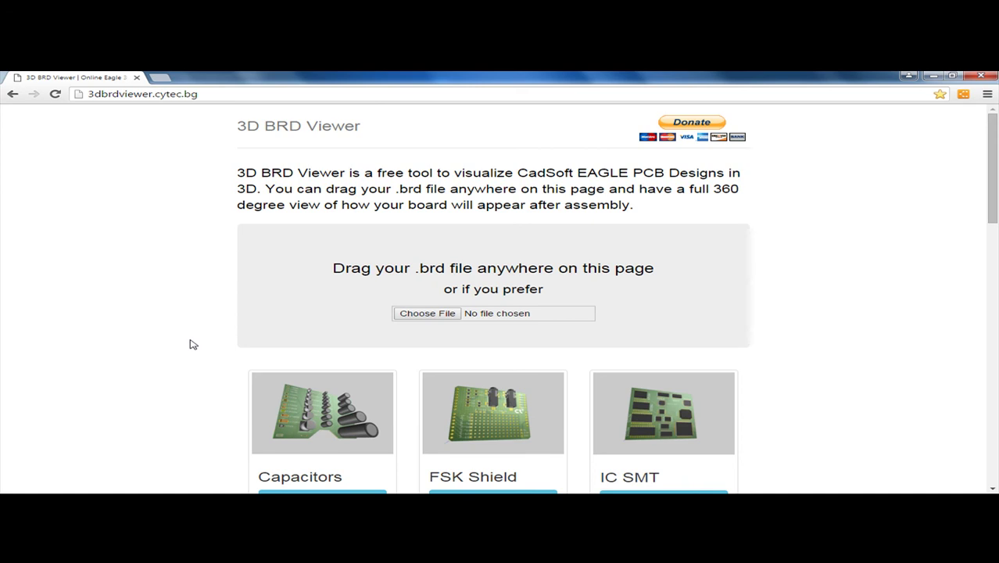
Step: Load icsp.brd from the demo2 folder on the desktop into the 3D BRD Viewer
{"action": "scroll", "coordinate": [551, 244], "scroll_direction": "down", "scroll_amount": 1}
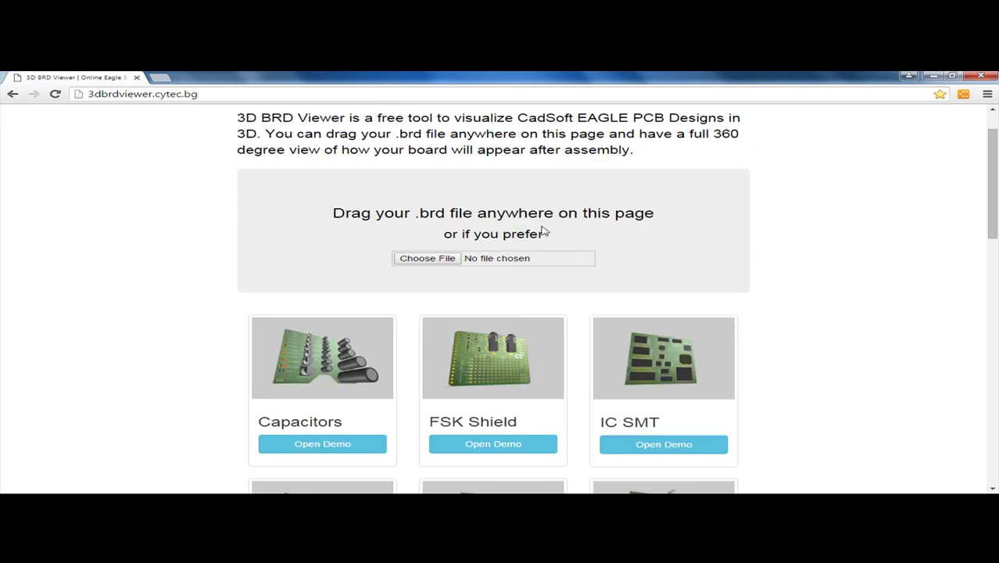
{"action": "left_click", "coordinate": [427, 260]}
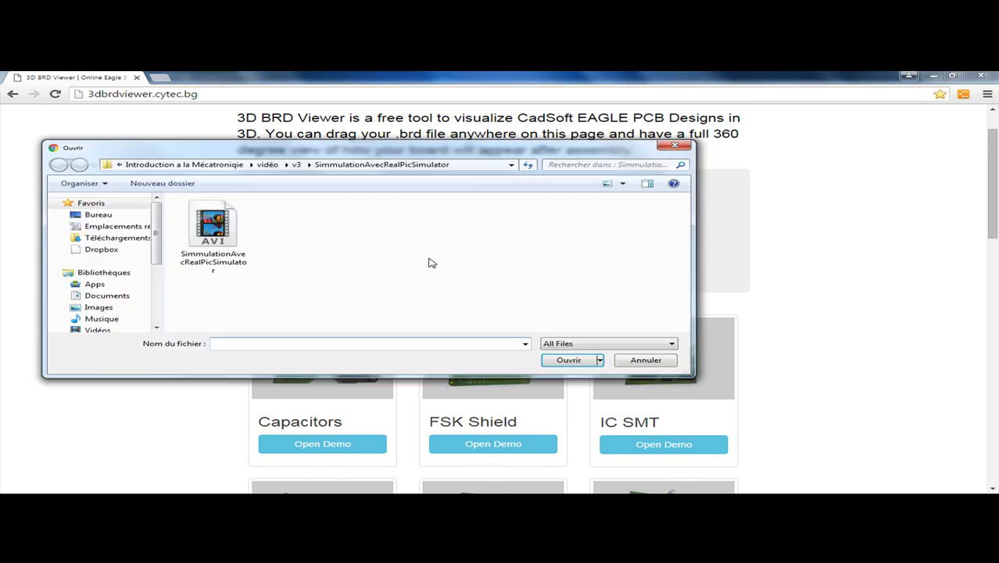
{"action": "left_click", "coordinate": [94, 215]}
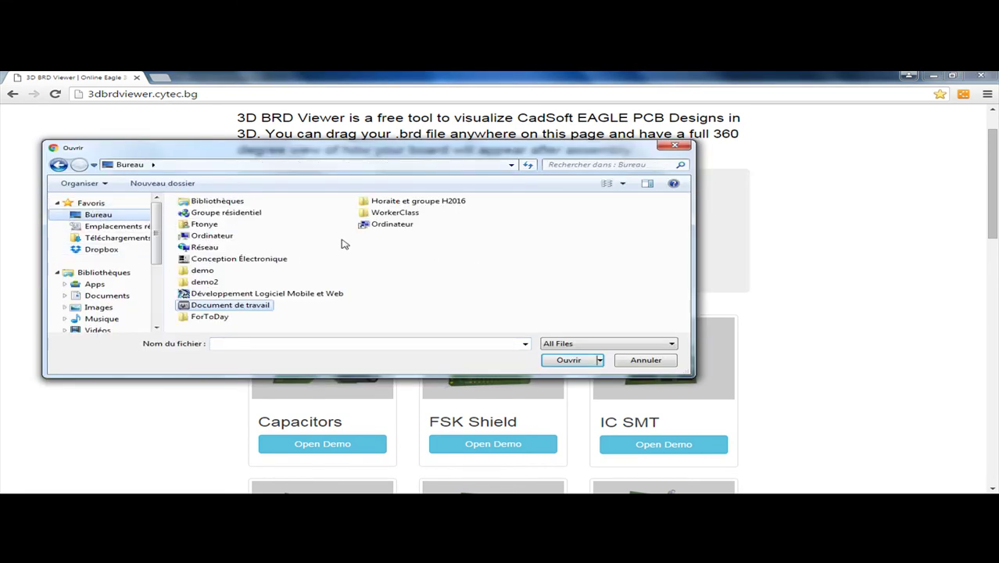
{"action": "double_click", "coordinate": [204, 283]}
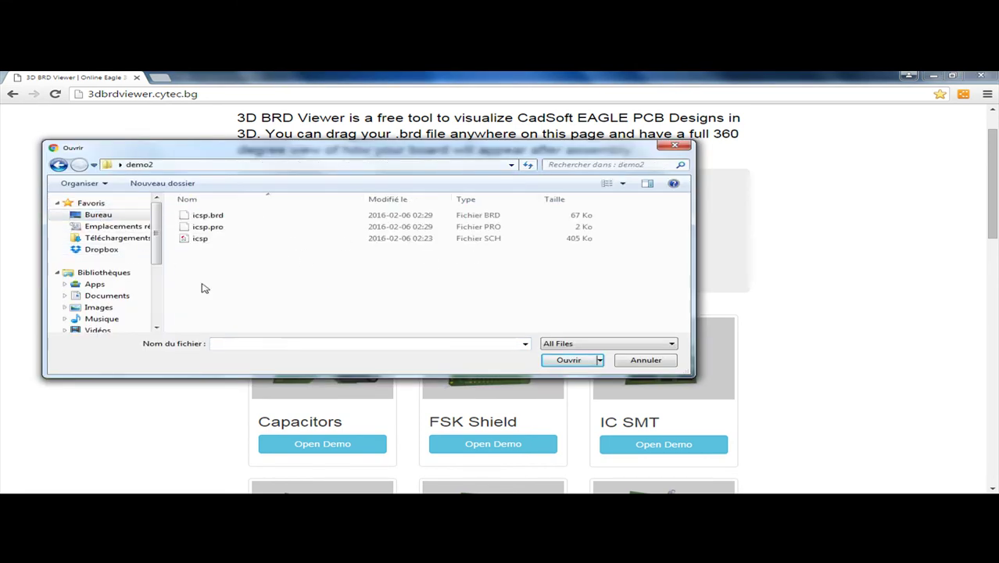
{"action": "left_click", "coordinate": [223, 218]}
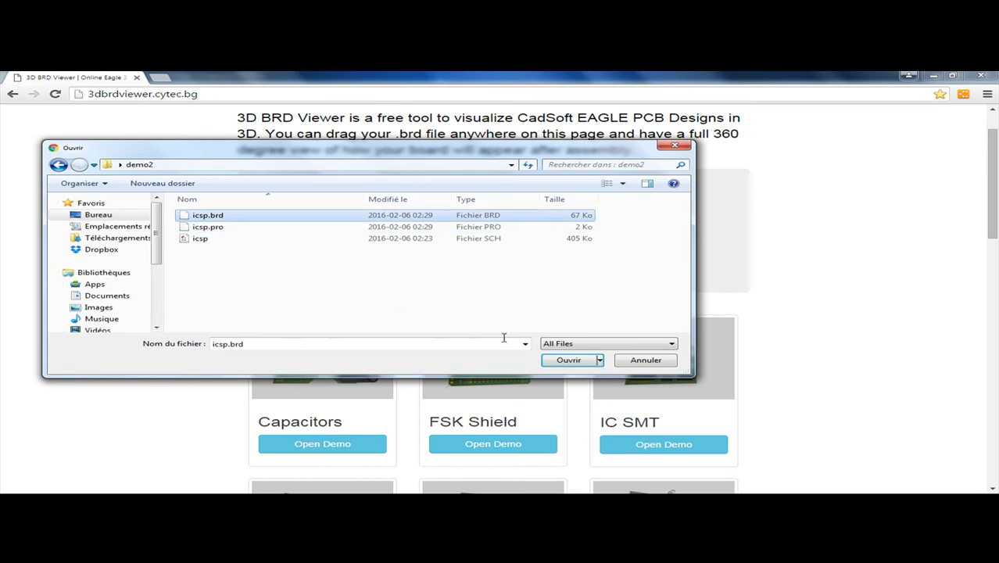
{"action": "left_click", "coordinate": [557, 361]}
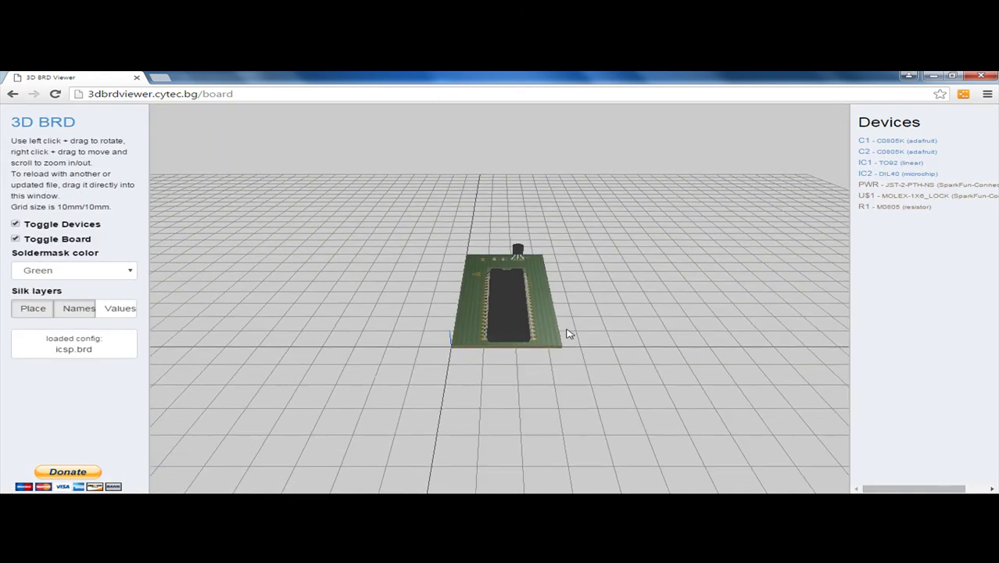
Step: Examine the icsp board in 3D from several angles, checking how IC1, IC2 and the capacitors sit on their pads
{"action": "left_click_drag", "start_coordinate": [569, 333], "coordinate": [570, 293]}
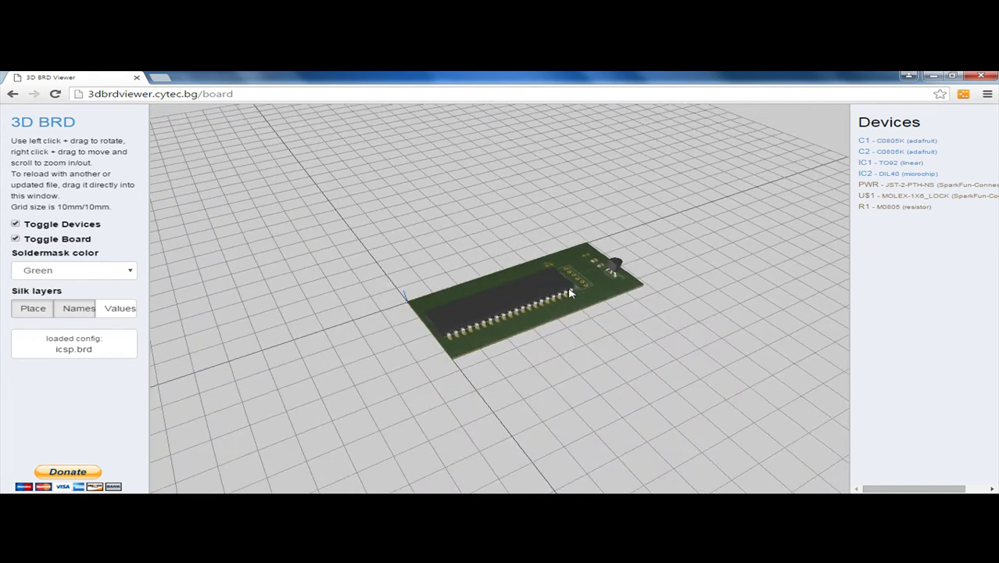
{"action": "scroll", "coordinate": [570, 293], "scroll_direction": "up", "scroll_amount": 8}
{"action": "right_click_drag", "start_coordinate": [512, 367], "coordinate": [423, 381]}
{"action": "left_click_drag", "start_coordinate": [430, 381], "coordinate": [592, 380]}
{"action": "scroll", "coordinate": [508, 279], "scroll_direction": "up", "scroll_amount": 5}
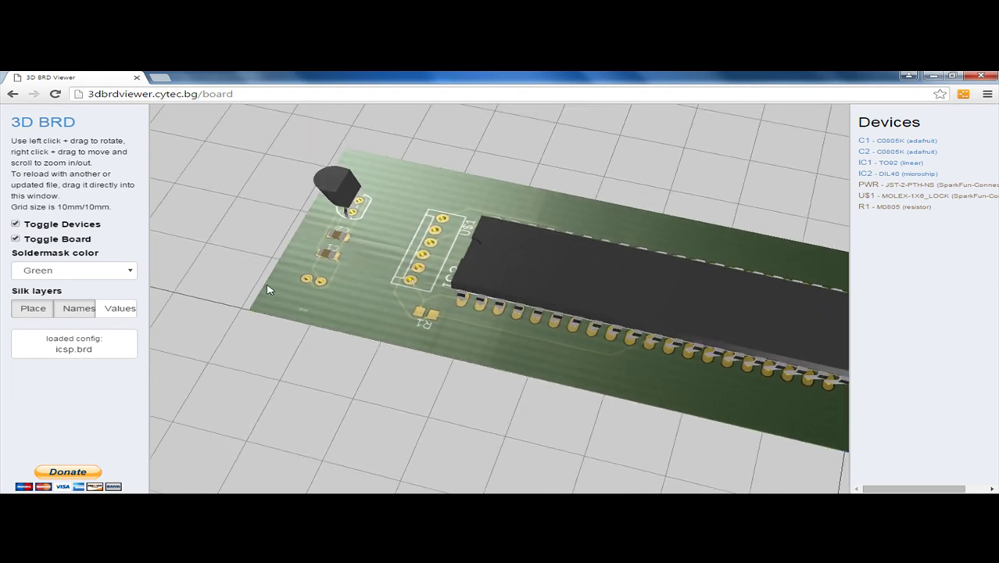
{"action": "scroll", "coordinate": [295, 293], "scroll_direction": "up", "scroll_amount": 4}
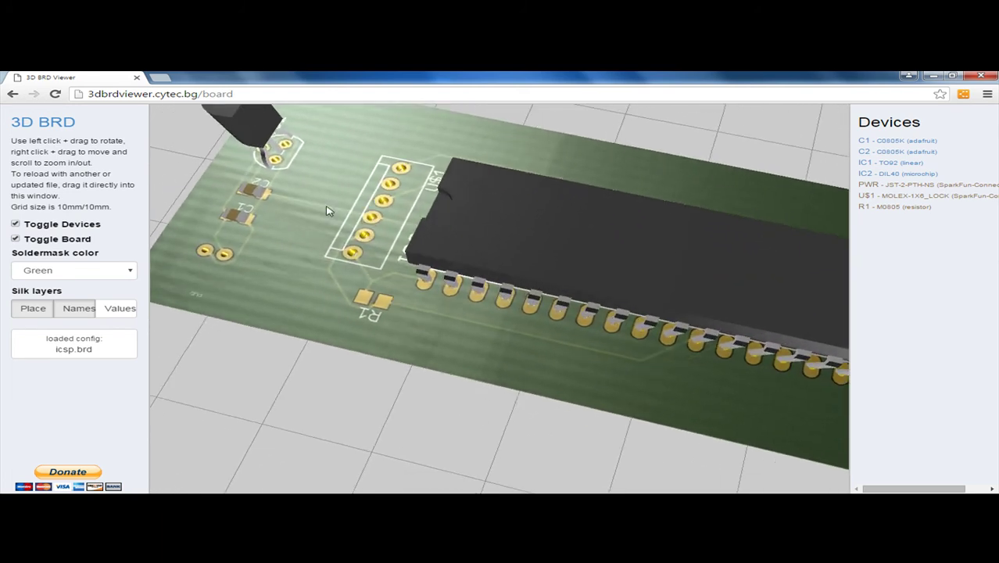
{"action": "left_click_drag", "start_coordinate": [270, 322], "coordinate": [220, 308]}
{"action": "left_click_drag", "start_coordinate": [338, 259], "coordinate": [601, 236]}
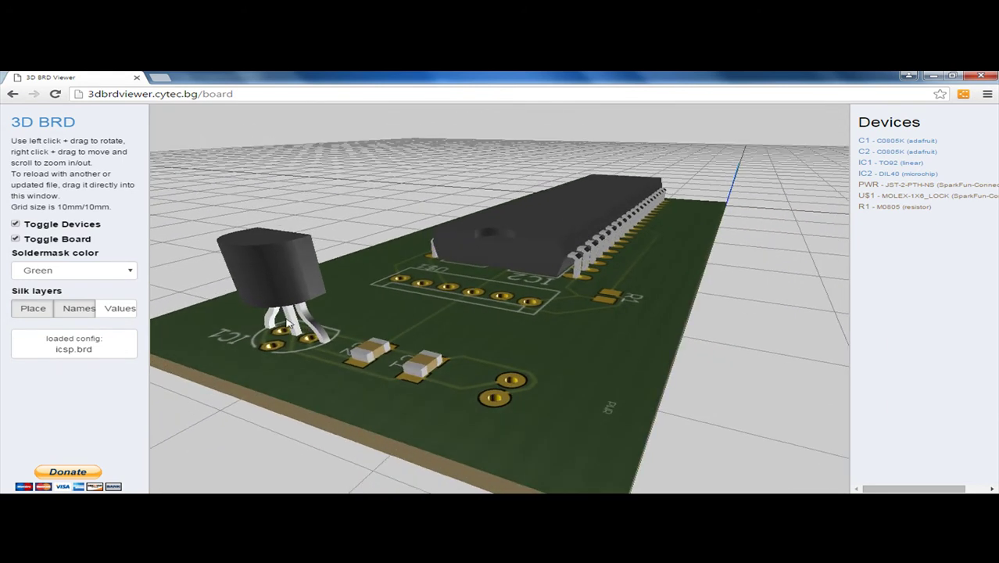
{"action": "left_click_drag", "start_coordinate": [517, 337], "coordinate": [434, 333]}
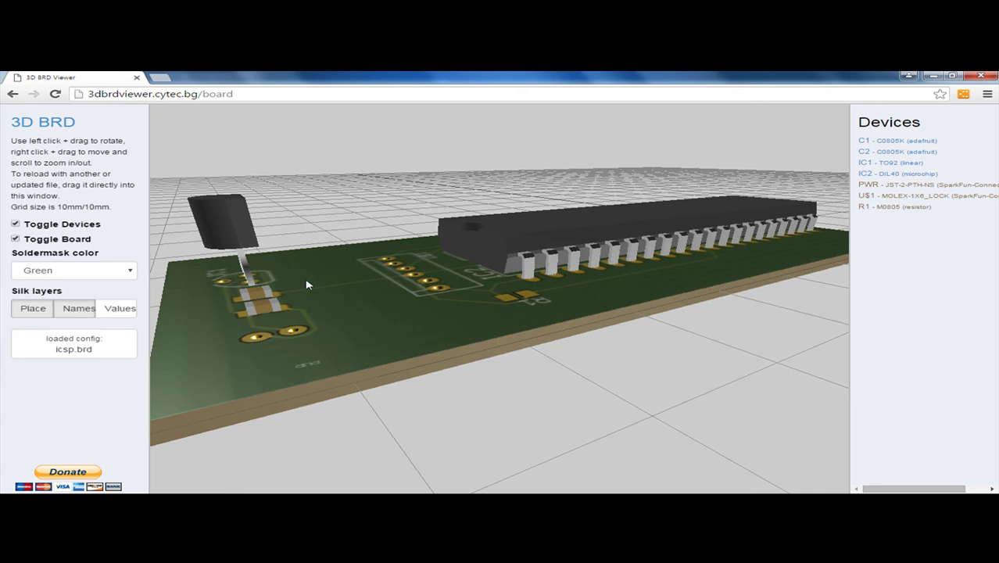
{"action": "left_click_drag", "start_coordinate": [307, 286], "coordinate": [399, 306]}
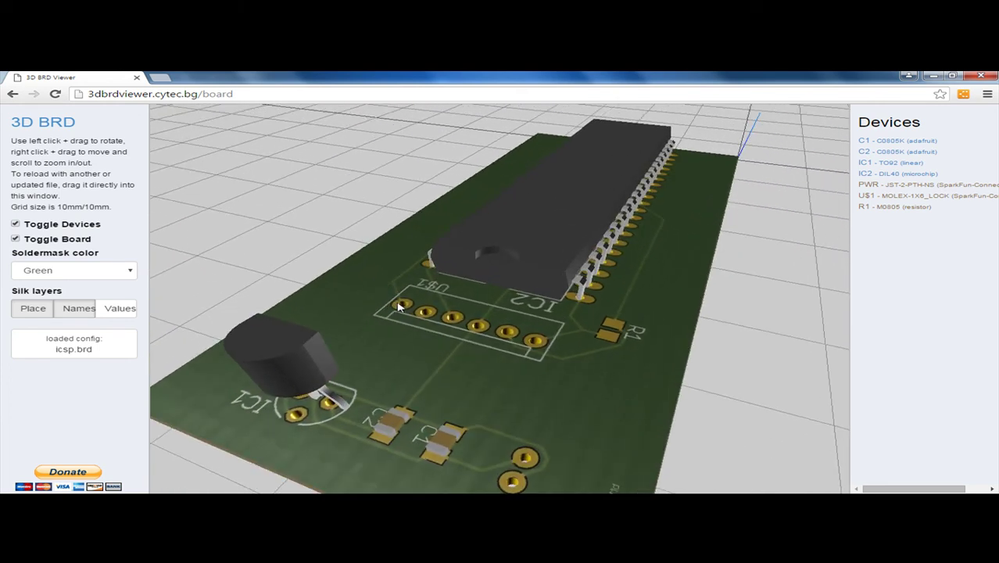
Step: Shift the IC1 (TO92) model back and forth in the board plane in 0.1 steps to align it with its footprint
{"action": "left_click", "coordinate": [891, 166]}
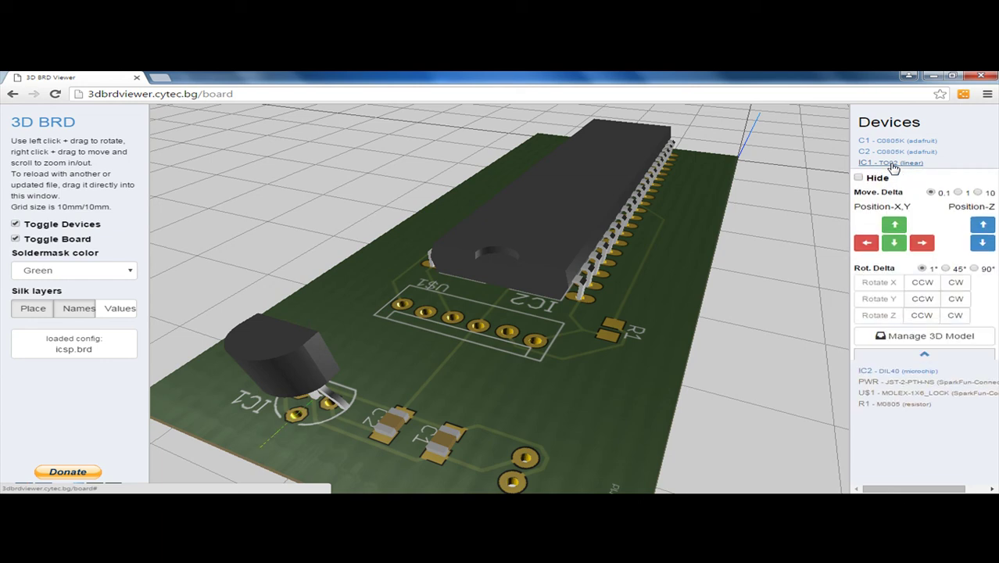
{"action": "left_click", "coordinate": [894, 244]}
{"action": "left_click", "coordinate": [896, 249]}
{"action": "left_click", "coordinate": [897, 249]}
{"action": "left_click", "coordinate": [896, 248]}
{"action": "left_click", "coordinate": [902, 228]}
{"action": "left_click", "coordinate": [903, 228]}
{"action": "left_click", "coordinate": [903, 228]}
{"action": "left_click", "coordinate": [902, 228]}
{"action": "left_click", "coordinate": [902, 228]}
{"action": "left_click", "coordinate": [902, 228]}
{"action": "left_click", "coordinate": [903, 228]}
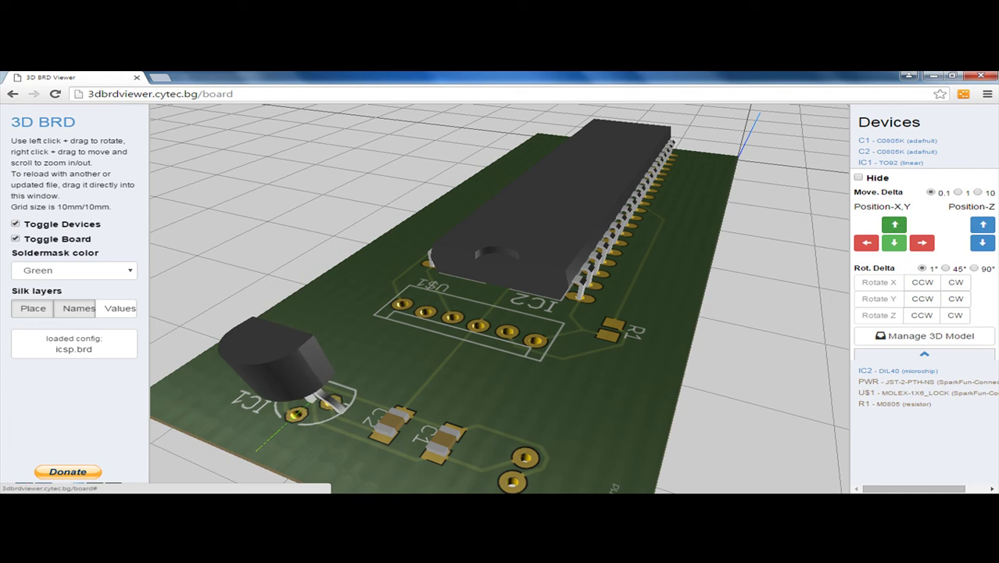
Step: Lower the IC1 model in 0.1 steps until it sits on the board, and fine-tune its sideways position
{"action": "left_click", "coordinate": [982, 244]}
{"action": "left_click", "coordinate": [982, 244]}
{"action": "left_click", "coordinate": [981, 244]}
{"action": "left_click", "coordinate": [980, 244]}
{"action": "left_click", "coordinate": [980, 244]}
{"action": "left_click", "coordinate": [980, 243]}
{"action": "left_click", "coordinate": [980, 244]}
{"action": "left_click", "coordinate": [980, 244]}
{"action": "left_click", "coordinate": [980, 243]}
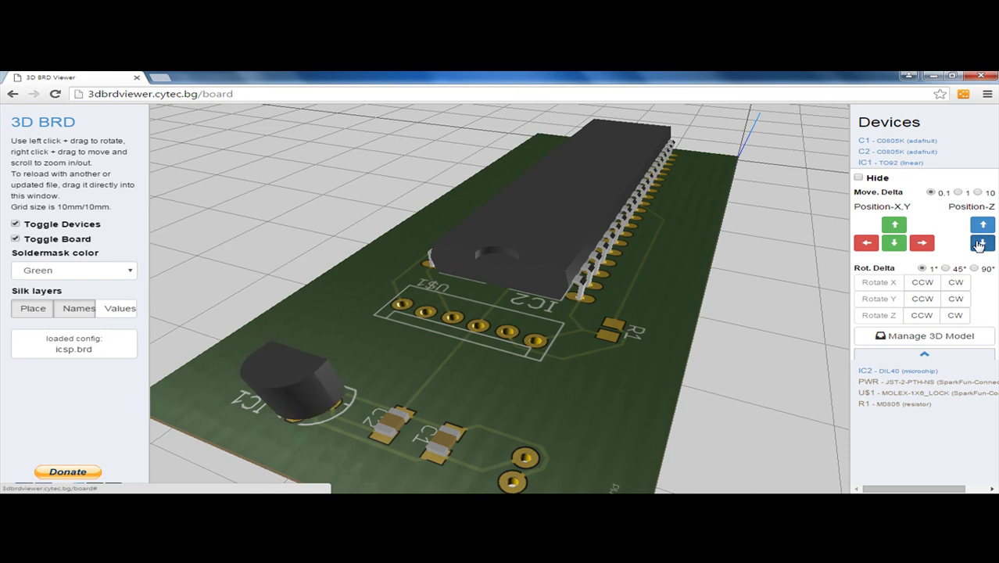
{"action": "left_click", "coordinate": [980, 244]}
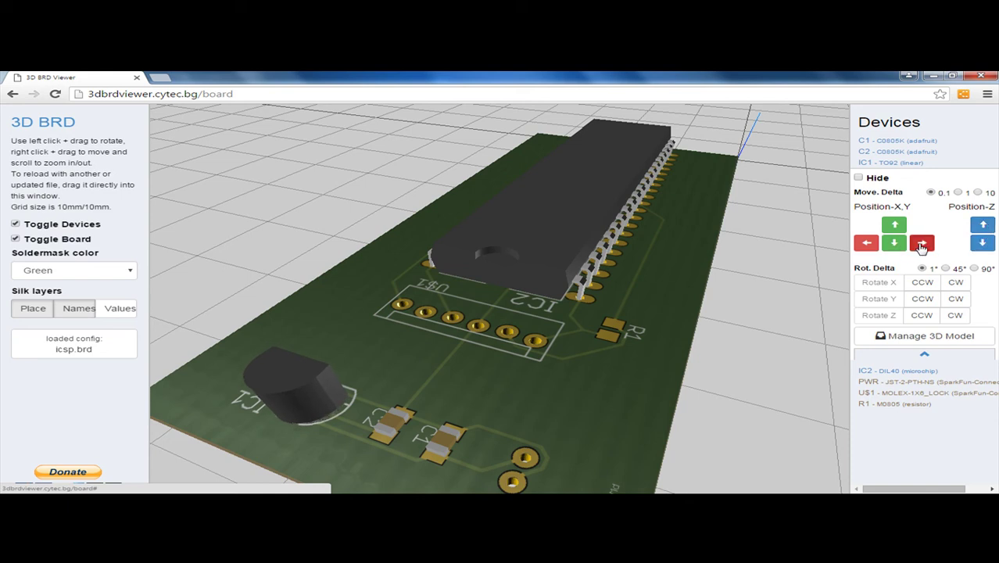
{"action": "left_click", "coordinate": [866, 243]}
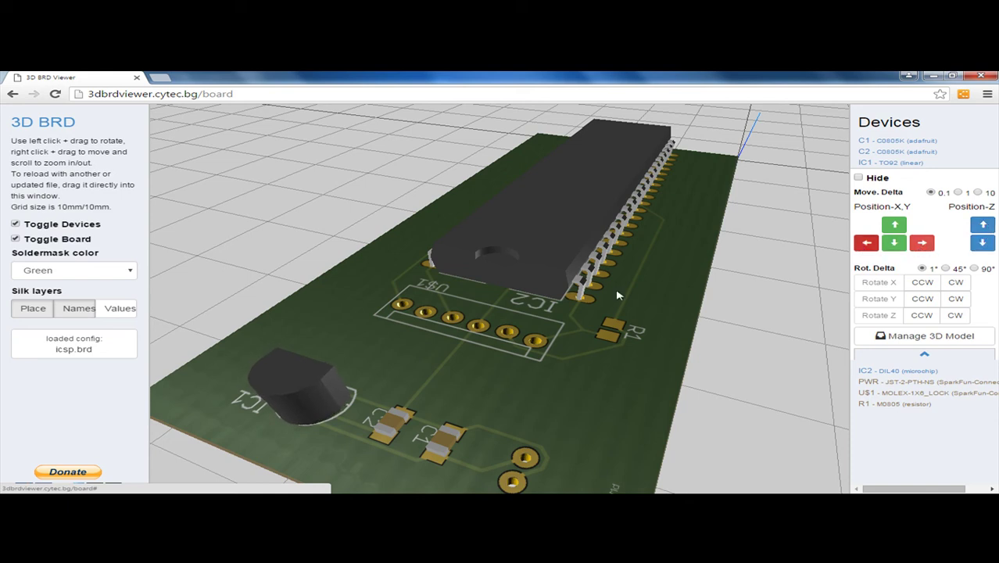
Step: Check IC1's seating on the board from another angle and close its placement controls
{"action": "right_click_drag", "start_coordinate": [500, 379], "coordinate": [502, 365]}
{"action": "left_click_drag", "start_coordinate": [501, 365], "coordinate": [420, 376]}
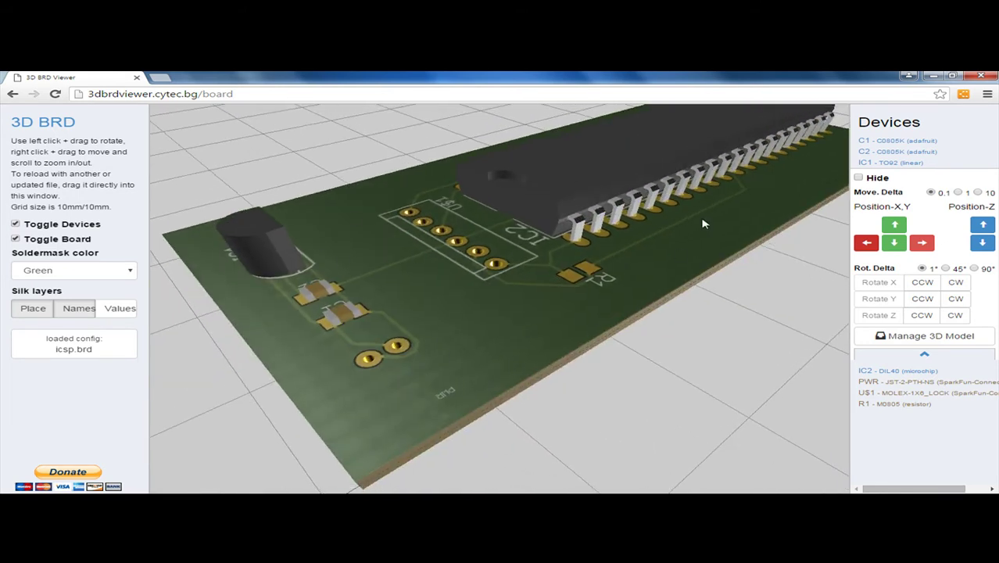
{"action": "scroll", "coordinate": [504, 308], "scroll_direction": "down", "scroll_amount": 10}
{"action": "scroll", "coordinate": [510, 272], "scroll_direction": "up", "scroll_amount": 5}
{"action": "scroll", "coordinate": [508, 275], "scroll_direction": "up", "scroll_amount": 6}
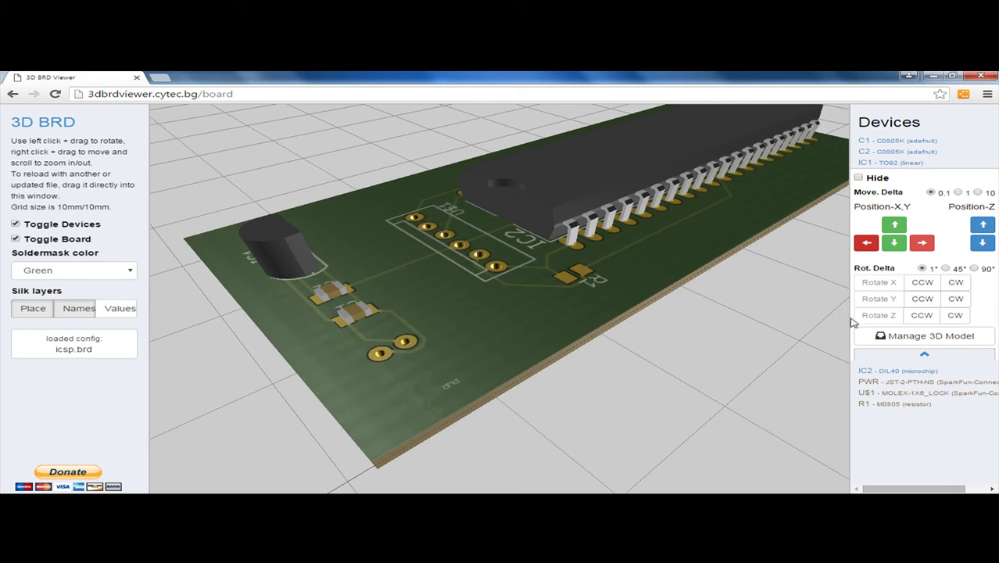
{"action": "left_click", "coordinate": [914, 356]}
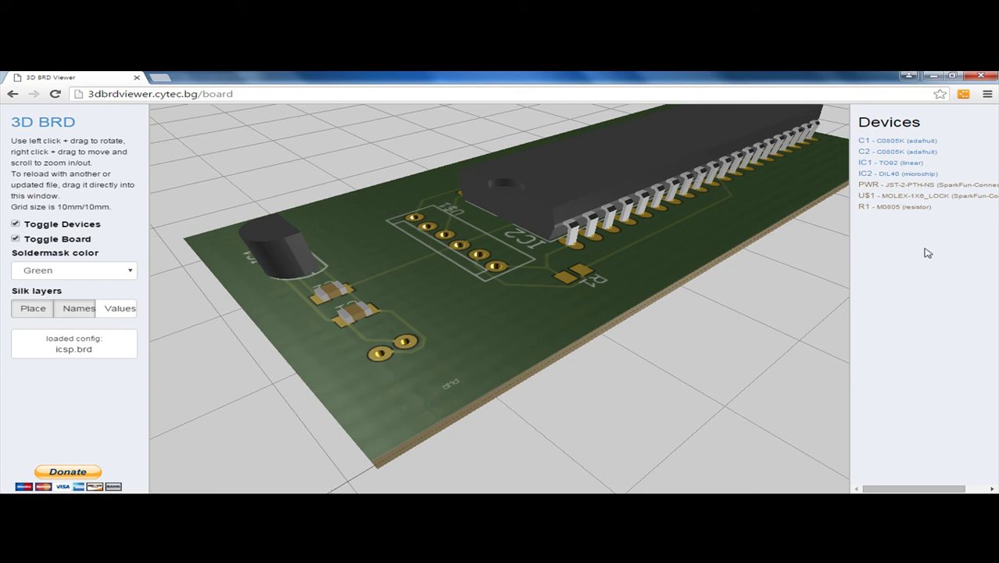
Step: Open the 3D model library for resistor R1 (M0805) and look through the component categories
{"action": "left_click", "coordinate": [902, 207]}
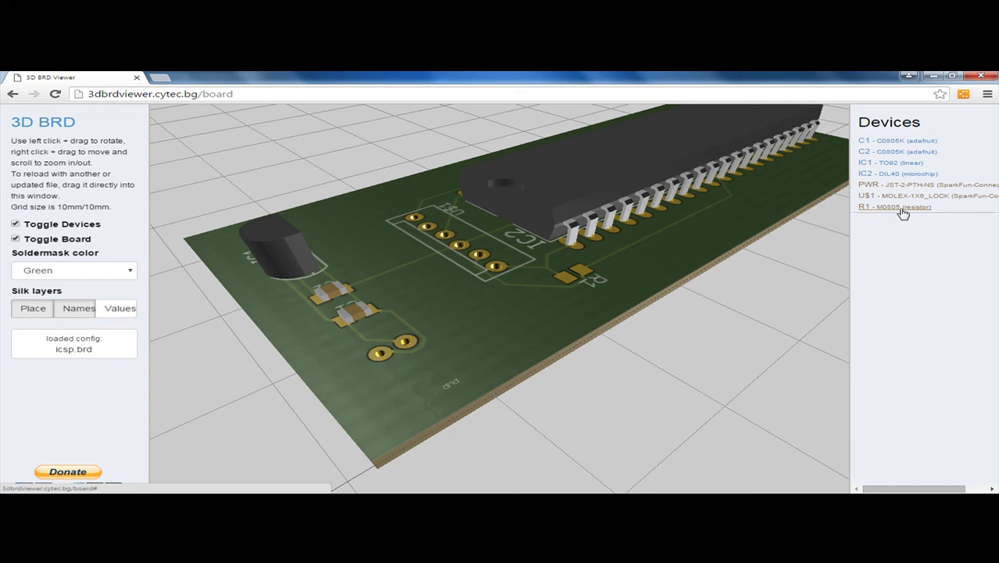
{"action": "left_click", "coordinate": [902, 209]}
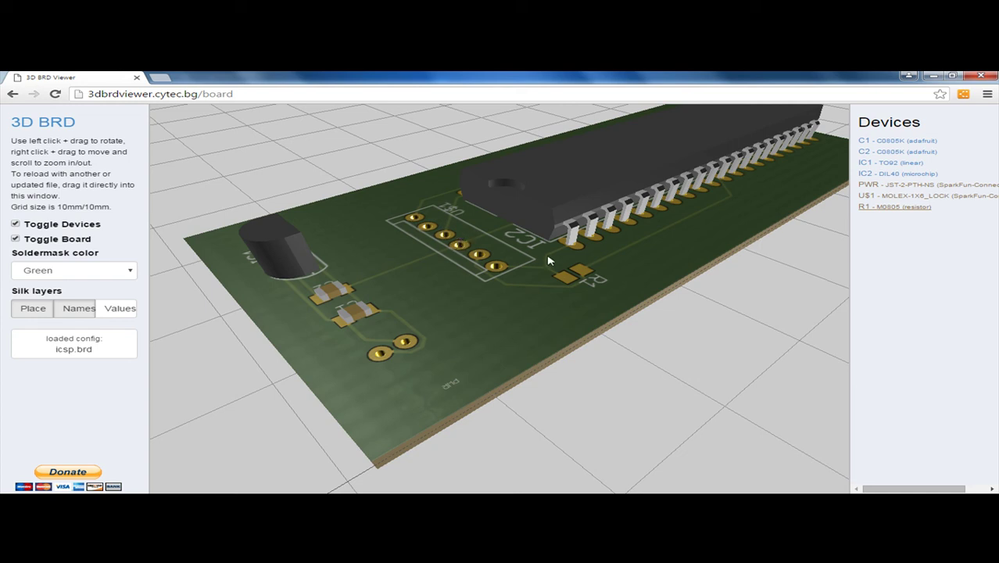
{"action": "left_click", "coordinate": [869, 209]}
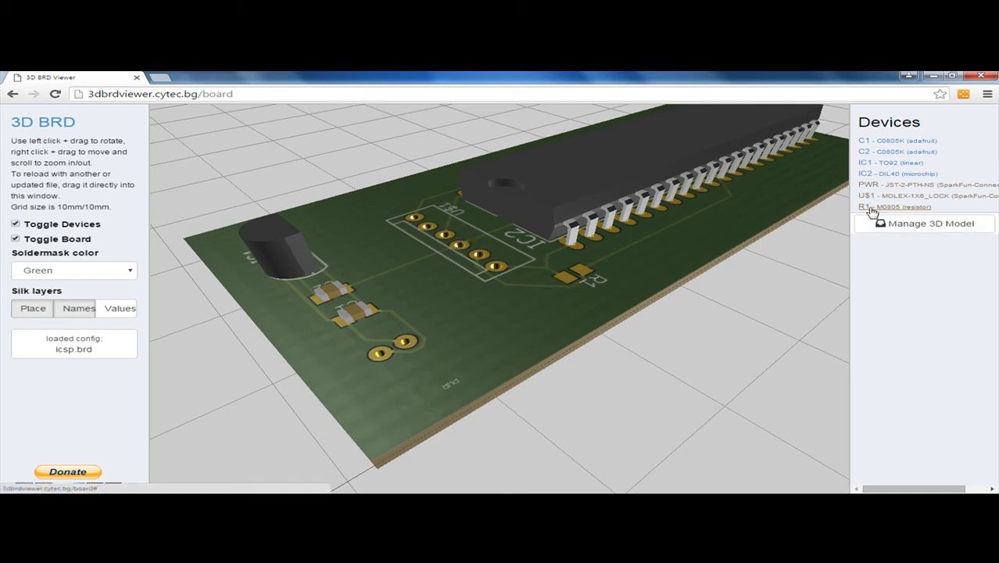
{"action": "left_click", "coordinate": [913, 227]}
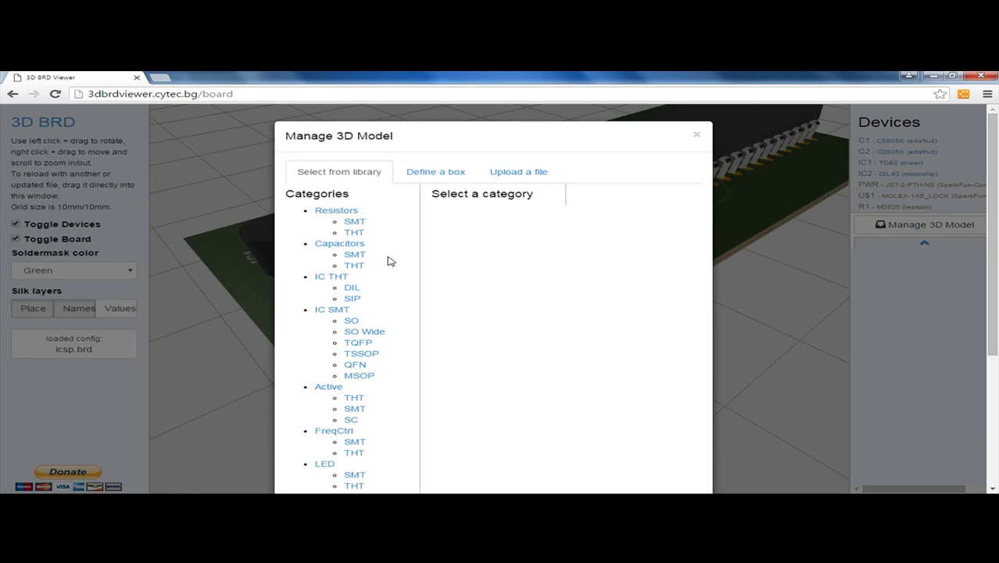
{"action": "scroll", "coordinate": [361, 290], "scroll_direction": "down", "scroll_amount": 2}
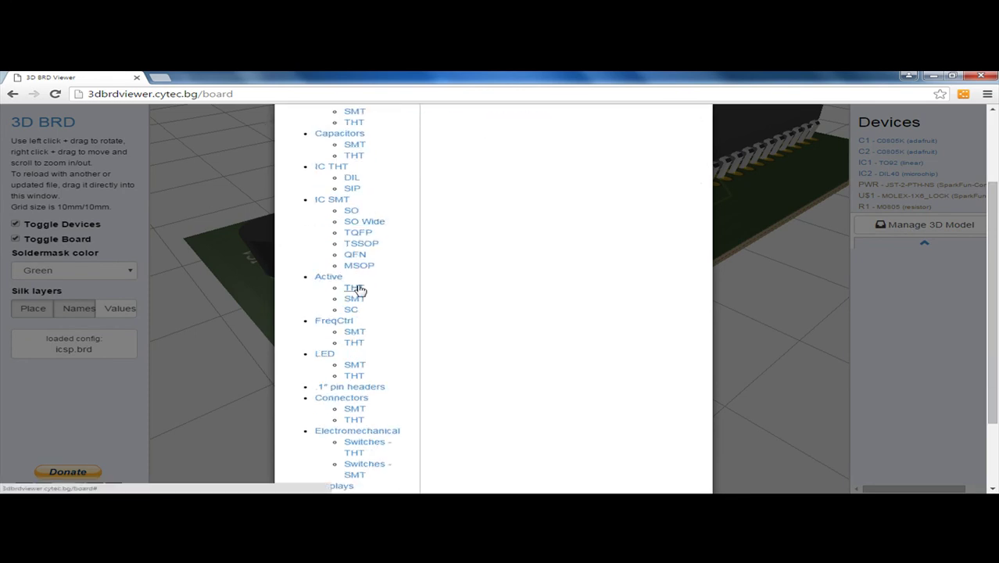
{"action": "scroll", "coordinate": [358, 288], "scroll_direction": "down", "scroll_amount": 2}
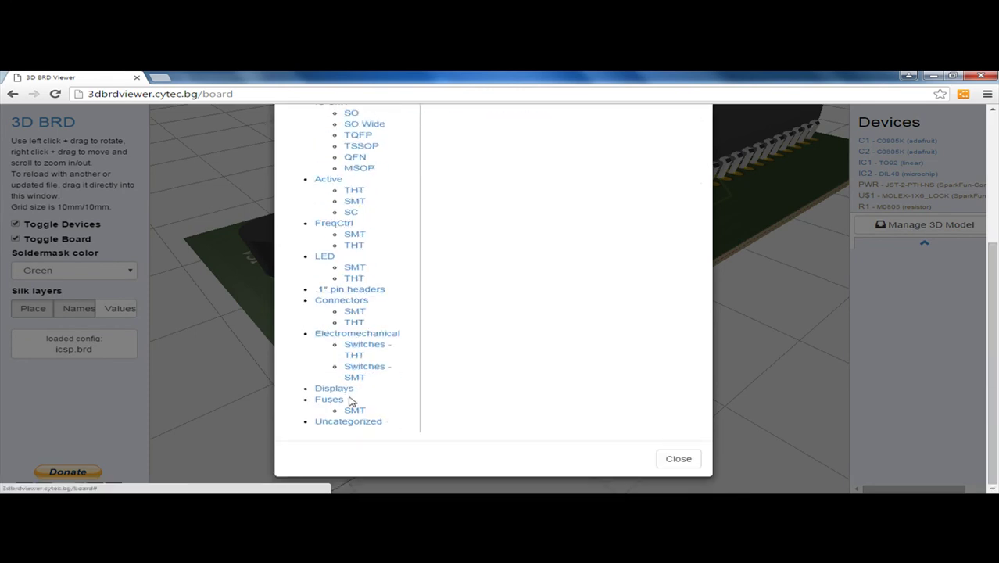
{"action": "scroll", "coordinate": [384, 275], "scroll_direction": "up", "scroll_amount": 2}
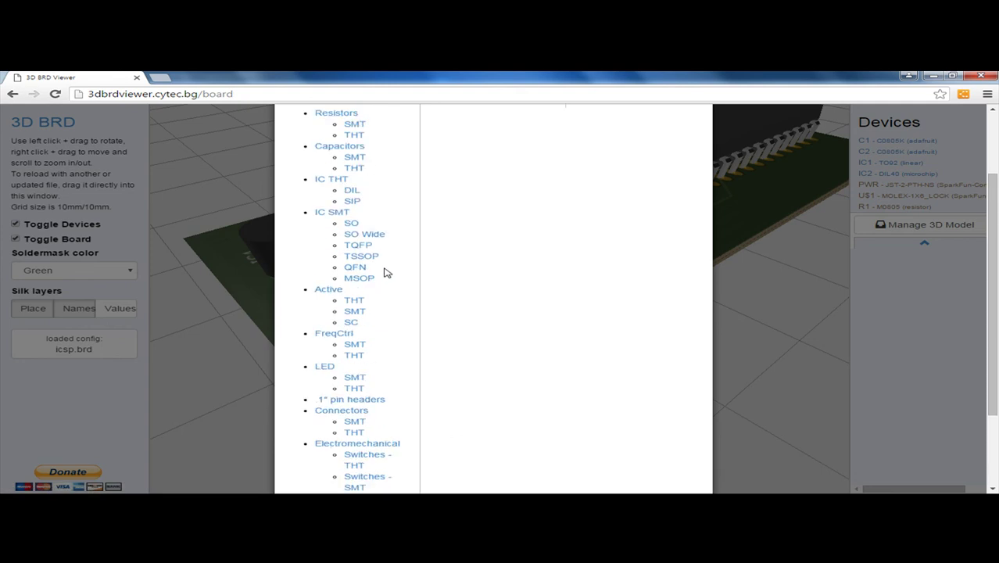
{"action": "scroll", "coordinate": [384, 273], "scroll_direction": "up", "scroll_amount": 1}
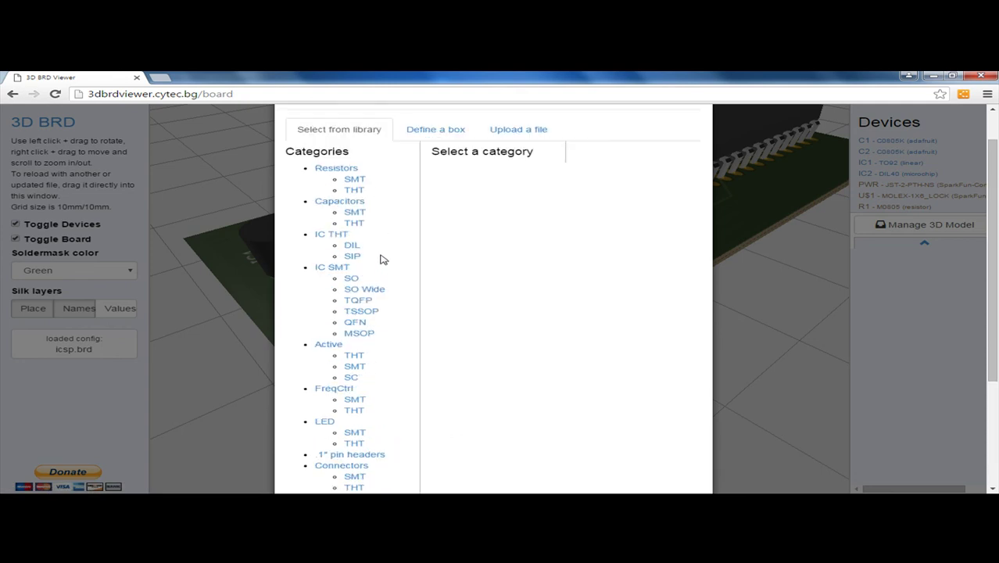
Step: Place the R0805 model from the SMT resistors category on R1 and check its fit on the pads
{"action": "left_click", "coordinate": [354, 182]}
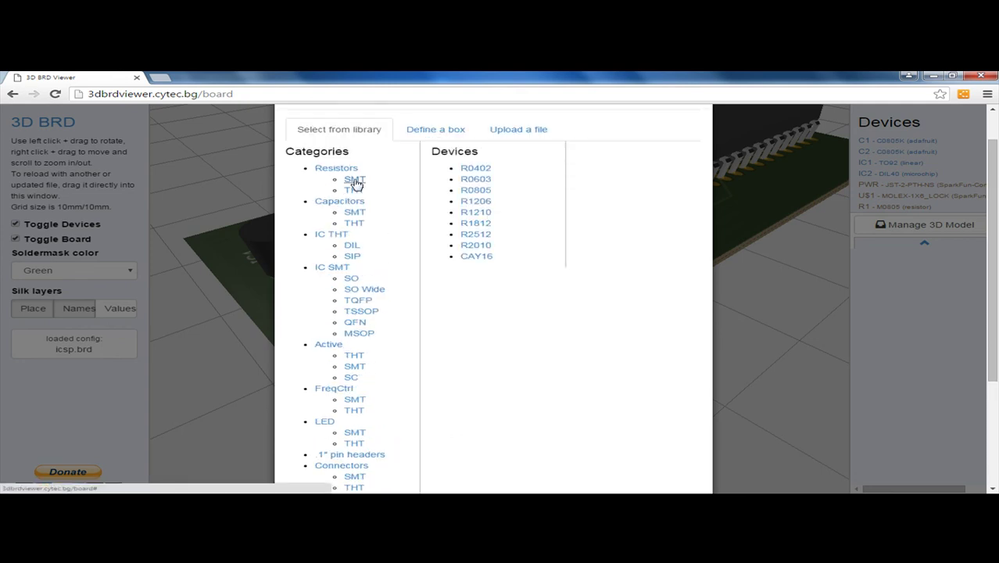
{"action": "left_click", "coordinate": [352, 191]}
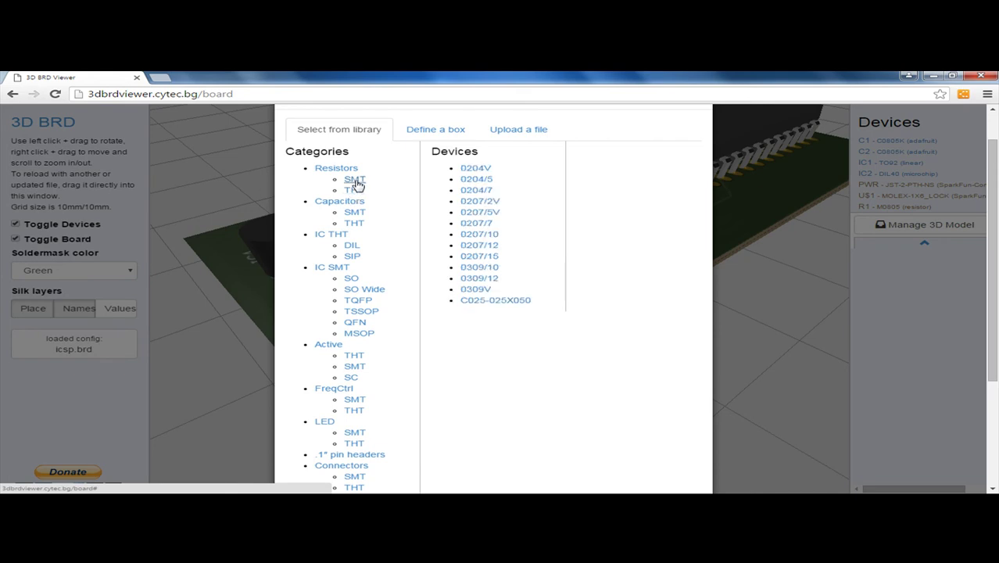
{"action": "left_click", "coordinate": [355, 180]}
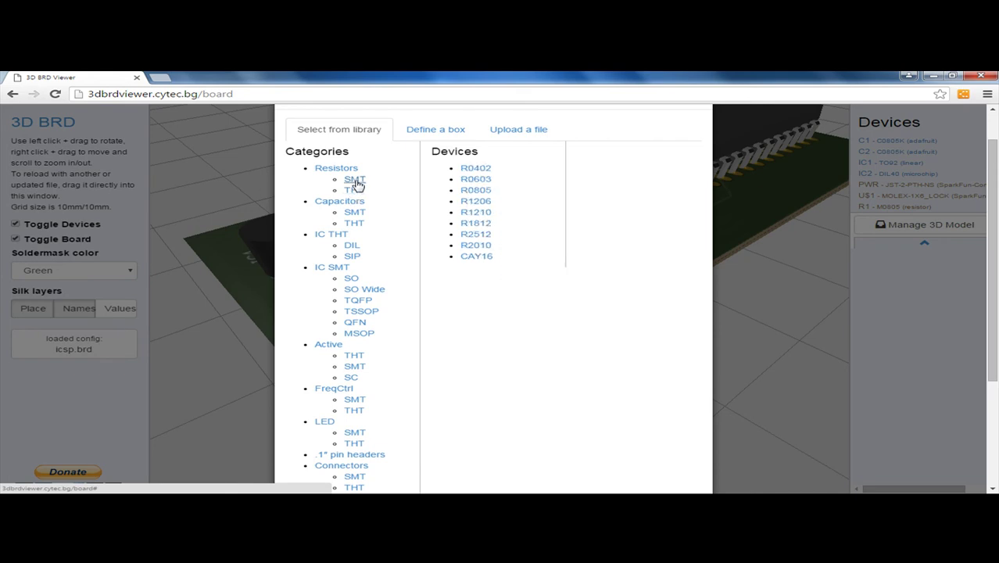
{"action": "left_click", "coordinate": [476, 191]}
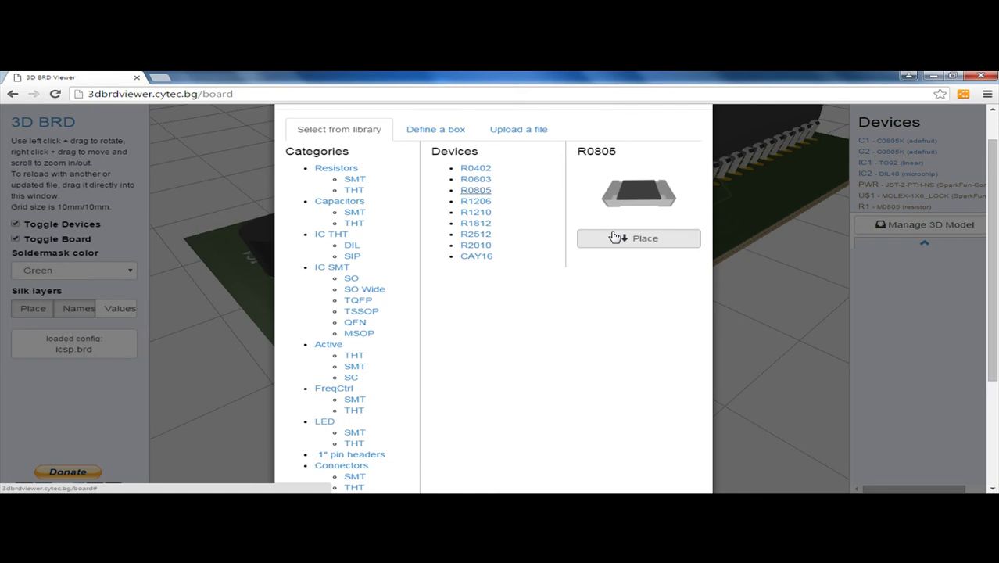
{"action": "left_click", "coordinate": [637, 239]}
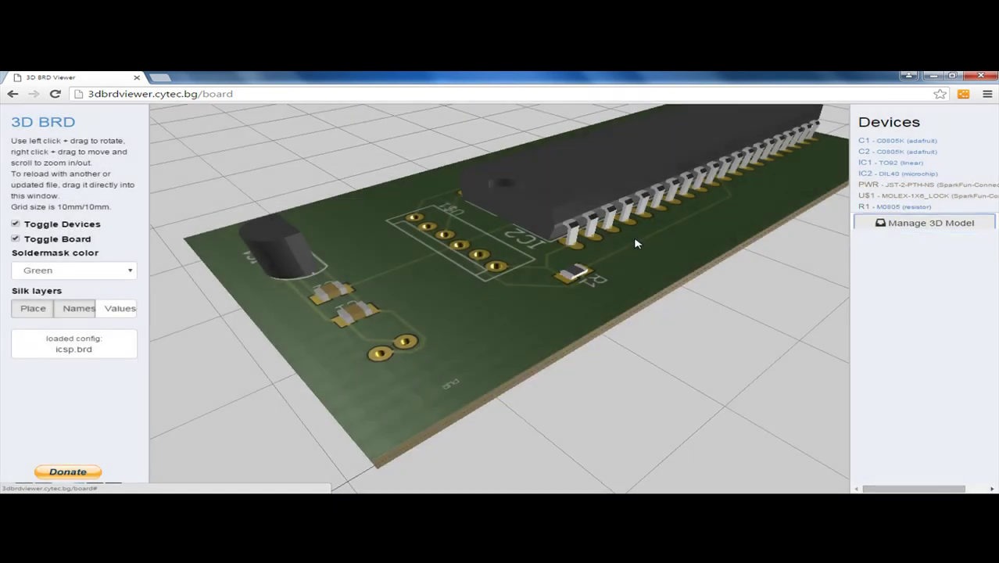
{"action": "scroll", "coordinate": [590, 278], "scroll_direction": "up", "scroll_amount": 3}
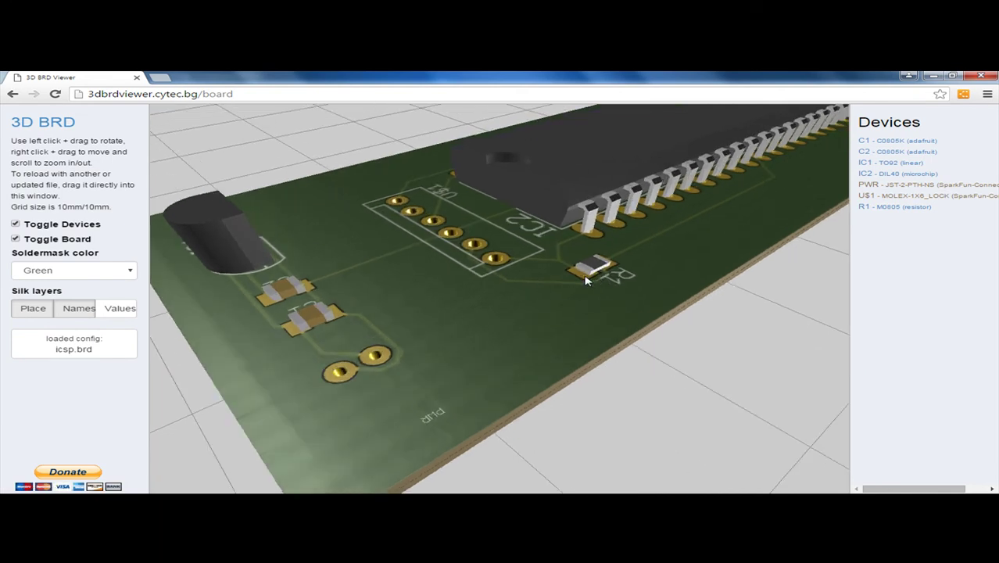
{"action": "scroll", "coordinate": [587, 281], "scroll_direction": "up", "scroll_amount": 3}
{"action": "scroll", "coordinate": [570, 290], "scroll_direction": "down", "scroll_amount": 5}
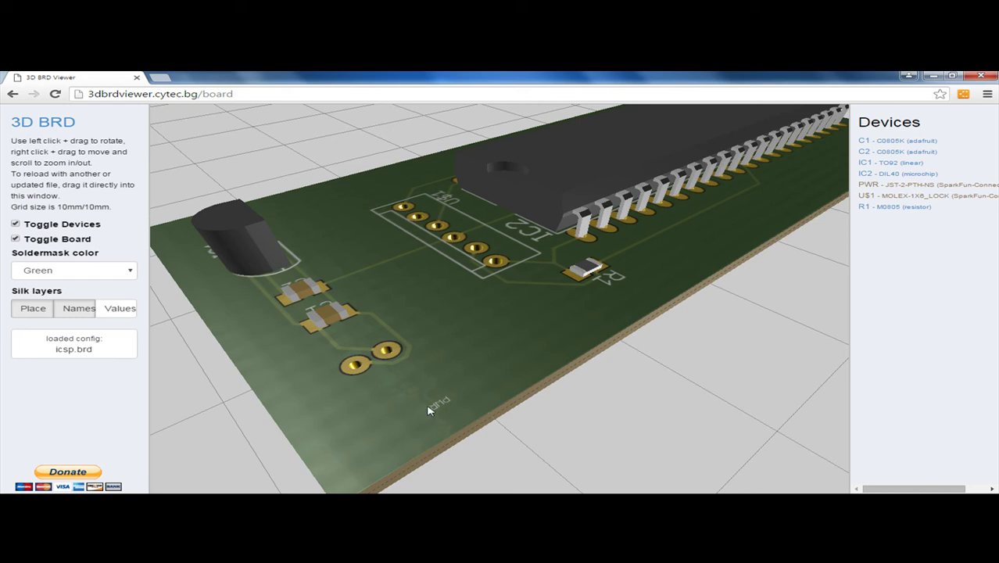
Step: Open the 3D model library for the PWR connector (JST-2-PTH-NS) and list the THT connector models
{"action": "left_click", "coordinate": [887, 196]}
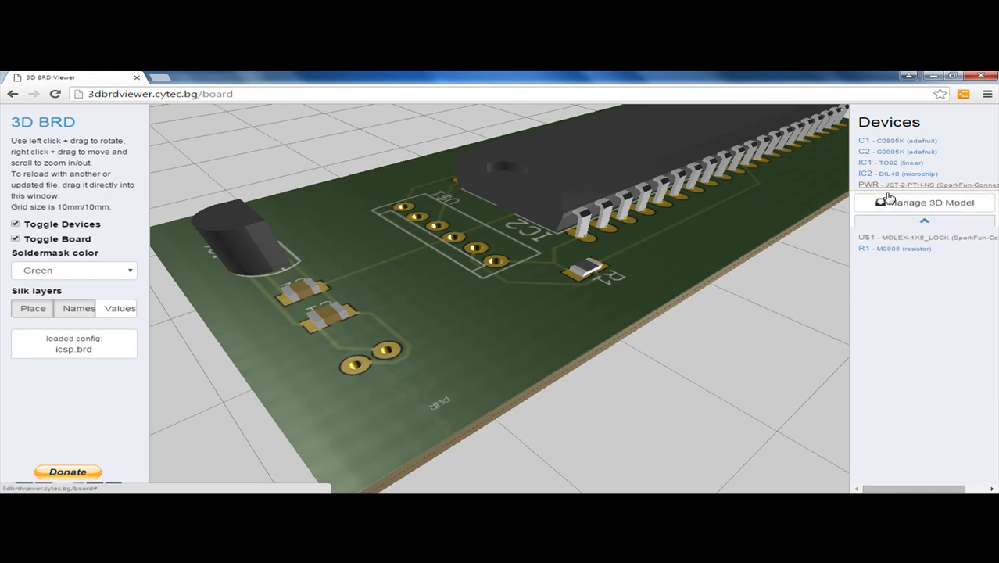
{"action": "left_click", "coordinate": [905, 206]}
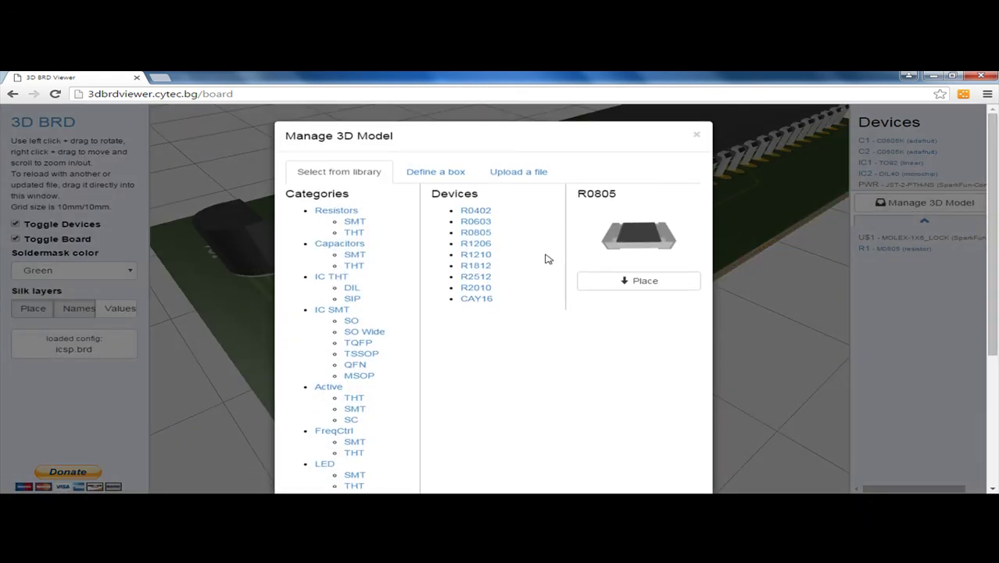
{"action": "scroll", "coordinate": [350, 254], "scroll_direction": "down", "scroll_amount": 3}
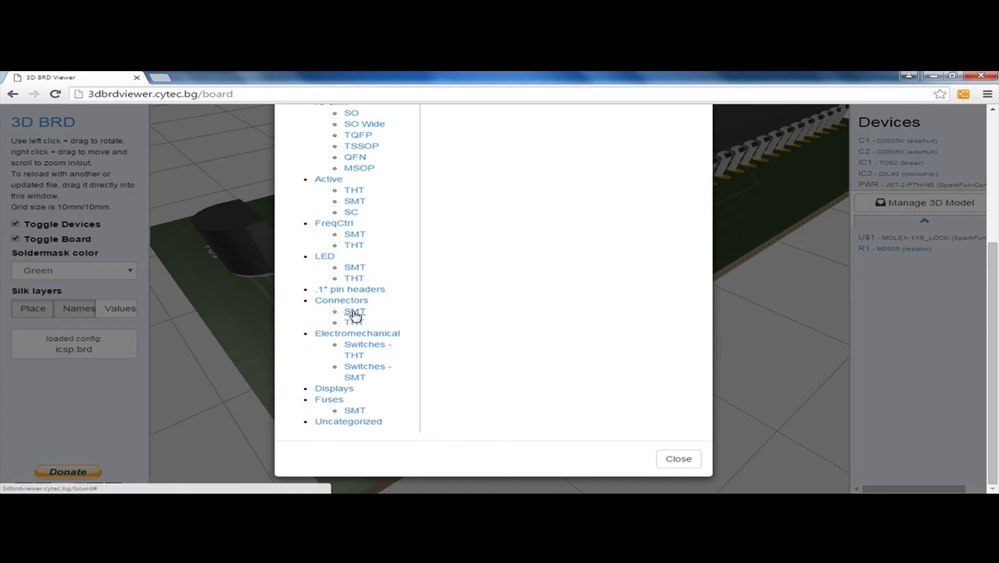
{"action": "left_click", "coordinate": [354, 312]}
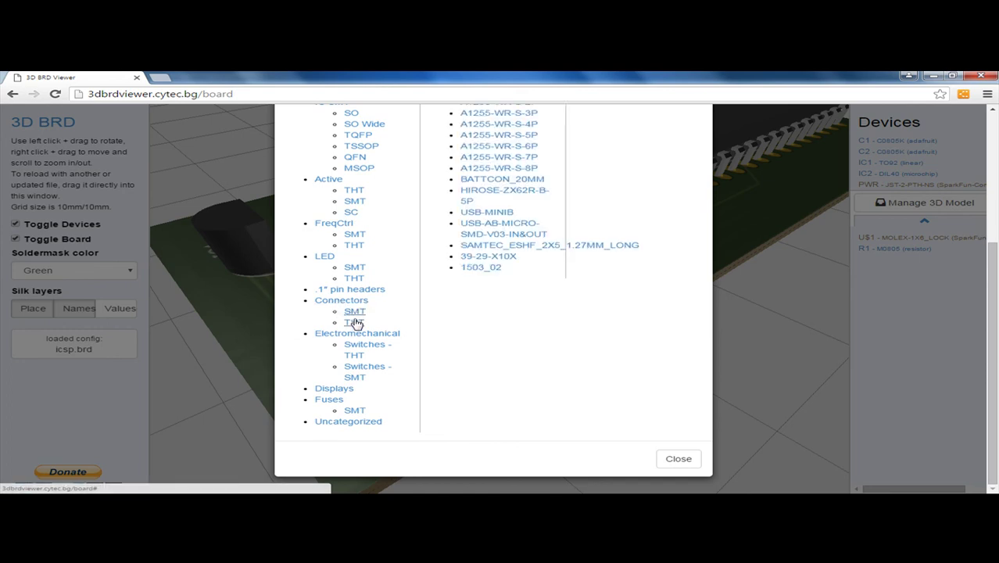
{"action": "left_click", "coordinate": [354, 322]}
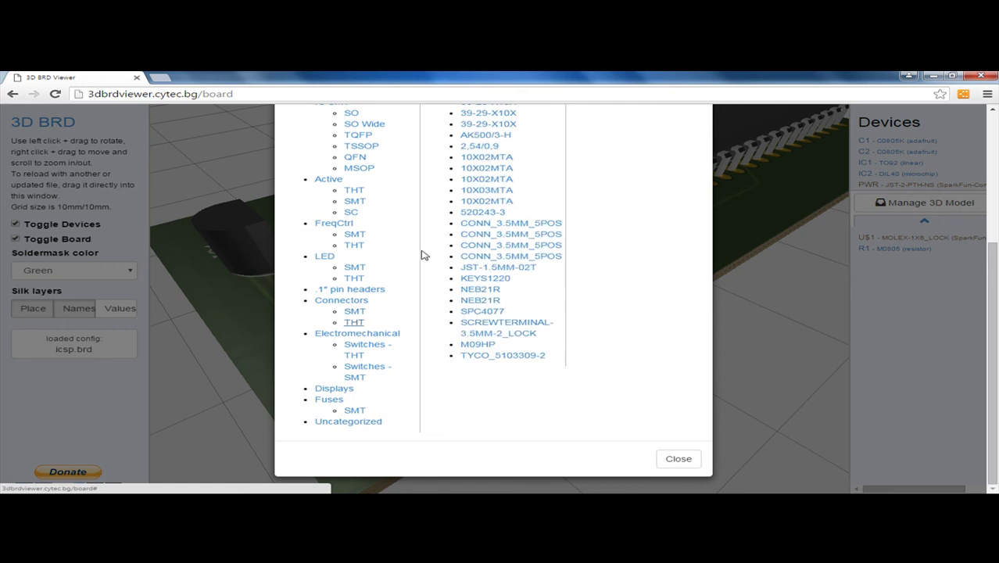
Step: Preview the JST_B4B-PH_HEADER, ATX24_RIGHT_ANGLE and AUDIO-JACK models and look through the rest of the THT connector list
{"action": "scroll", "coordinate": [499, 197], "scroll_direction": "up", "scroll_amount": 3}
{"action": "left_click", "coordinate": [495, 219]}
{"action": "scroll", "coordinate": [494, 219], "scroll_direction": "down", "scroll_amount": 1}
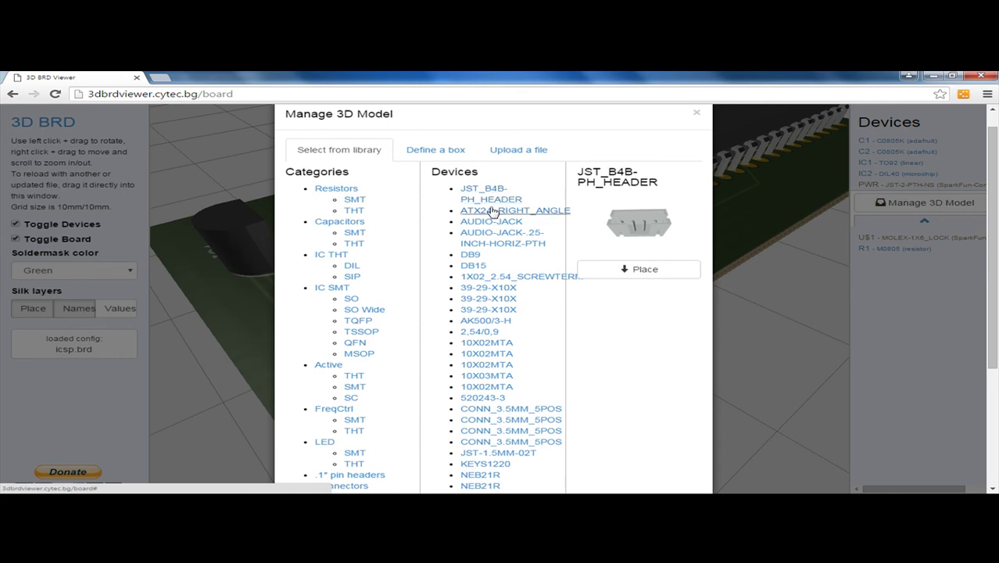
{"action": "left_click", "coordinate": [493, 210]}
{"action": "left_click", "coordinate": [485, 223]}
{"action": "scroll", "coordinate": [486, 315], "scroll_direction": "down", "scroll_amount": 2}
{"action": "scroll", "coordinate": [485, 317], "scroll_direction": "down", "scroll_amount": 3}
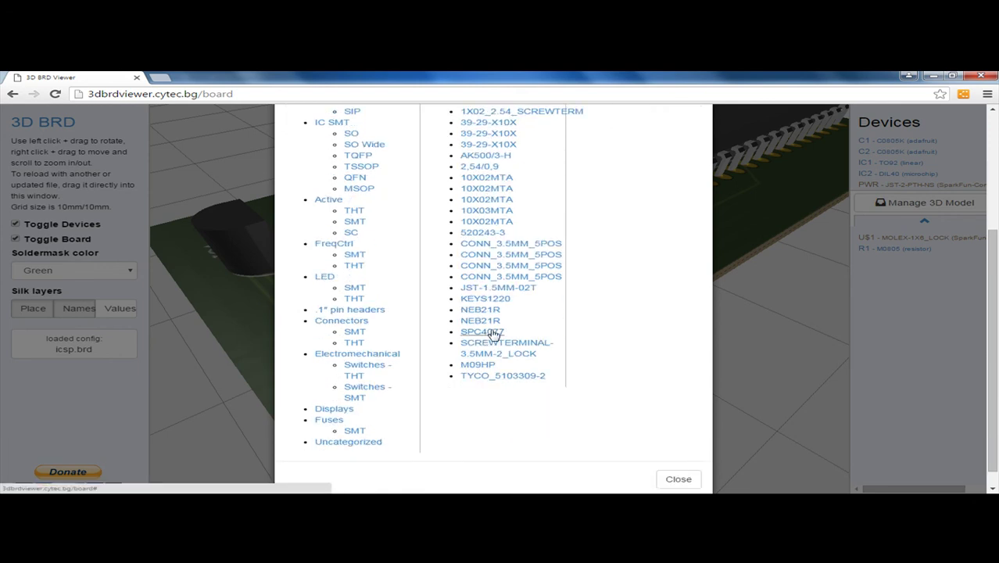
{"action": "scroll", "coordinate": [491, 287], "scroll_direction": "up", "scroll_amount": 1}
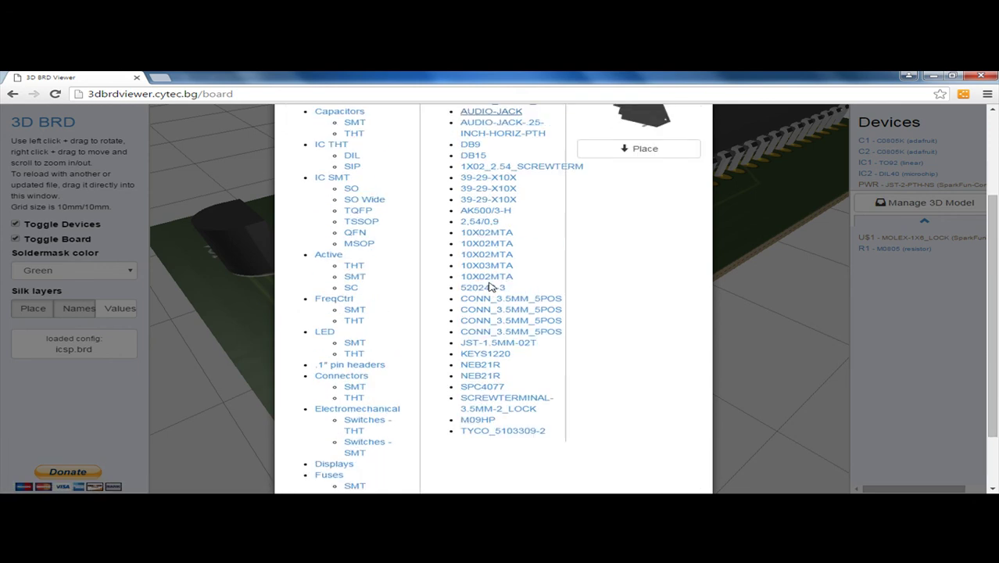
Step: Compare the 10X02MTA, CONN_3.5MM_5POS and NEB21R connector previews as candidates for PWR
{"action": "left_click", "coordinate": [488, 233]}
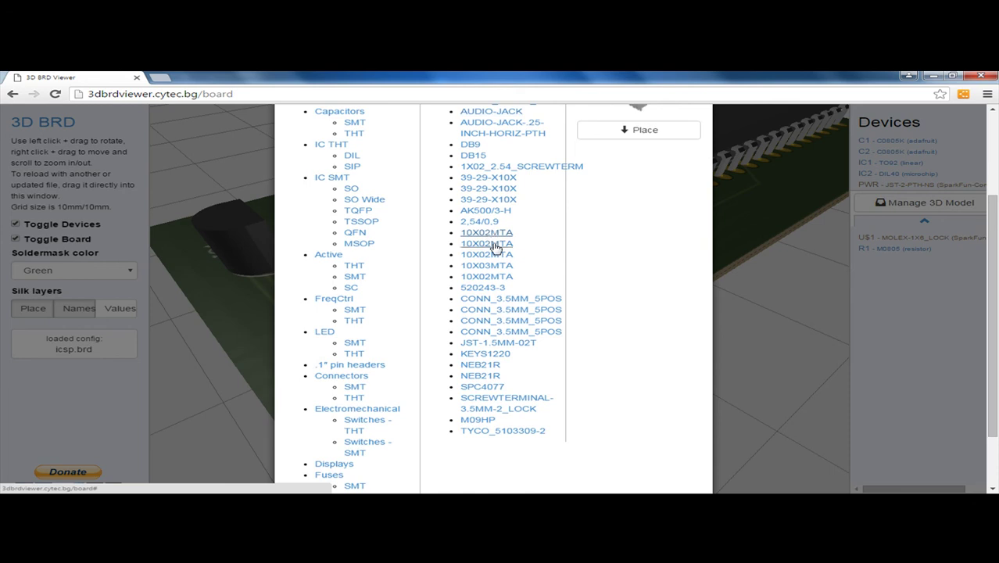
{"action": "scroll", "coordinate": [493, 242], "scroll_direction": "up", "scroll_amount": 2}
{"action": "scroll", "coordinate": [501, 305], "scroll_direction": "down", "scroll_amount": 1}
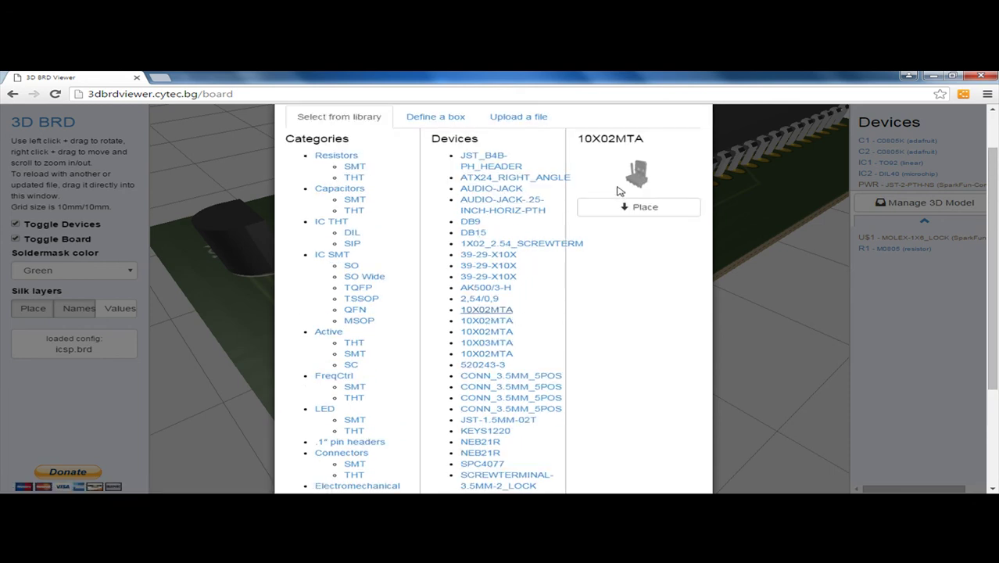
{"action": "left_click", "coordinate": [520, 376]}
{"action": "scroll", "coordinate": [521, 375], "scroll_direction": "down", "scroll_amount": 2}
{"action": "scroll", "coordinate": [536, 328], "scroll_direction": "up", "scroll_amount": 2}
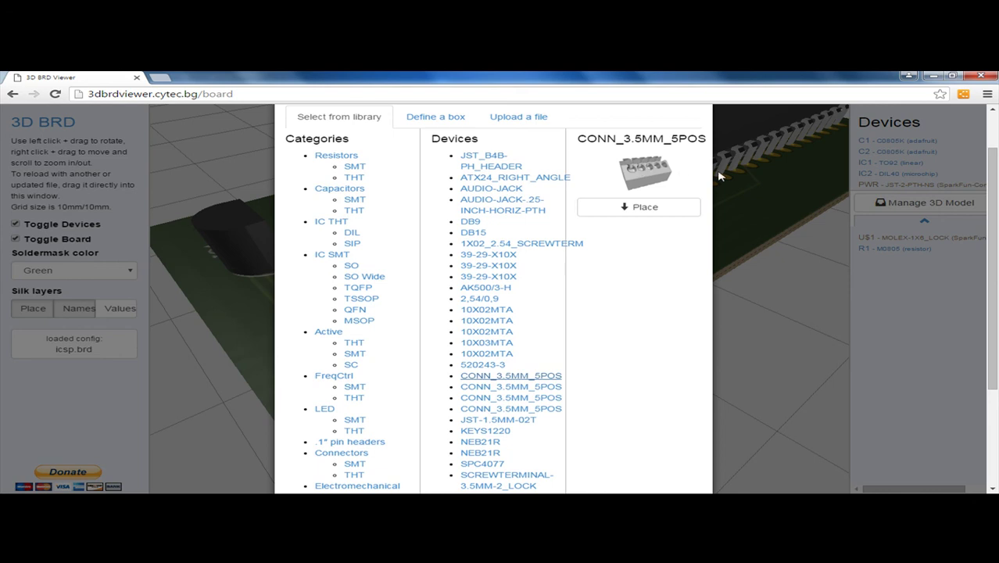
{"action": "scroll", "coordinate": [535, 320], "scroll_direction": "down", "scroll_amount": 2}
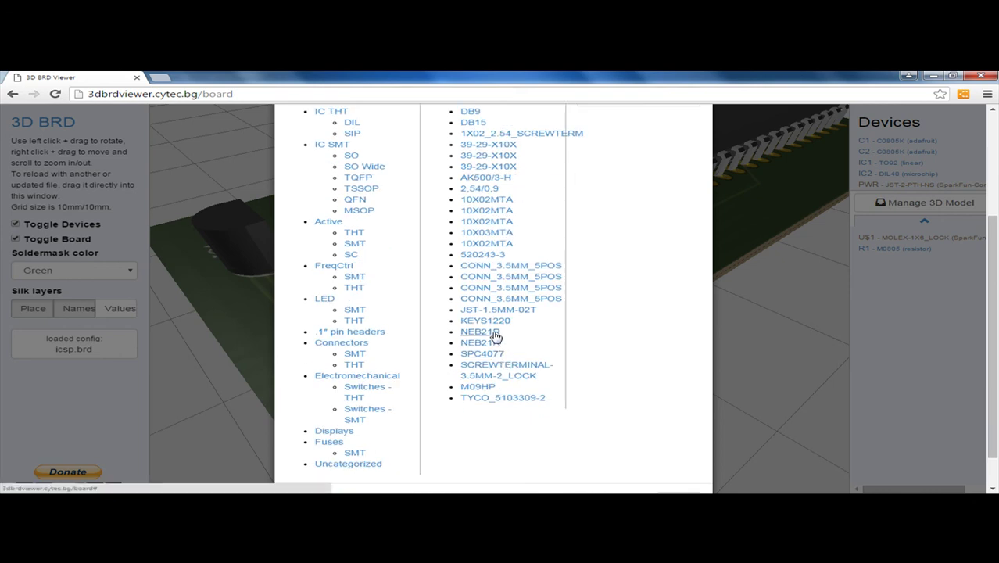
{"action": "left_click", "coordinate": [492, 333]}
{"action": "scroll", "coordinate": [500, 334], "scroll_direction": "down", "scroll_amount": 3}
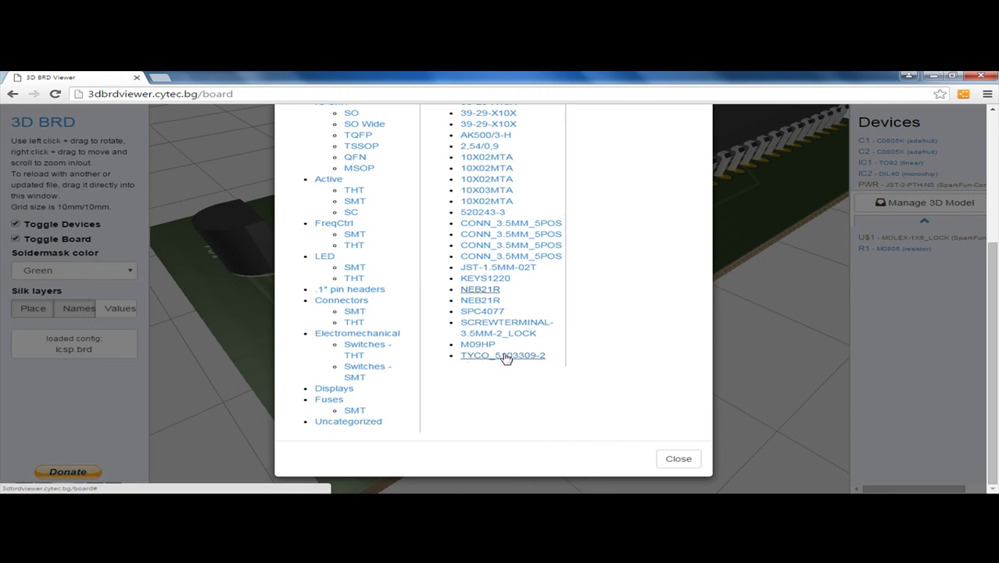
{"action": "left_click", "coordinate": [500, 356]}
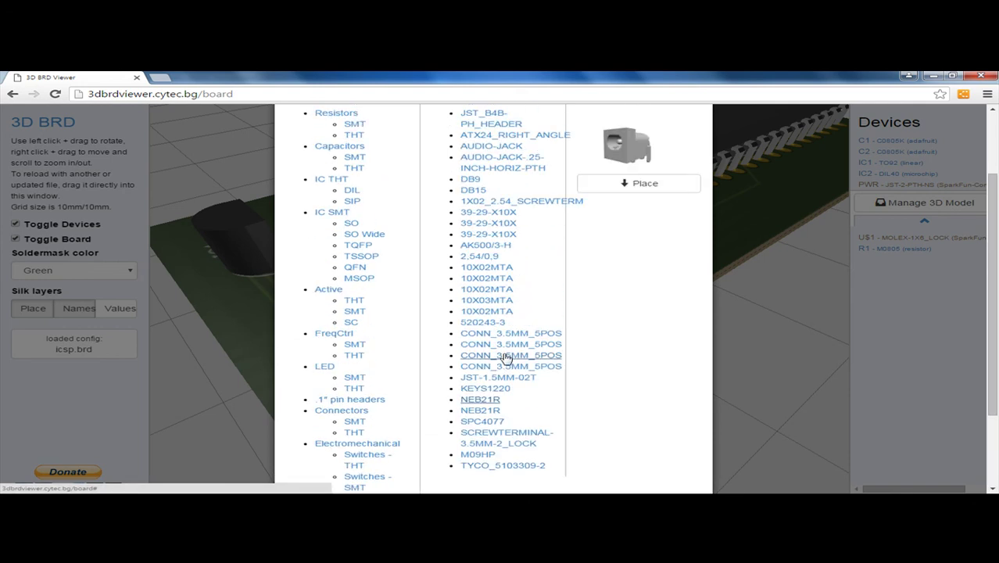
Step: Place the first 10X02MTA model from the THT connectors on PWR
{"action": "left_click", "coordinate": [491, 269]}
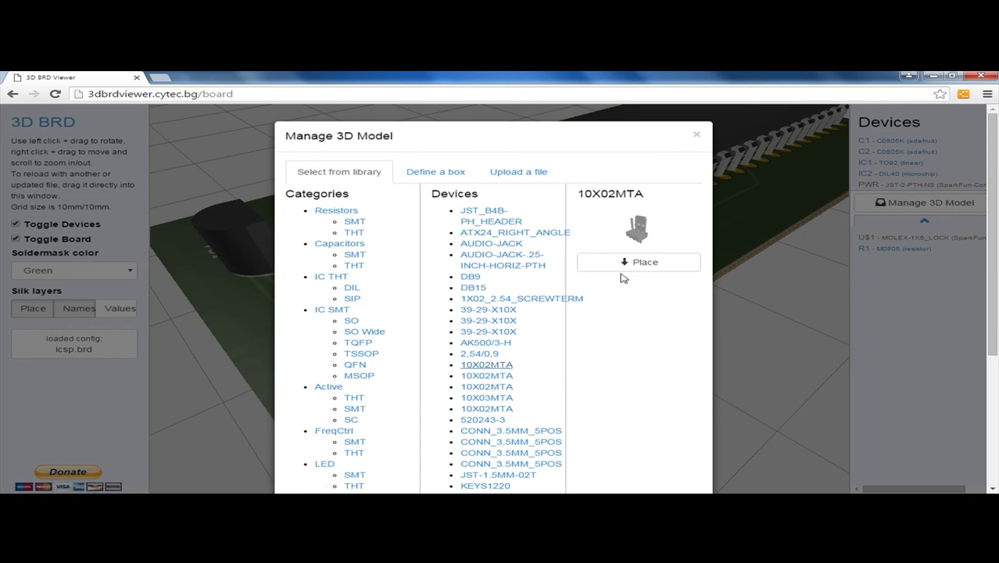
{"action": "left_click", "coordinate": [480, 379]}
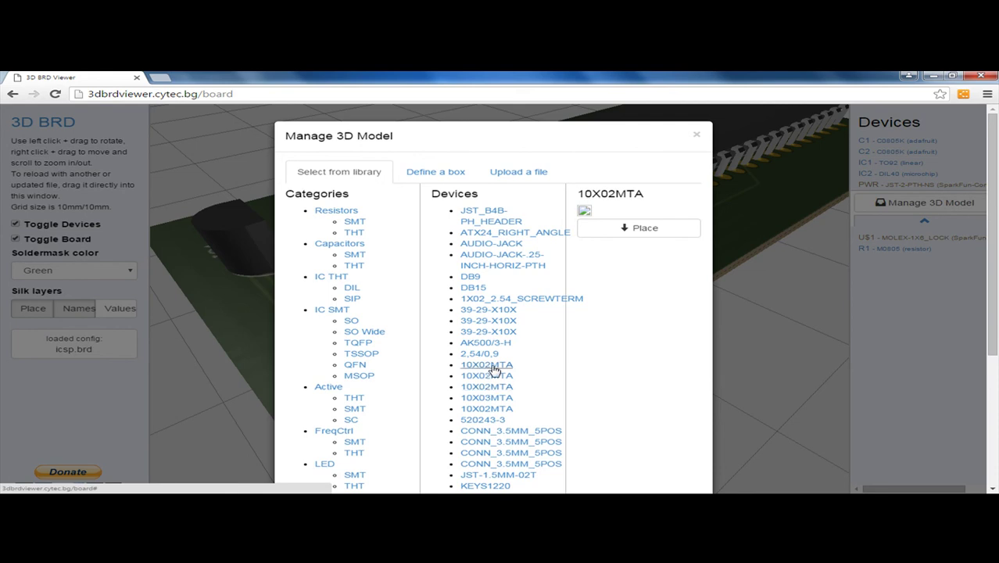
{"action": "left_click", "coordinate": [492, 365]}
{"action": "left_click", "coordinate": [640, 262]}
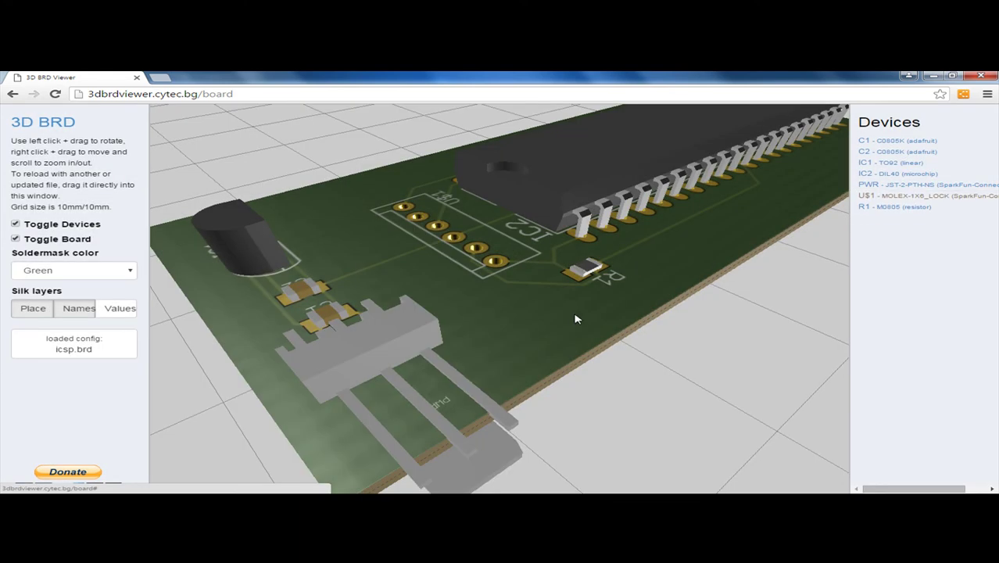
Step: Check how the placed PWR connector model sits on the board from a wider, rotated view
{"action": "scroll", "coordinate": [462, 372], "scroll_direction": "down", "scroll_amount": 5}
{"action": "right_click_drag", "start_coordinate": [429, 401], "coordinate": [516, 392]}
{"action": "left_click_drag", "start_coordinate": [516, 396], "coordinate": [537, 406]}
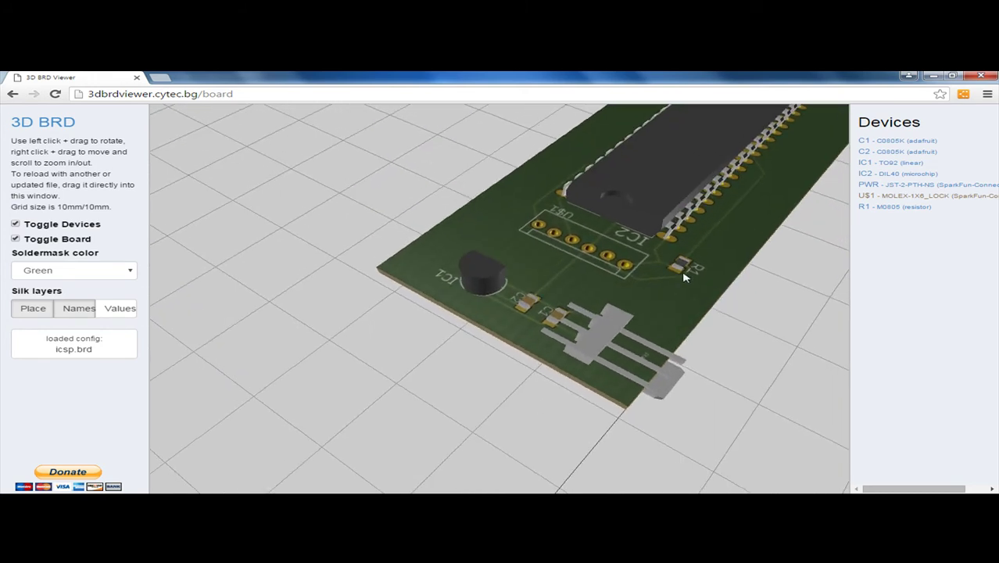
{"action": "scroll", "coordinate": [678, 287], "scroll_direction": "down", "scroll_amount": 10}
{"action": "scroll", "coordinate": [526, 280], "scroll_direction": "up", "scroll_amount": 4}
{"action": "scroll", "coordinate": [523, 282], "scroll_direction": "up", "scroll_amount": 2}
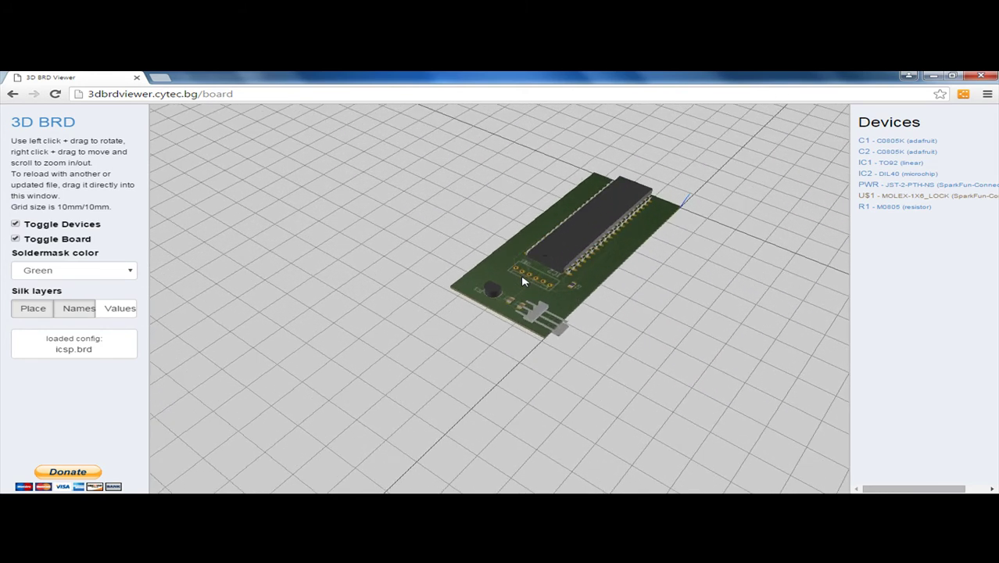
{"action": "left_click", "coordinate": [924, 196]}
{"action": "left_click", "coordinate": [924, 236]}
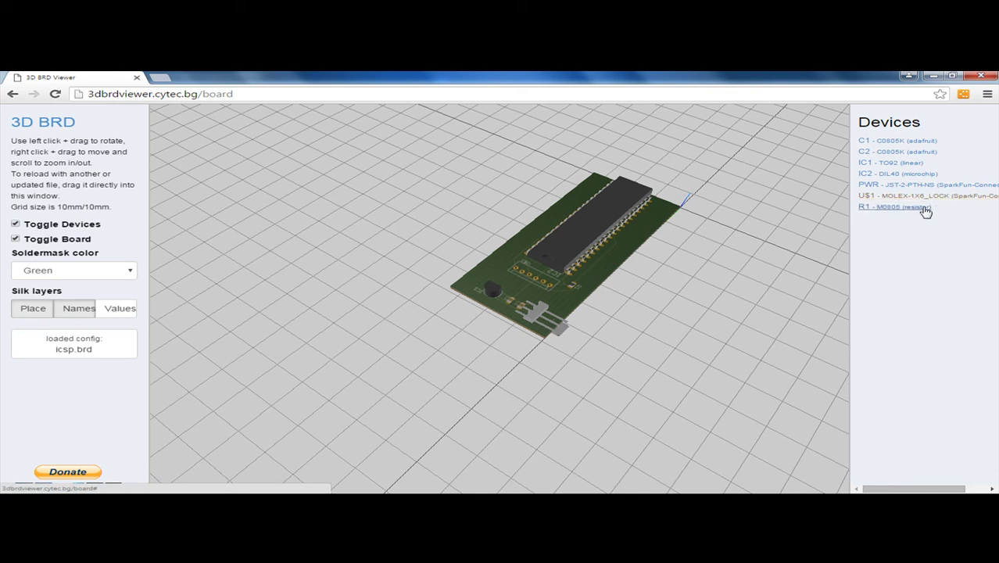
{"action": "left_click", "coordinate": [918, 197]}
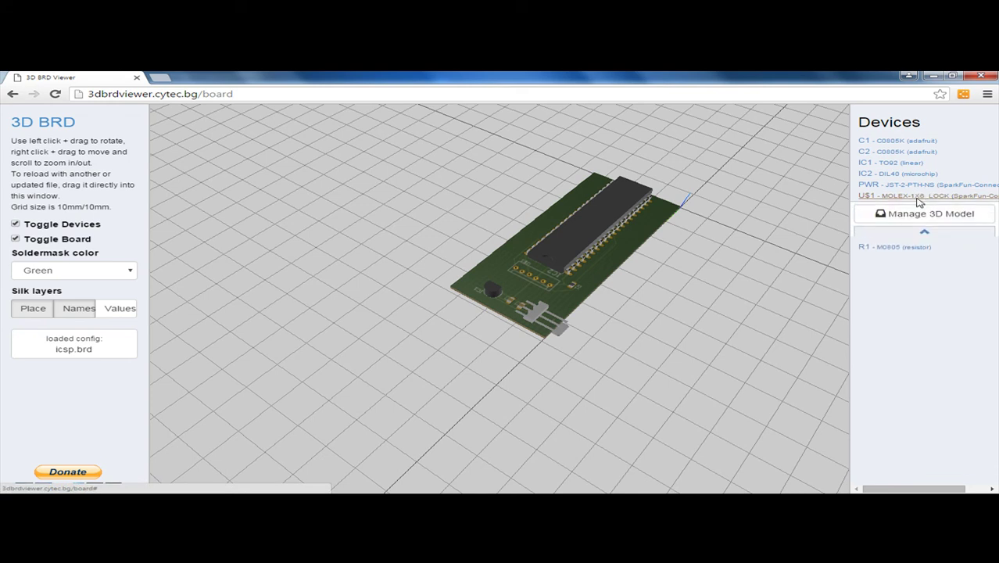
{"action": "left_click", "coordinate": [891, 216]}
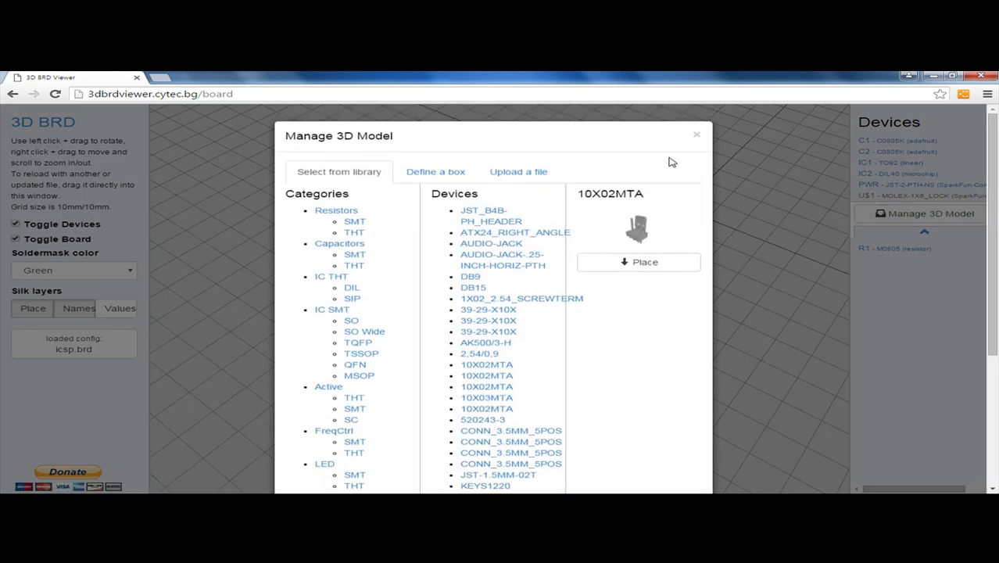
{"action": "left_click", "coordinate": [698, 138]}
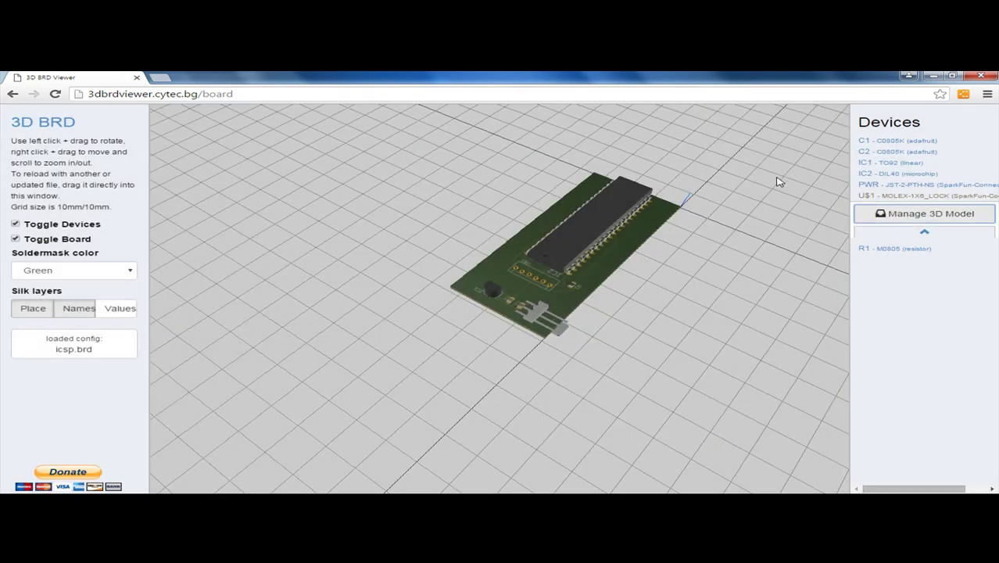
{"action": "left_click", "coordinate": [876, 197]}
{"action": "left_click", "coordinate": [880, 198]}
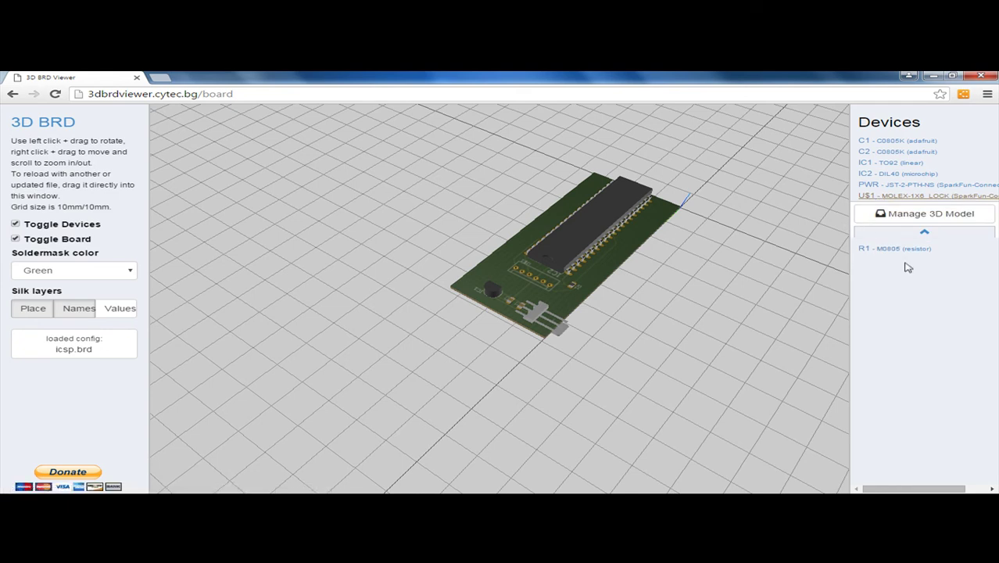
{"action": "left_click", "coordinate": [923, 231]}
{"action": "left_click", "coordinate": [923, 232]}
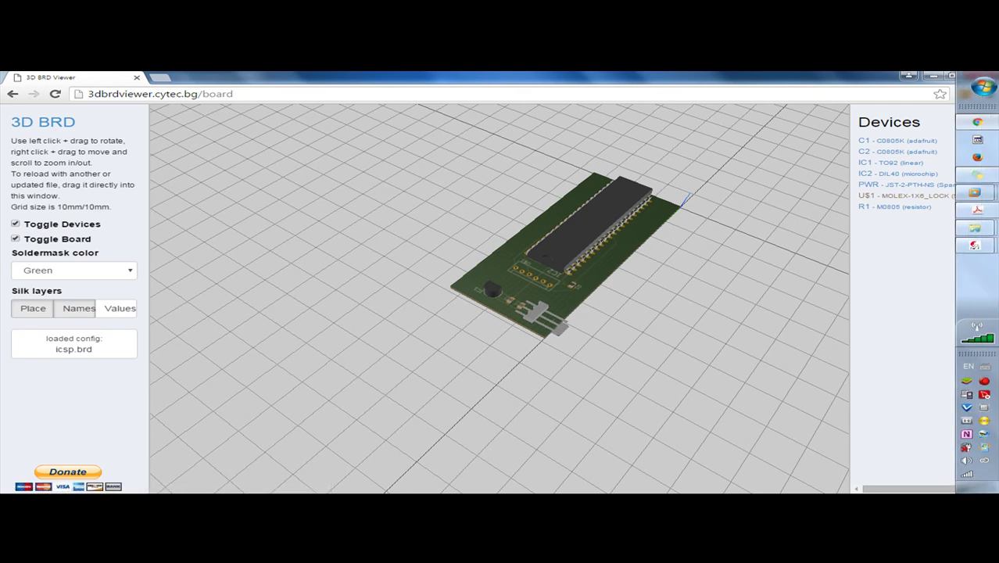
Step: Look through the THT connector models for U$1 (MOLEX-1X6_LOCK) and close the library without placing one
{"action": "left_click", "coordinate": [884, 194]}
{"action": "left_click", "coordinate": [877, 221]}
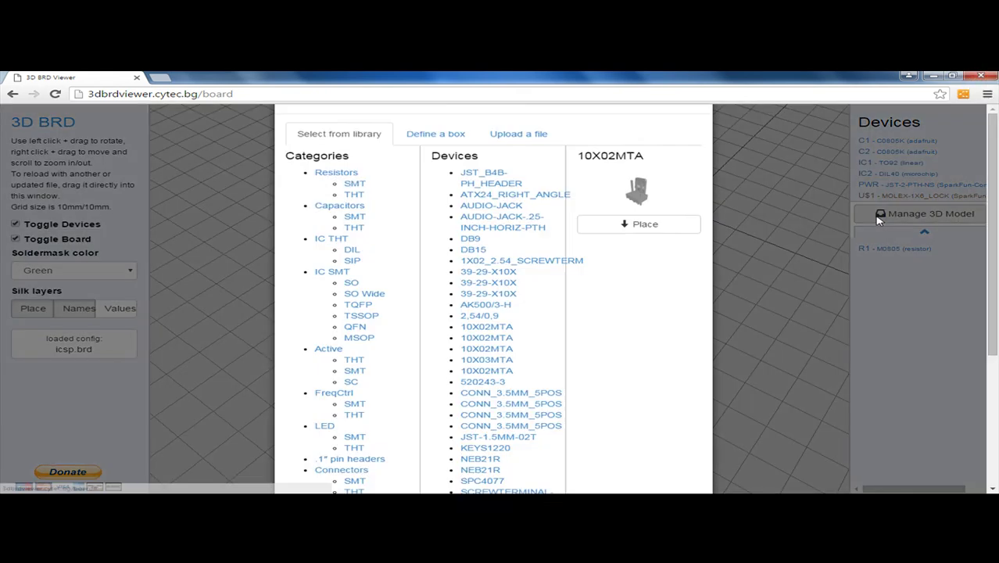
{"action": "scroll", "coordinate": [504, 241], "scroll_direction": "down", "scroll_amount": 1}
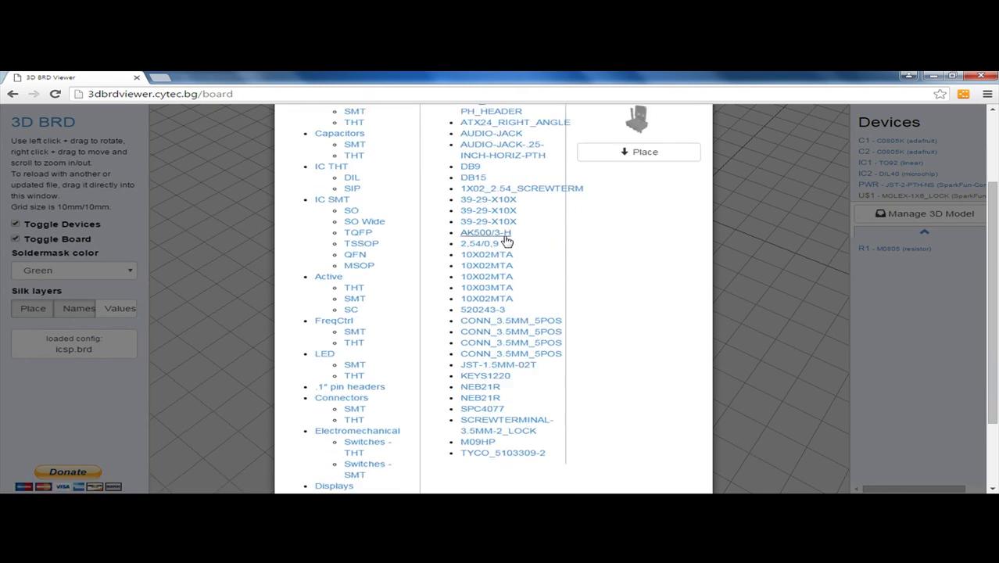
{"action": "scroll", "coordinate": [506, 240], "scroll_direction": "down", "scroll_amount": 2}
{"action": "left_click", "coordinate": [676, 459]}
Step: Examine the whole board with its placed component models from above and from both long sides
{"action": "scroll", "coordinate": [655, 315], "scroll_direction": "up", "scroll_amount": 6}
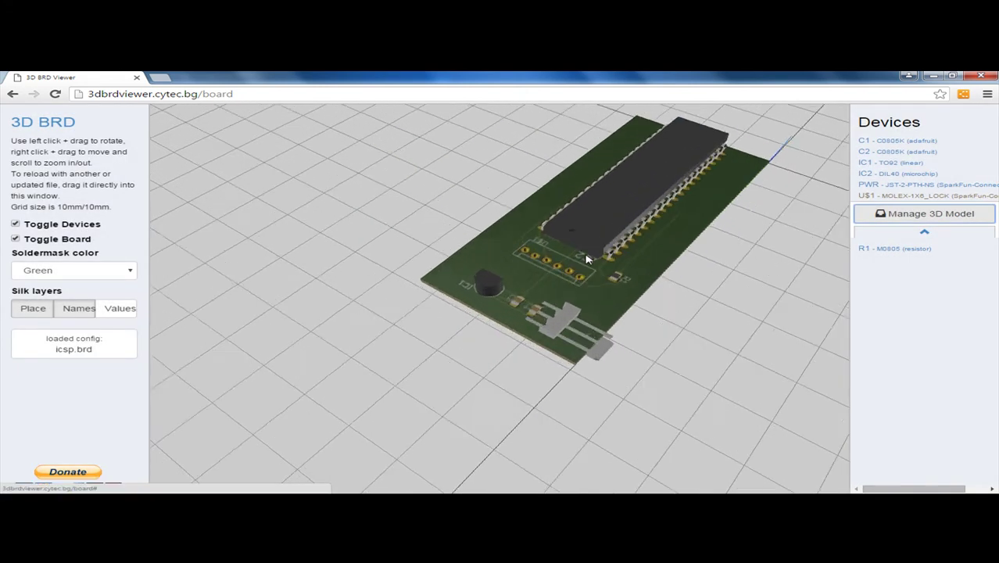
{"action": "left_click_drag", "start_coordinate": [569, 292], "coordinate": [463, 319]}
{"action": "left_click_drag", "start_coordinate": [522, 372], "coordinate": [645, 302]}
{"action": "right_click_drag", "start_coordinate": [590, 212], "coordinate": [561, 287]}
{"action": "scroll", "coordinate": [547, 305], "scroll_direction": "down", "scroll_amount": 5}
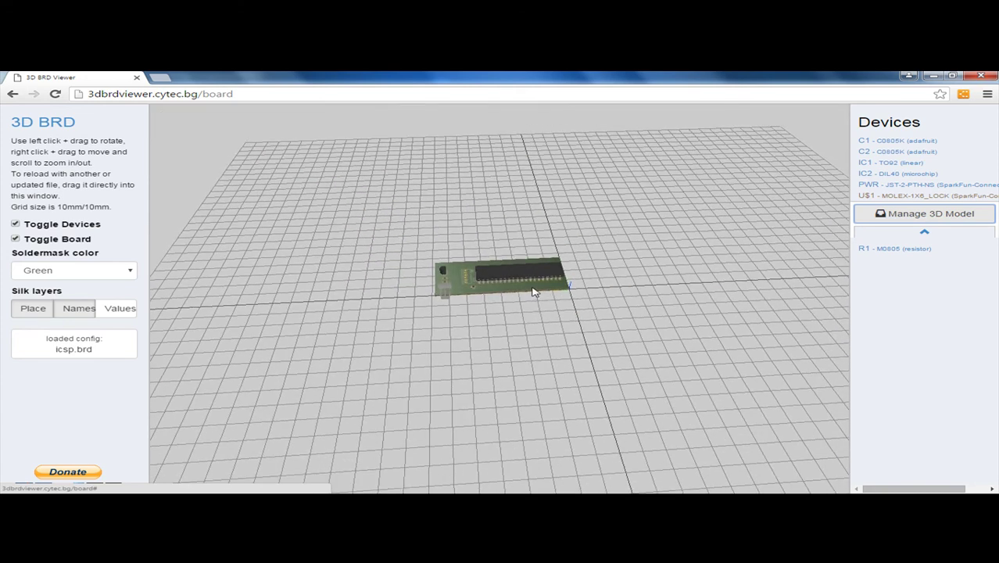
{"action": "scroll", "coordinate": [534, 295], "scroll_direction": "up", "scroll_amount": 5}
{"action": "scroll", "coordinate": [535, 290], "scroll_direction": "up", "scroll_amount": 2}
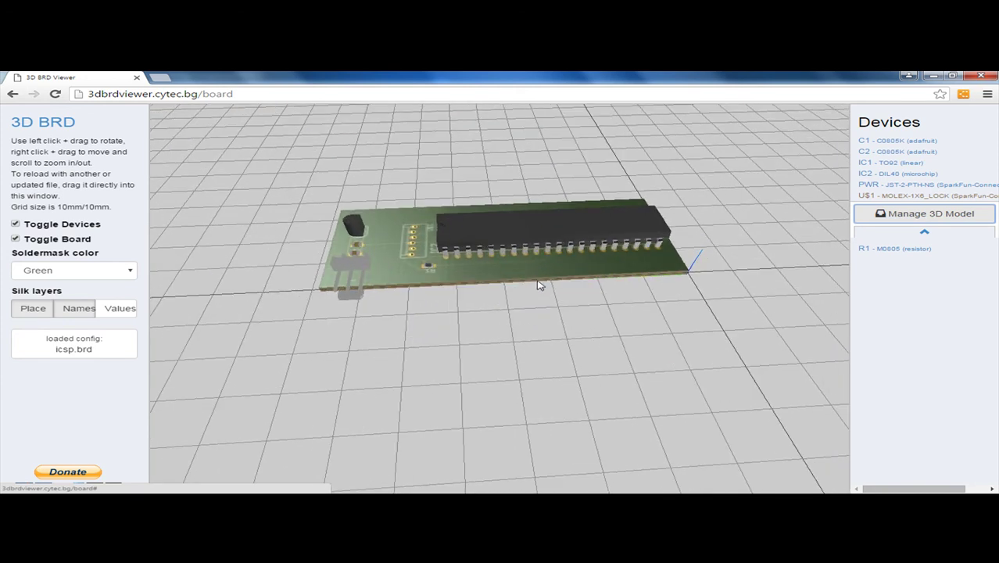
{"action": "left_click_drag", "start_coordinate": [537, 285], "coordinate": [562, 354]}
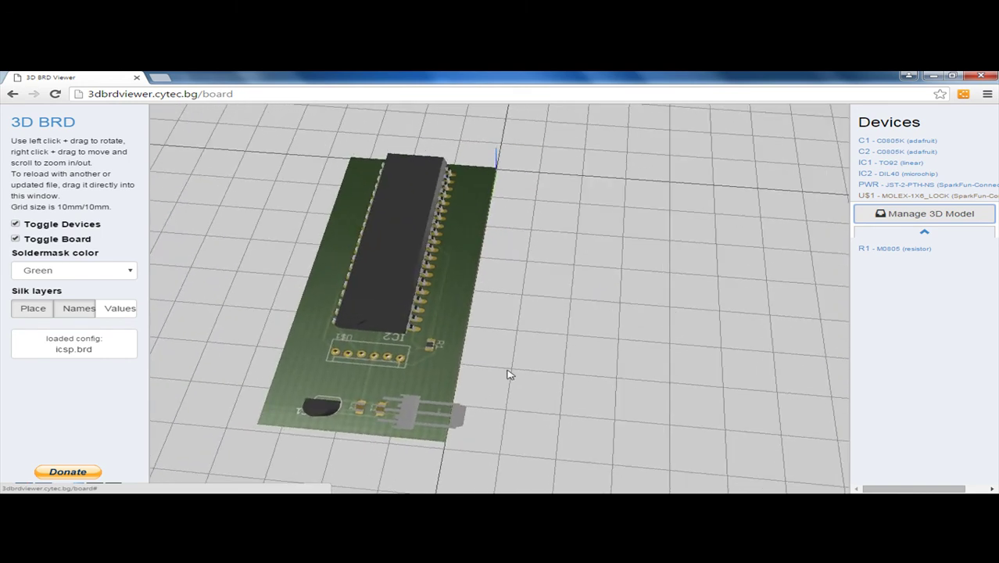
{"action": "left_click_drag", "start_coordinate": [489, 383], "coordinate": [733, 337]}
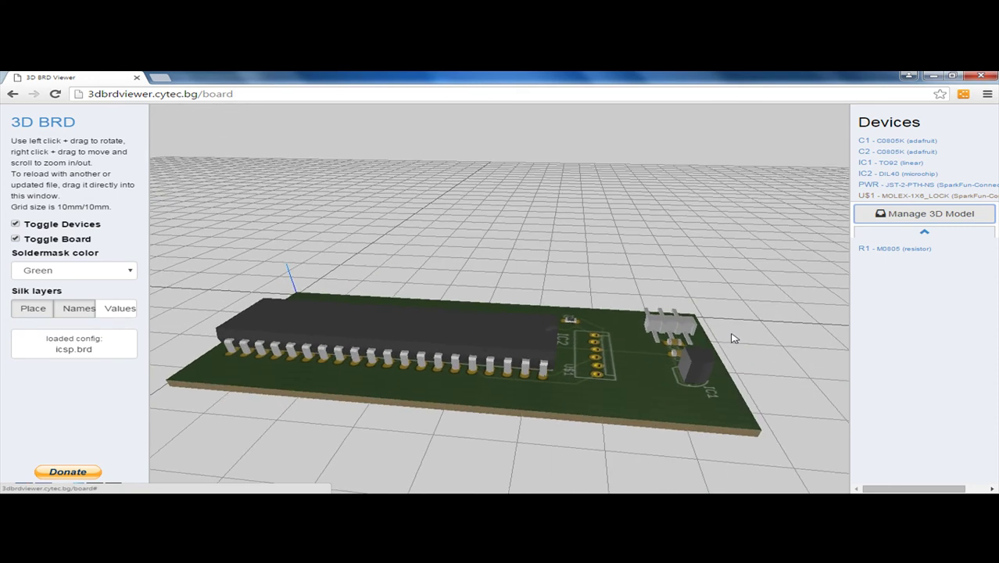